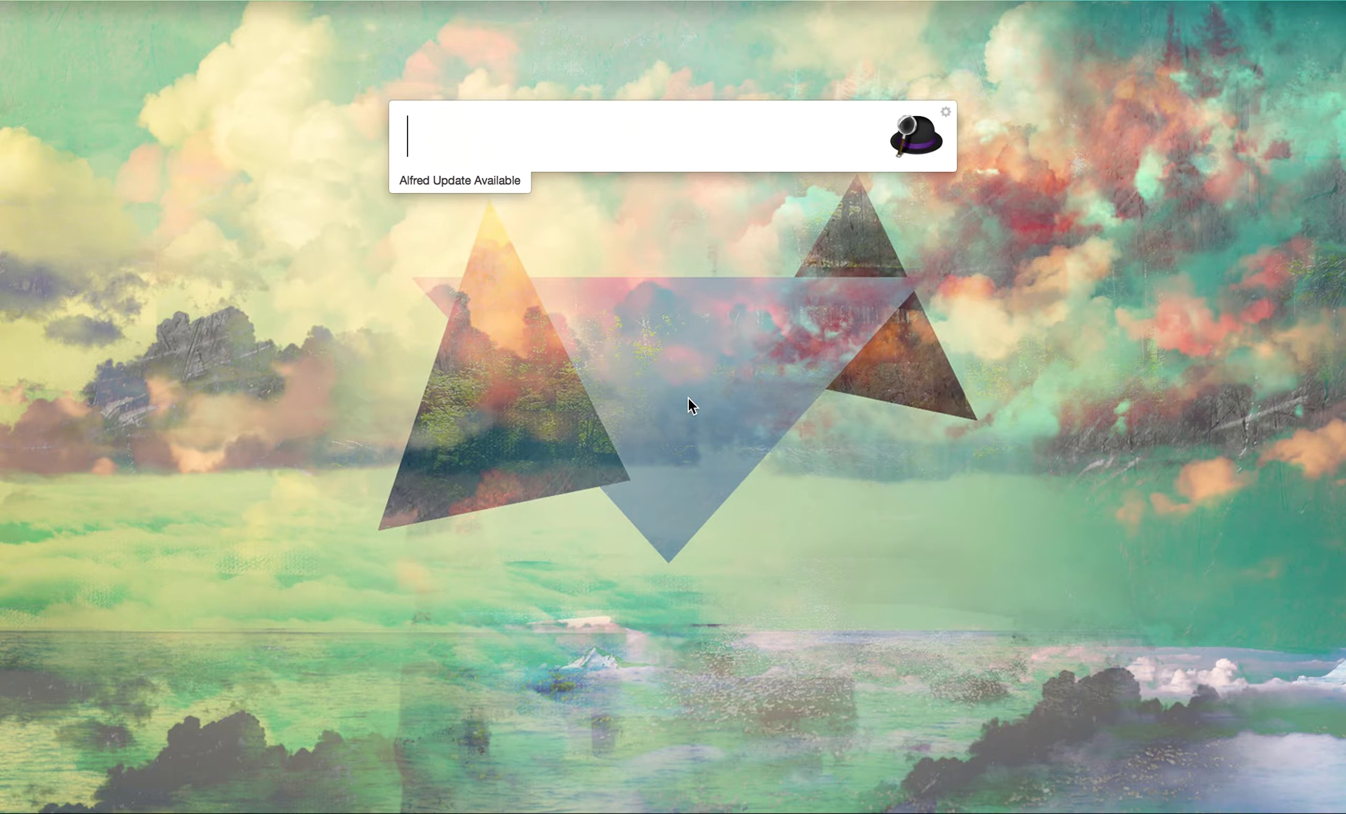
type("mkproj web")
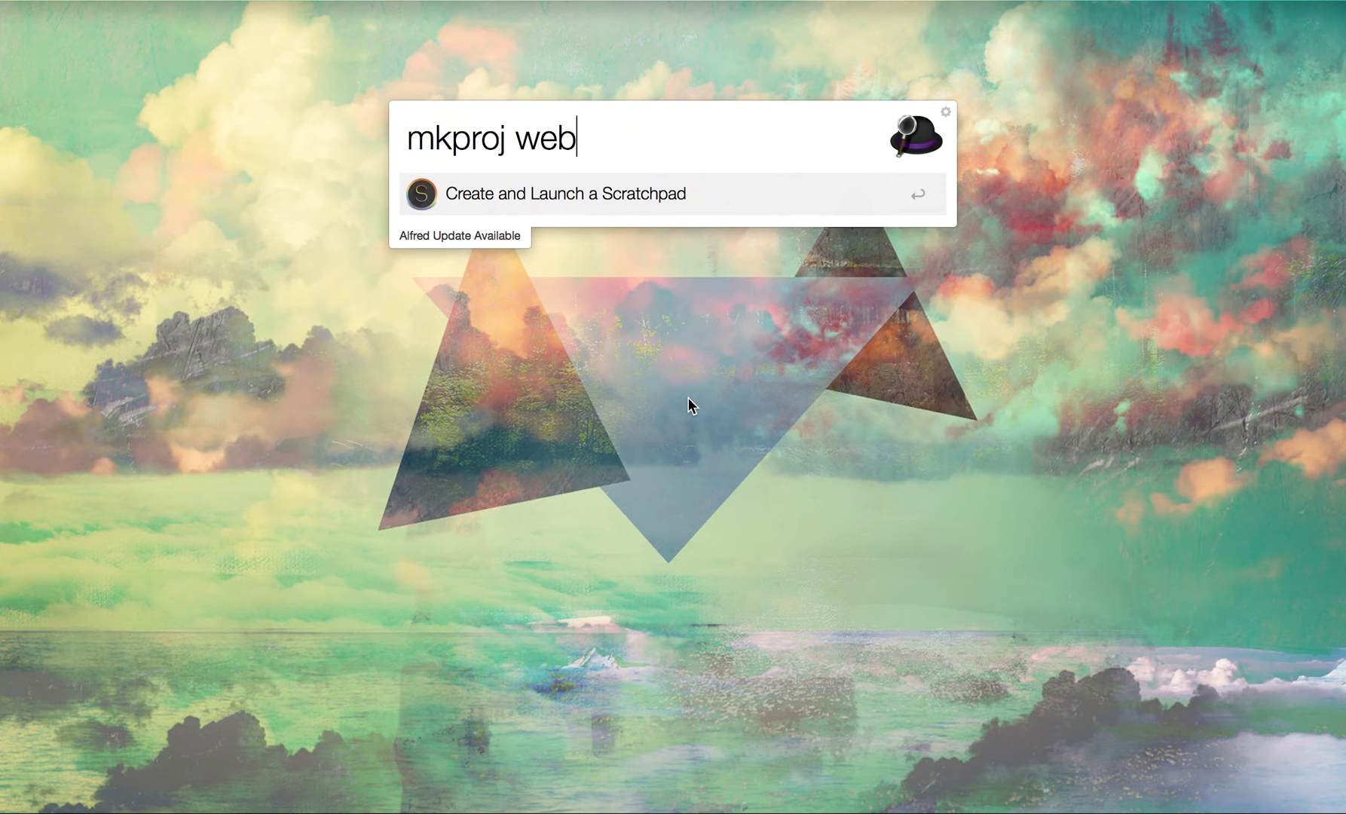
type("pack-css")
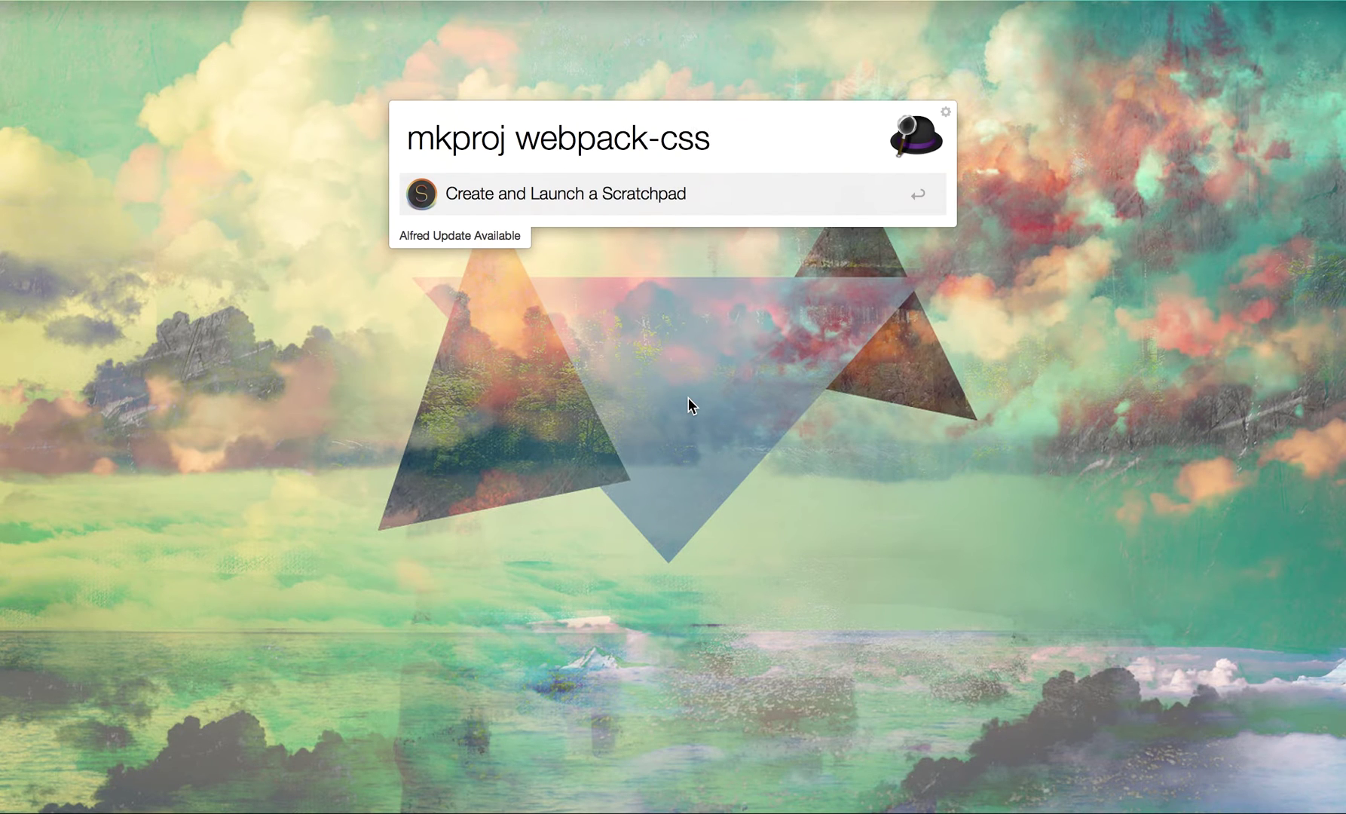
Run the Alfred mkproj workflow to scaffold the webpack-css project
key("Return")
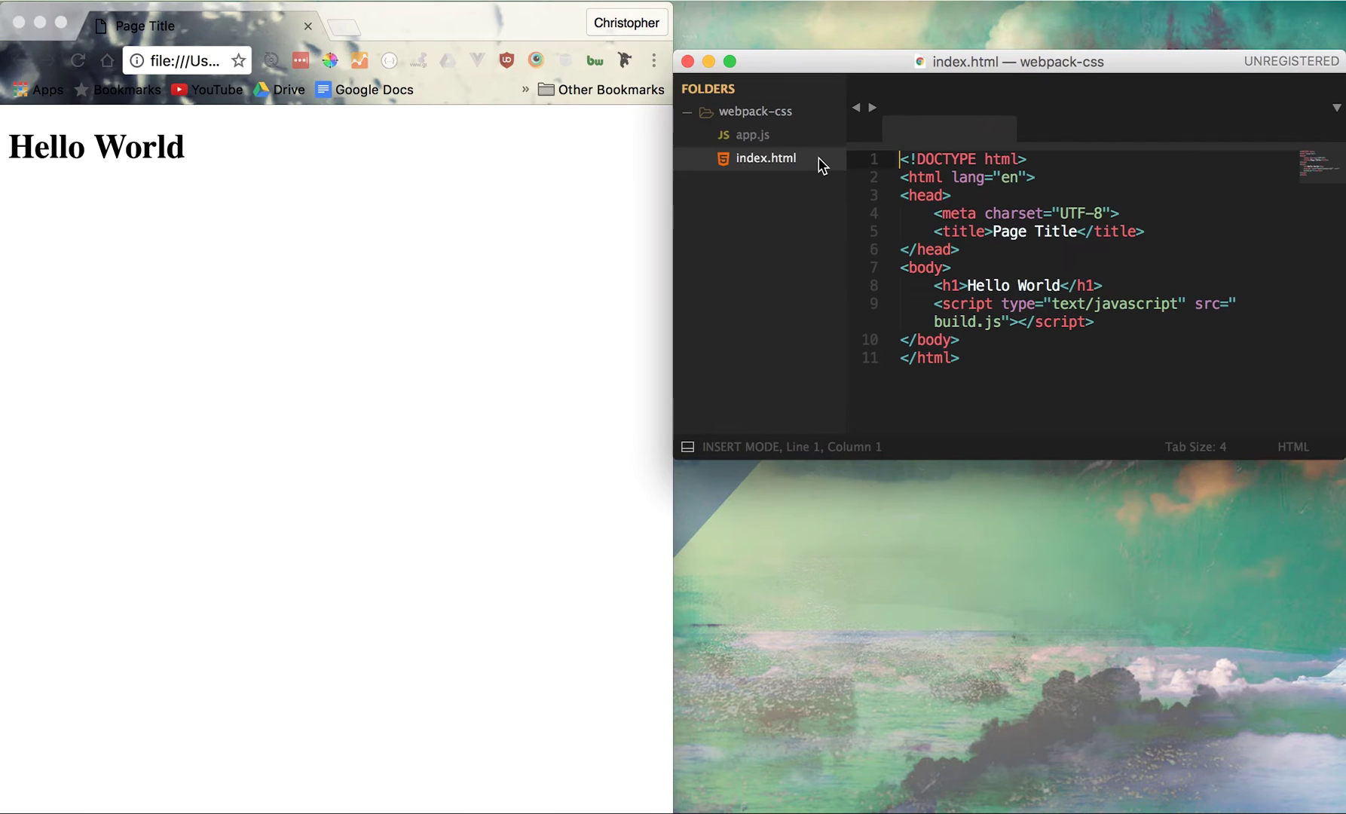
Select the Hello World heading in Chrome, then enlarge the Sublime and Terminal text
left_click(97, 143)
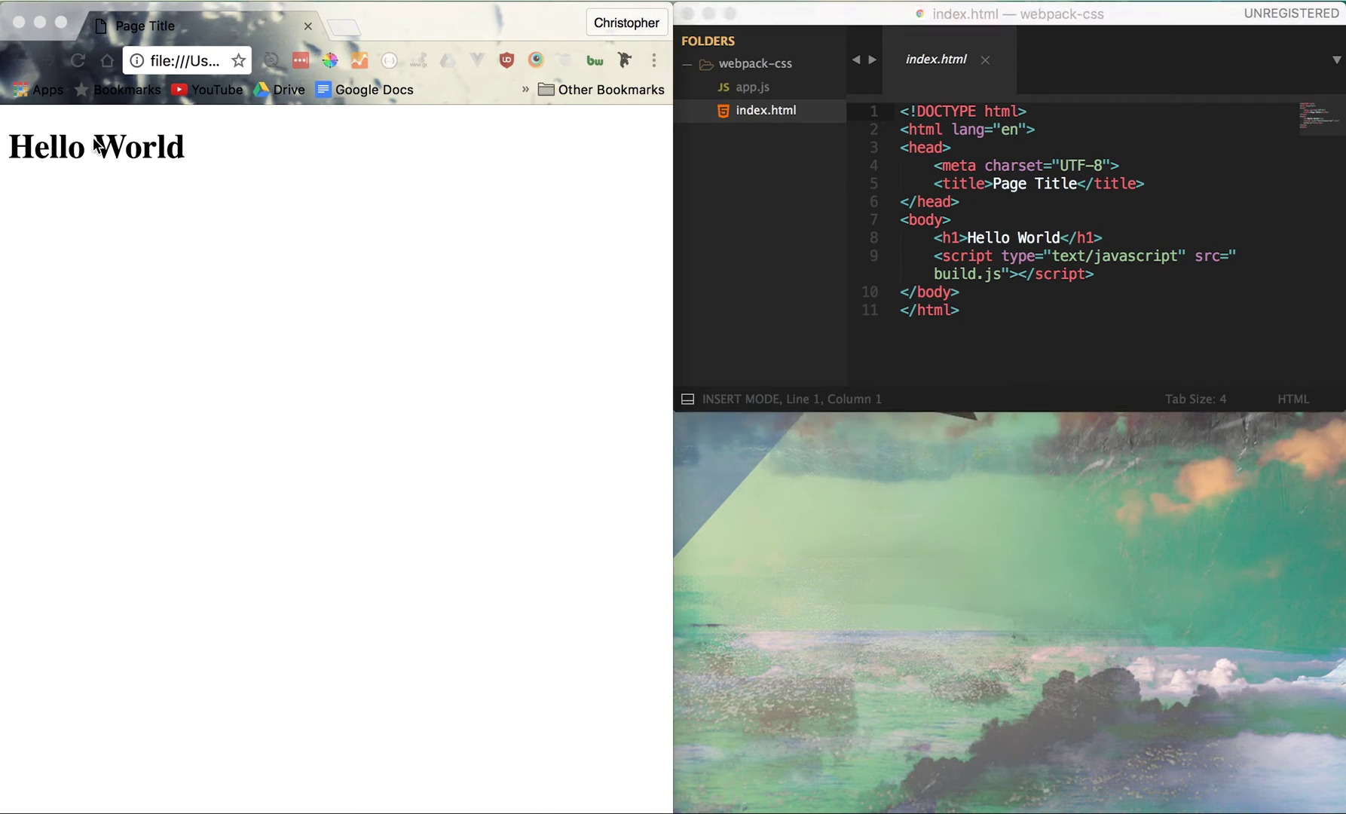
left_click_drag(13, 145, 263, 151)
left_click(1112, 270)
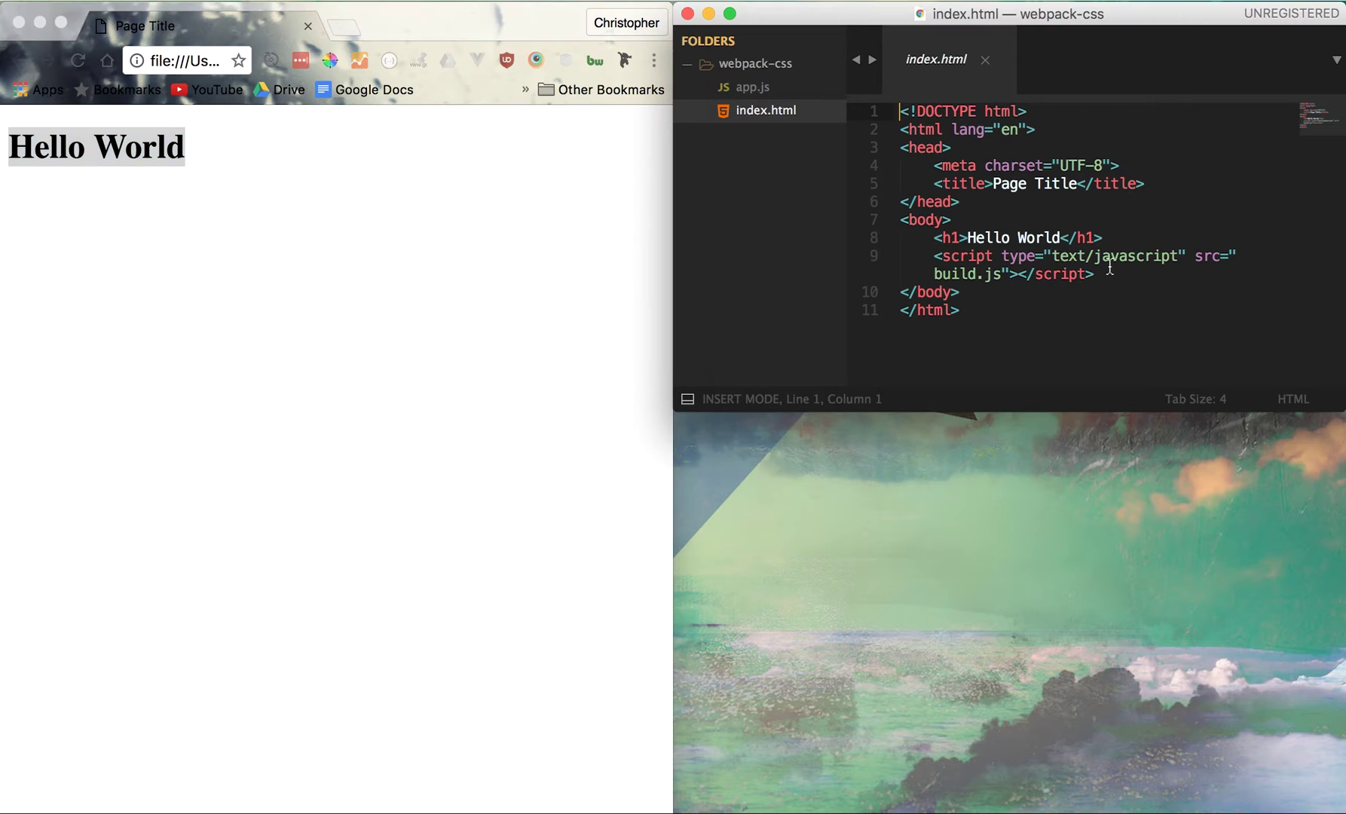
key("super+equal")
key("super+Tab")
key("super+Tab")
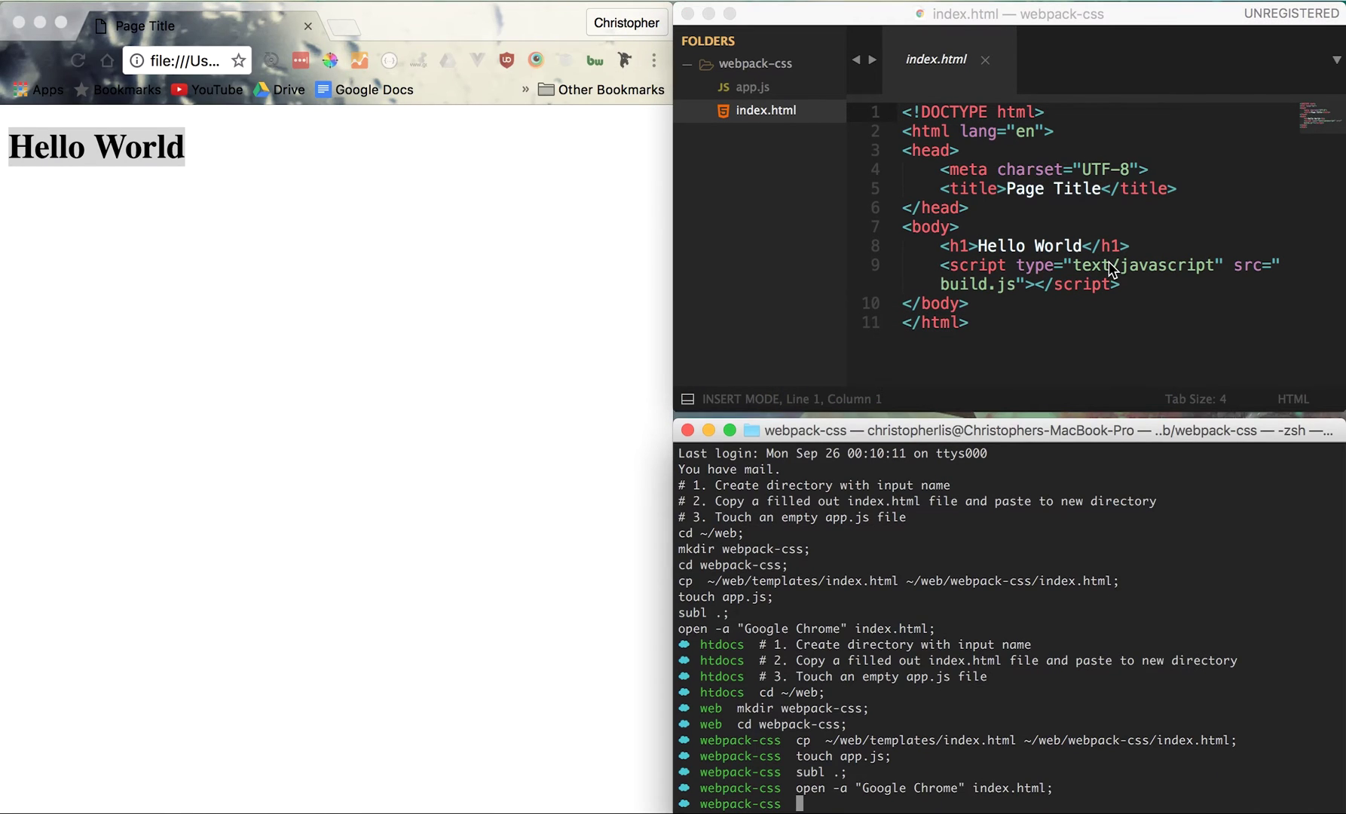
key("super+equal")
key("super+equal")
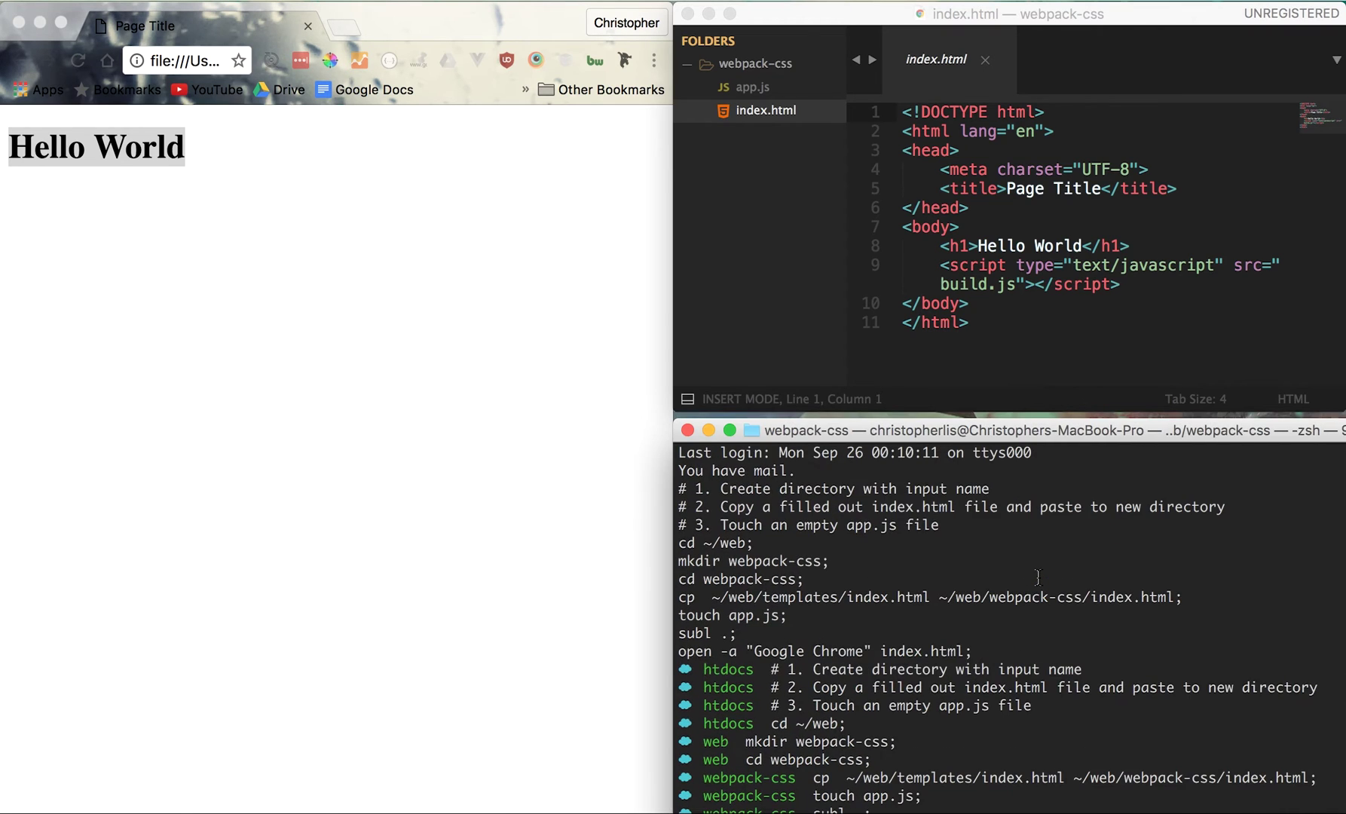
key("super+Tab")
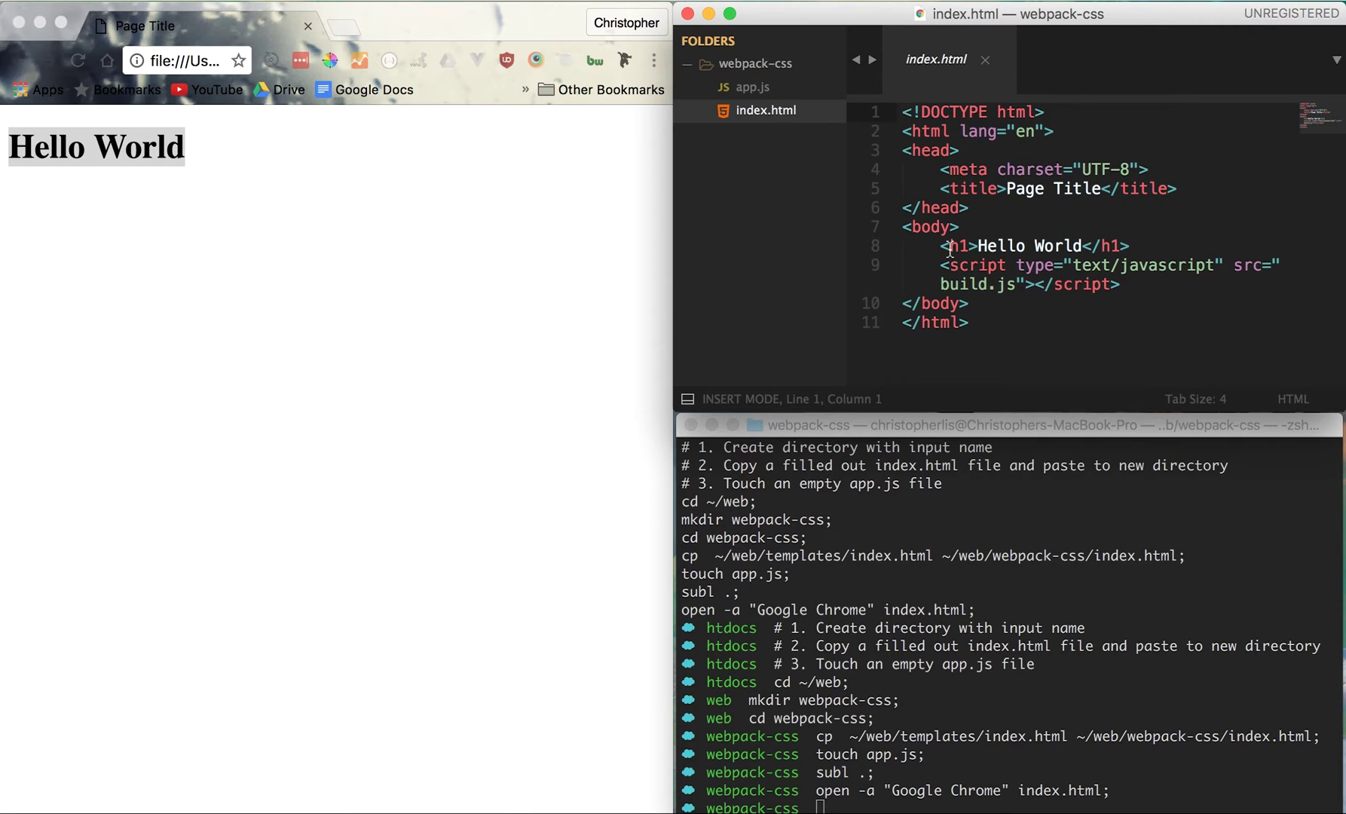
Create and save webpack.config.js with an empty exported object
left_click(942, 286)
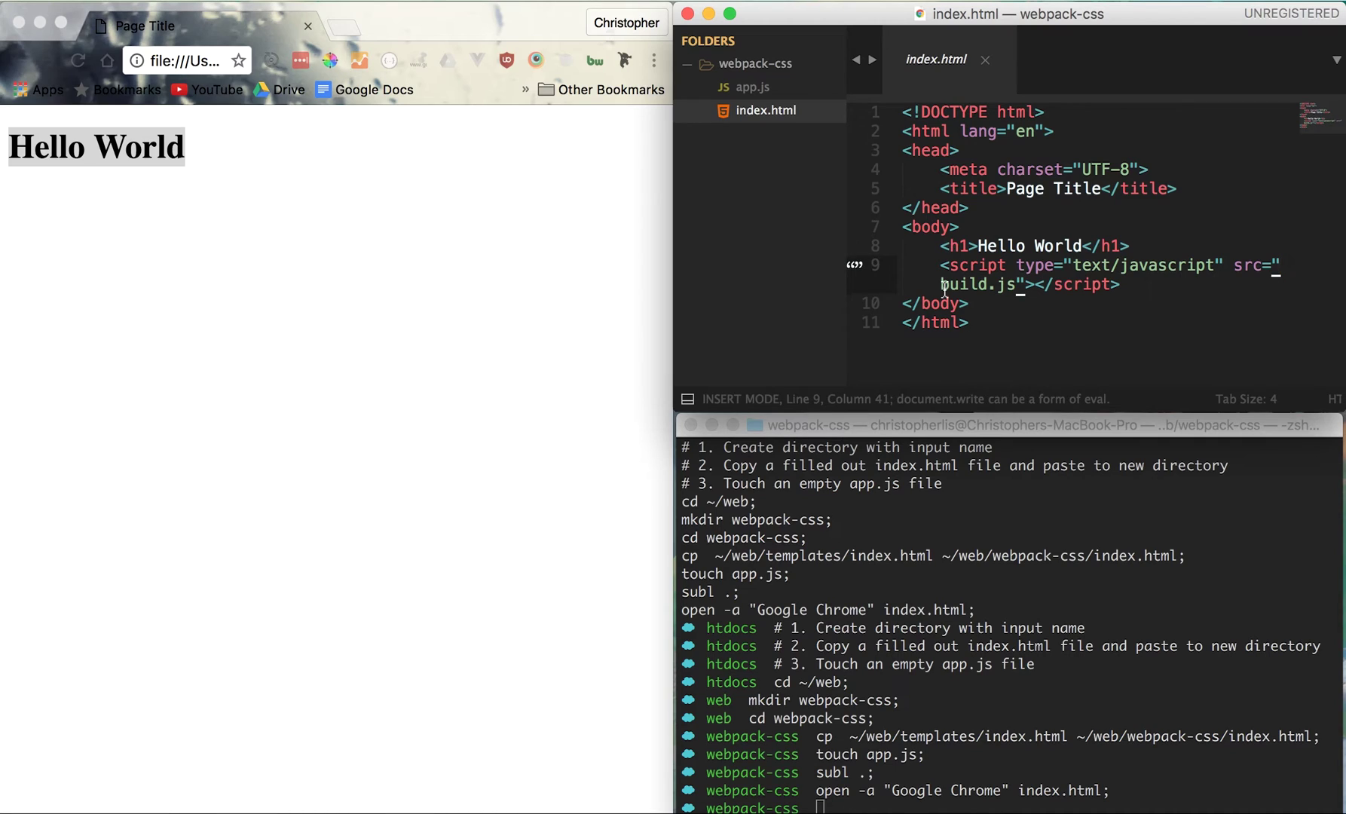
key("super+alt+n")
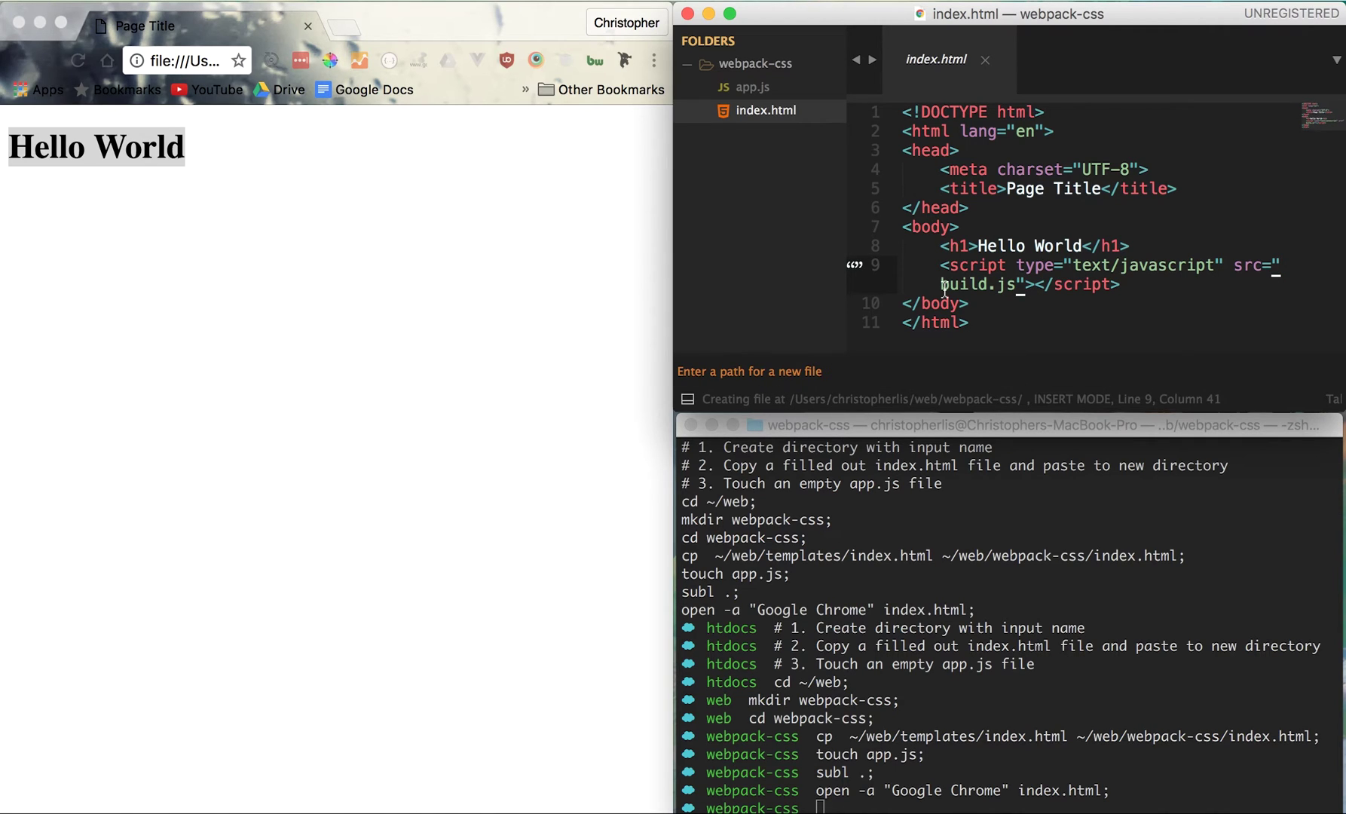
type("webpac")
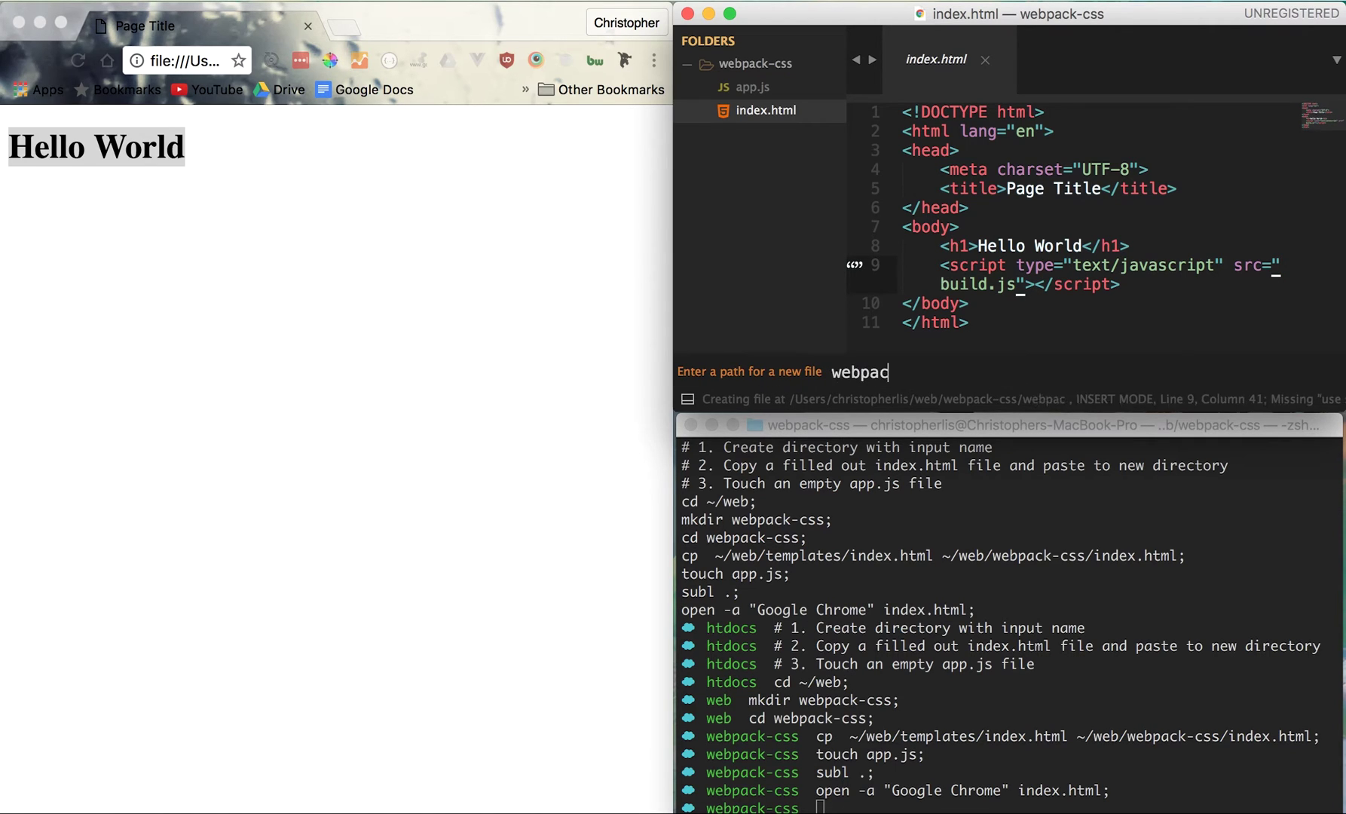
type("k.config.js")
key("Return")
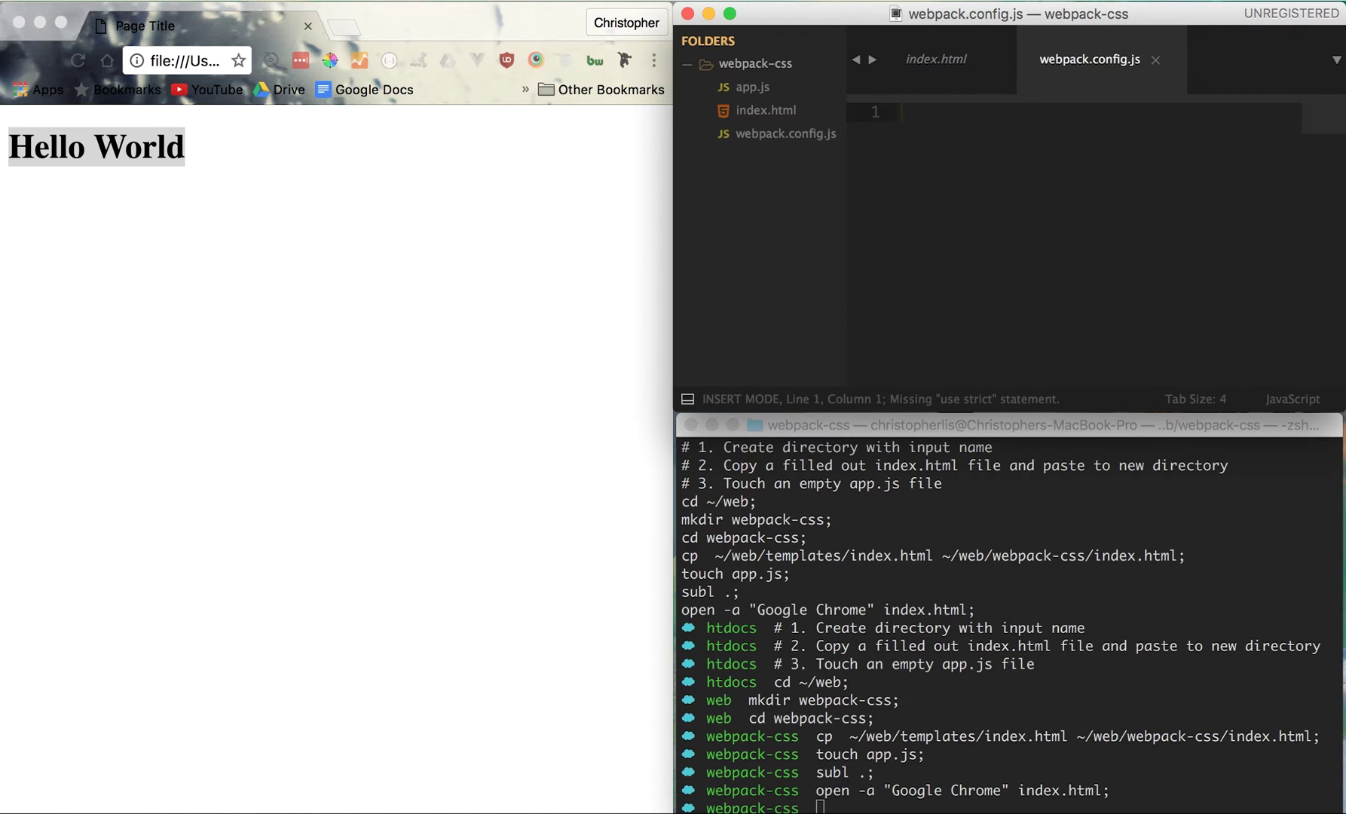
type("modu")
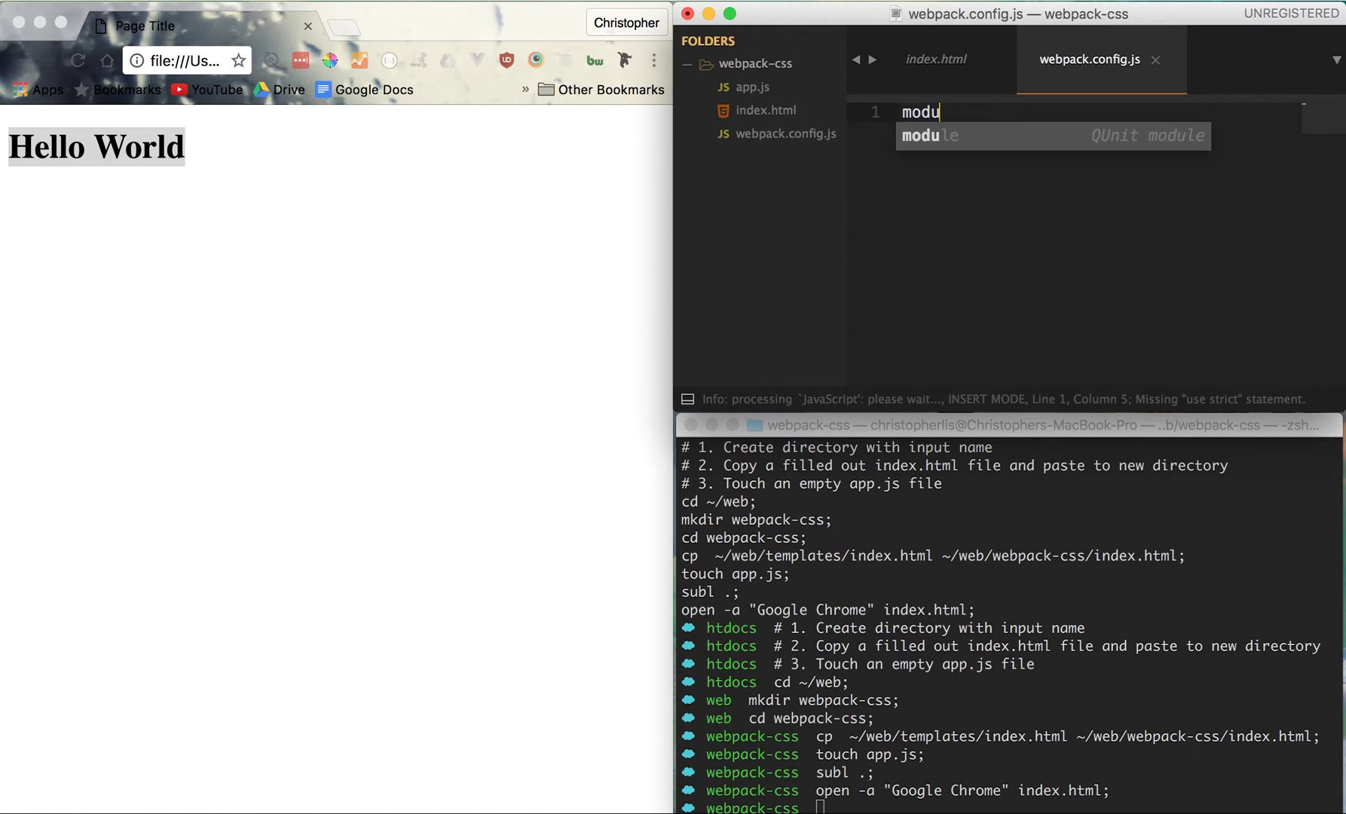
type("le.exports")
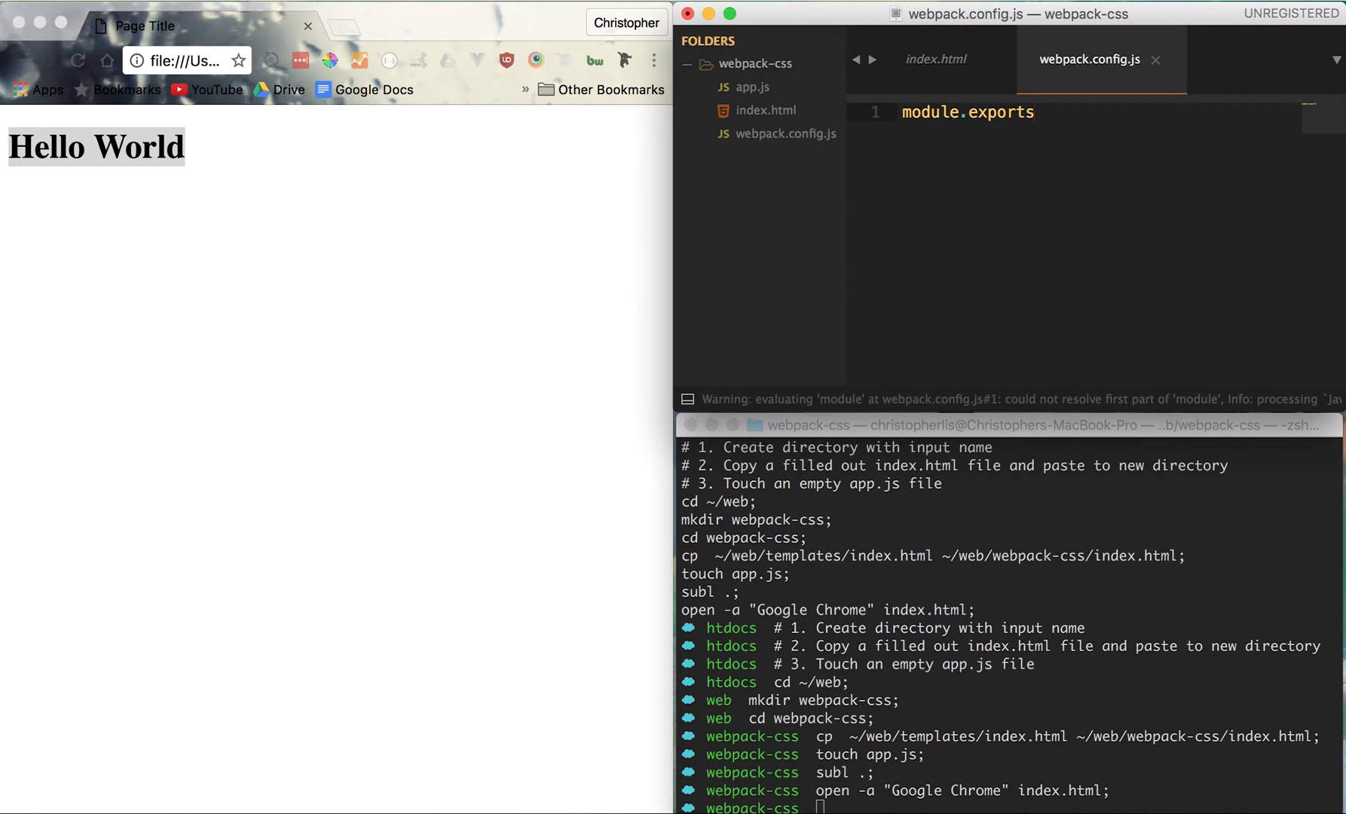
type(" = {")
key("Return")
key("Escape")
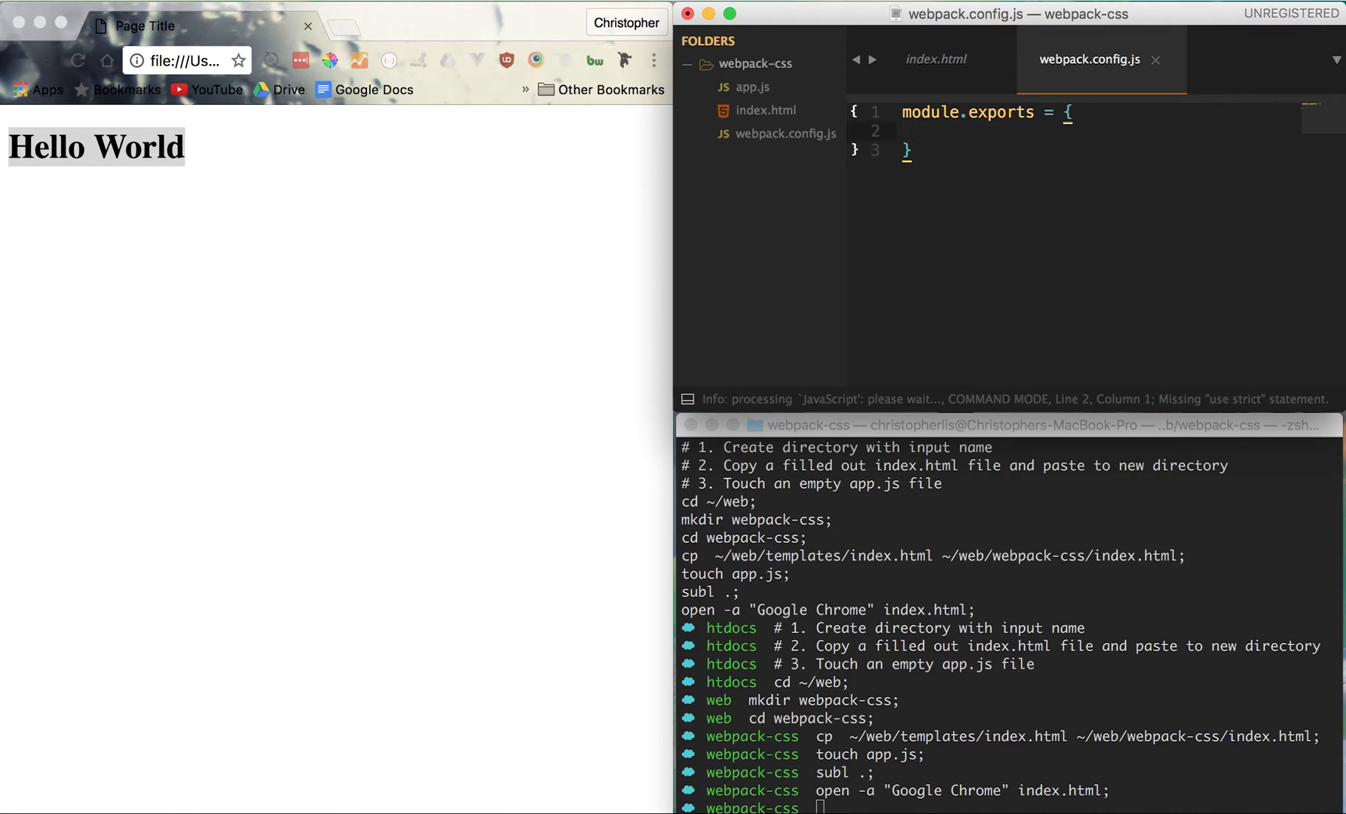
type("jA;")
key("Escape")
key("k")
key("c")
key("c")
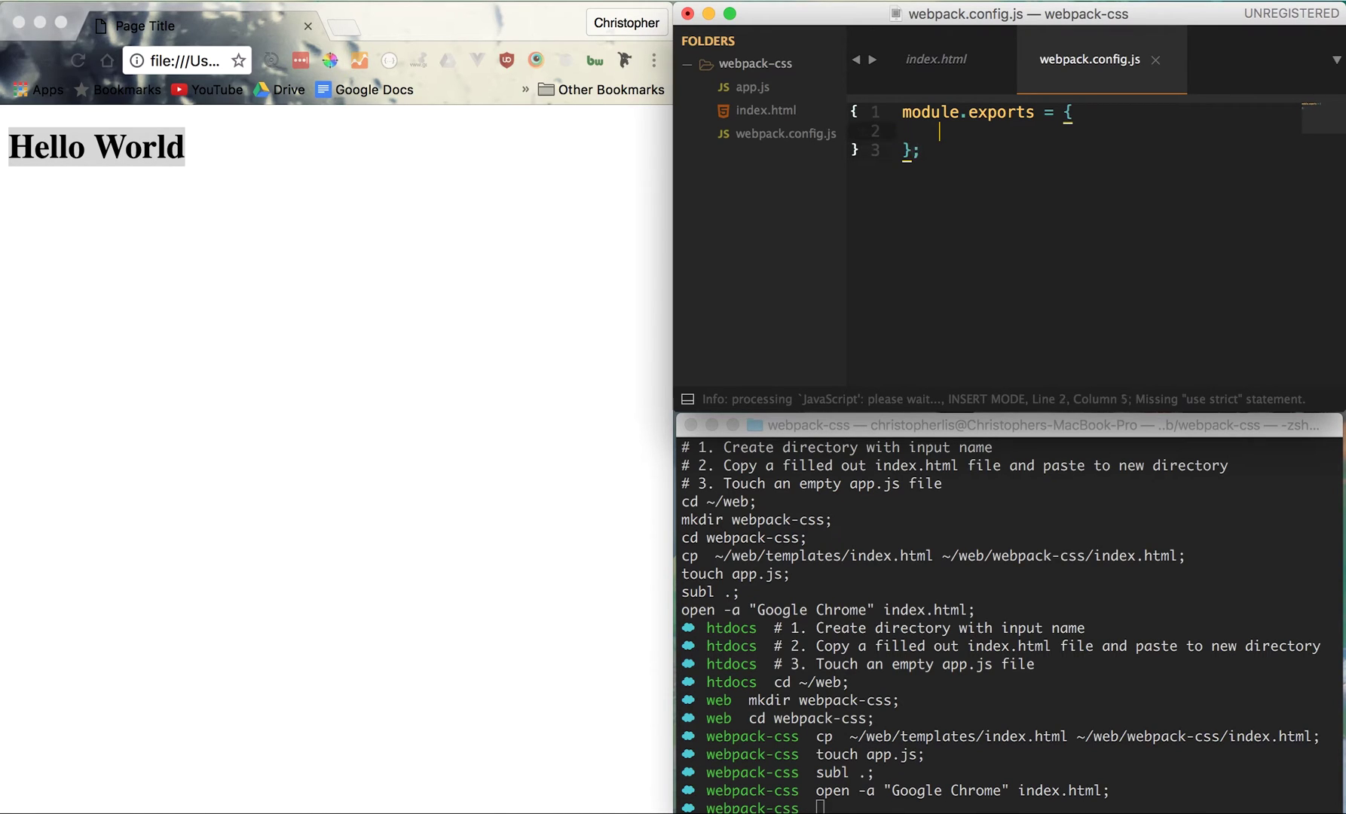
key("super+s")
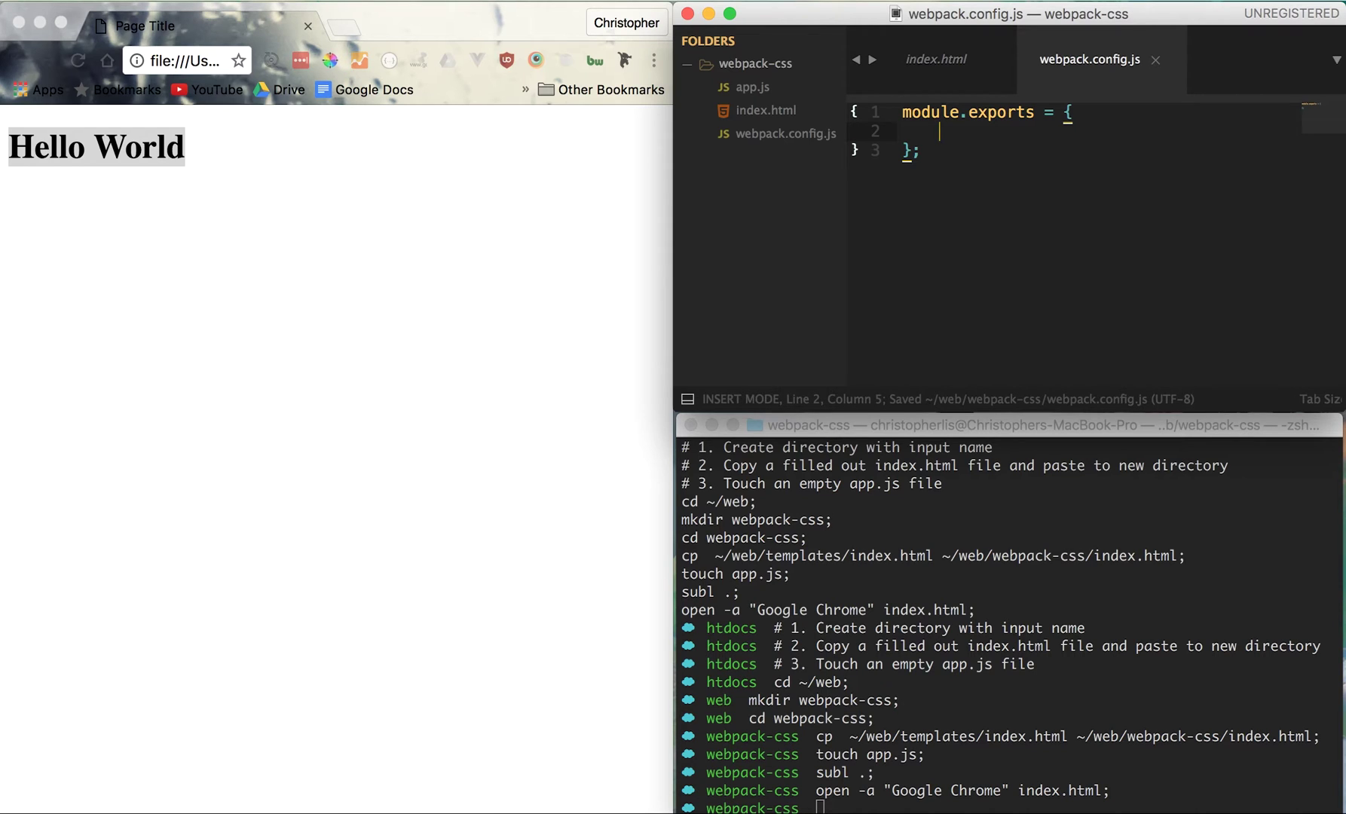
type("e")
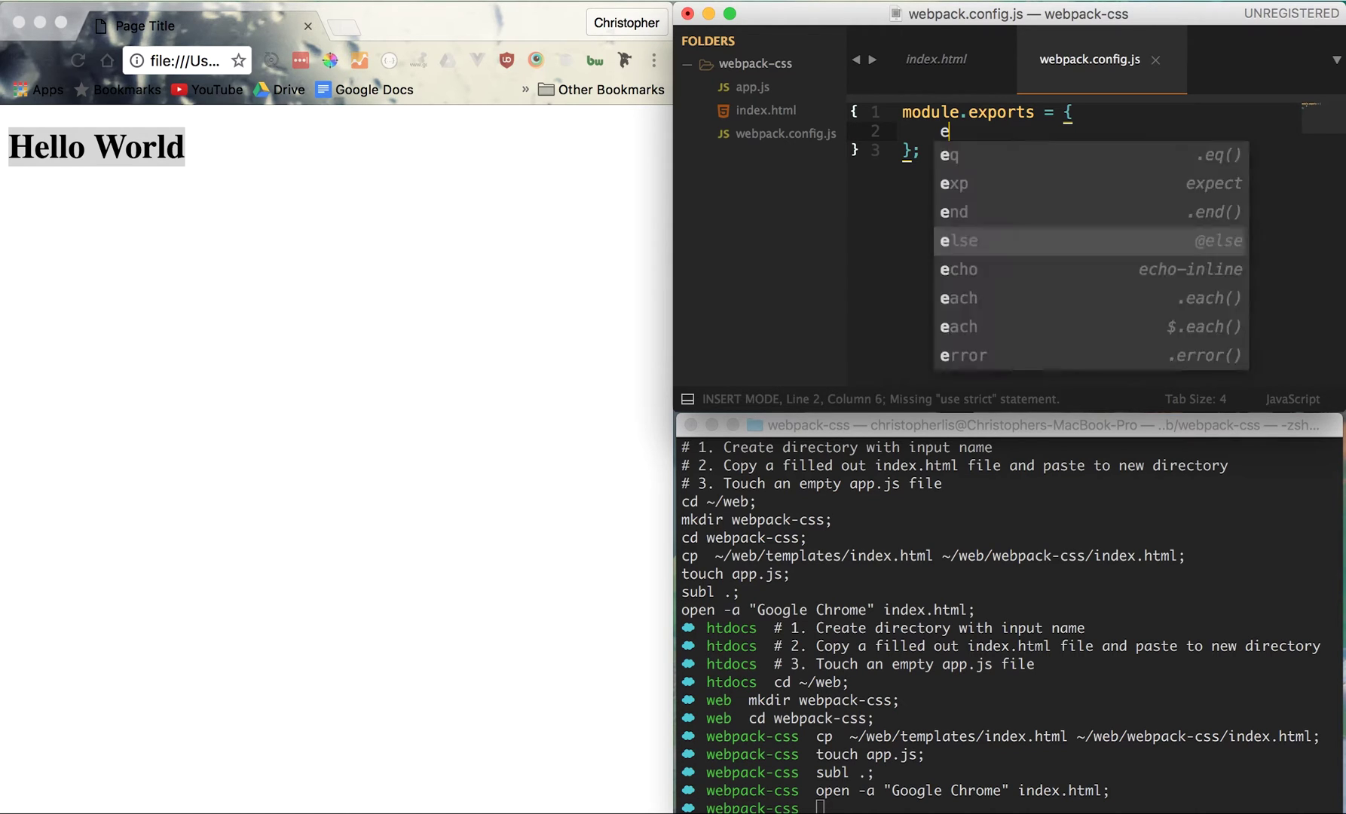
type("ntry: '.")
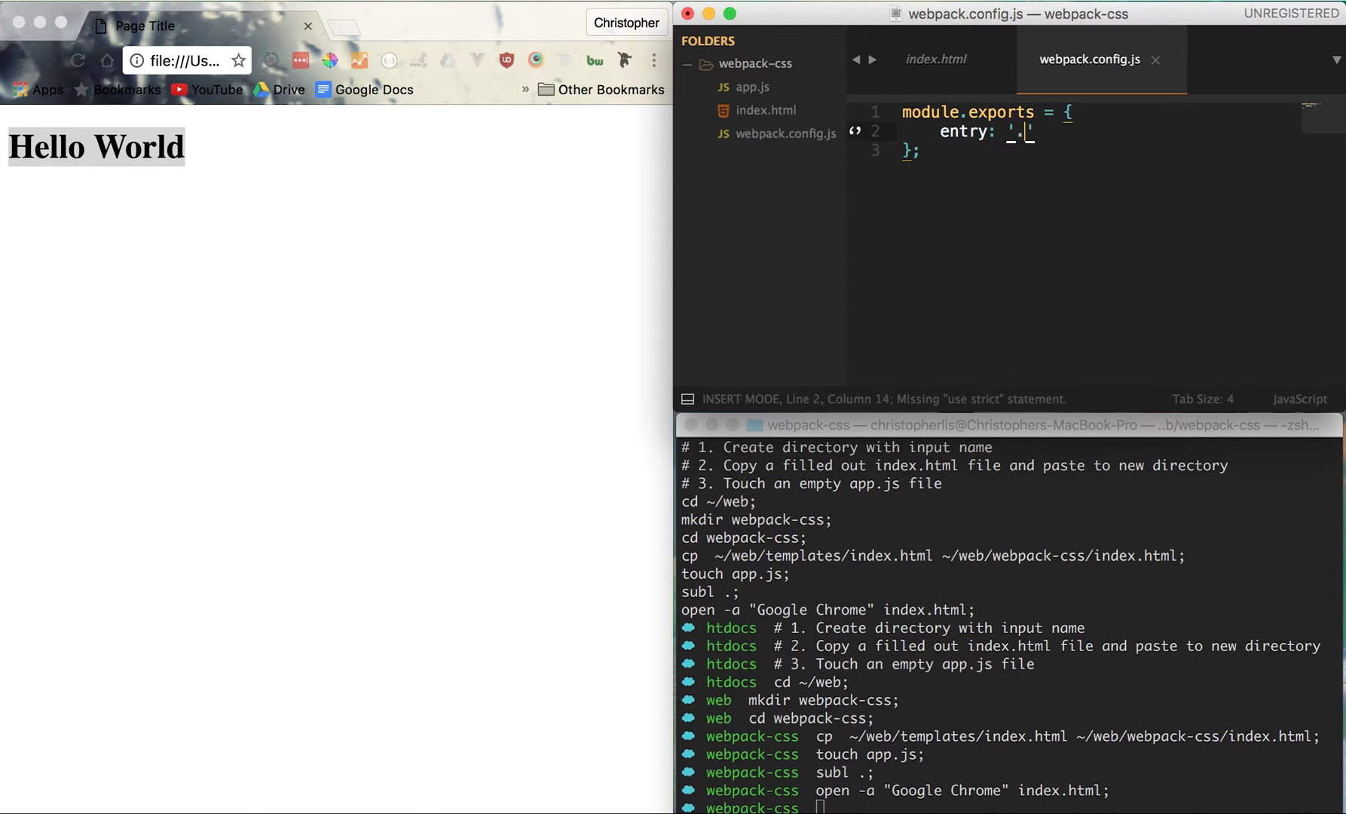
type("/app.js")
Add entry app.js and an output block with filename build.js to the config
key("super+s")
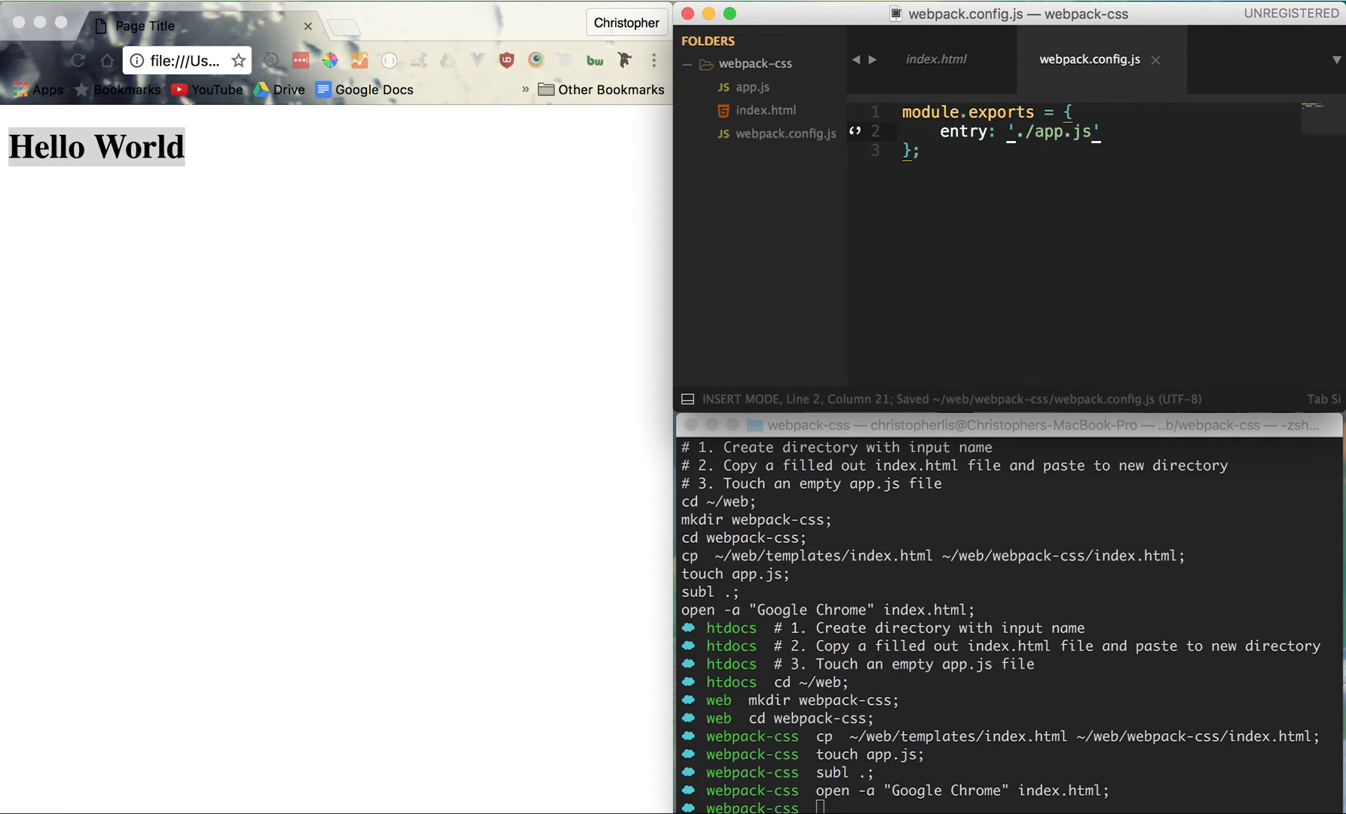
type("',")
key("Return")
type("output:")
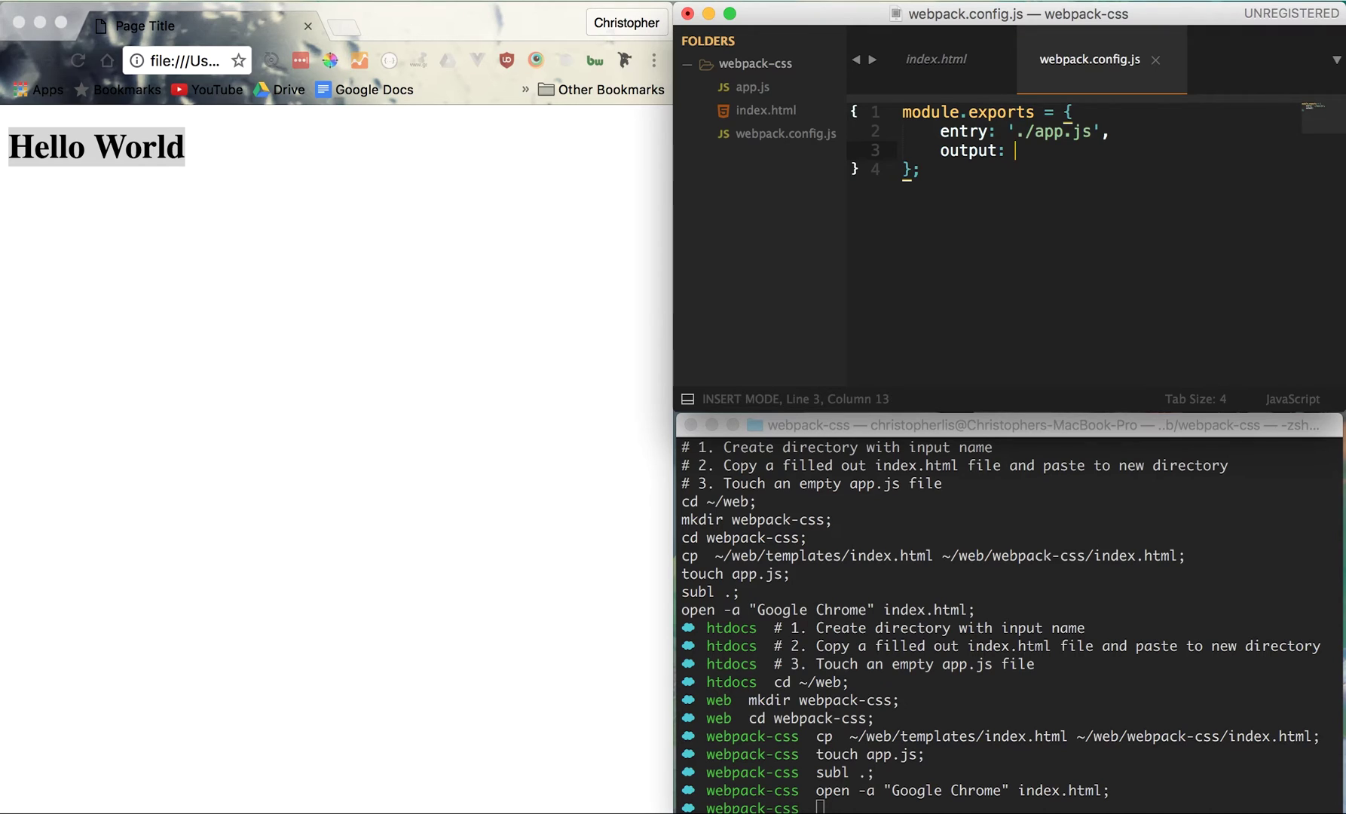
type(" {")
key("Return")
key("super+s")
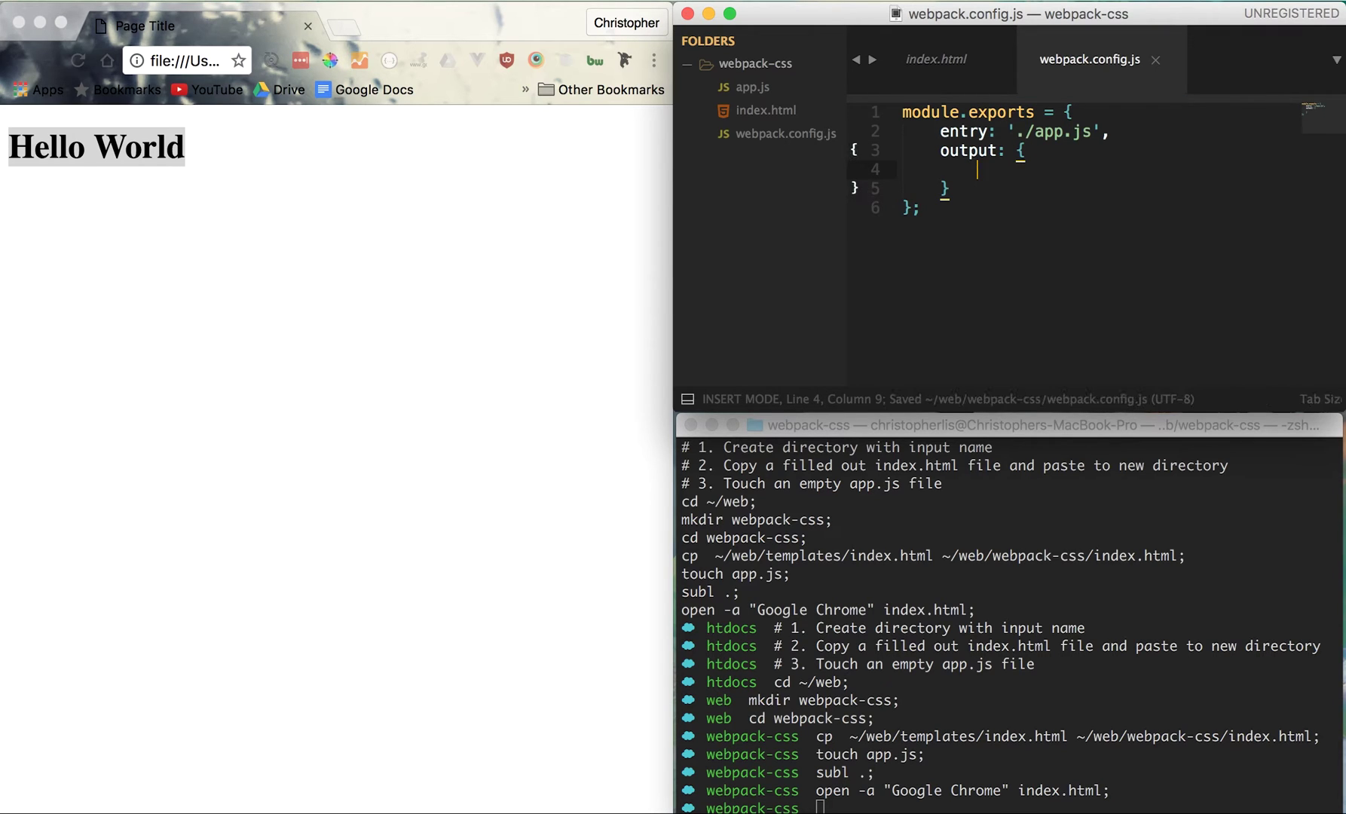
left_click(947, 187)
type(",")
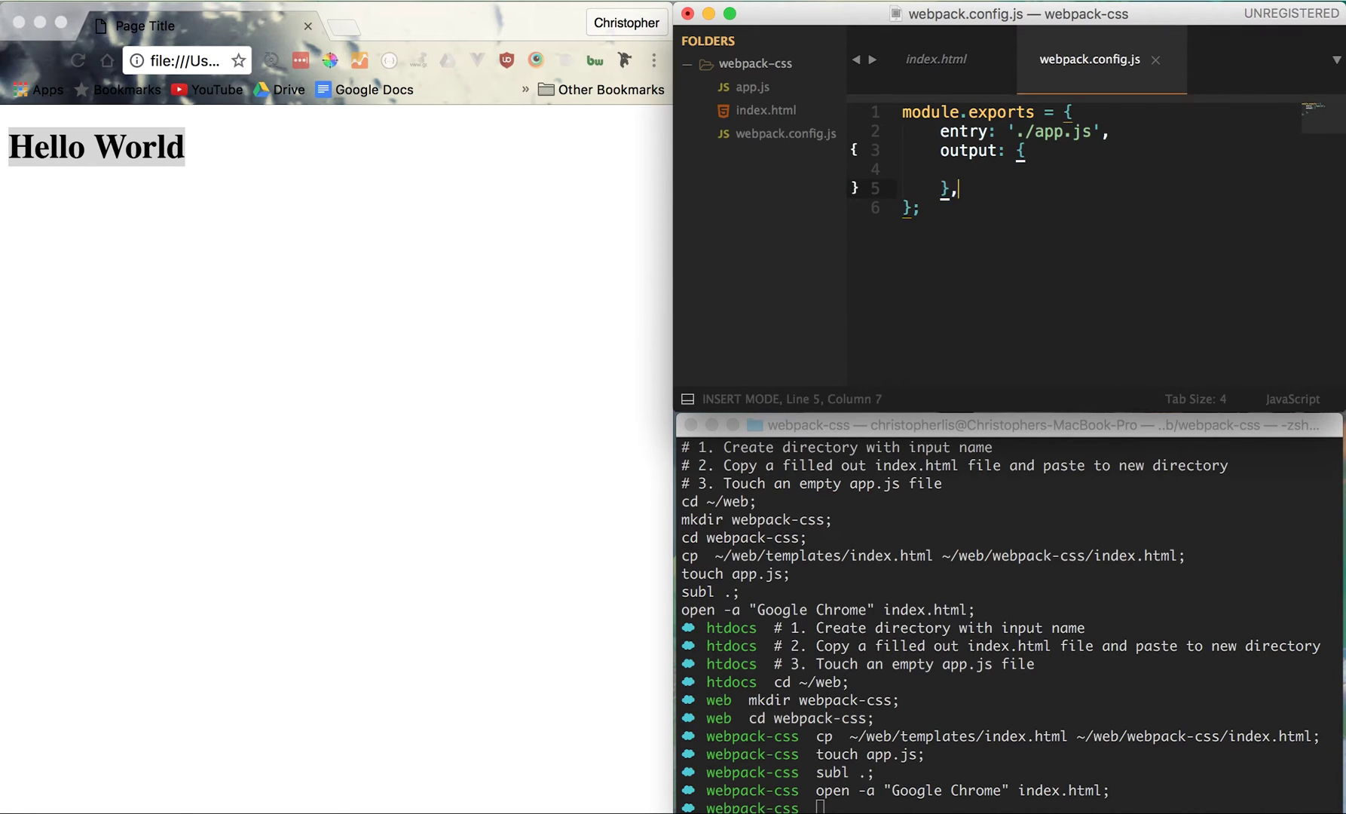
key("Up")
key("super+s")
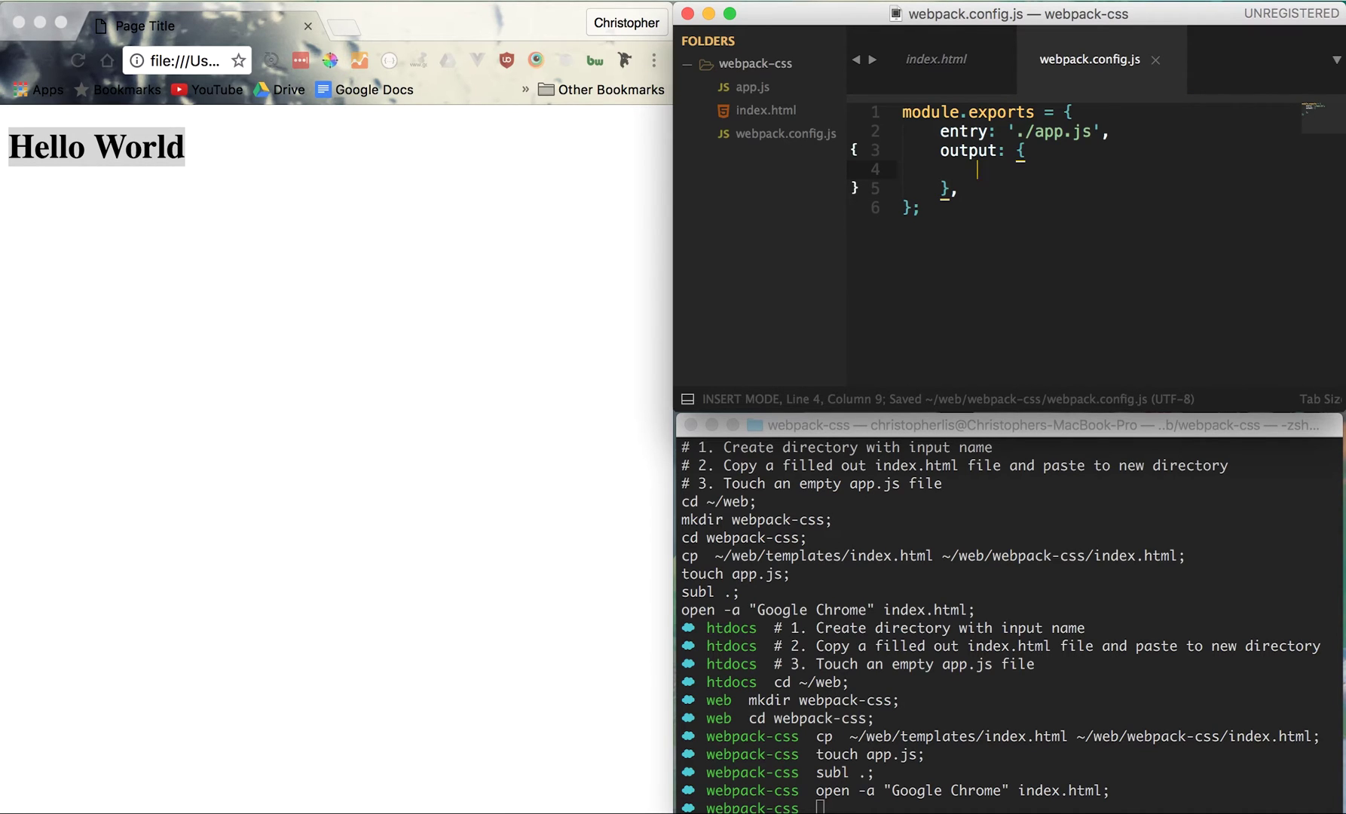
type("filename:")
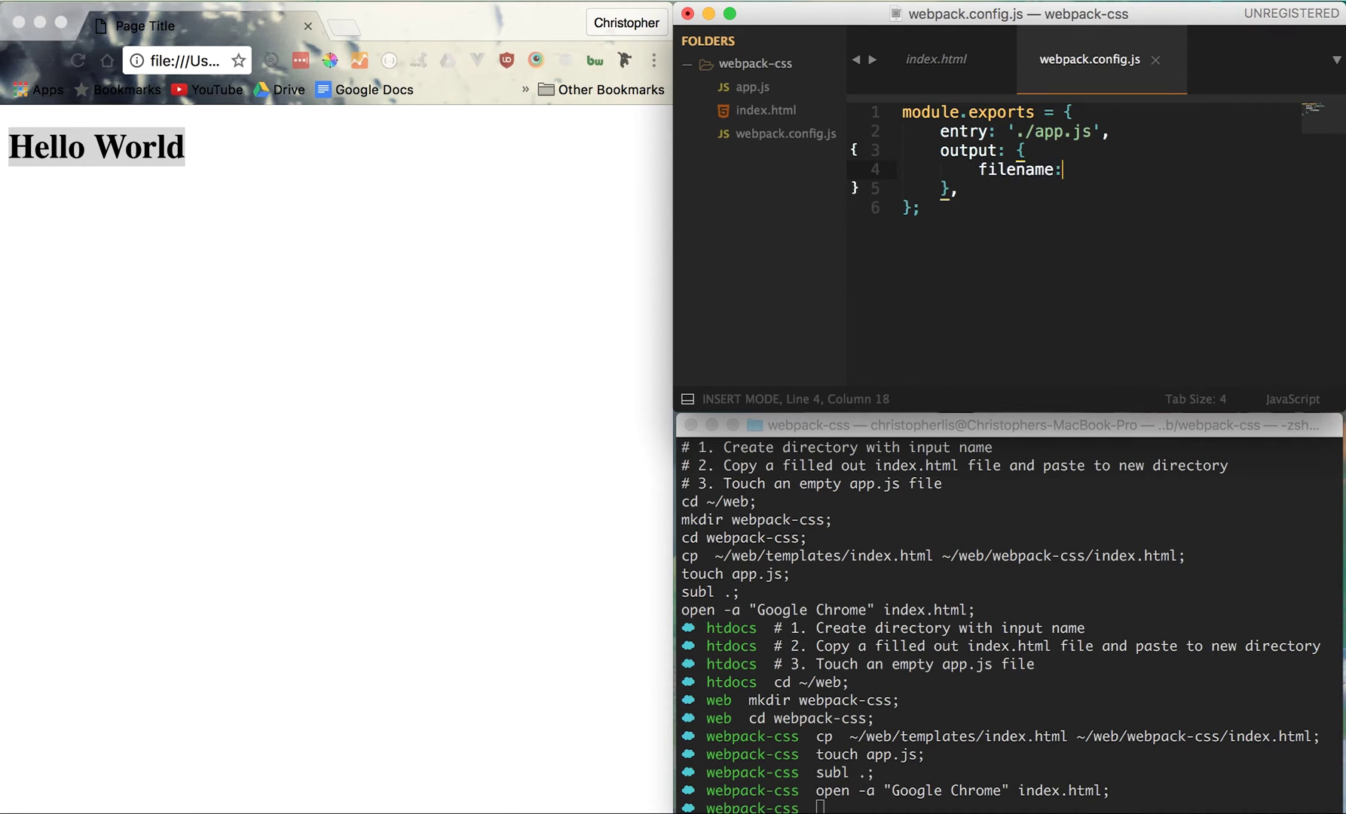
type(" './bu")
type("ild.js")
key("super+s")
Add watch: true after the output block
key("Escape")
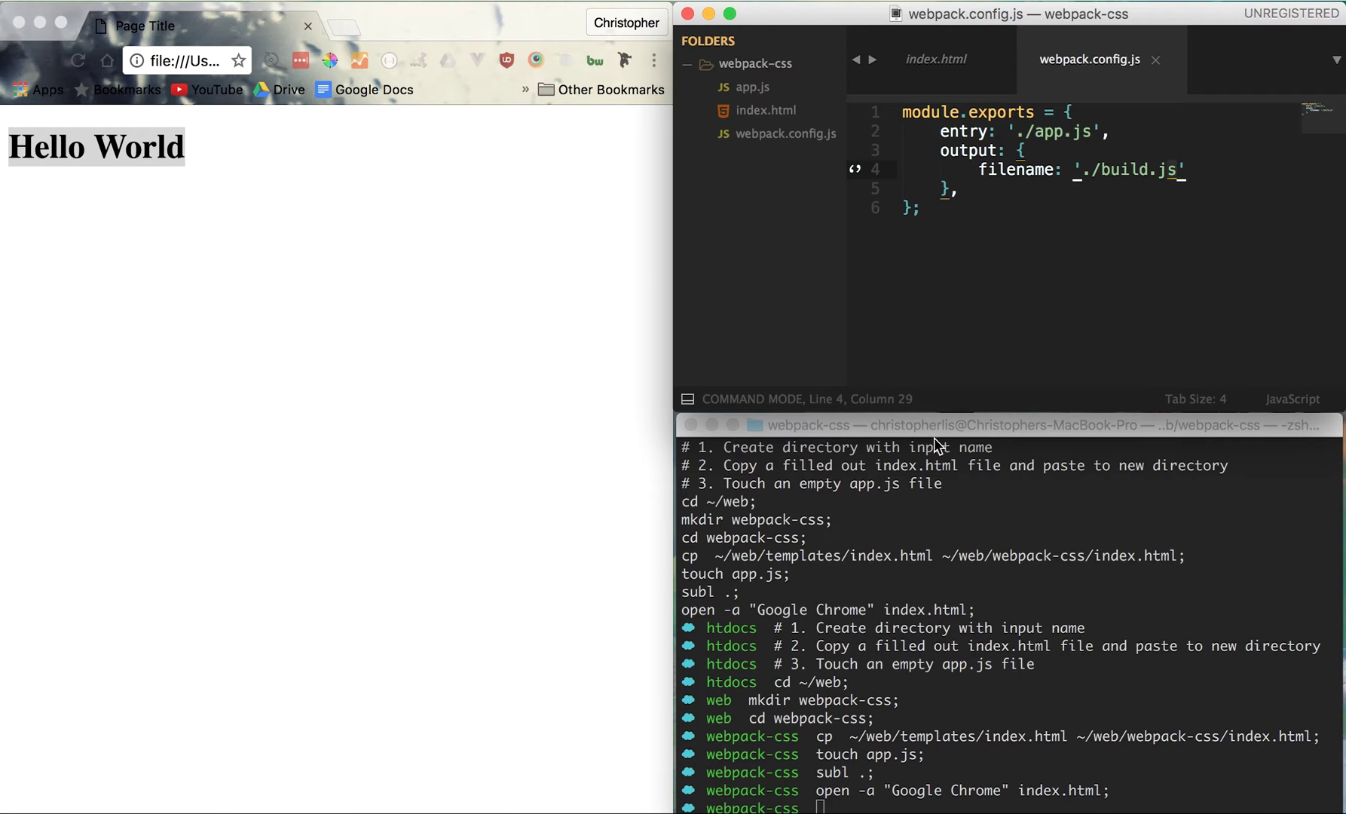
type("jo")
type("w")
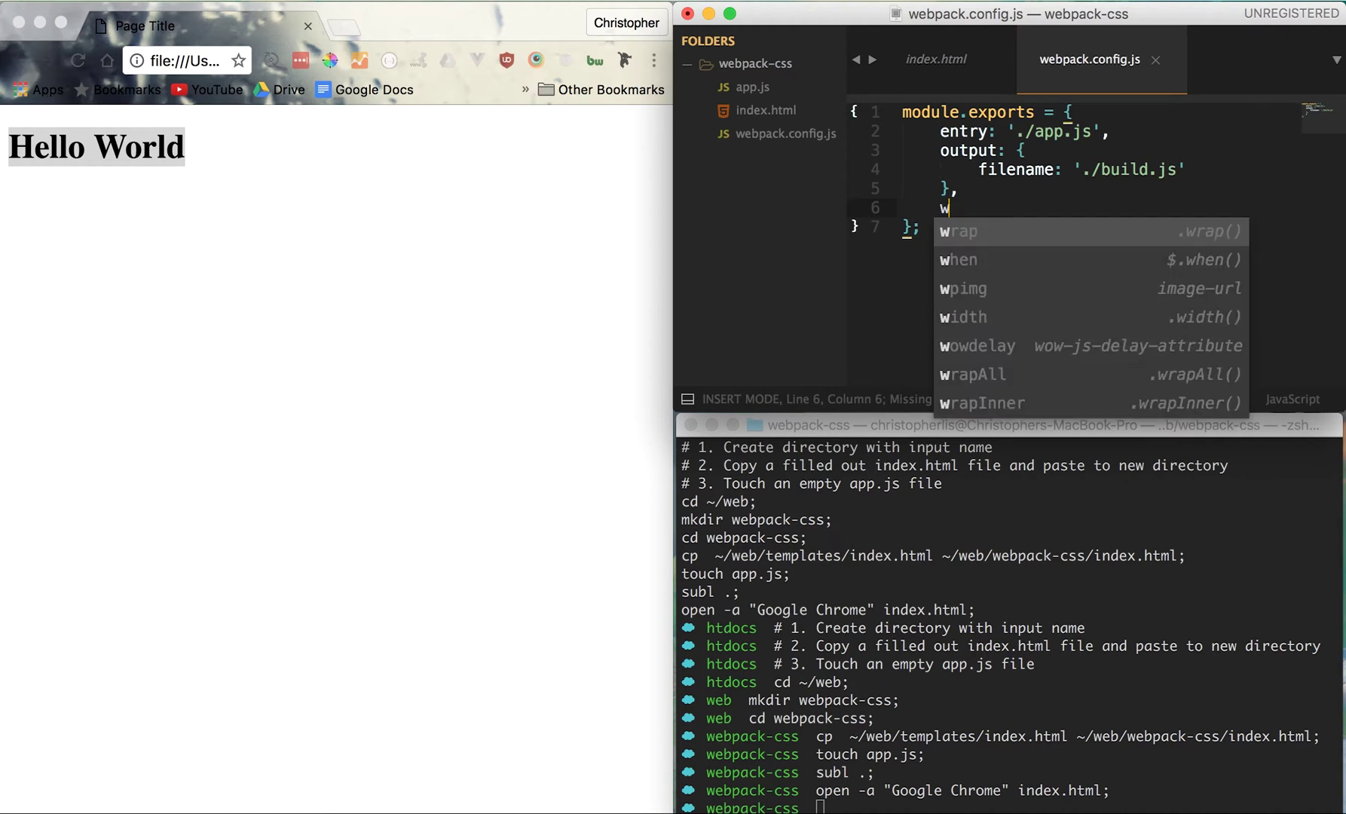
type("atch: true")
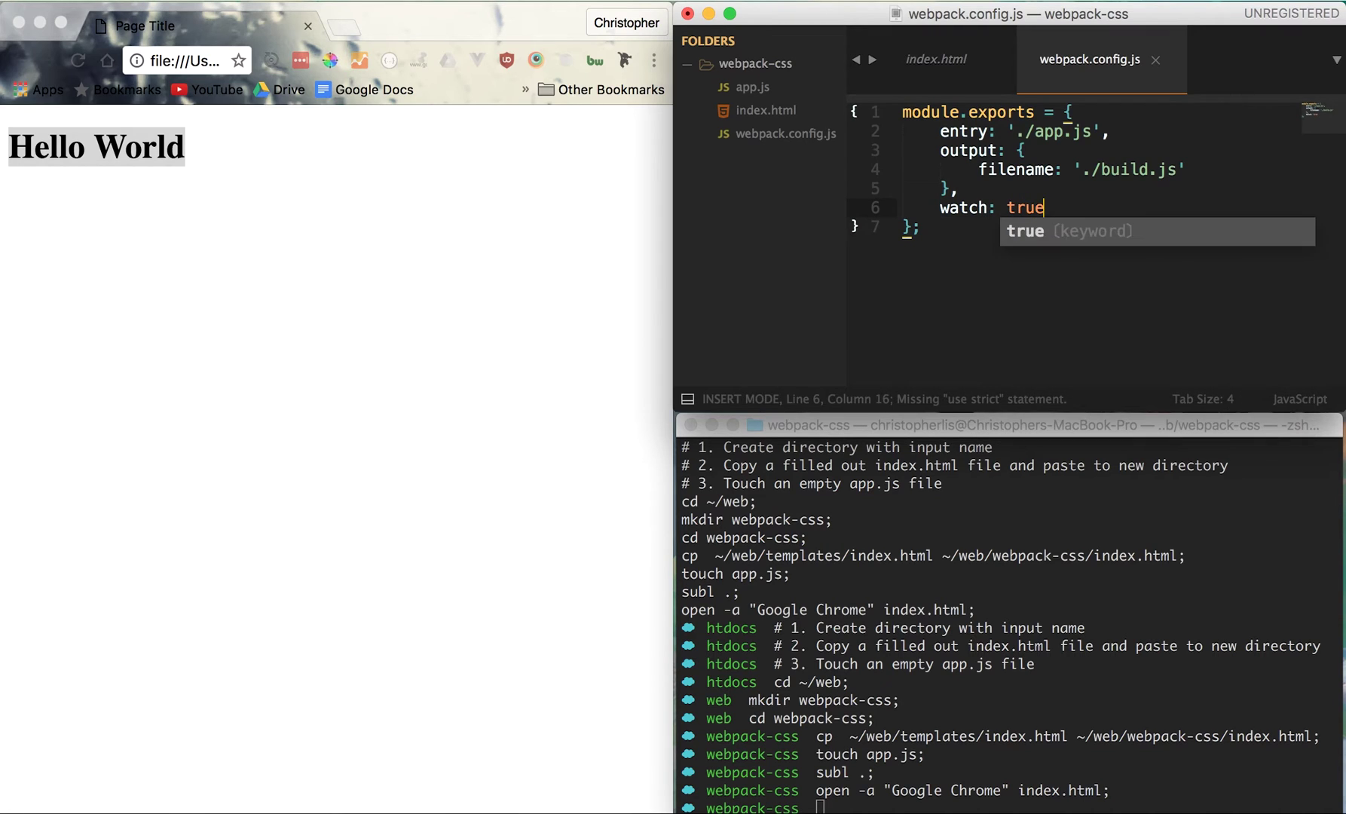
key("Escape")
key("Escape")
left_click(941, 536)
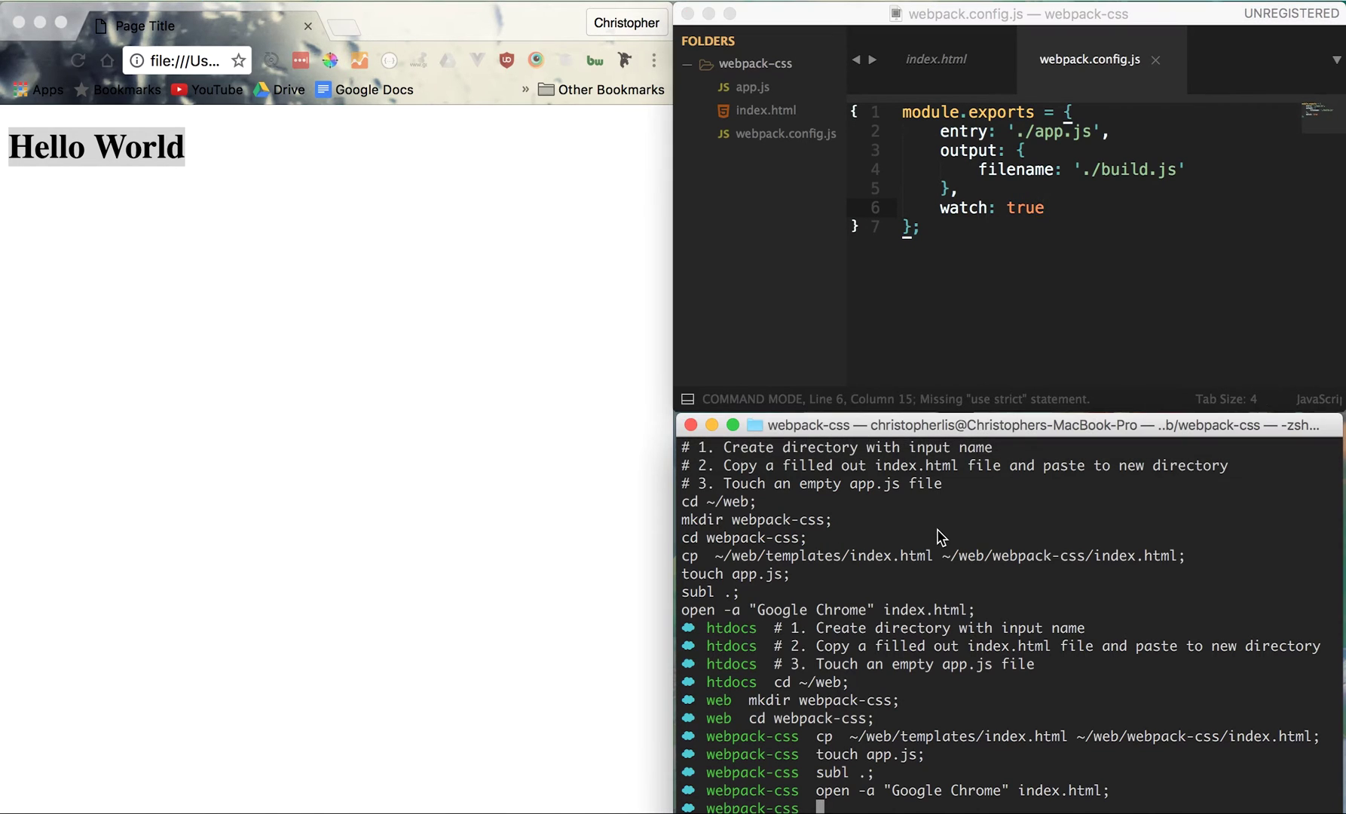
type("webpack")
Run webpack, view the generated build.js, then open index.html
key("Return")
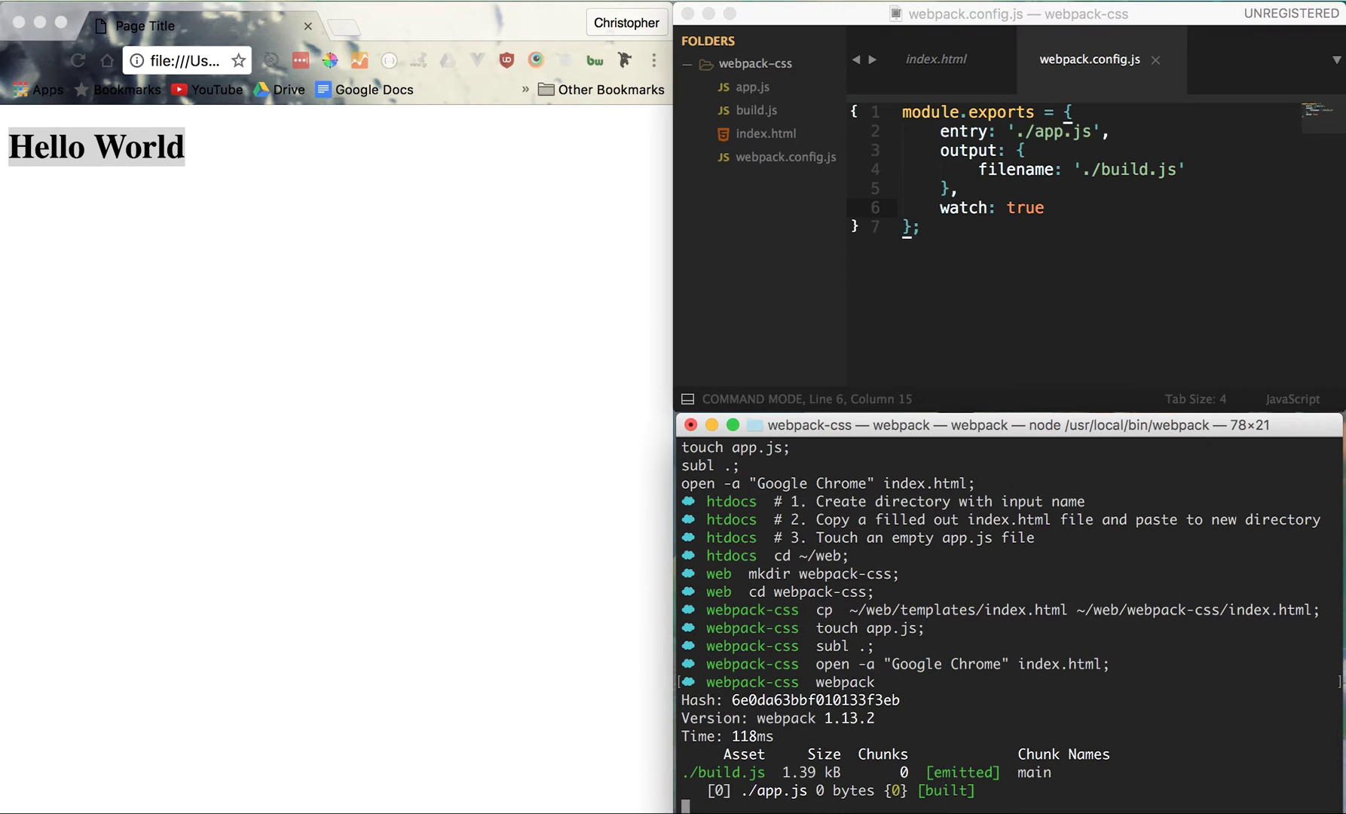
left_click(758, 112)
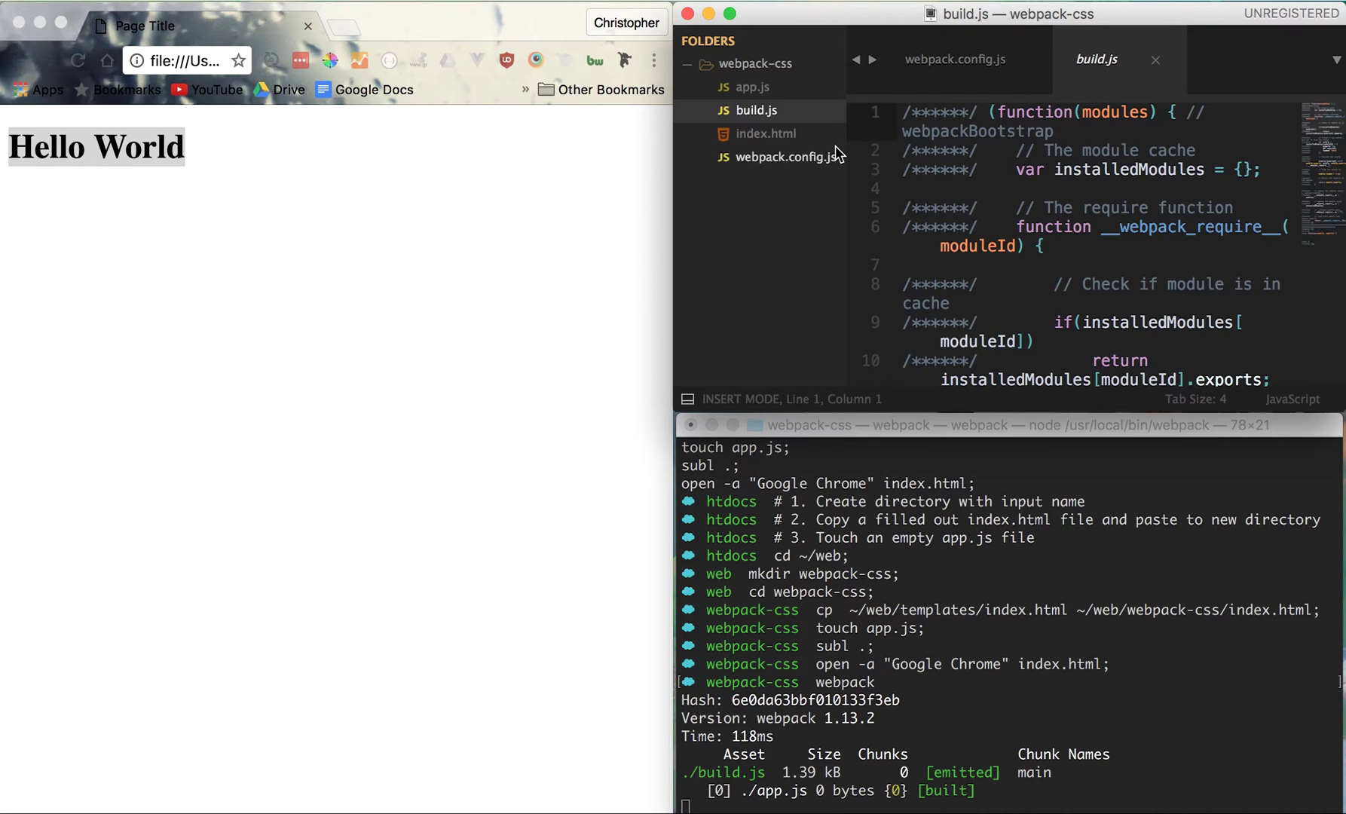
left_click(766, 134)
Add a style.css stylesheet link to the index.html head
left_click(961, 189)
key("Escape")
type("olink")
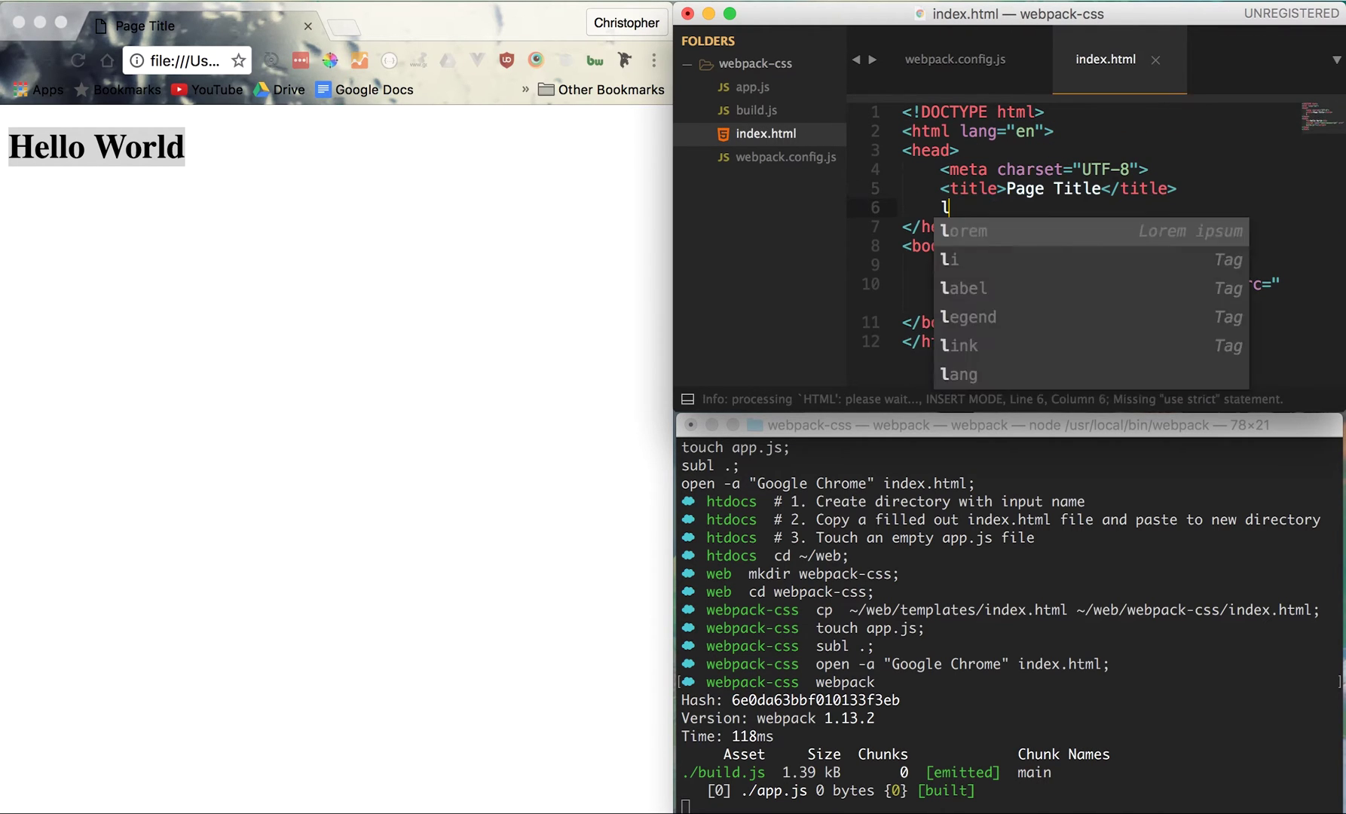
key("Tab")
type("style")
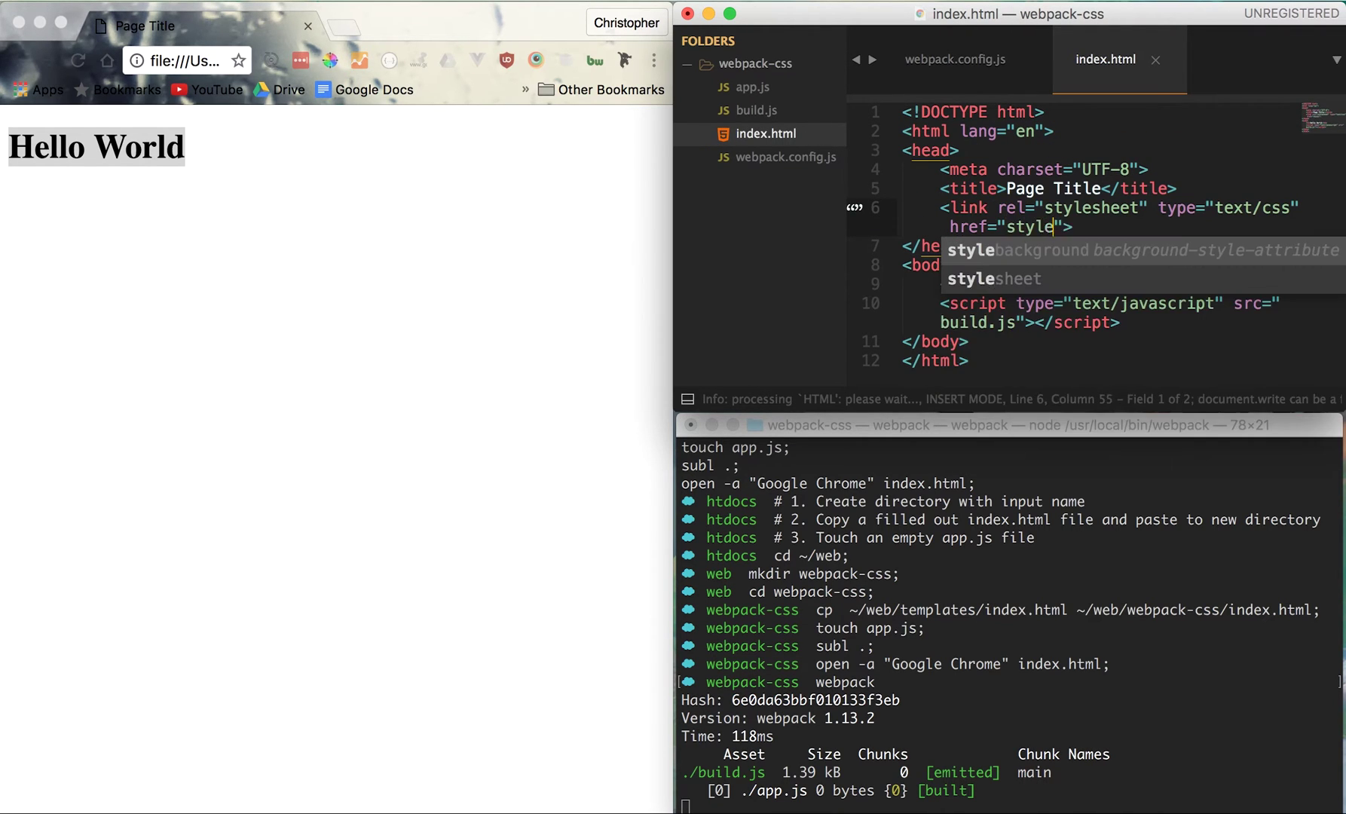
type(".css")
key("Escape")
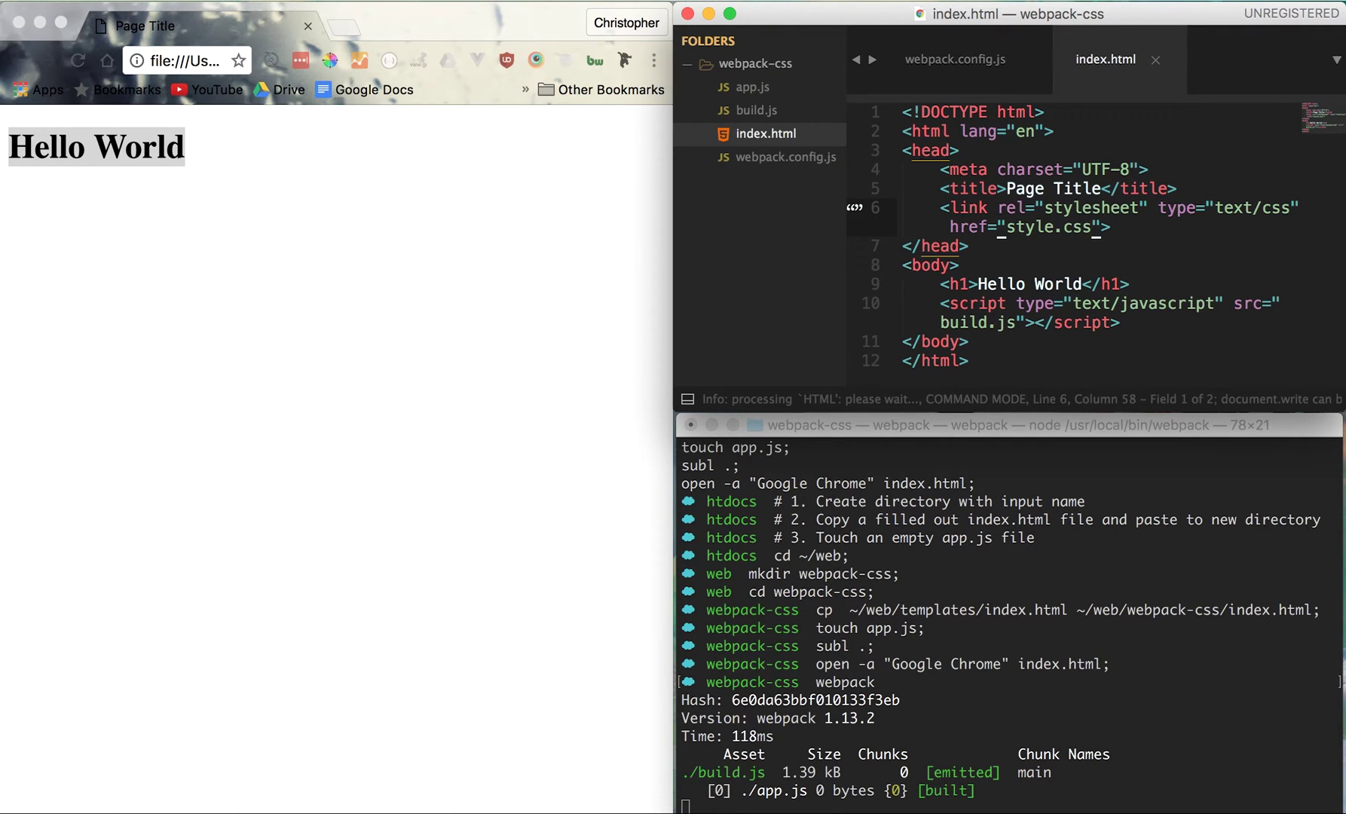
key("super+alt+n")
type("style.css")
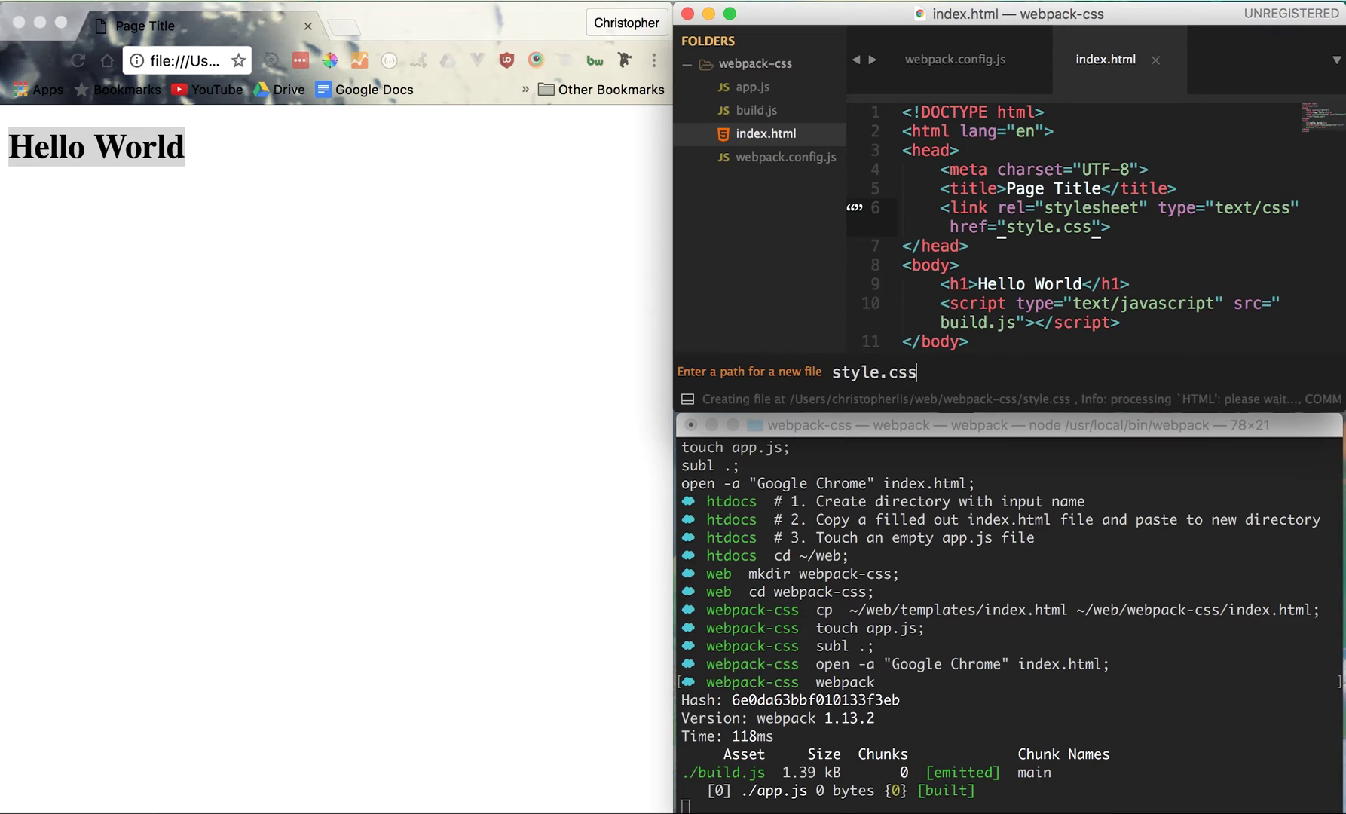
Save style.css with a red body background and reload the page in Chrome
key("Return")
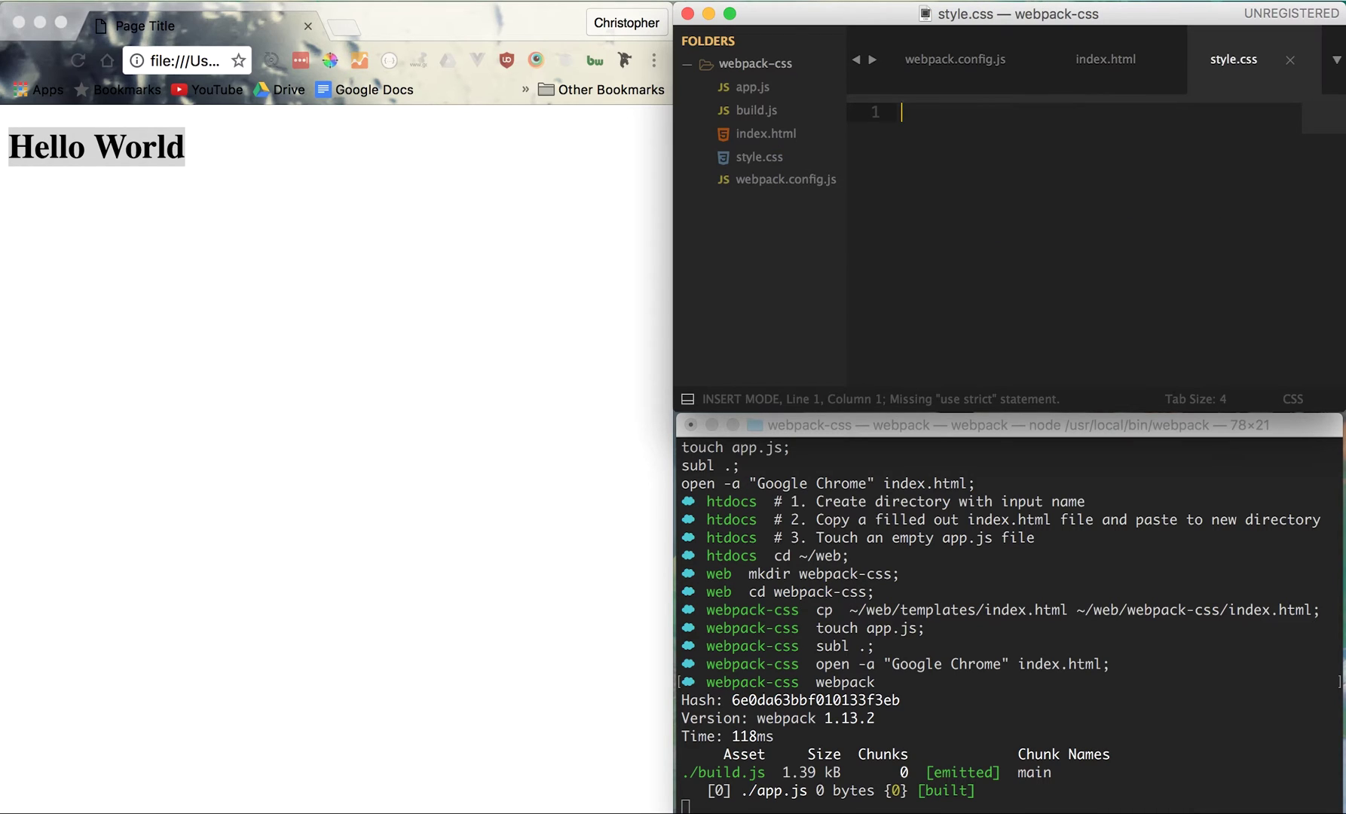
type("body {")
key("Return")
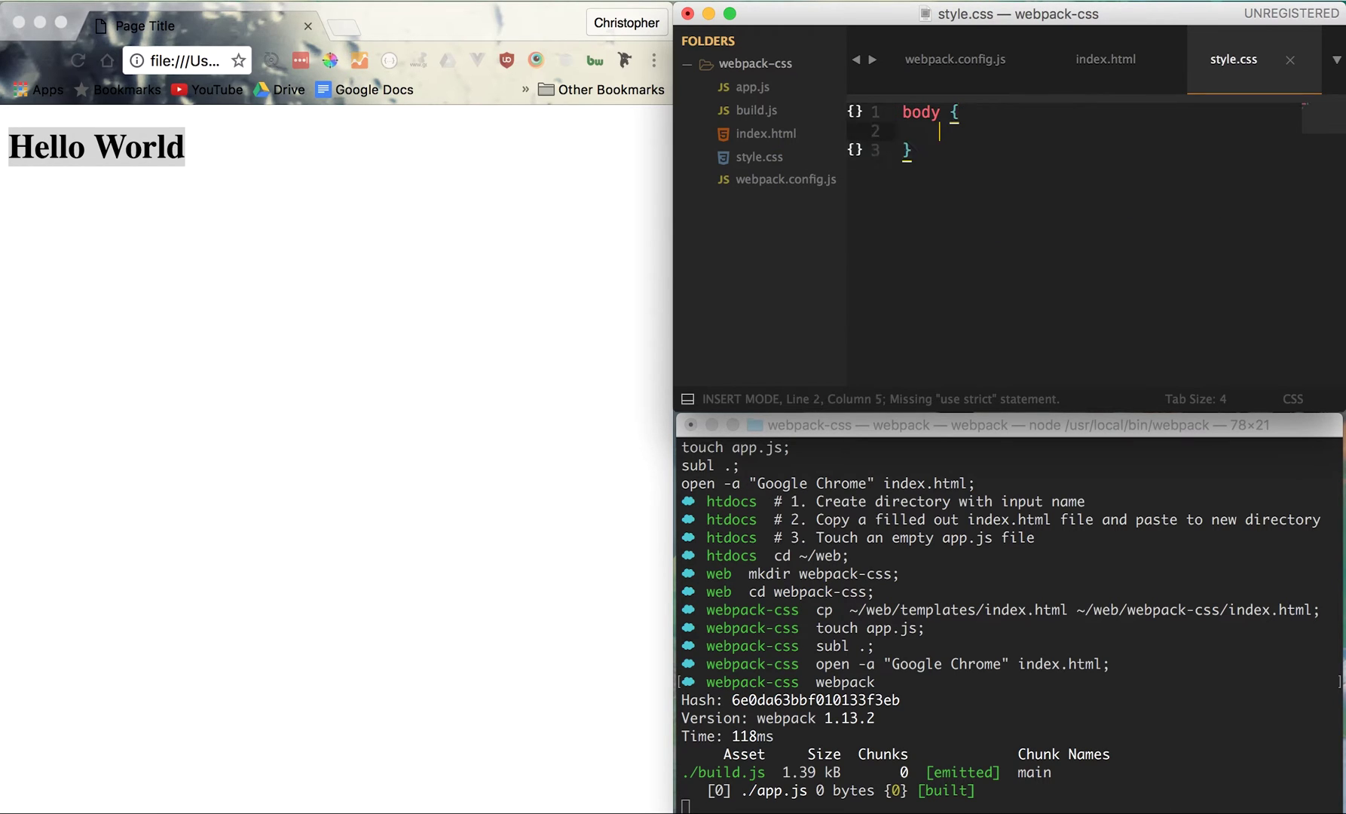
type("backgr")
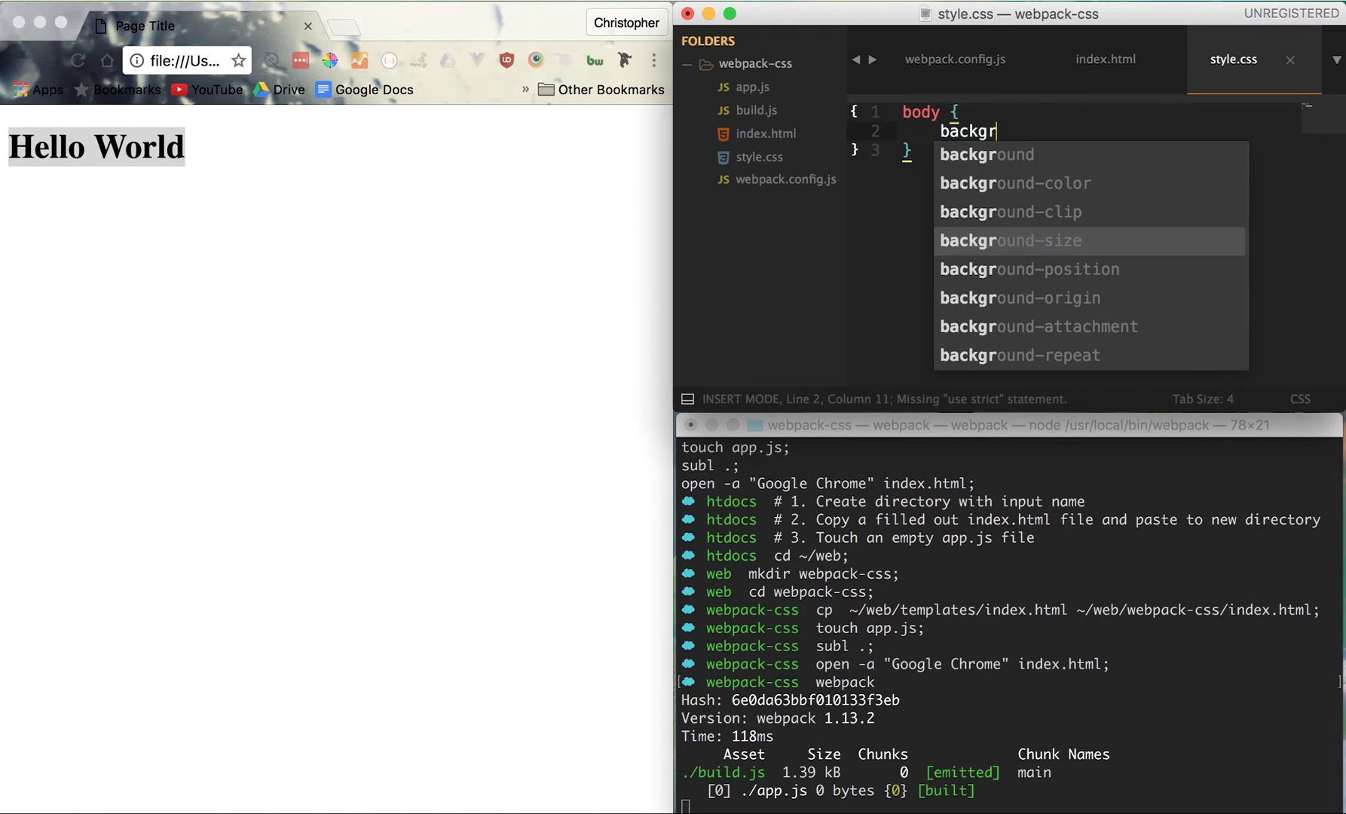
key("Return")
type("red;")
key("cmd+s")
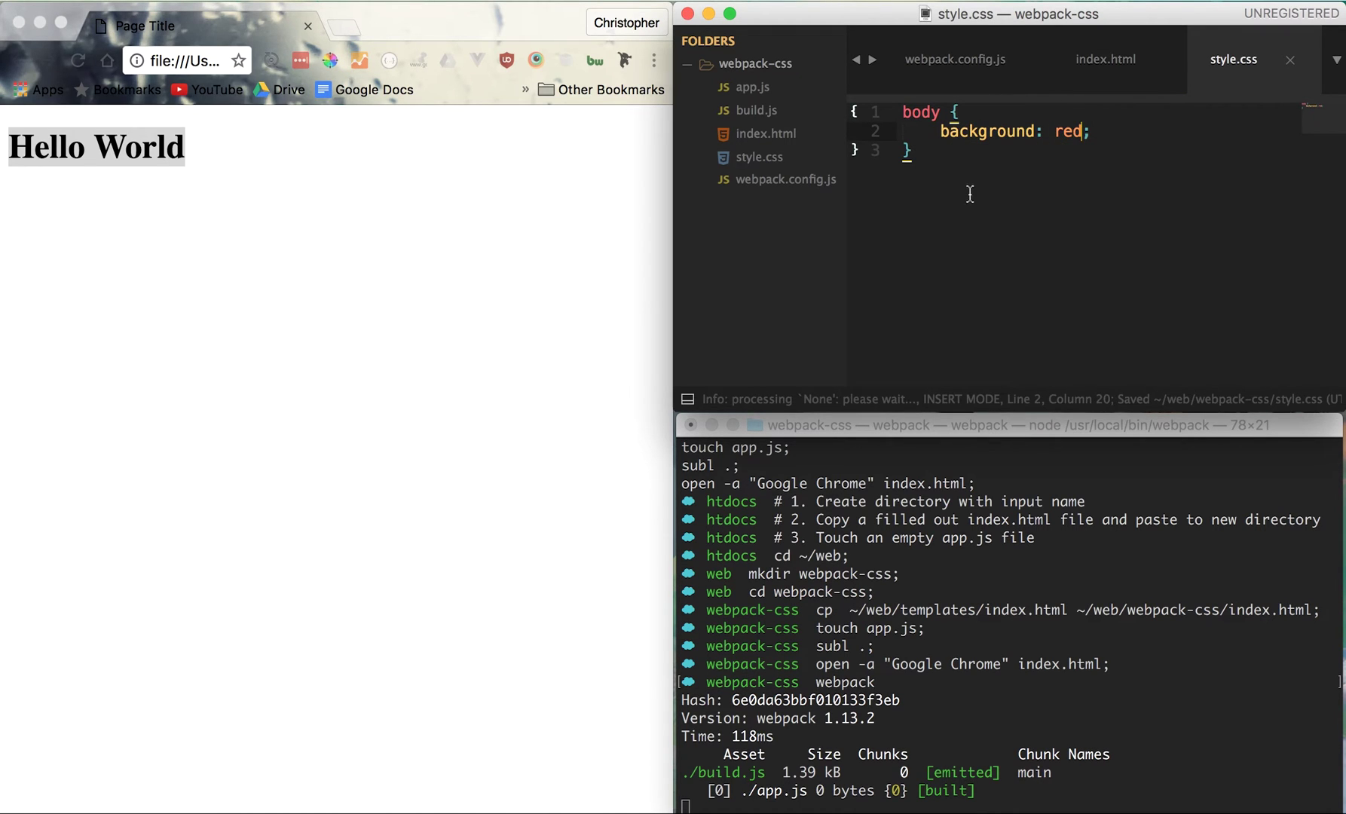
left_click(419, 210)
key("super+r")
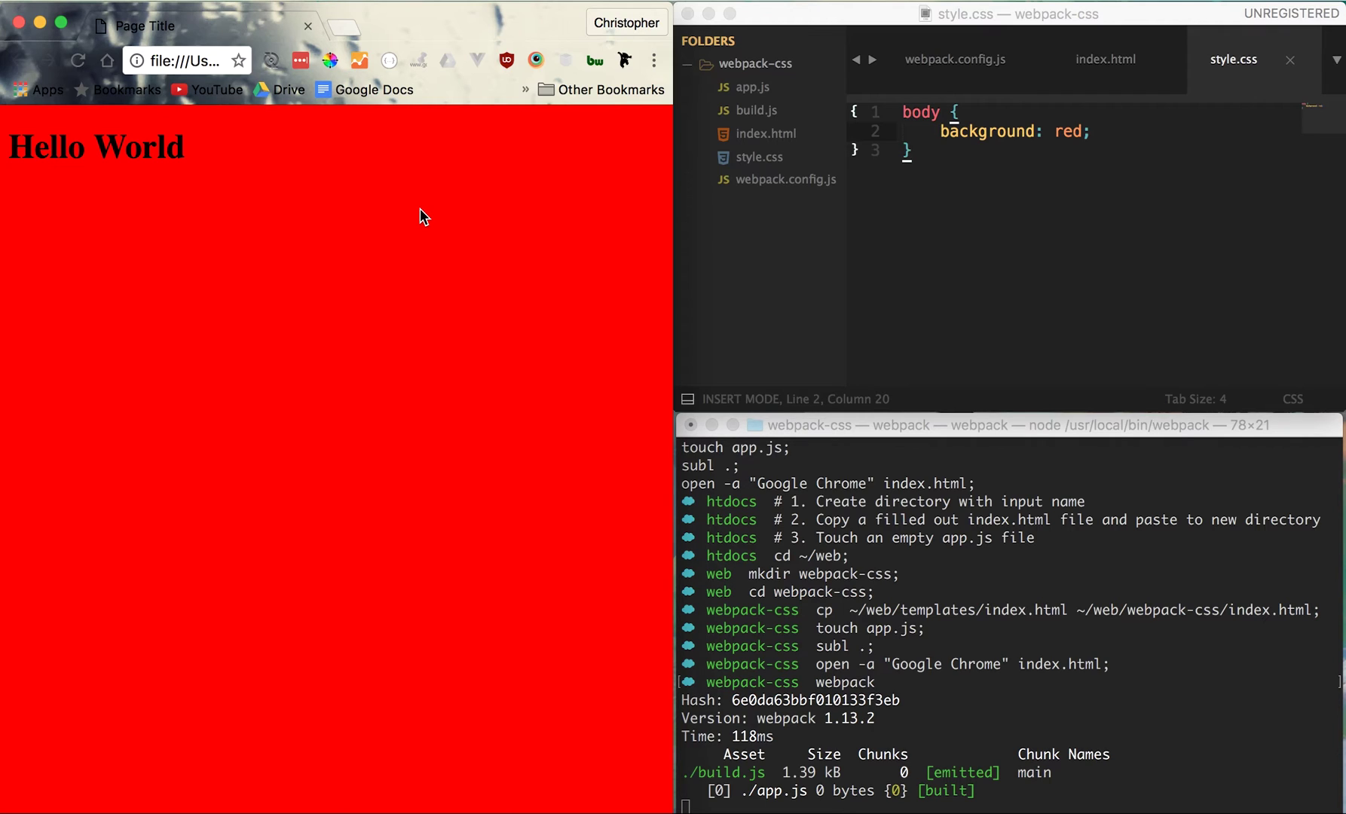
left_click(896, 210)
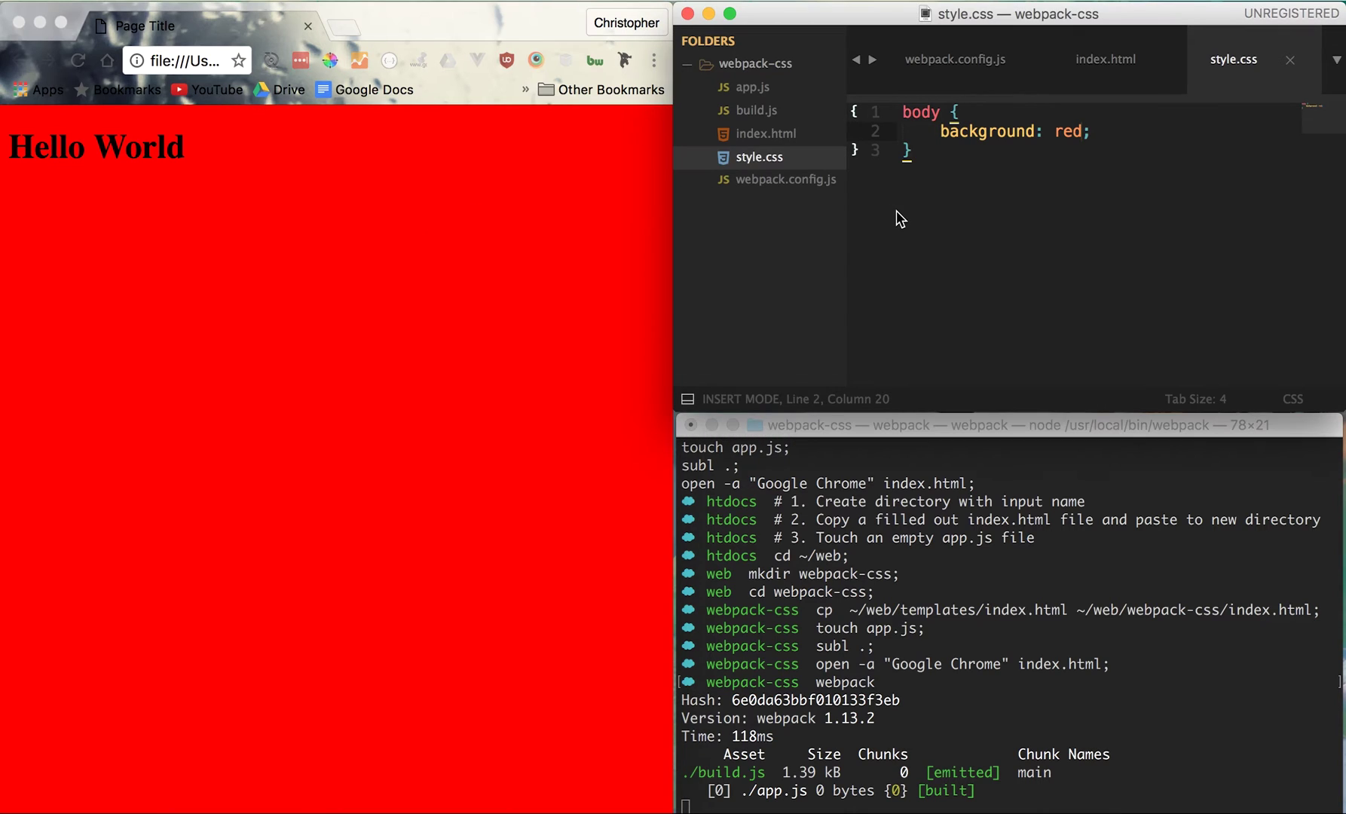
Add an h1 rule with font-family sans-serif to style.css, then go to index.html
key("Return")
key("Return")
type("h1 {")
key("Return")
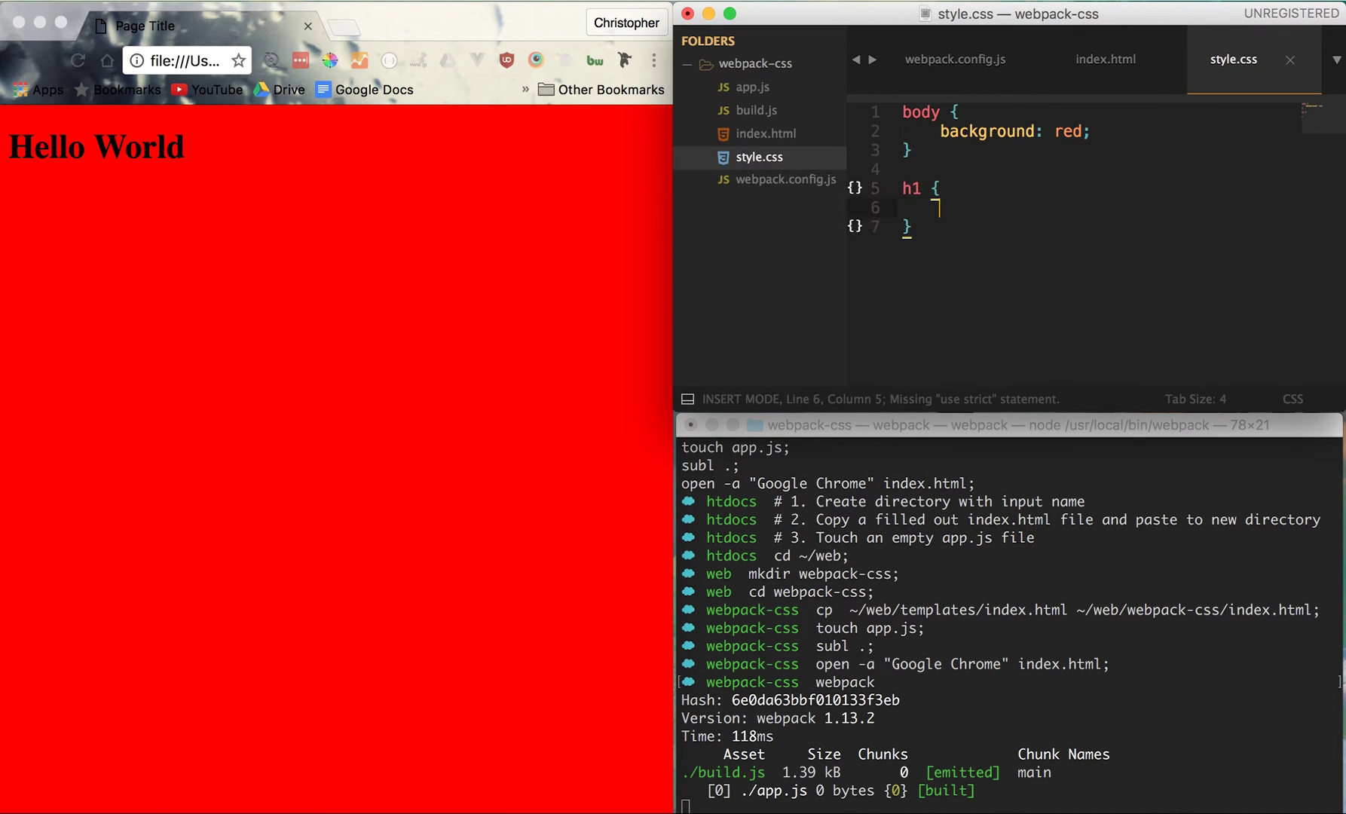
key("super+s")
type("font")
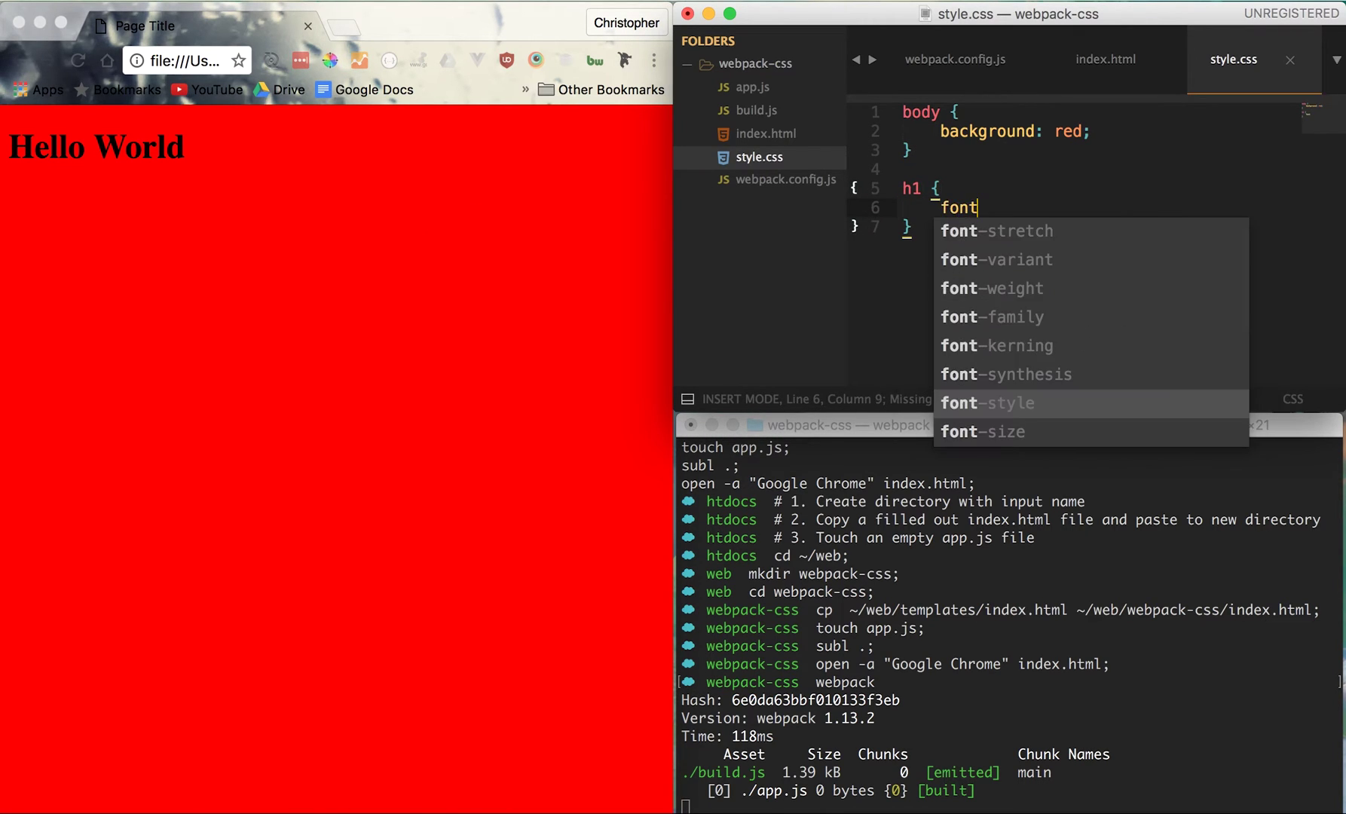
type("-fa")
key("Tab")
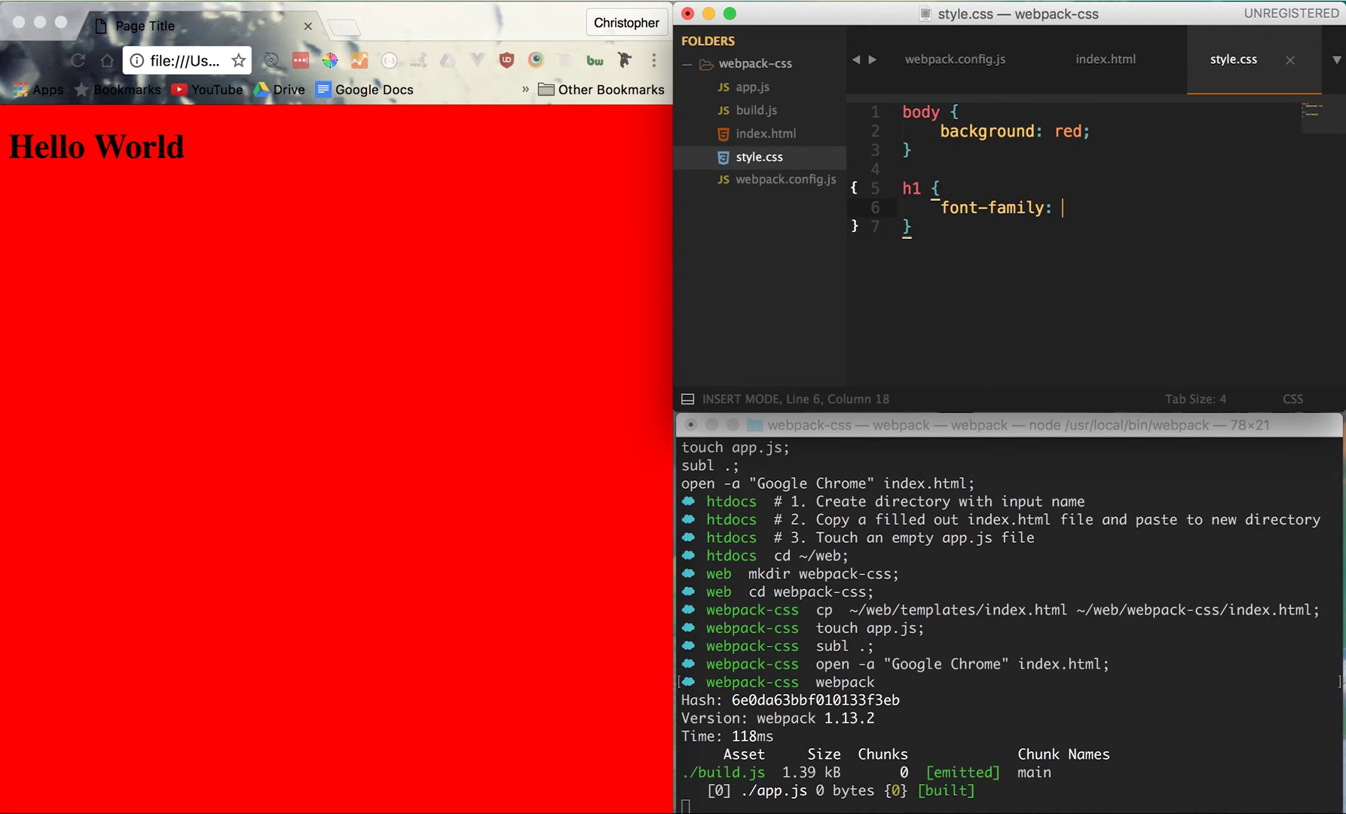
type("sans-serif;")
key("super+s")
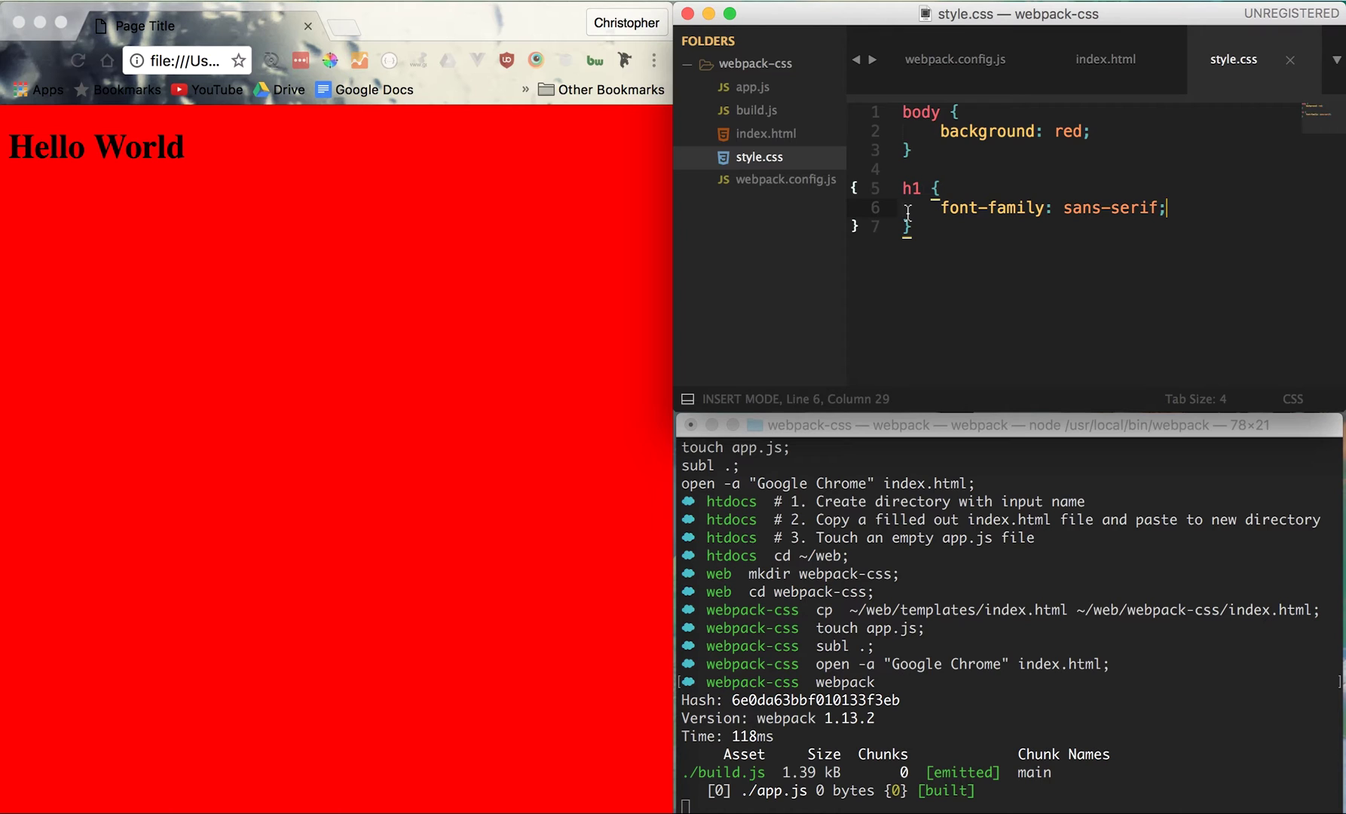
key("super+alt+Left")
key("Escape")
Delete the stylesheet link from index.html, save empty app.js, and stop webpack watch
key("d")
key("d")
key("super+s")
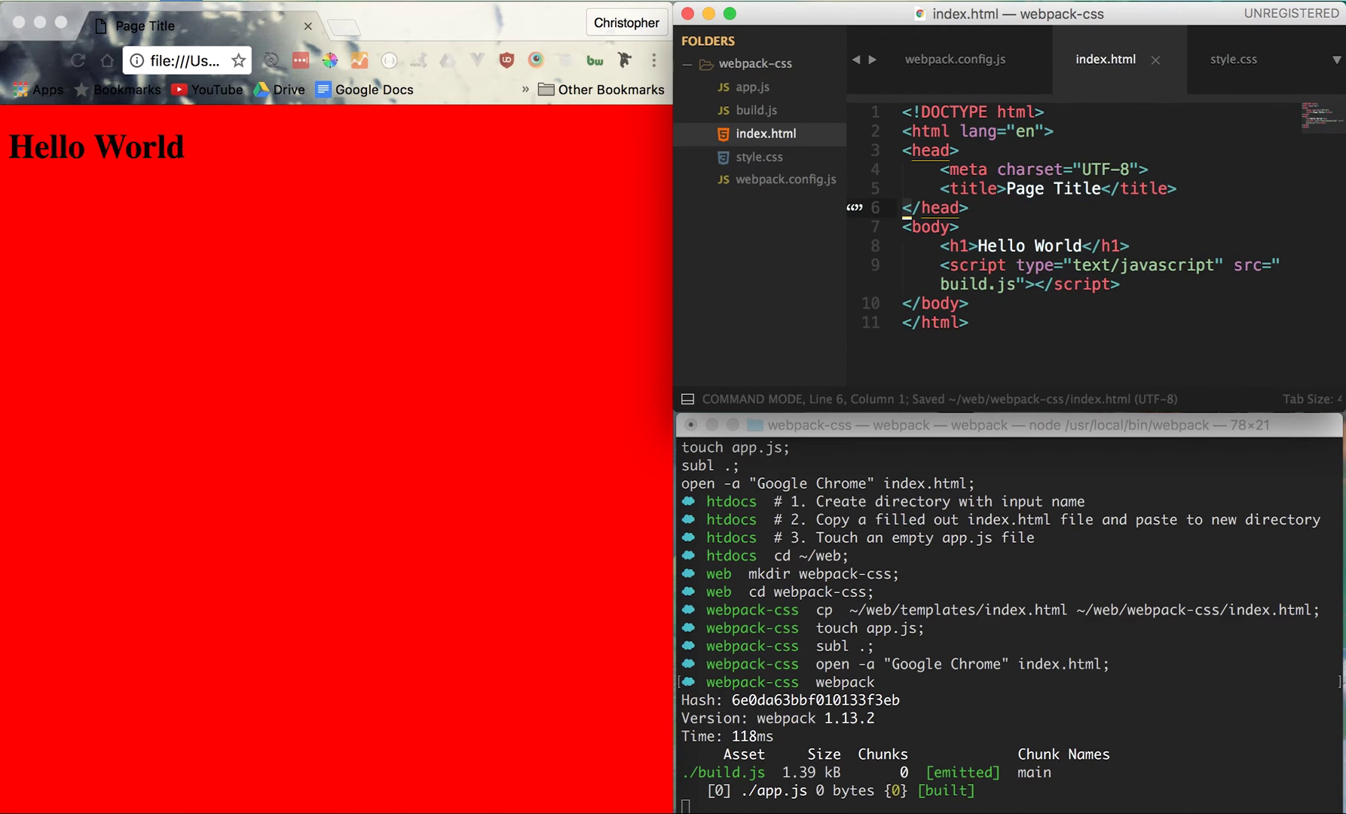
key("super+p")
type("app")
key("Return")
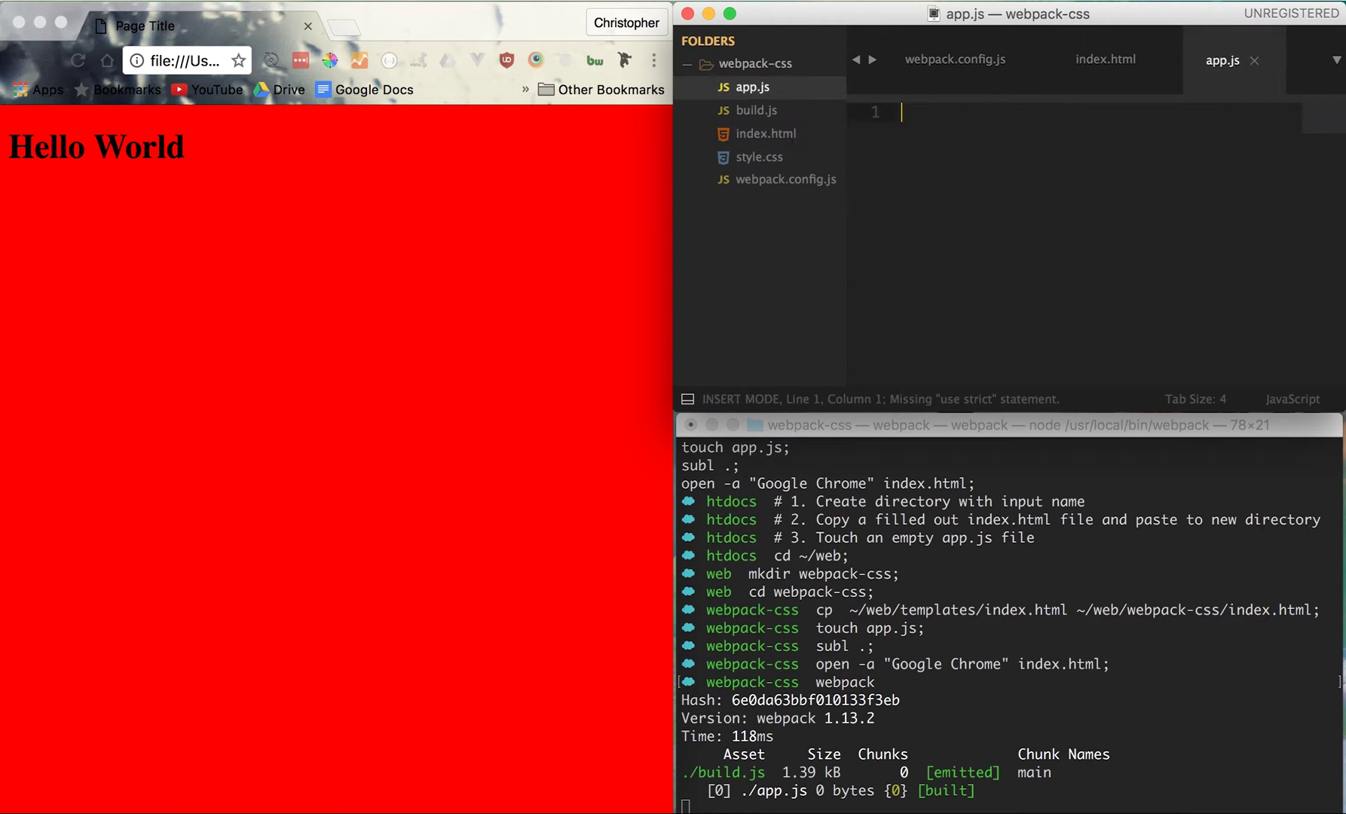
key("super+s")
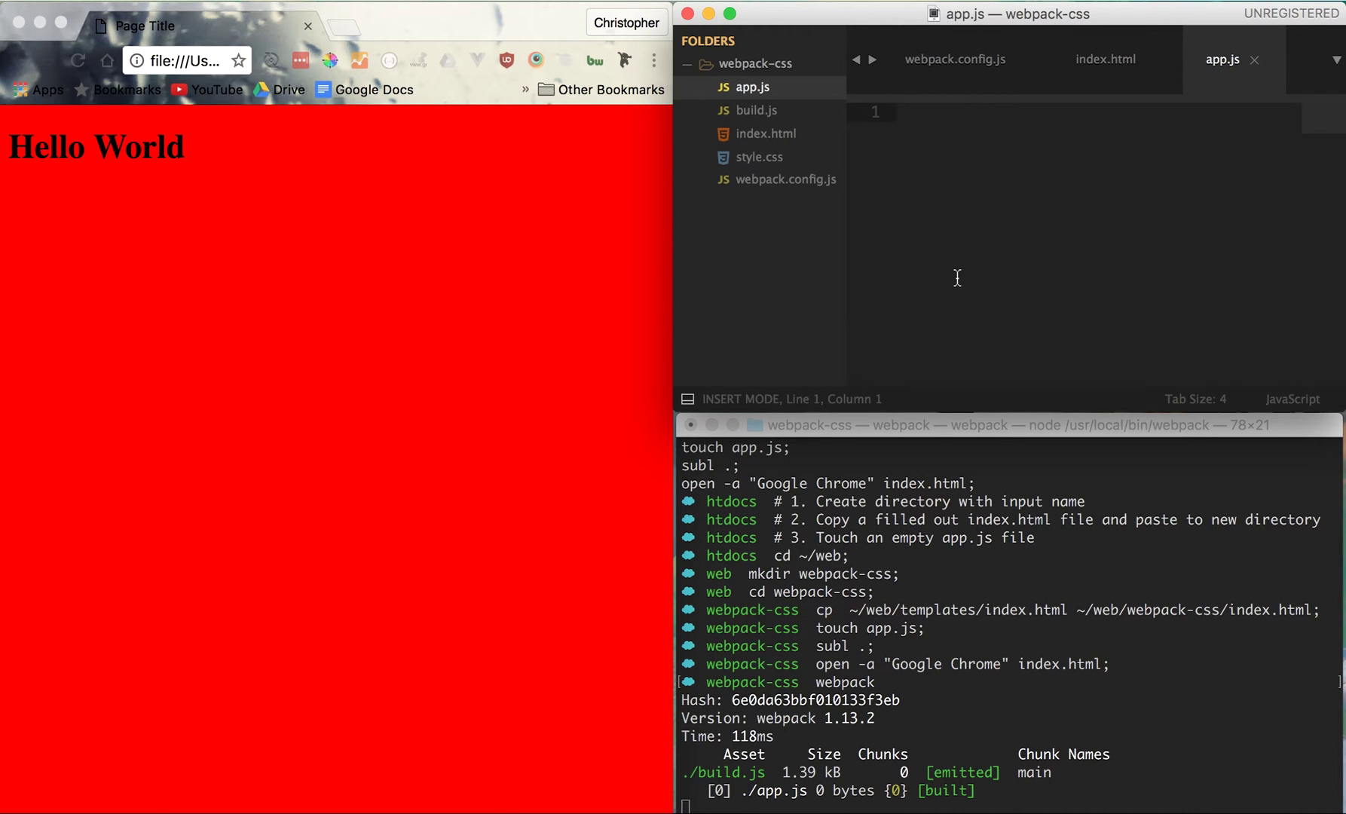
key("super+Tab")
key("ctrl+c")
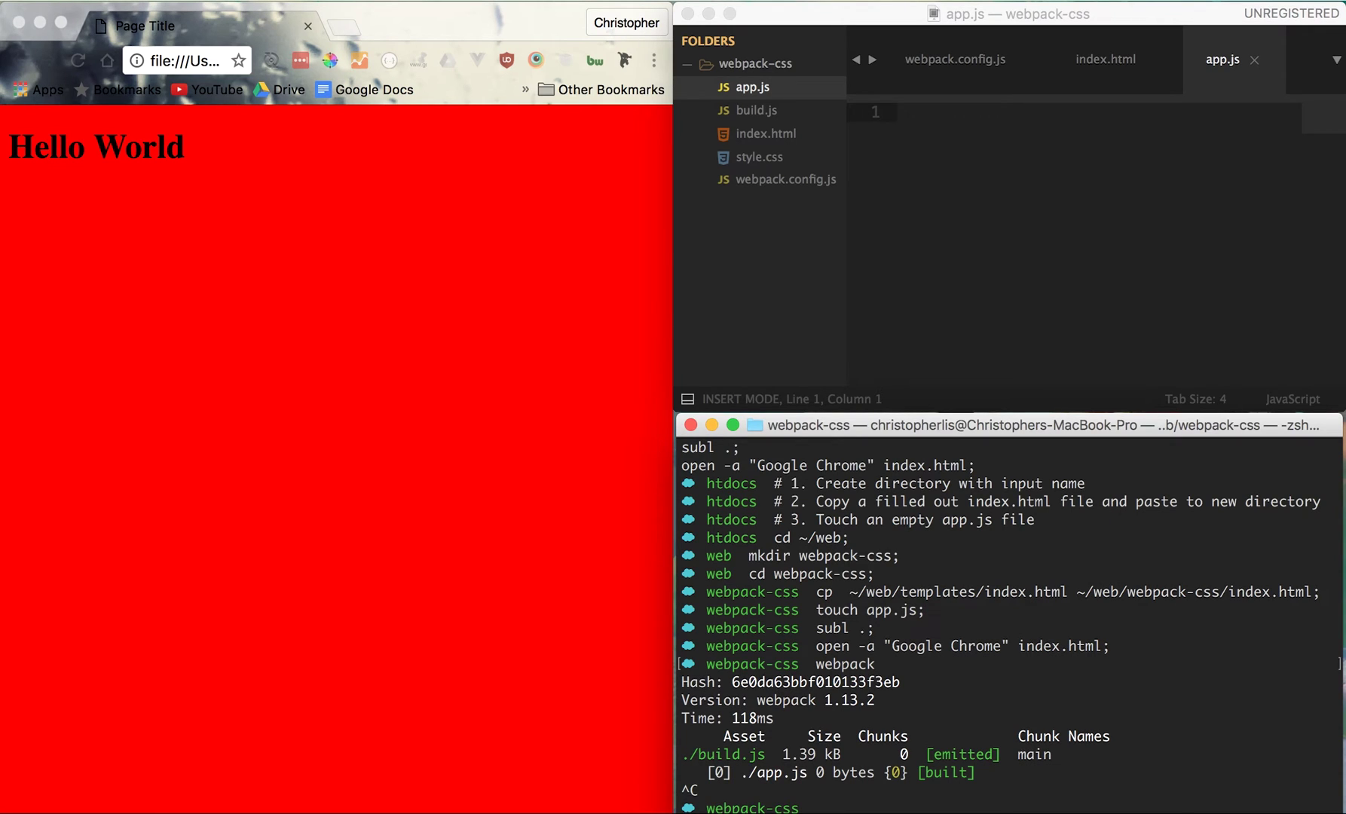
type("npm install")
type(" css-loader ")
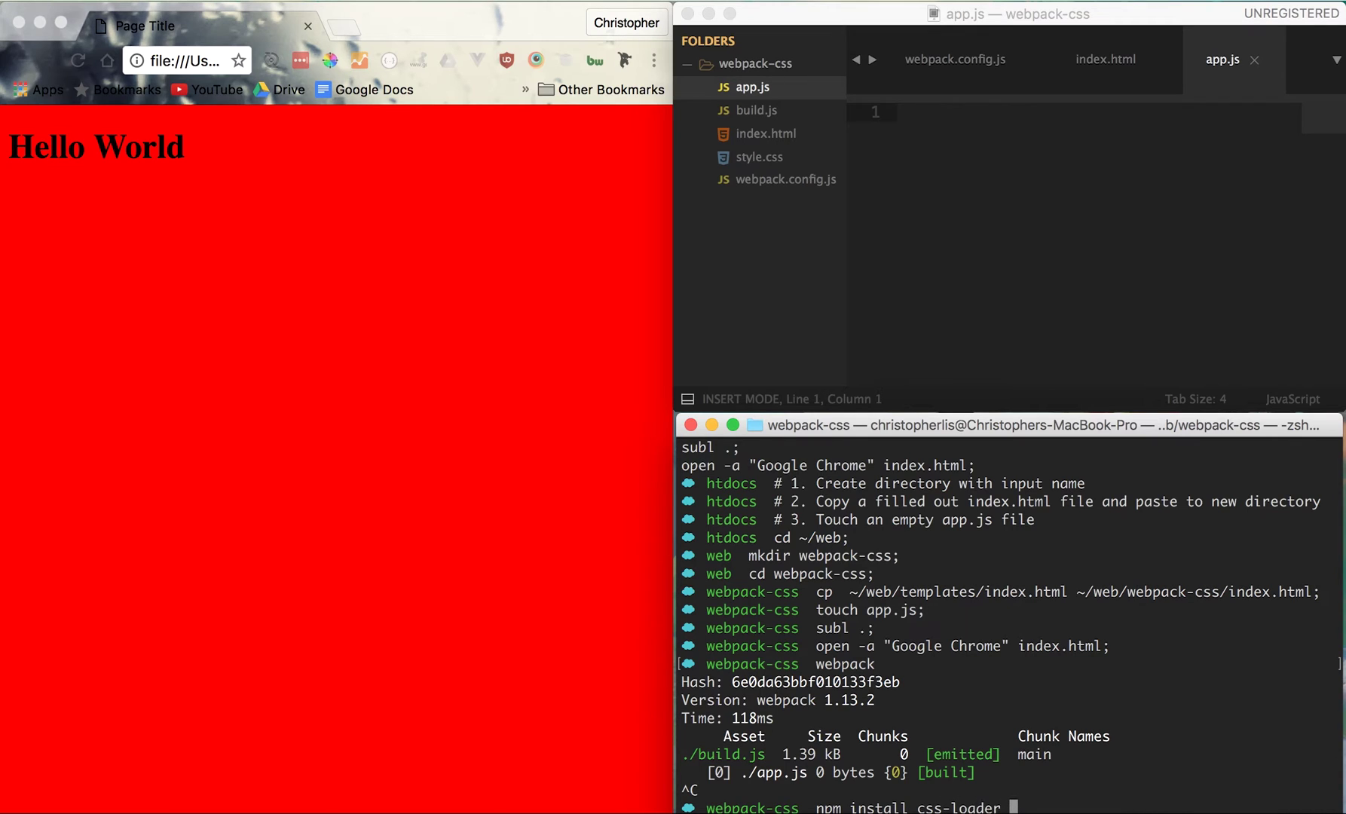
type("style-loa")
type("der")
Install css-loader and style-loader with npm, then open webpack.config.js
key("Return")
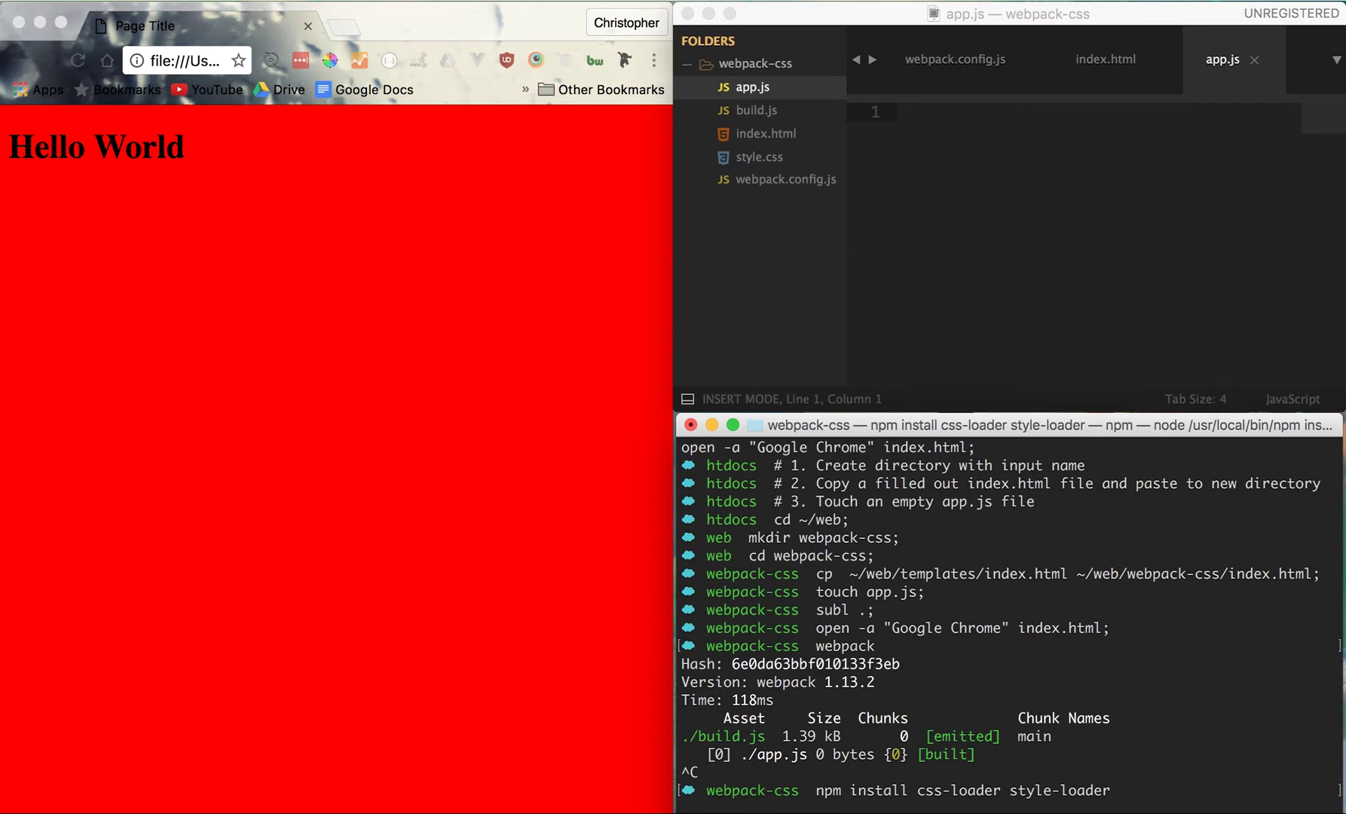
key("super+Tab")
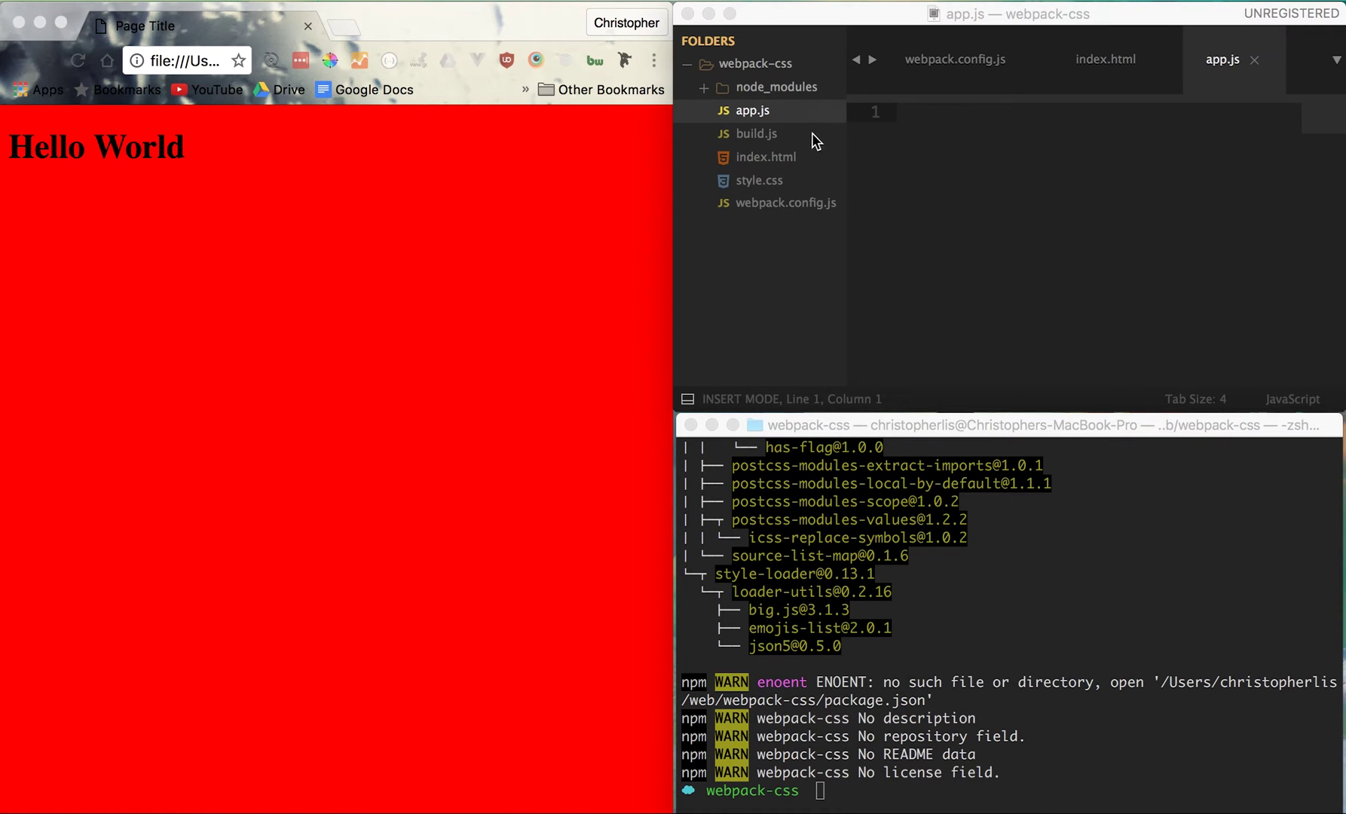
left_click(803, 203)
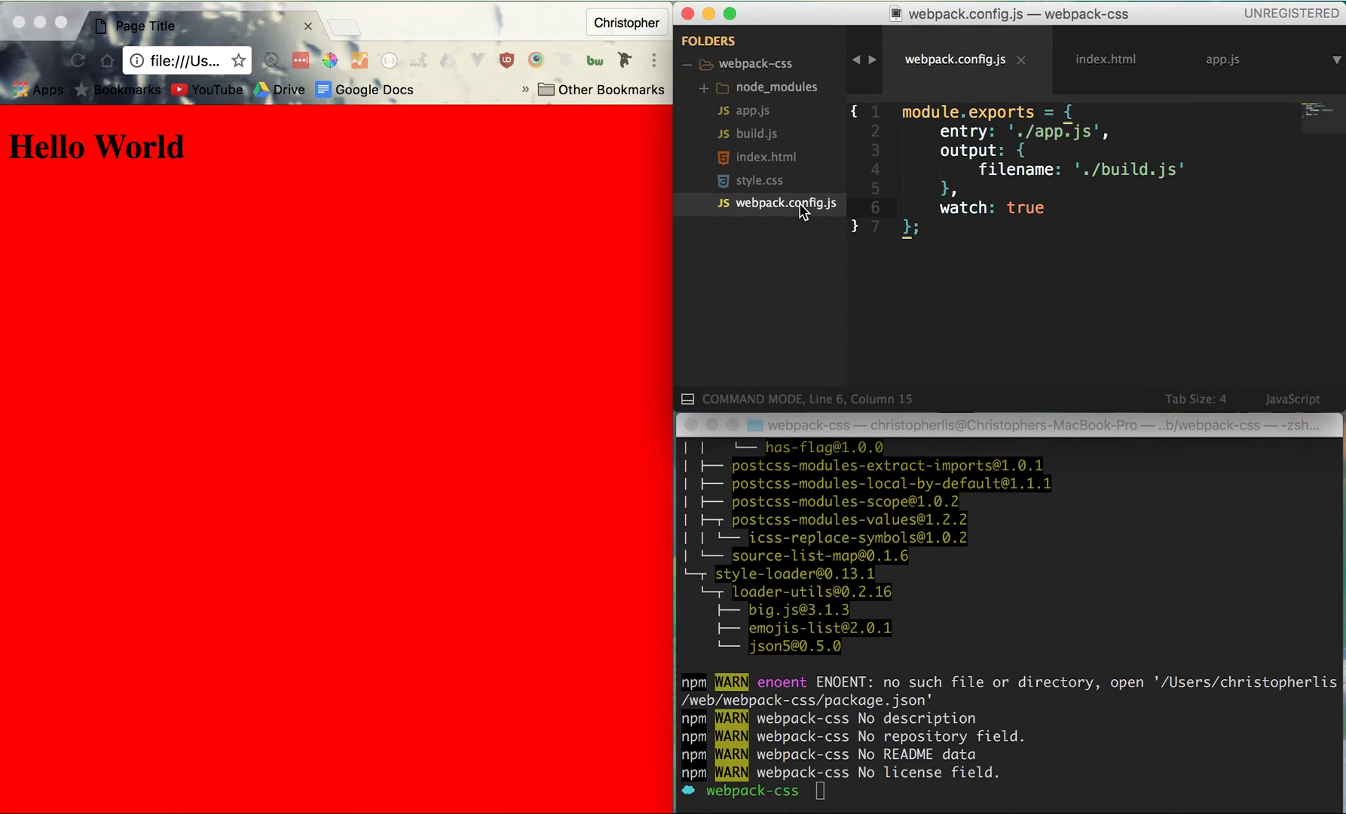
type("a,")
Add a module block with a loaders key after watch: true, clearing stray braces
key("Return")
type("modu")
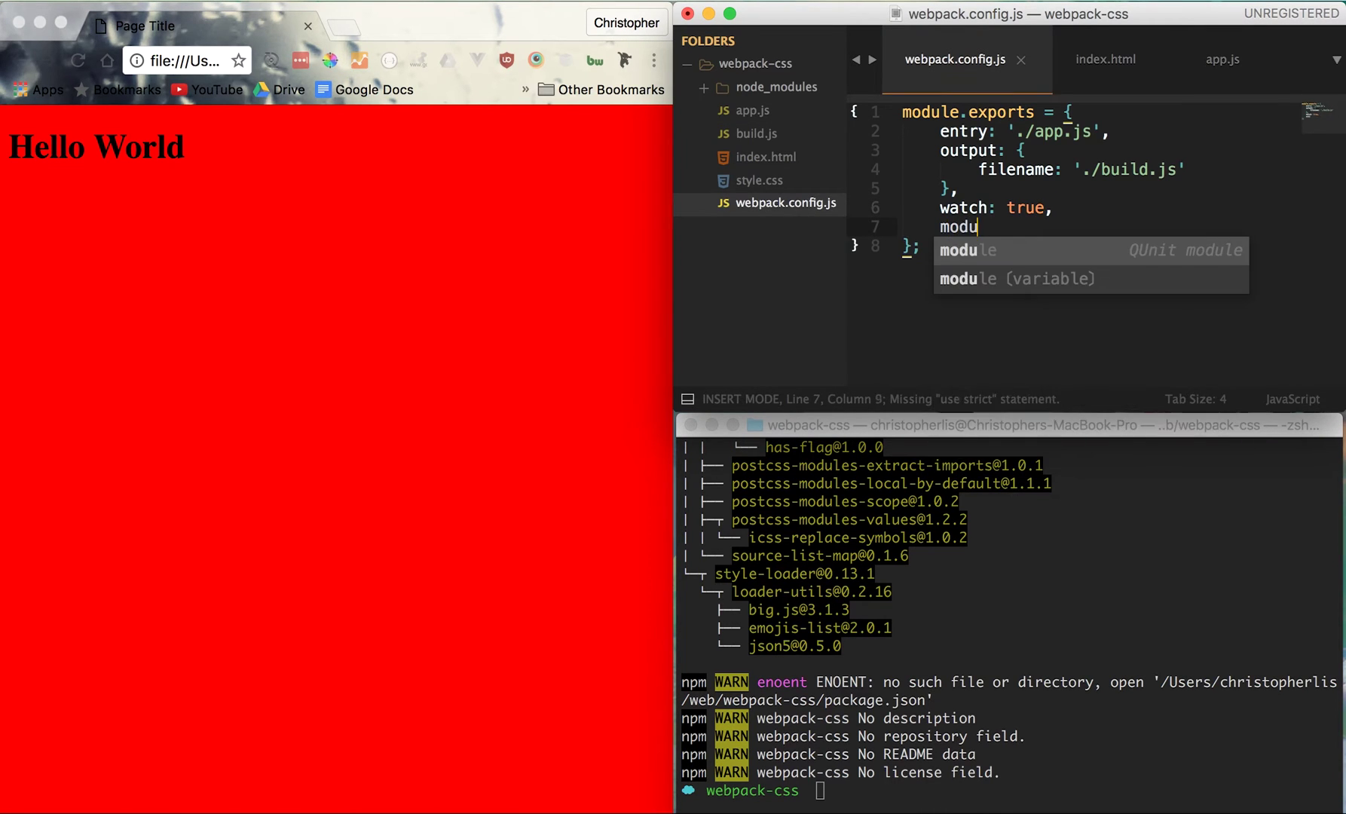
type("le: ")
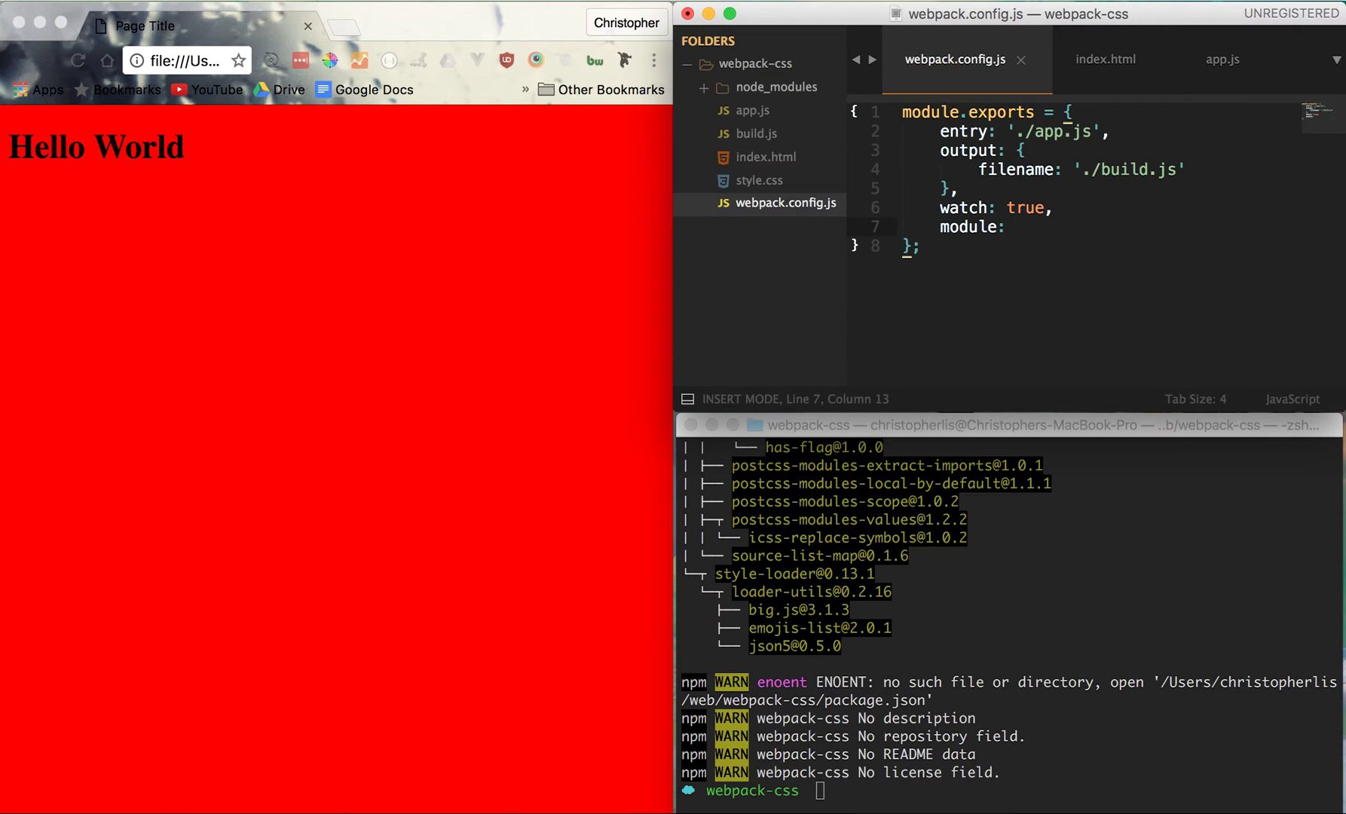
type("{")
key("Return")
key("super+s")
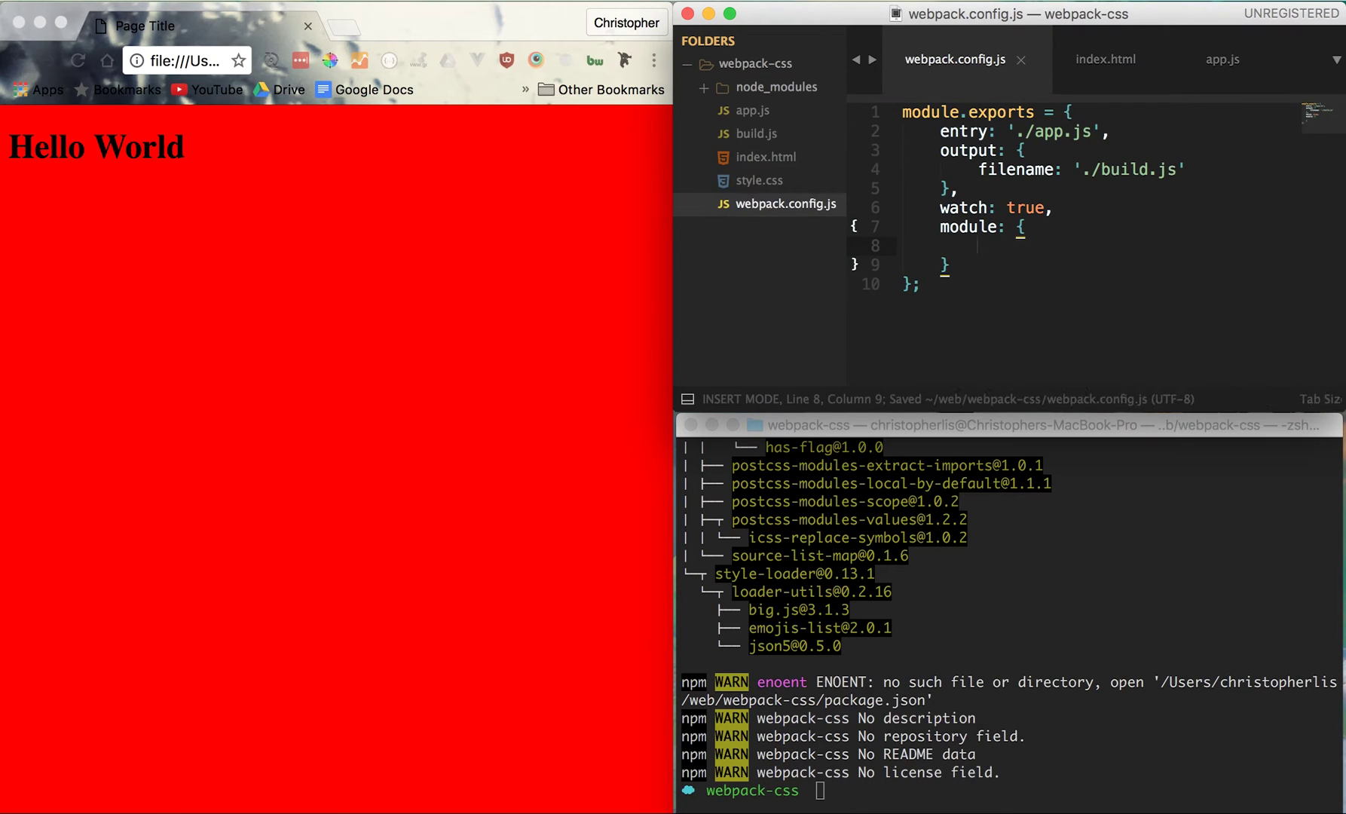
type("l")
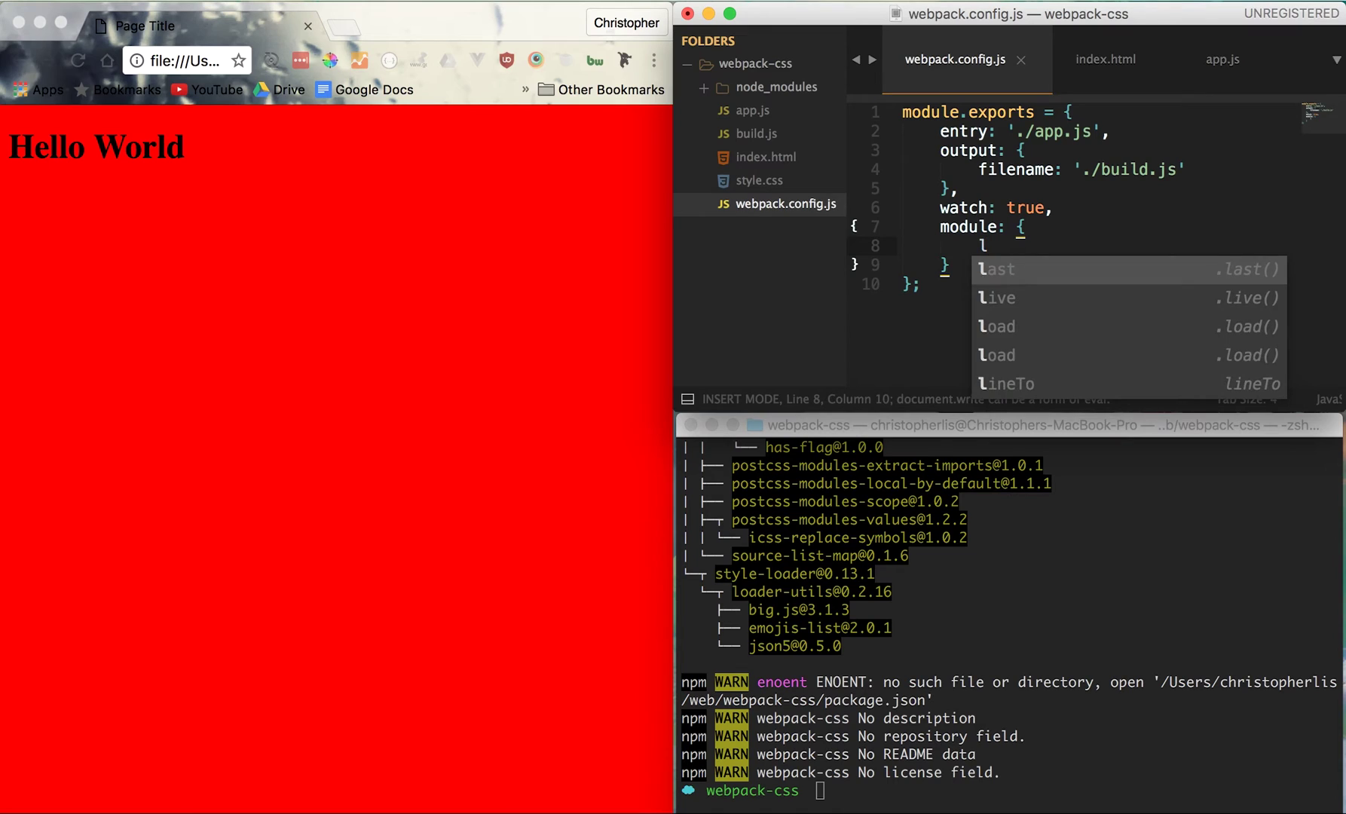
type("oaders:")
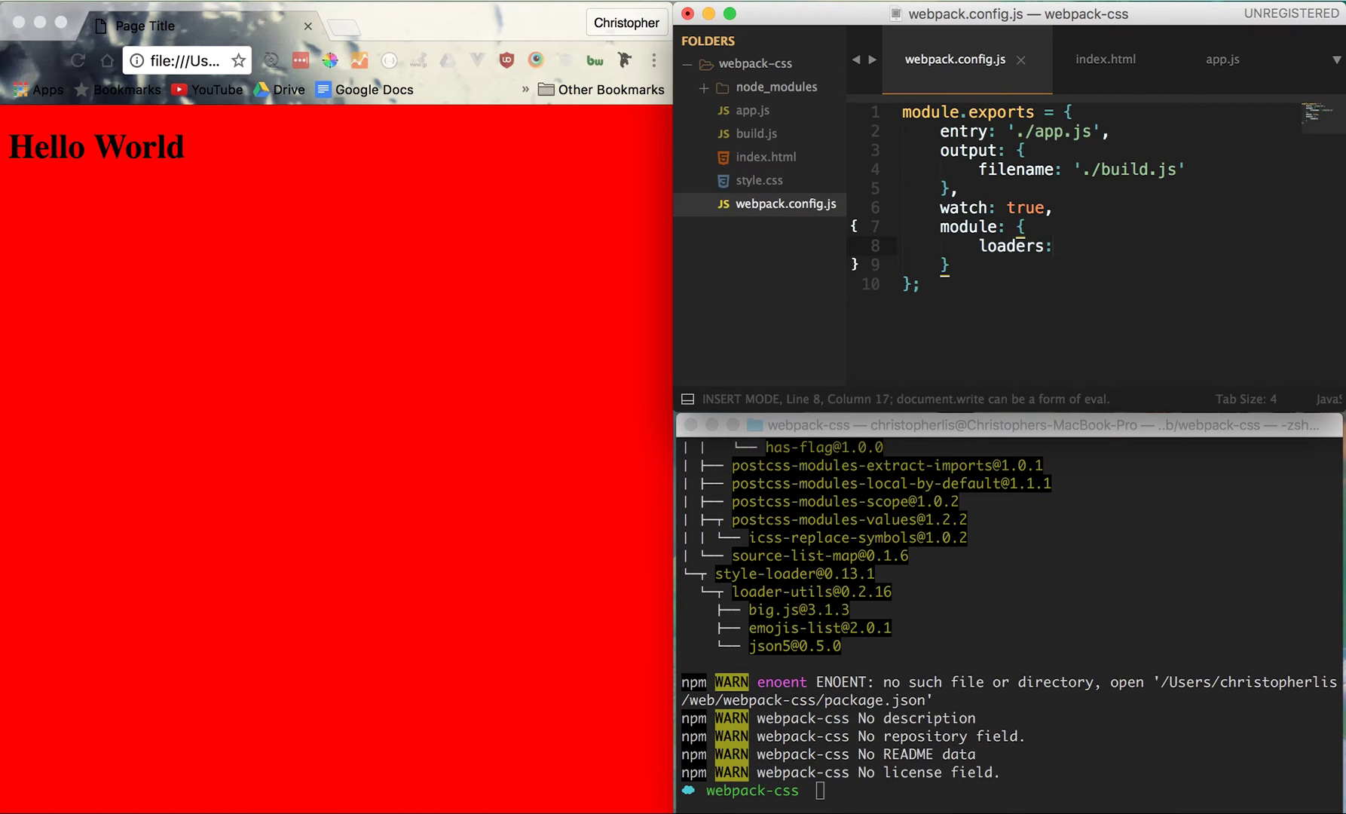
type(" {")
key("Return")
key("ctrl+z")
key("BackSpace")
type("[")
Spread the loaders array over separate lines, containing one empty loader object
key("Return")
key("Escape")
type("a,")
key("Escape")
key("shift+o")
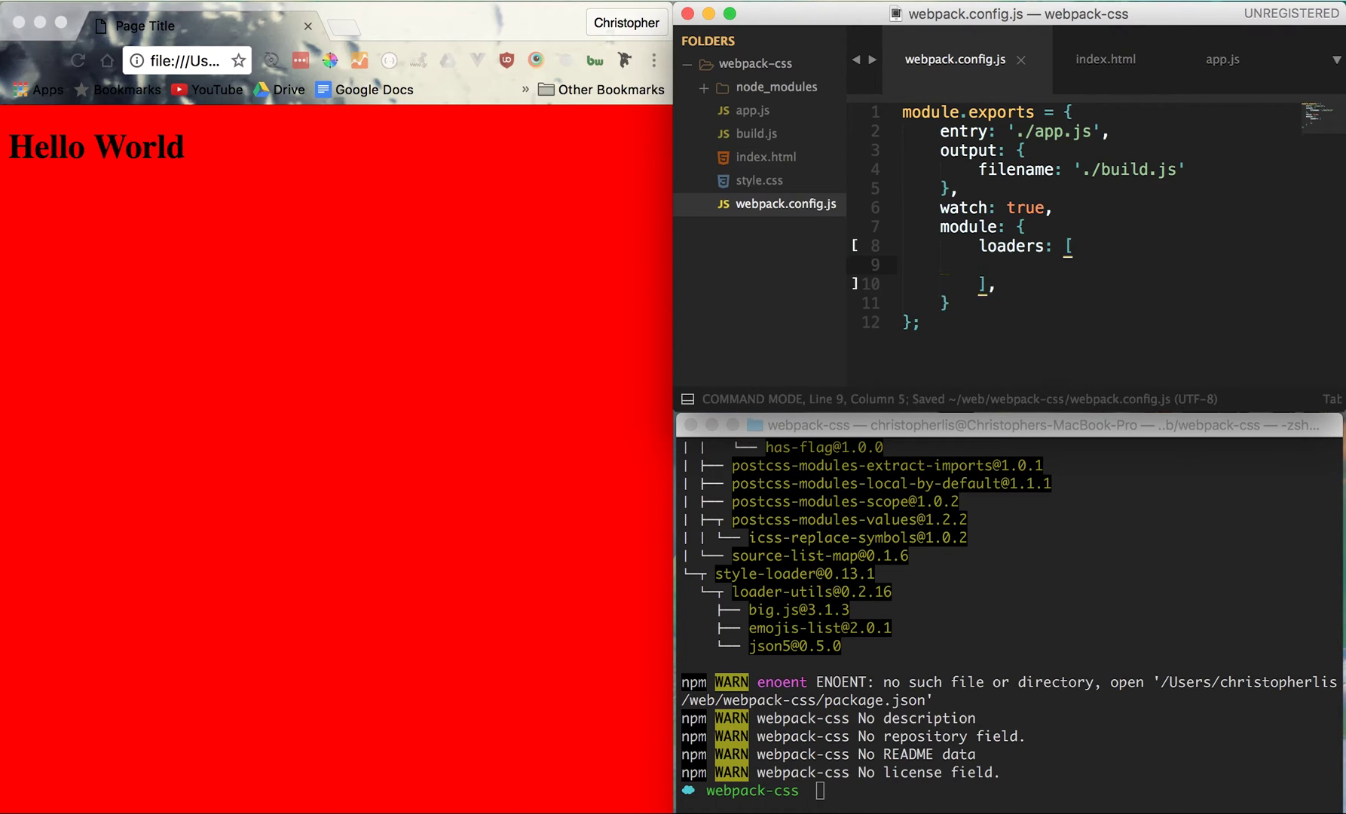
type("{")
key("ctrl+s")
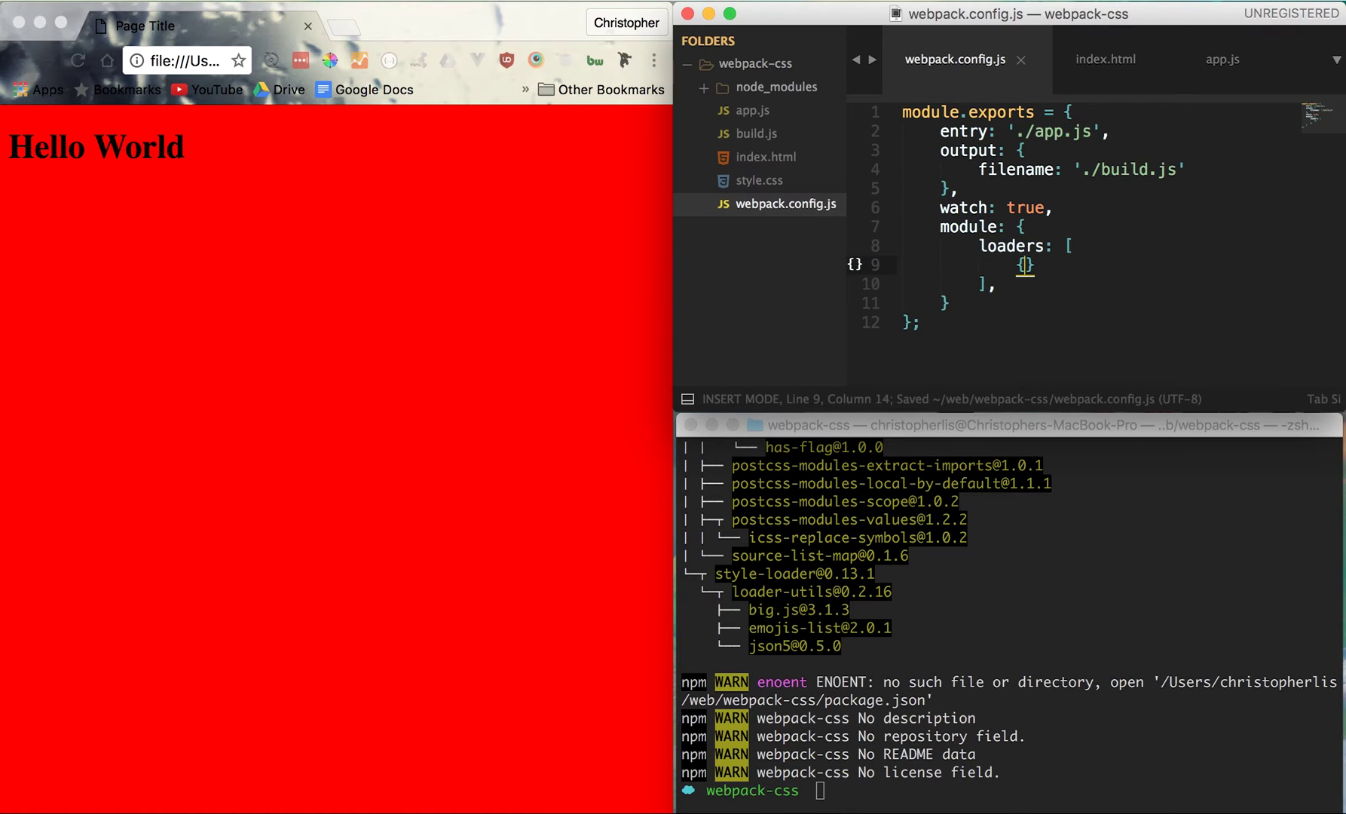
key("Return")
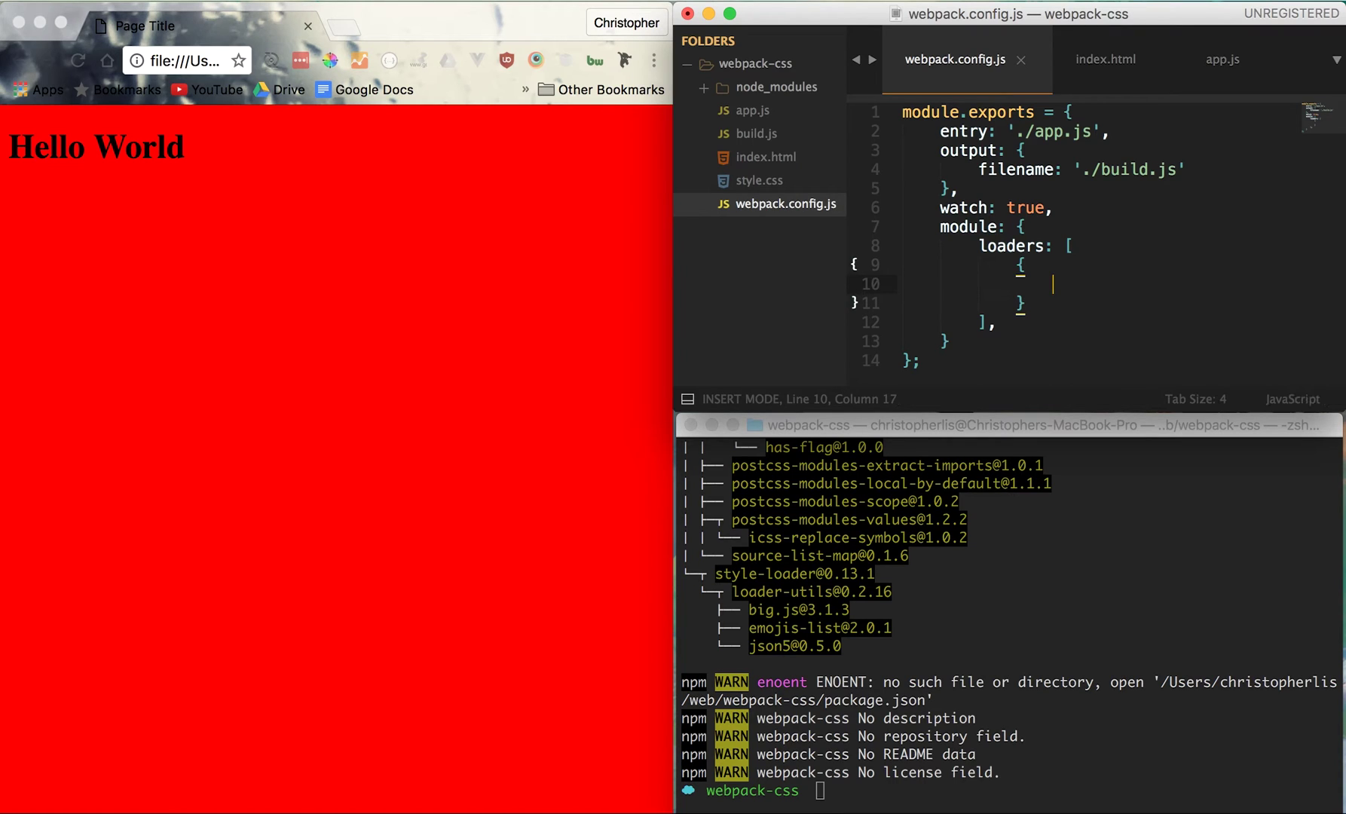
key("ctrl+s")
type("tes")
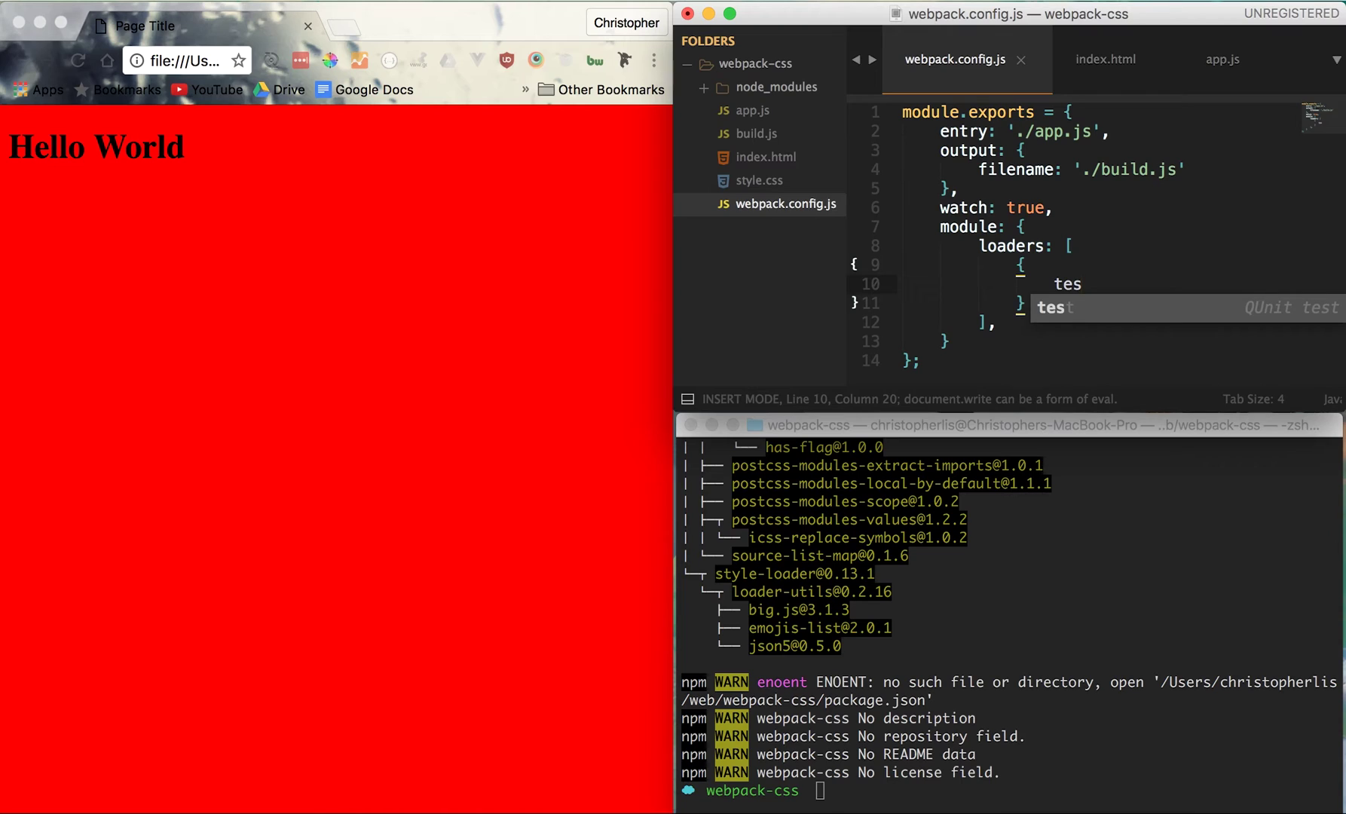
type("t:")
Add test: /\.css$/ to the loader object, start a new line below, and save
key("cmd+s")
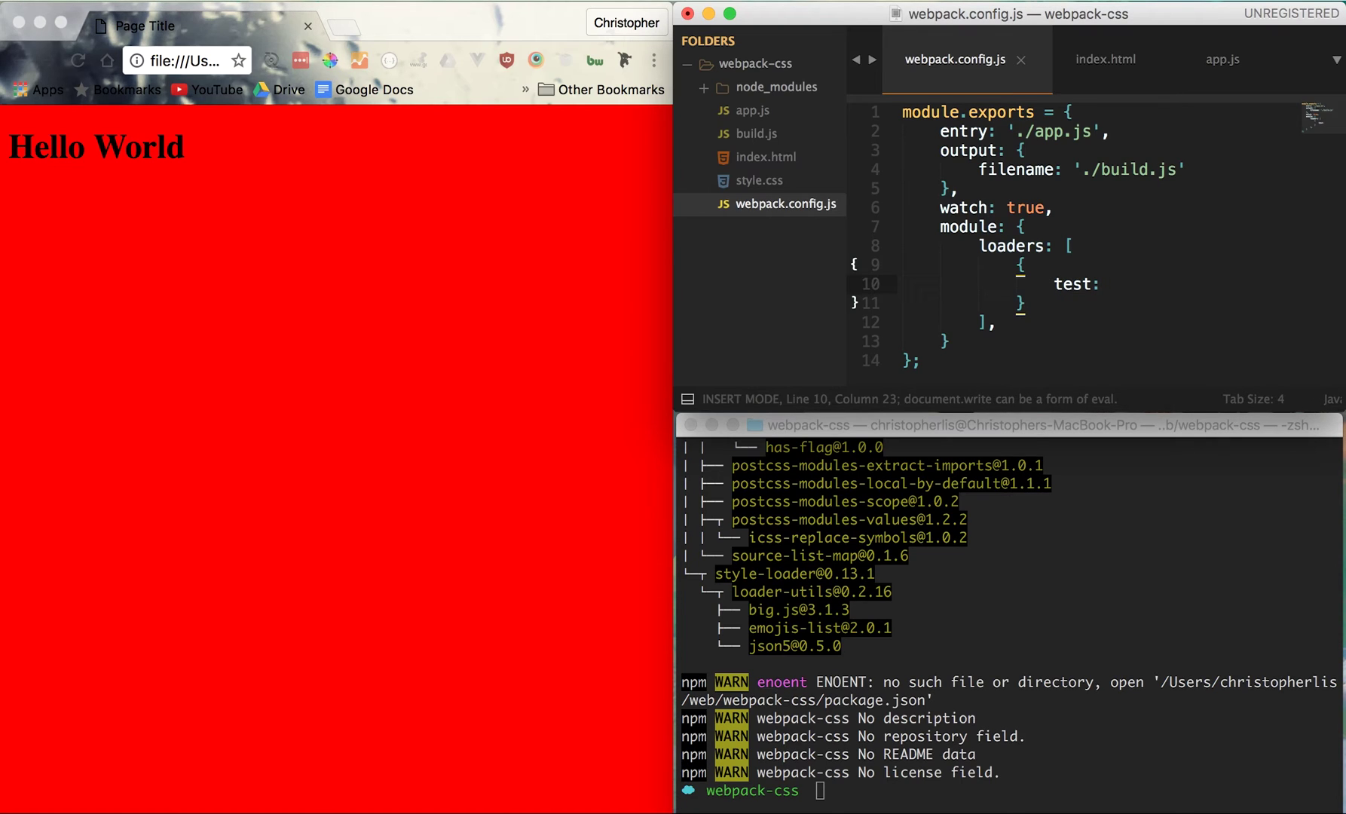
key("super+s")
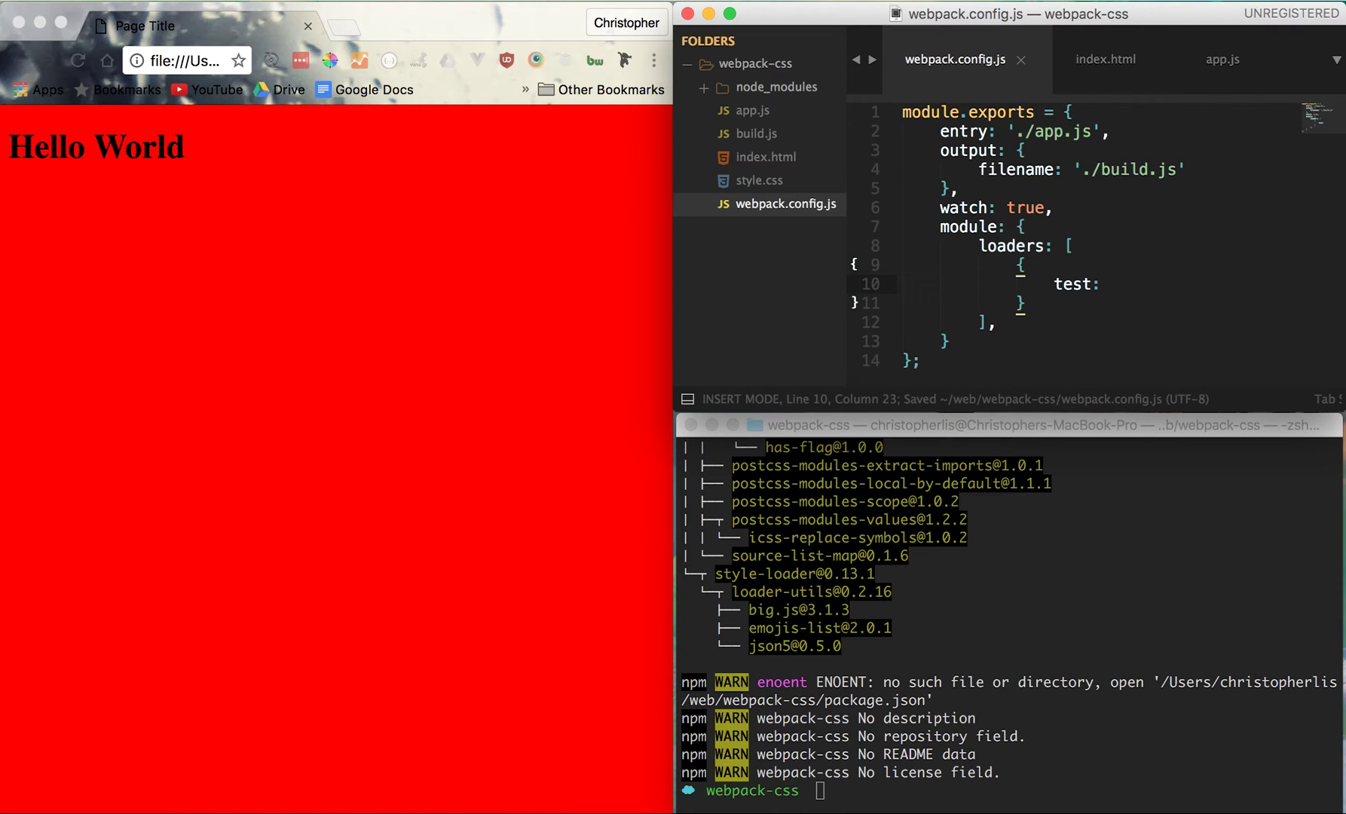
type("/")
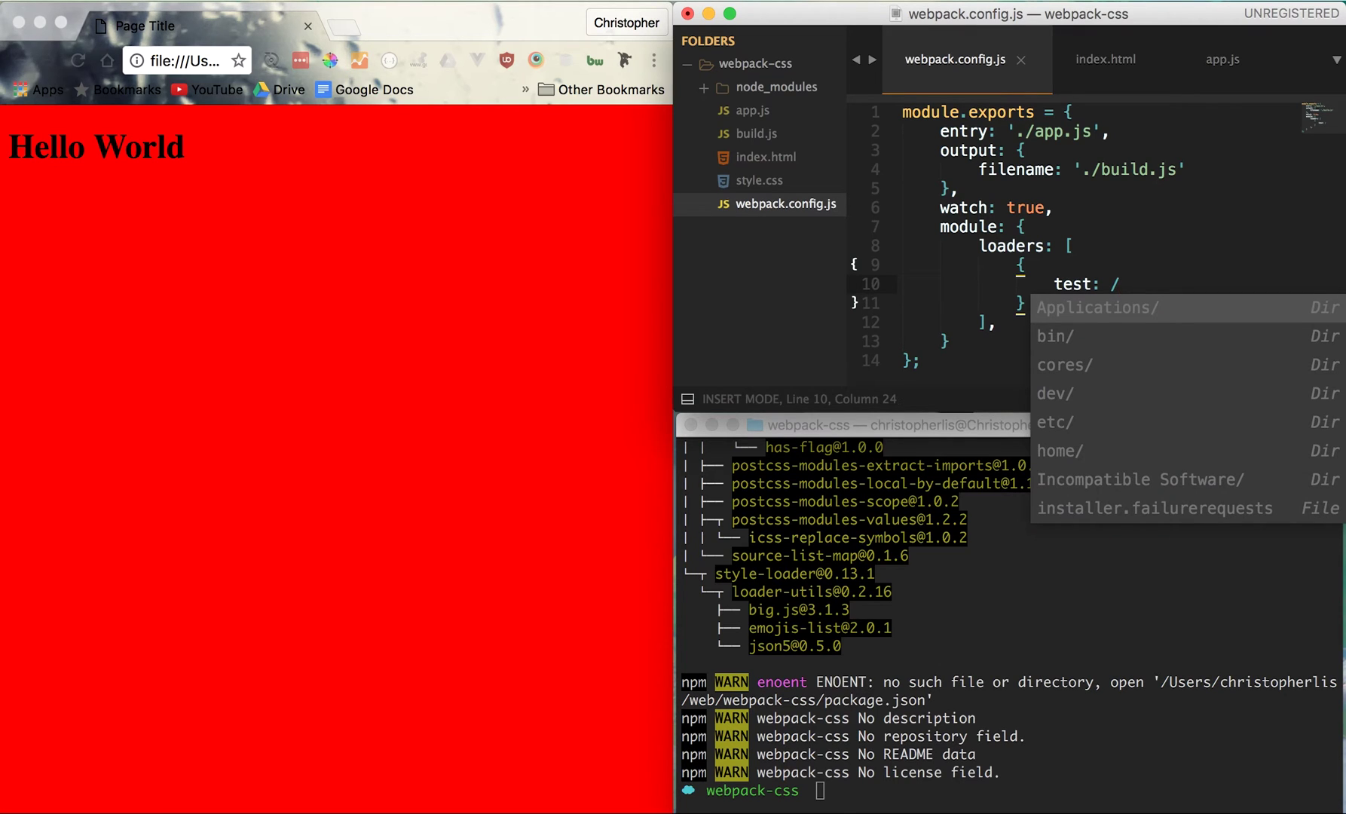
type("\\")
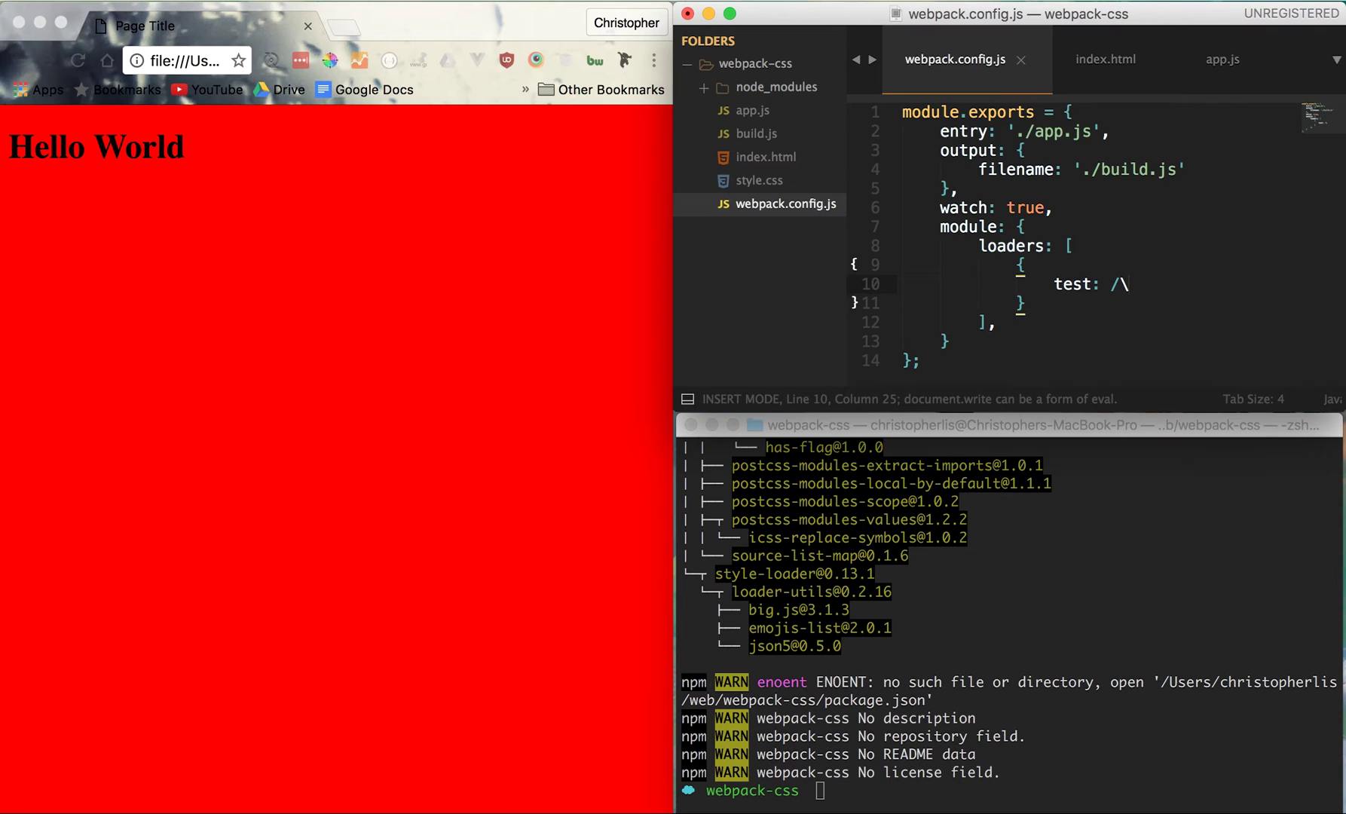
type(".")
type("css")
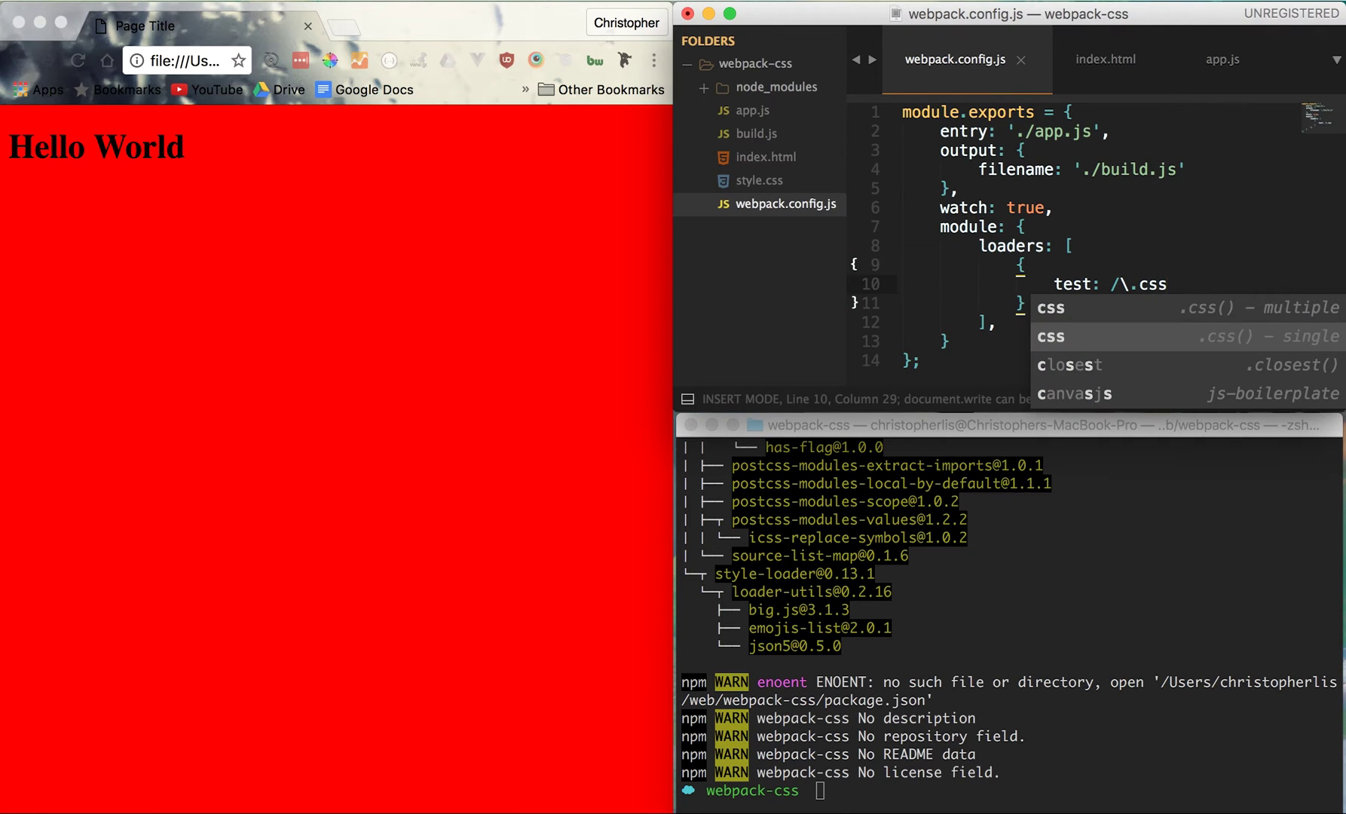
key("super+s")
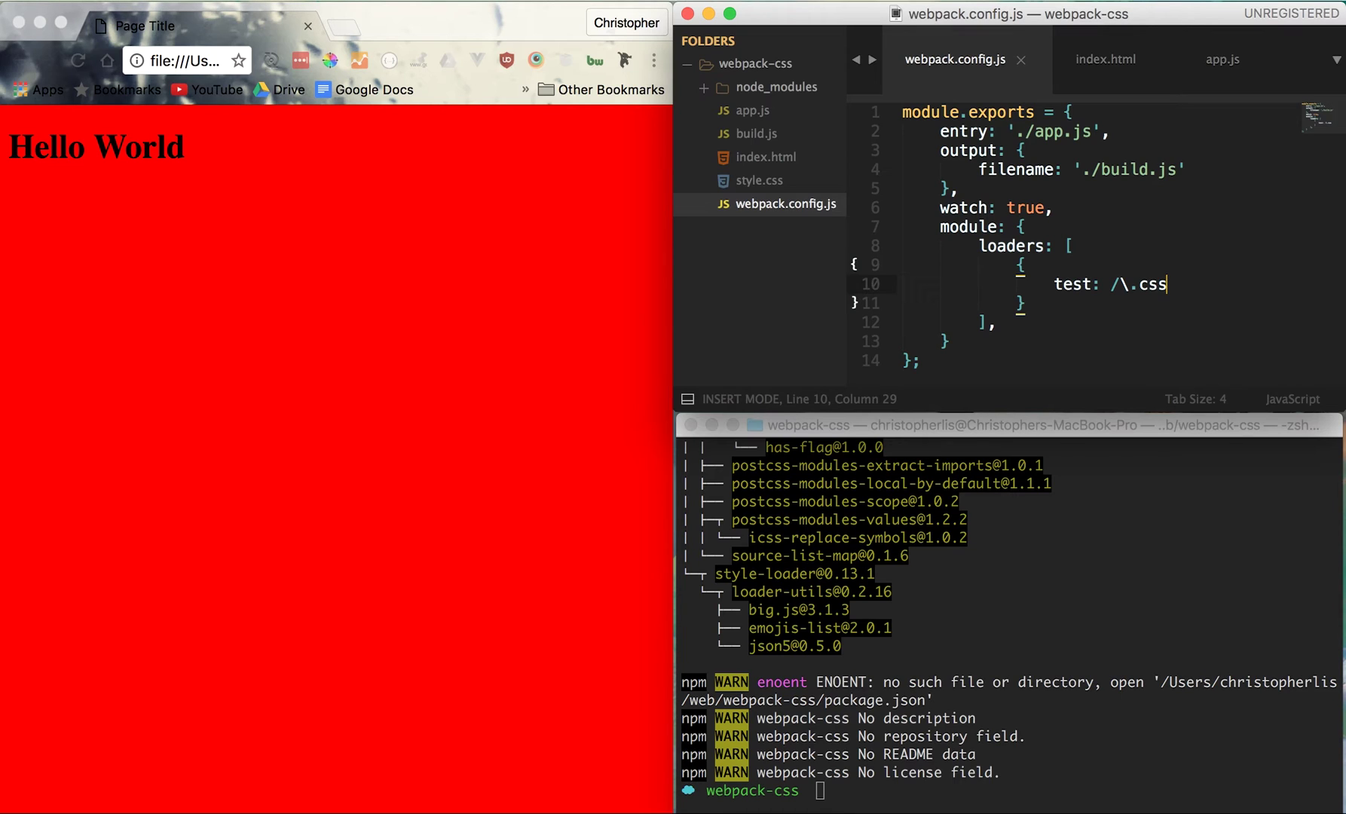
double_click(1127, 284)
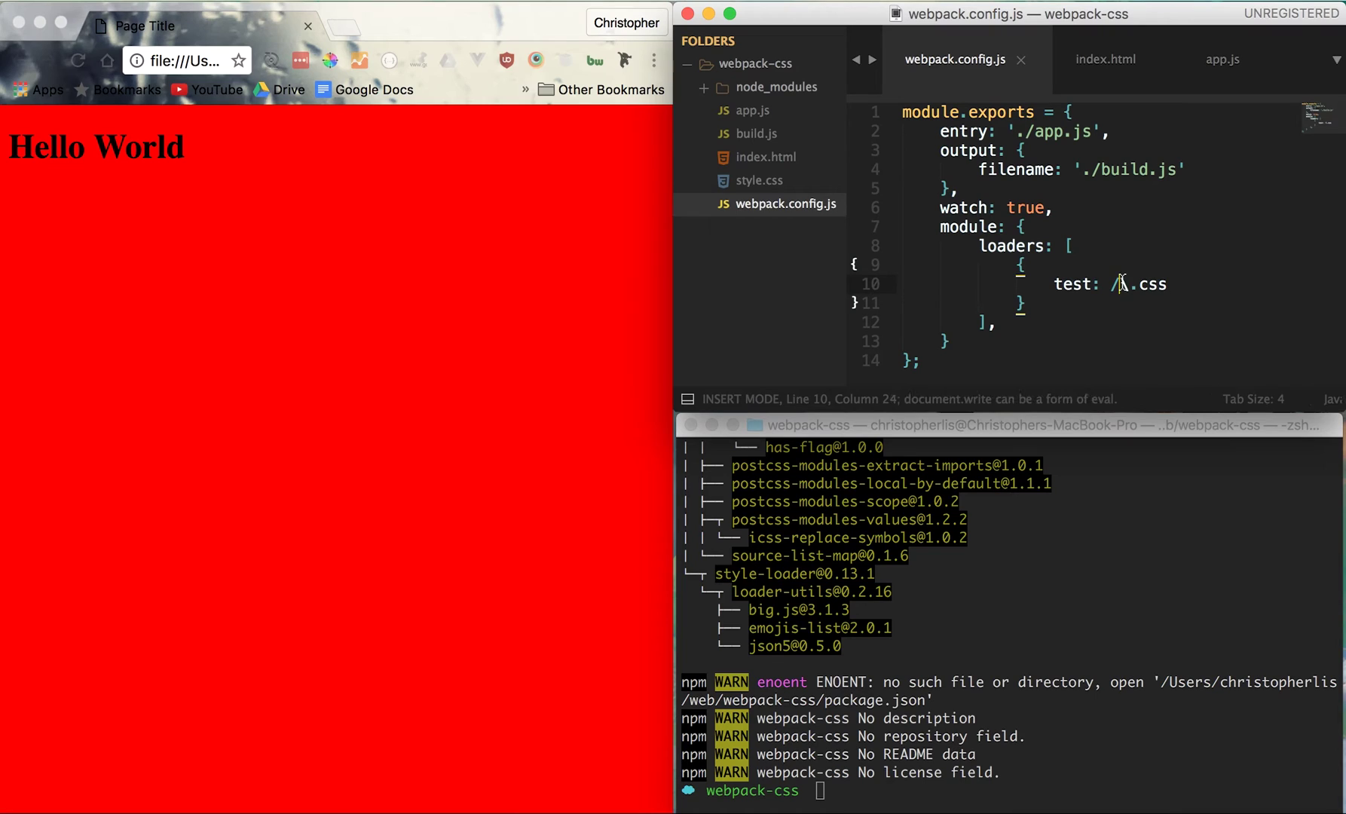
left_click(1134, 283)
key("Right")
key("Right")
key("Right")
type("$")
type("/")
key("super+s")
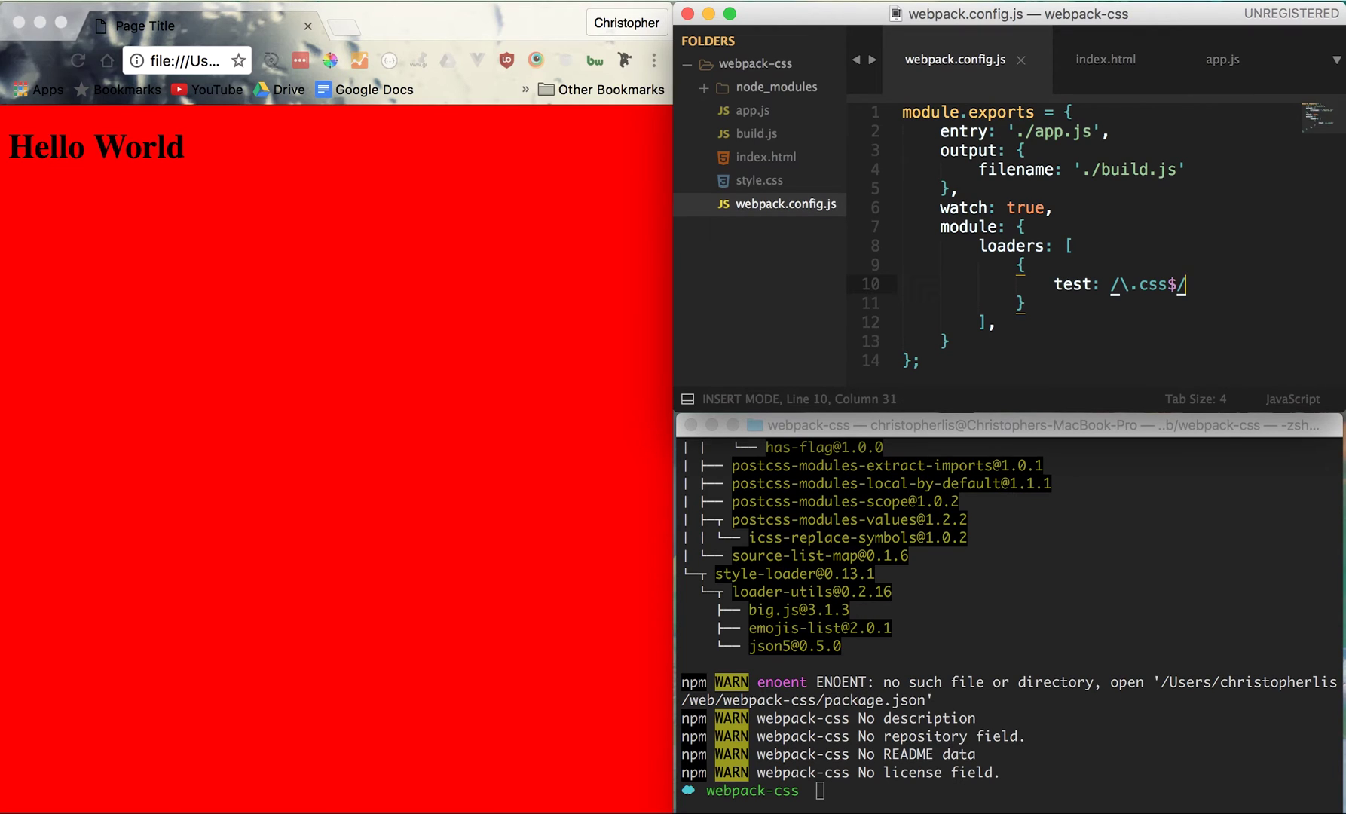
type(",")
key("Return")
key("super+s")
type("loader")
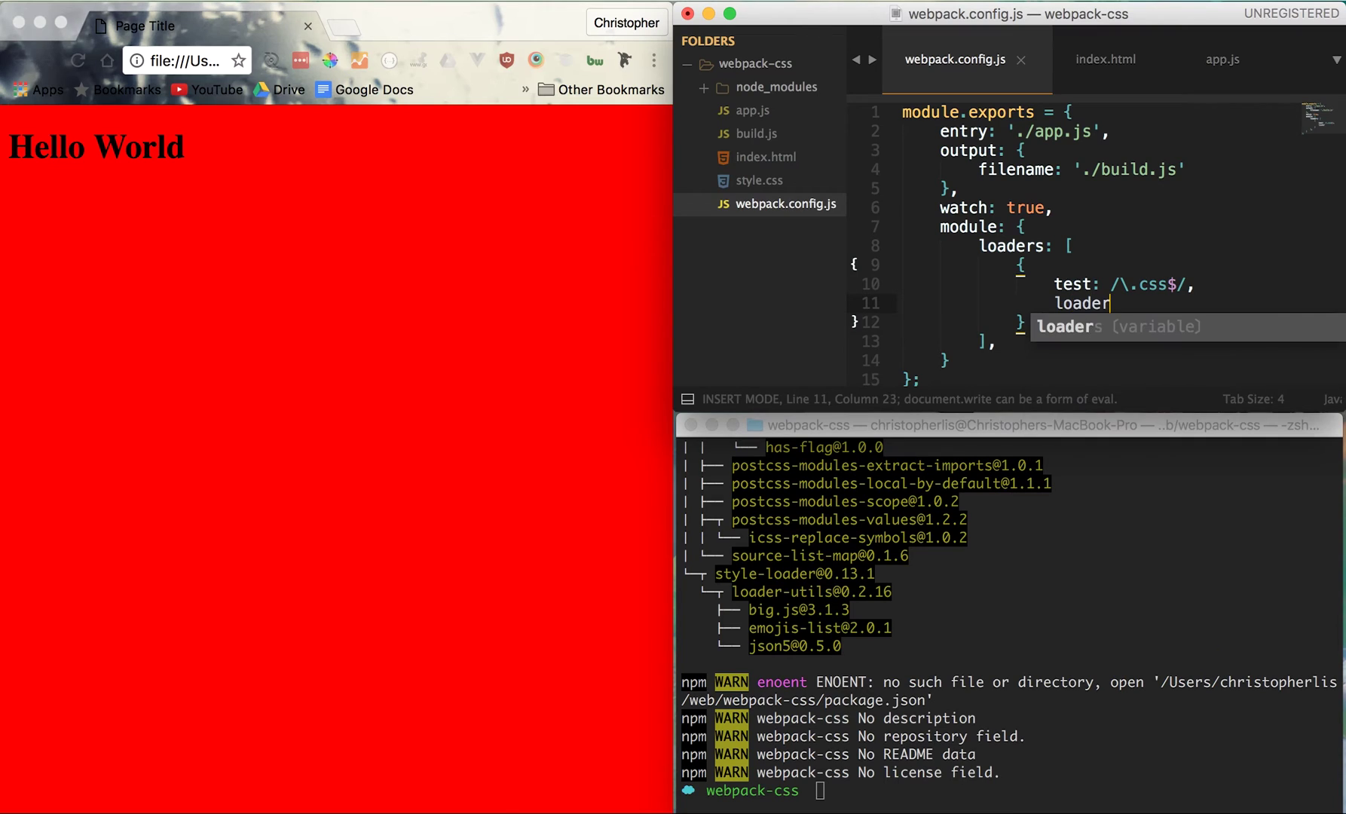
type(": ")
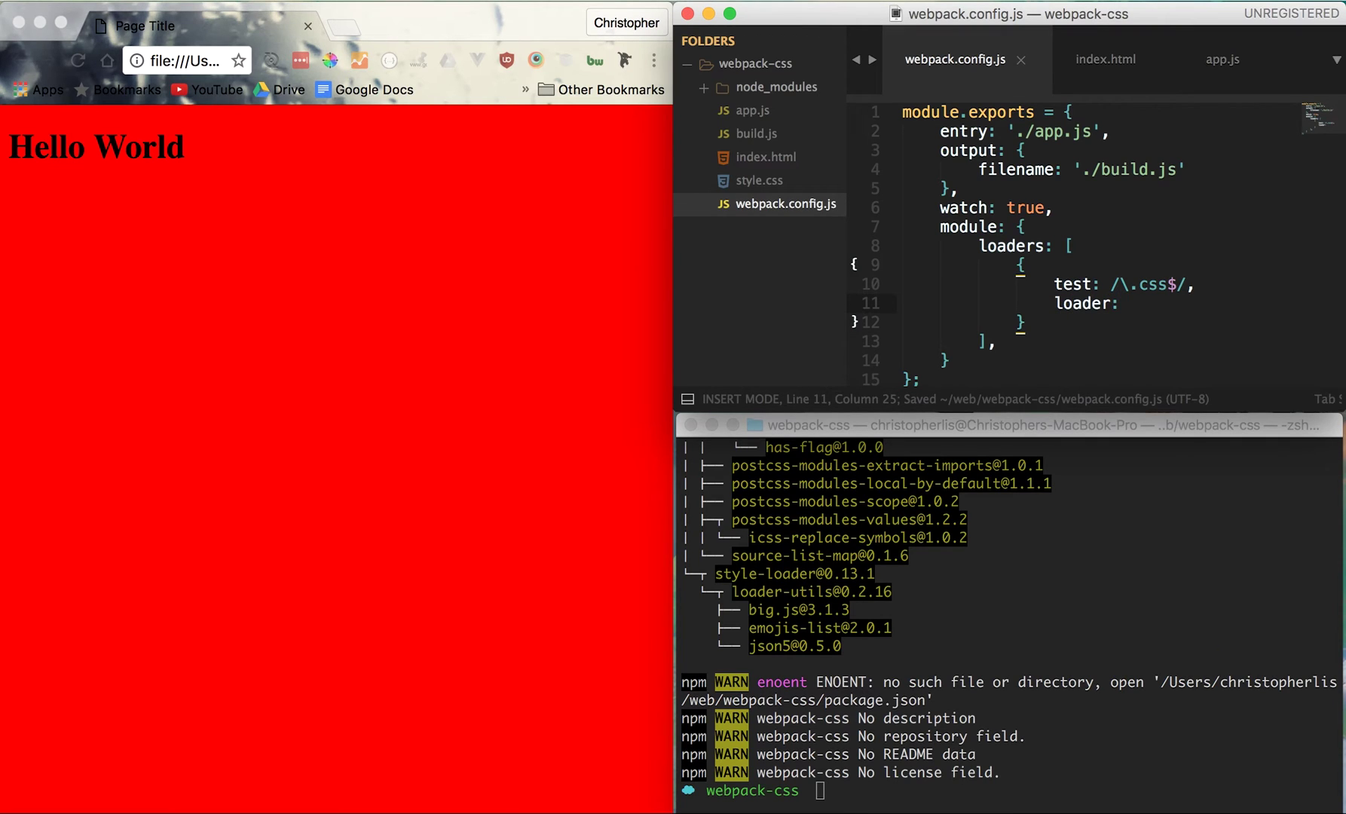
type("\"")
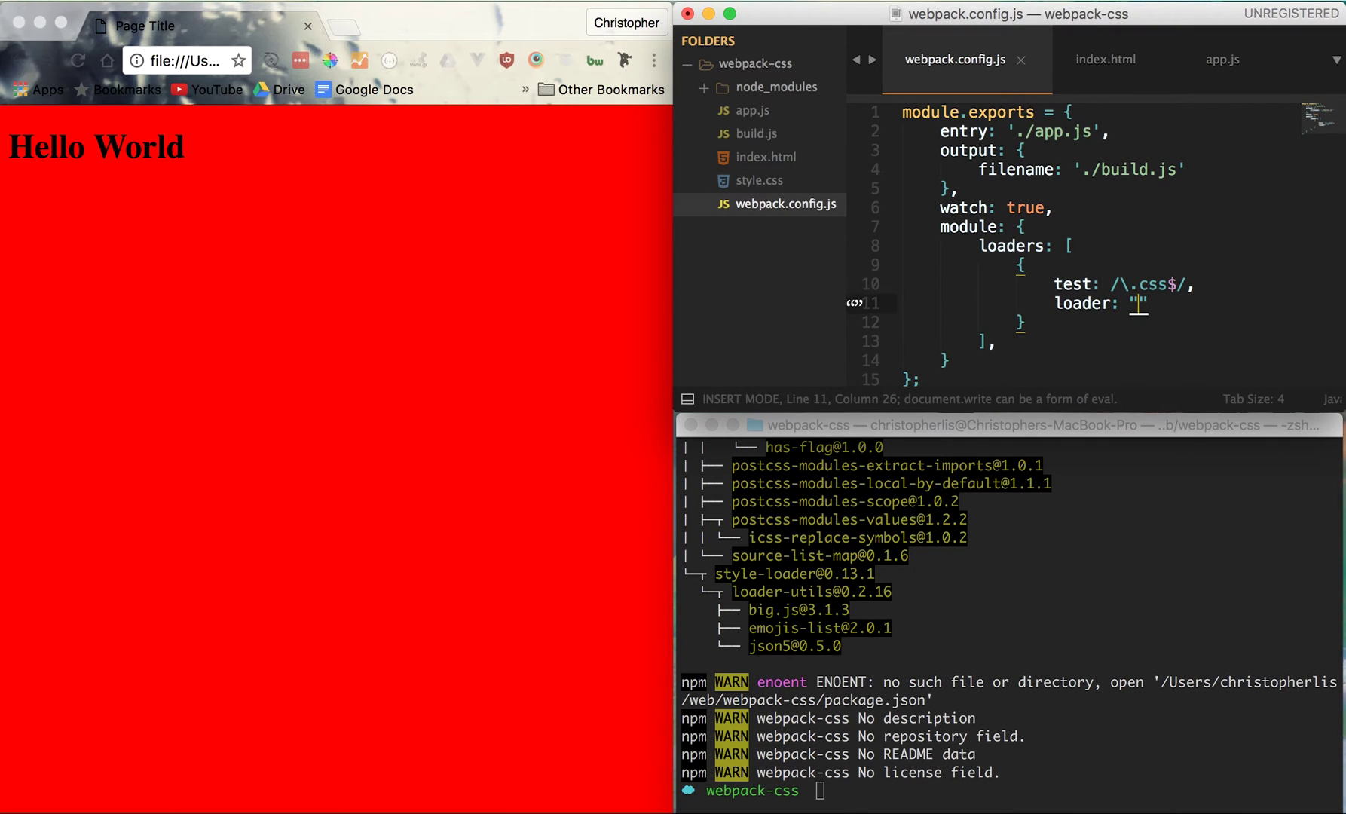
Complete the loader value as 'style!css' and exit insert mode
key("BackSpace")
type("'")
type("style")
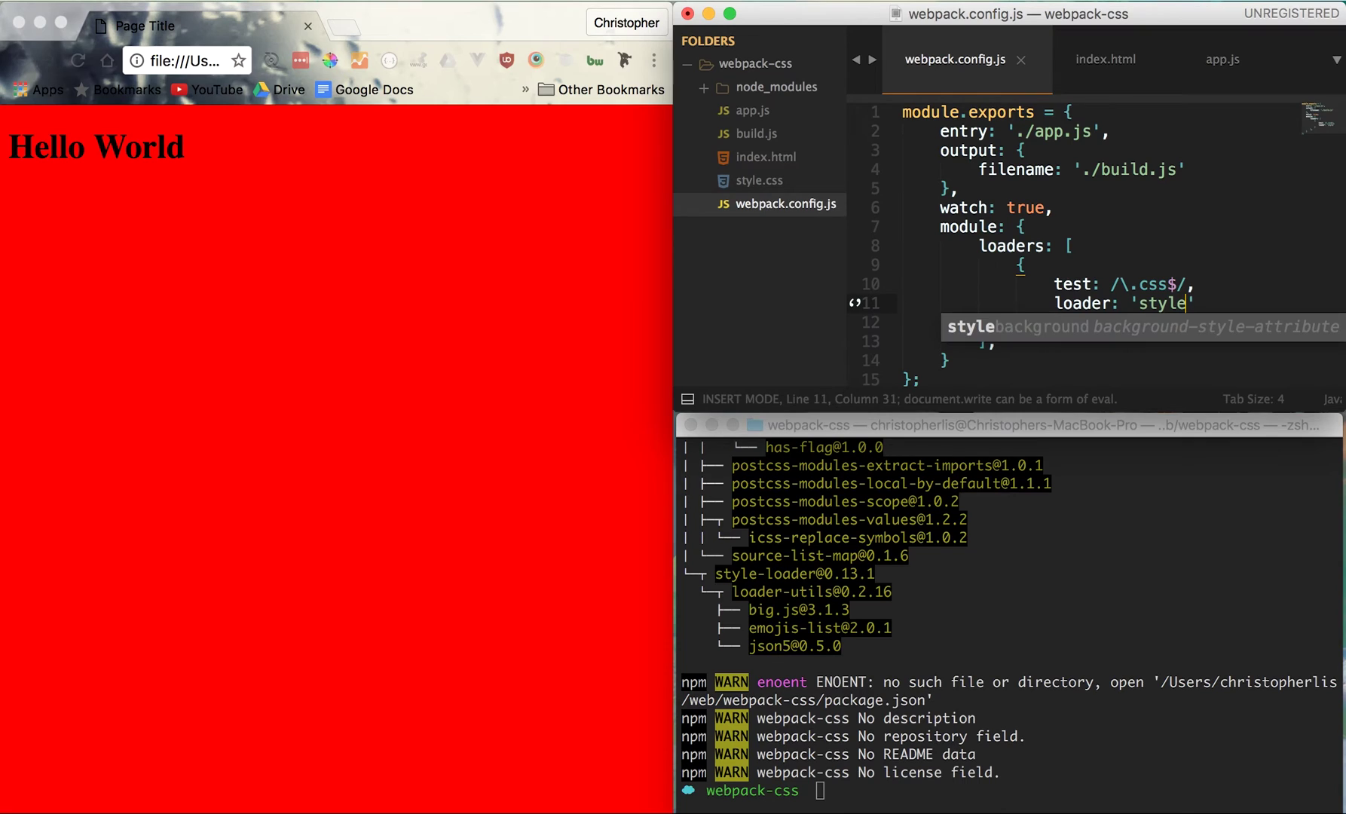
type("!css")
key("Escape")
key("Escape")
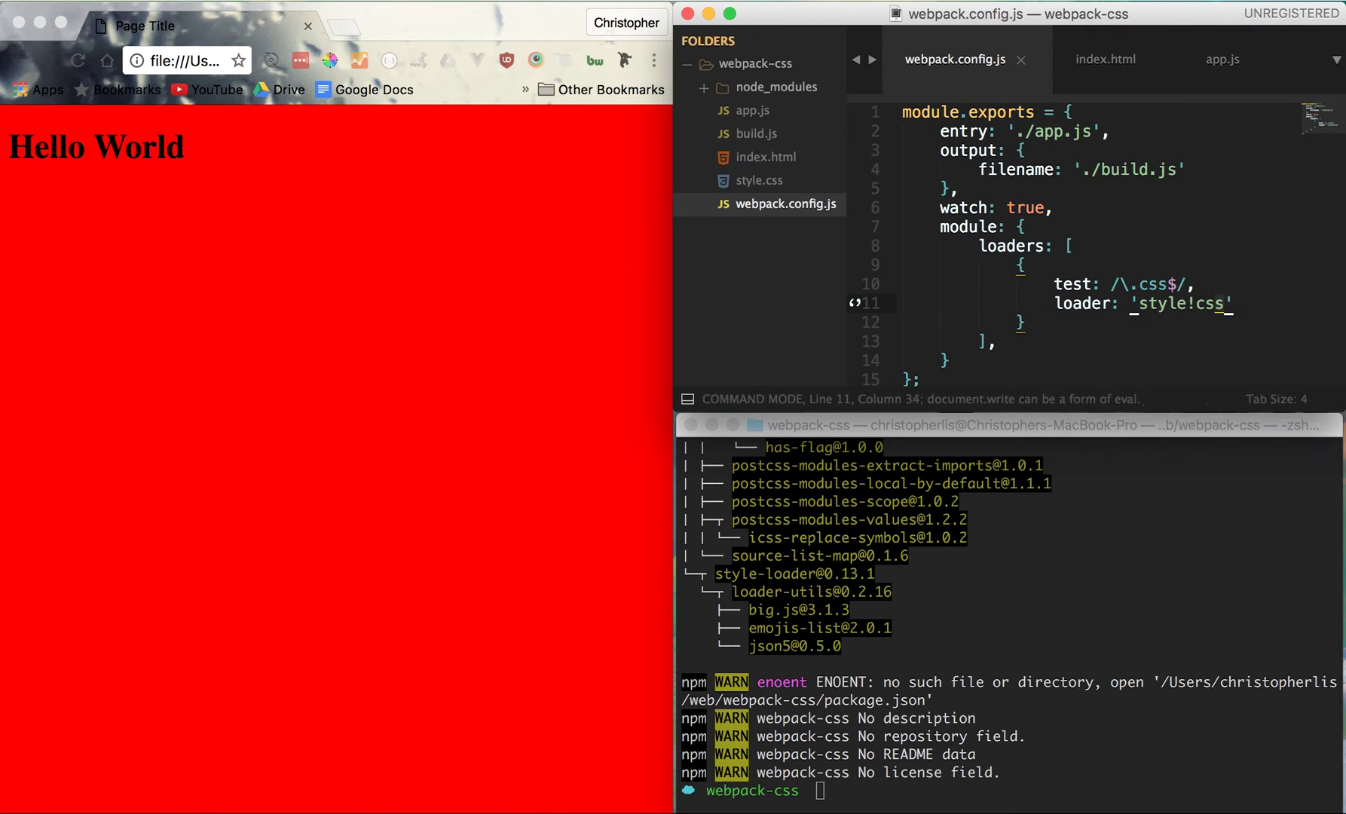
key("super+s")
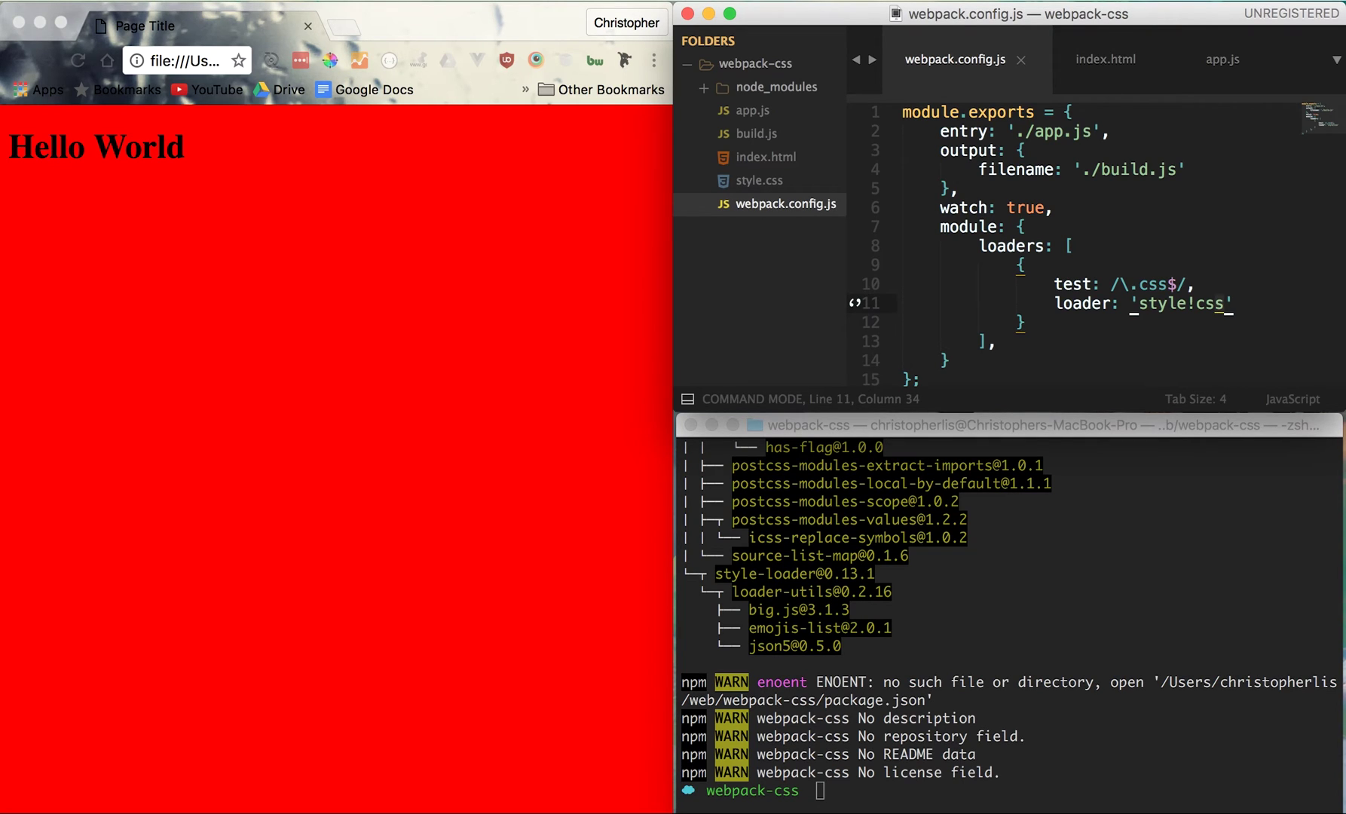
Move the cursor back and forth over 'style!css' in Vim mode, briefly selecting 'style'
key("h")
key("h")
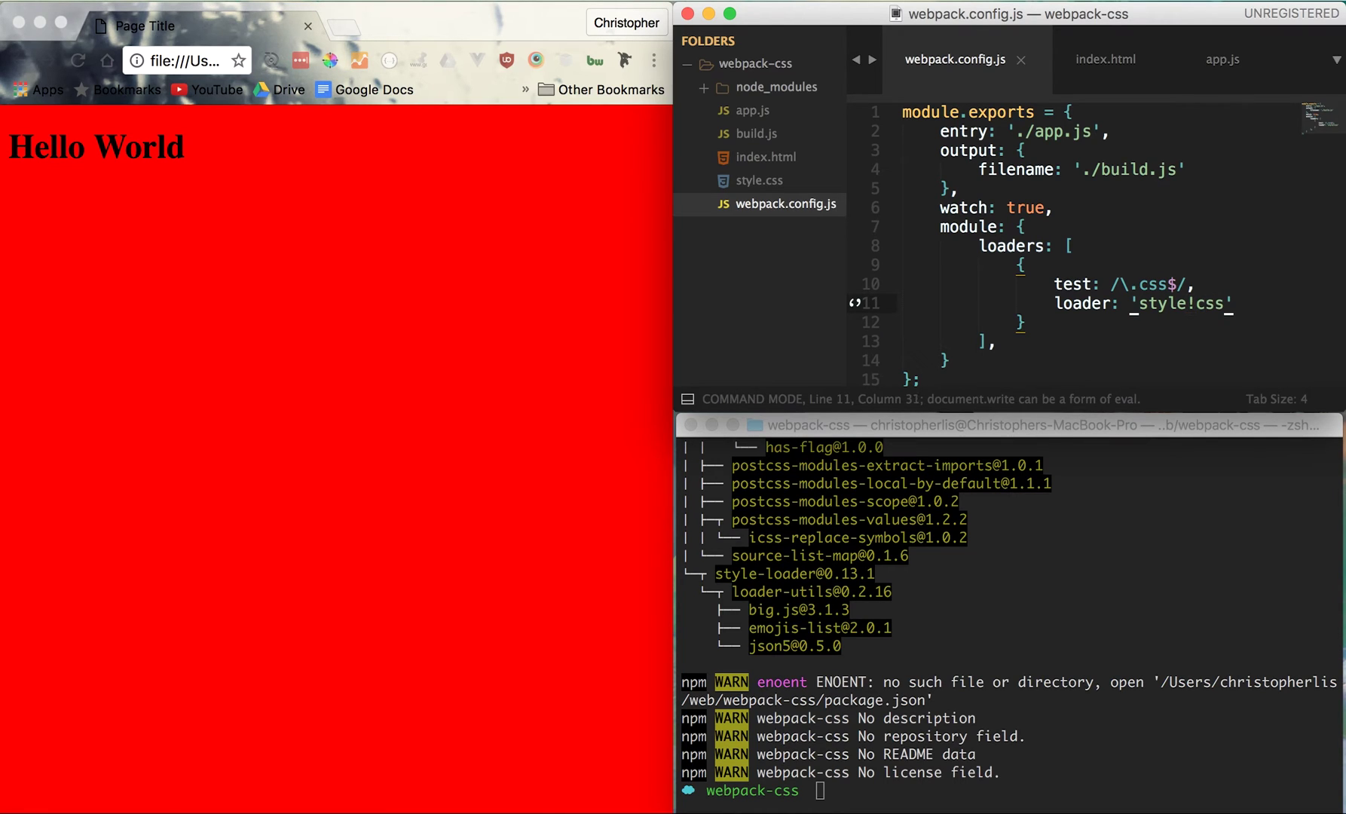
key("h")
key("h")
key("h")
key("h")
key("h")
key("v")
key("e")
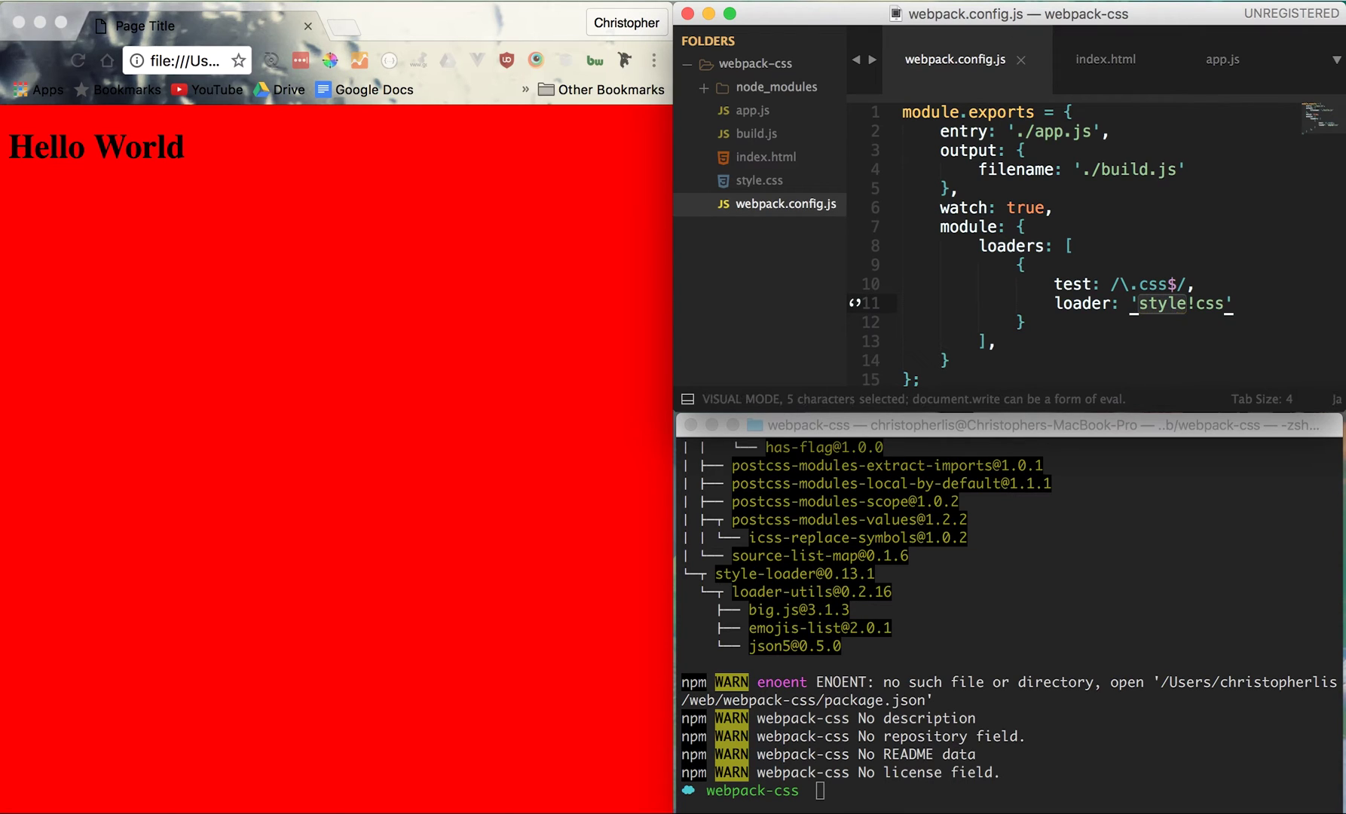
key("Escape")
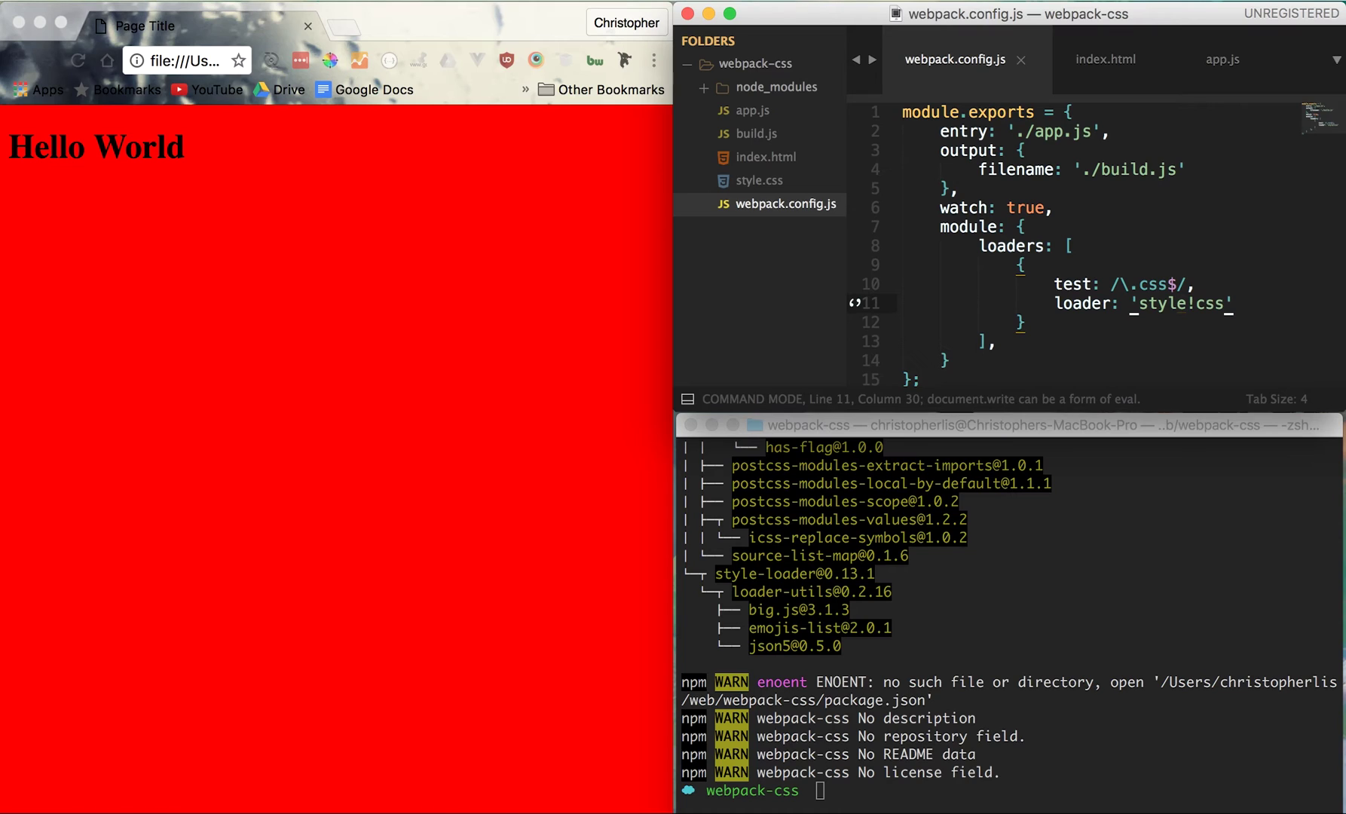
key("l")
key("l")
key("l")
key("l")
key("h")
key("h")
key("h")
key("h")
key("h")
key("h")
key("h")
key("h")
key("l")
key("l")
key("l")
key("l")
key("l")
key("h")
key("h")
key("h")
key("h")
key("h")
key("h")
key("h")
key("h")
key("h")
key("l")
key("l")
key("l")
key("l")
key("l")
Select and yank the quoted 'style!css' text, then save webpack.config.js
key("v")
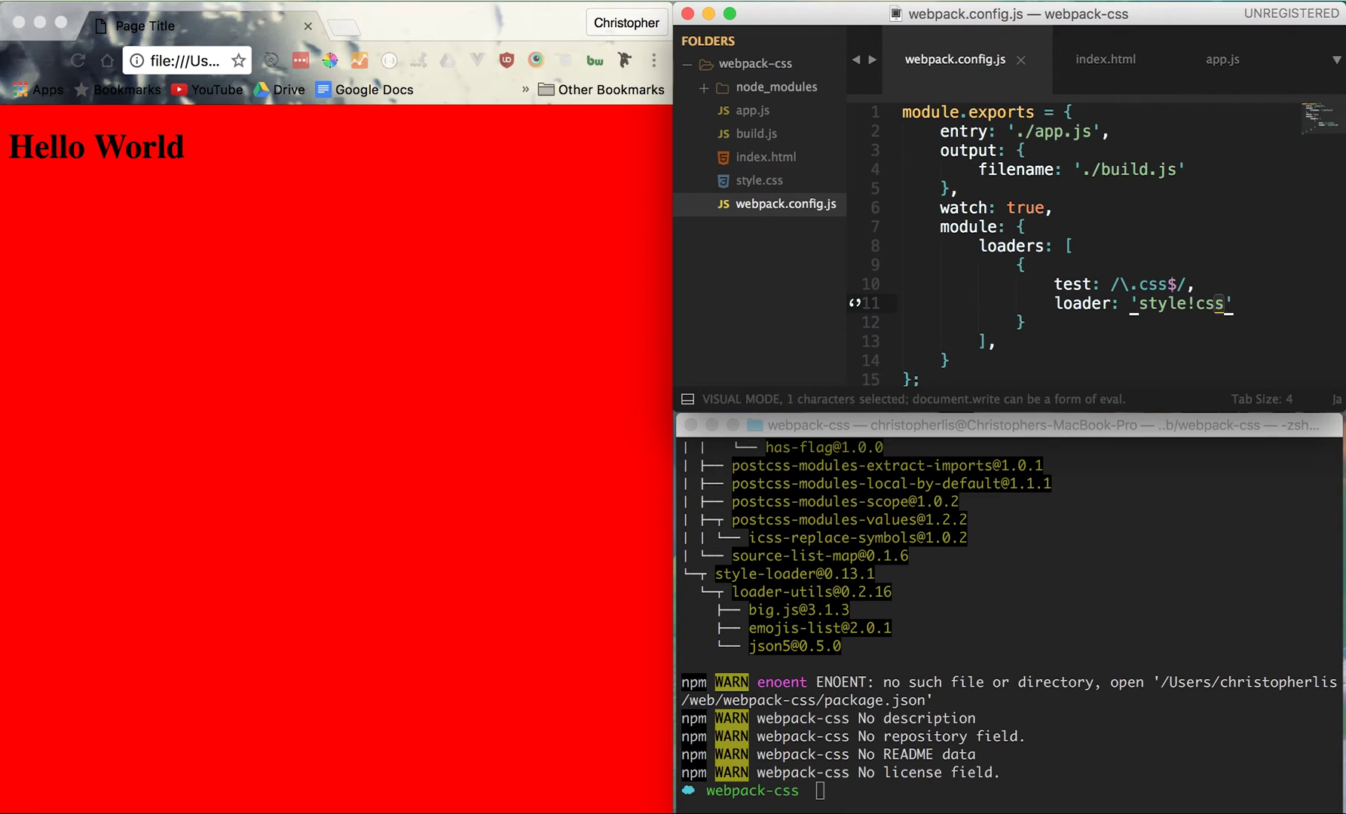
key("i")
key("apostrophe")
key("y")
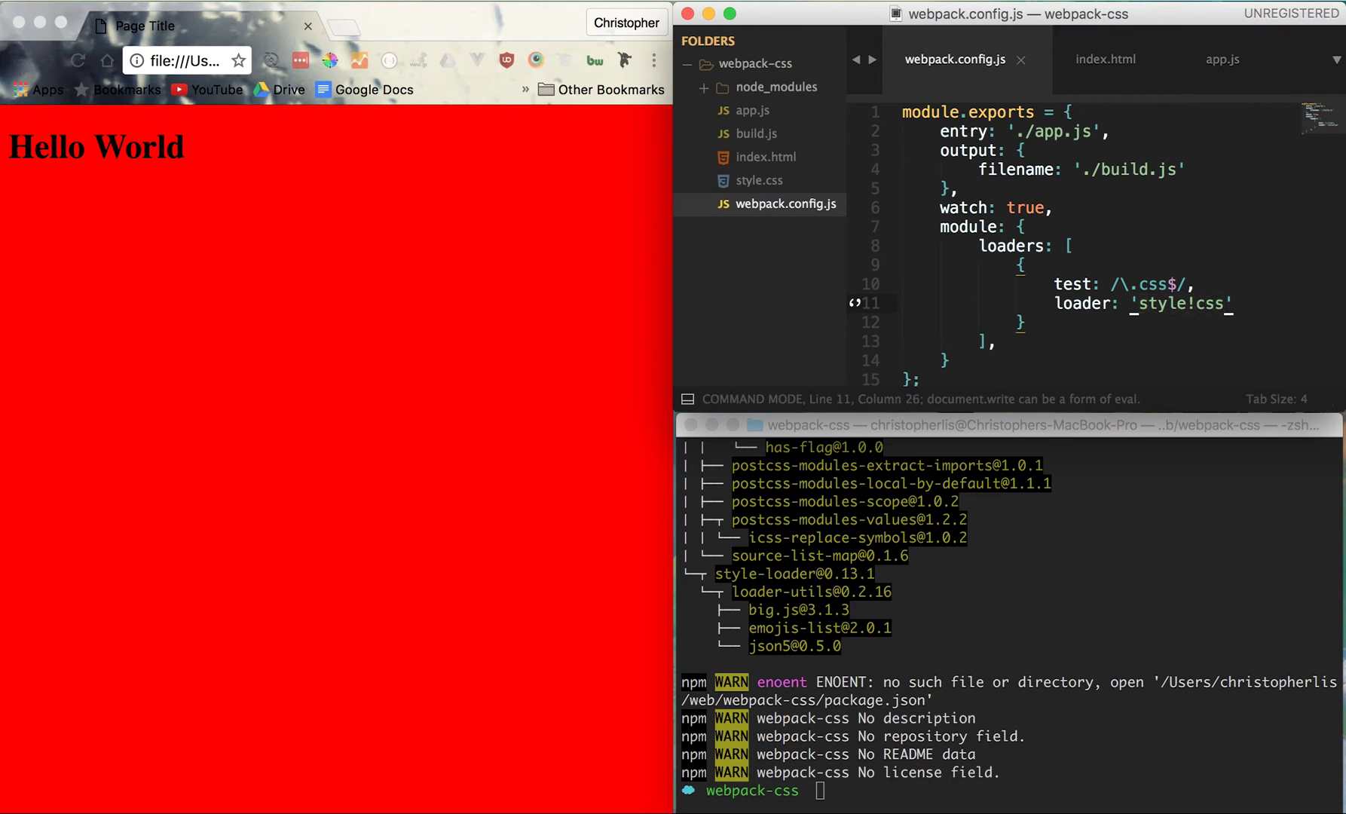
key("super+s")
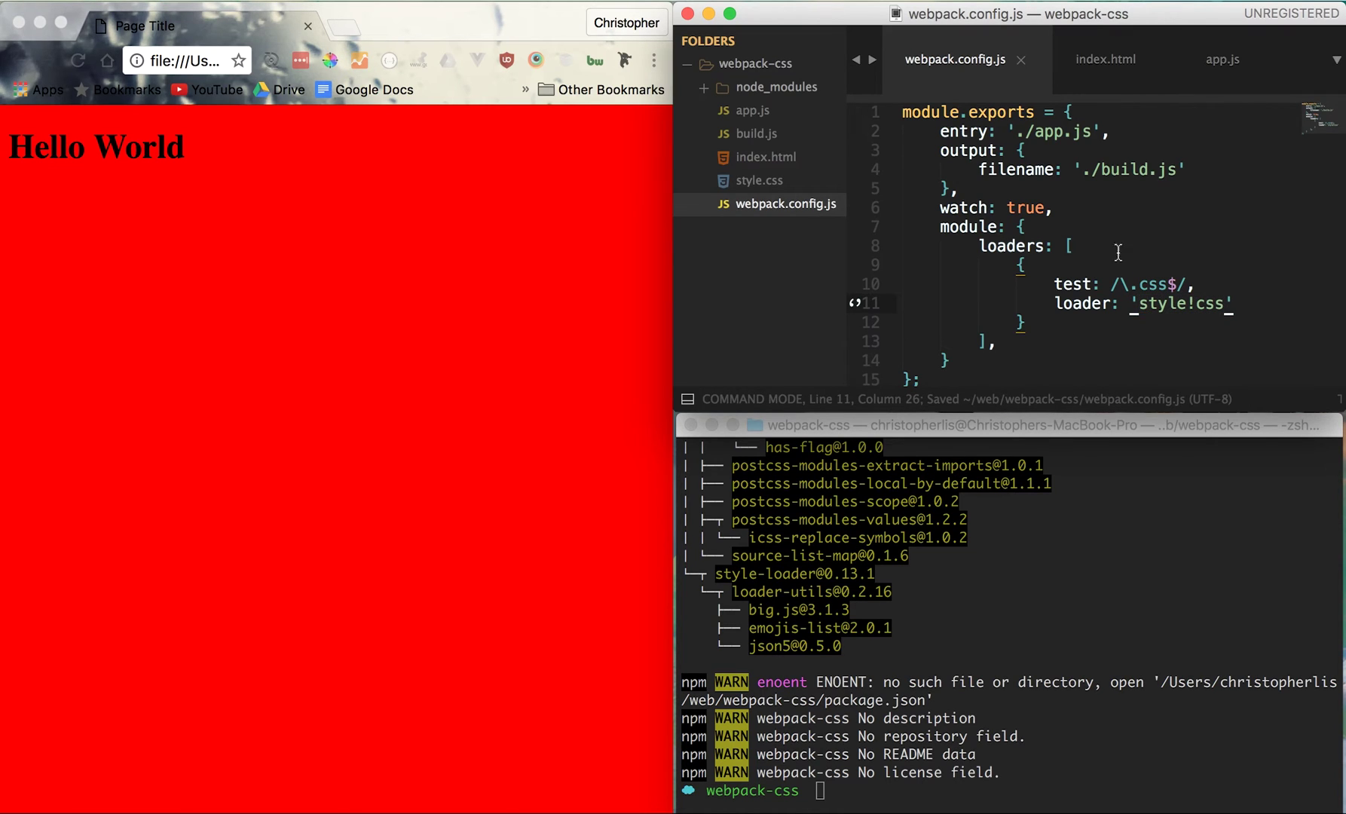
left_click(1199, 540)
type("webpack")
Run webpack in the terminal, then return to app.js in the editor
key("Return")
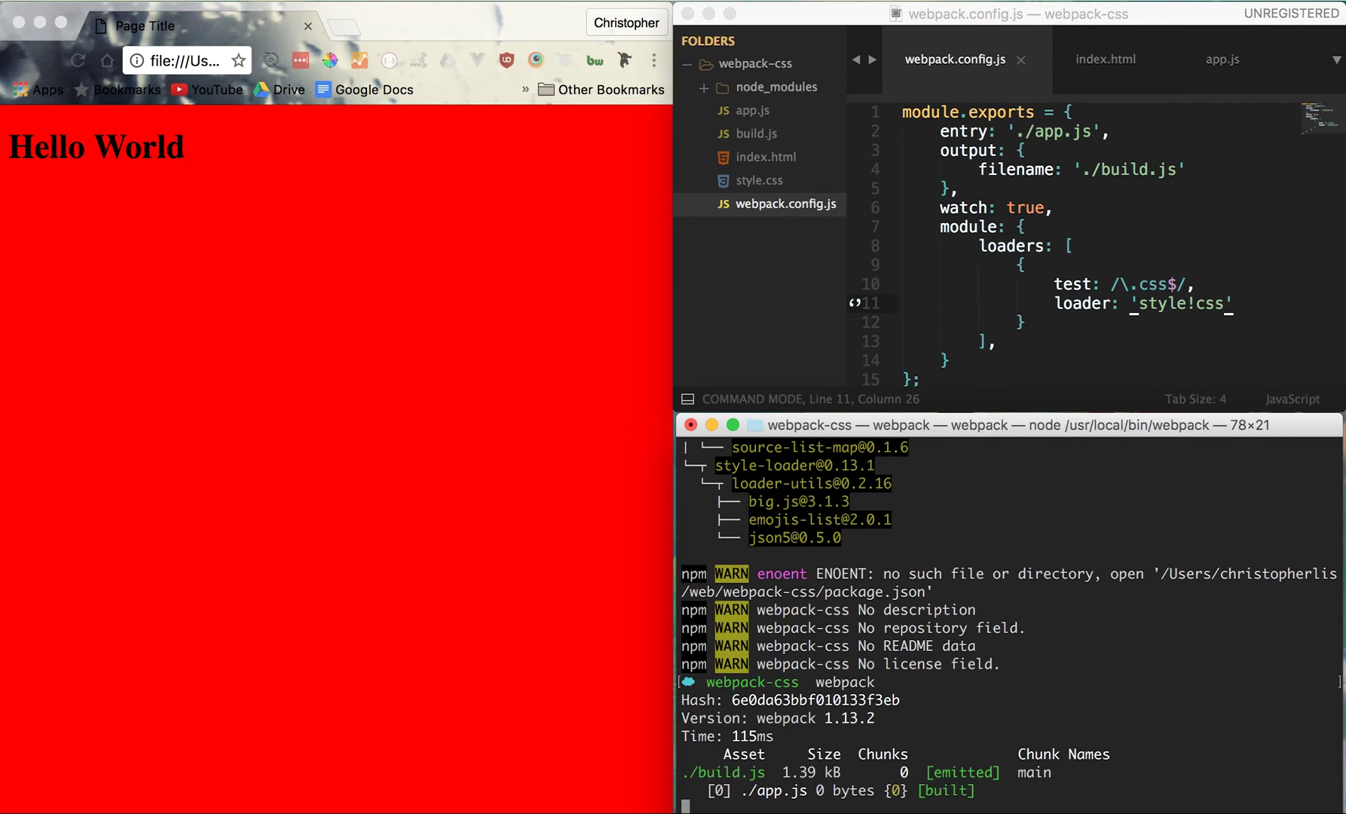
left_click(1187, 261)
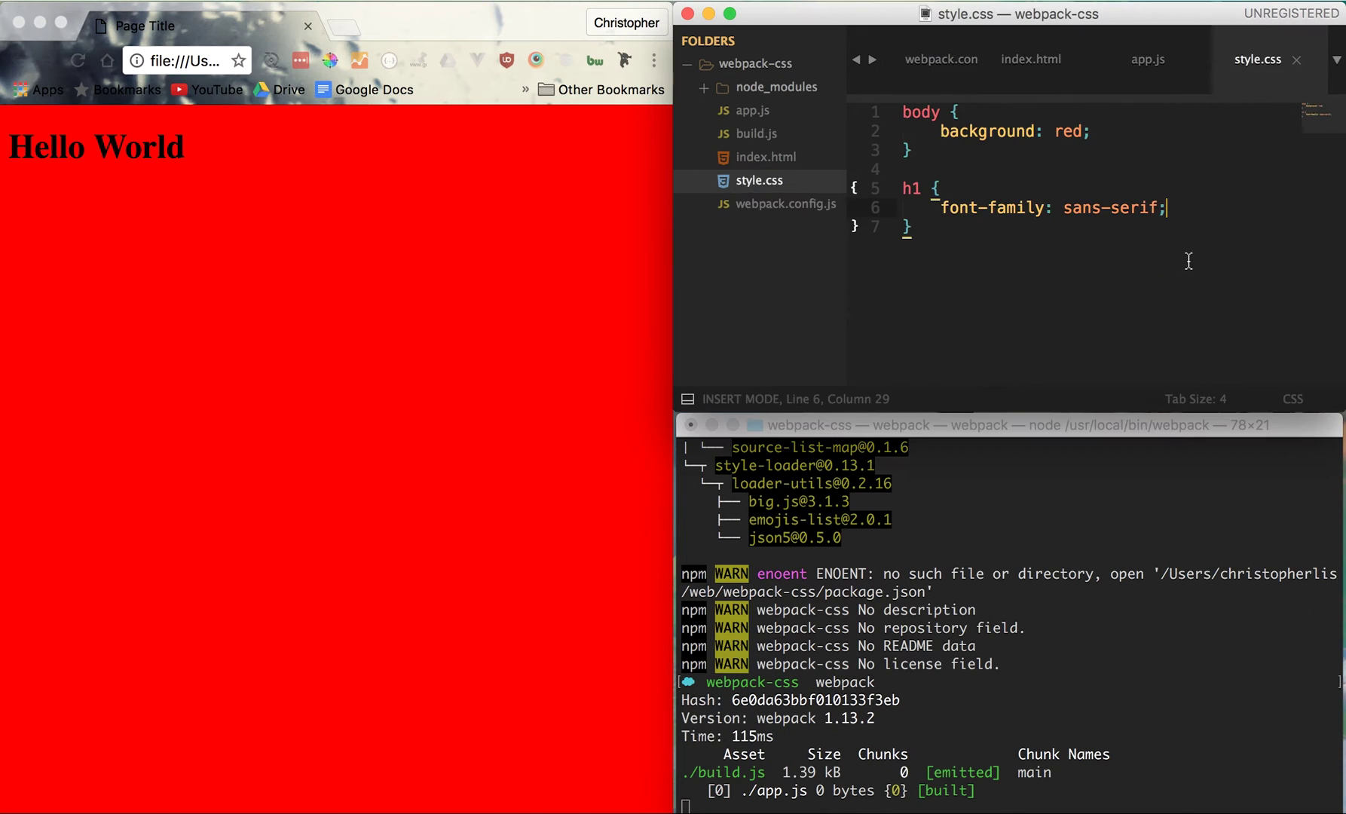
key("super+alt+Left")
type("require")
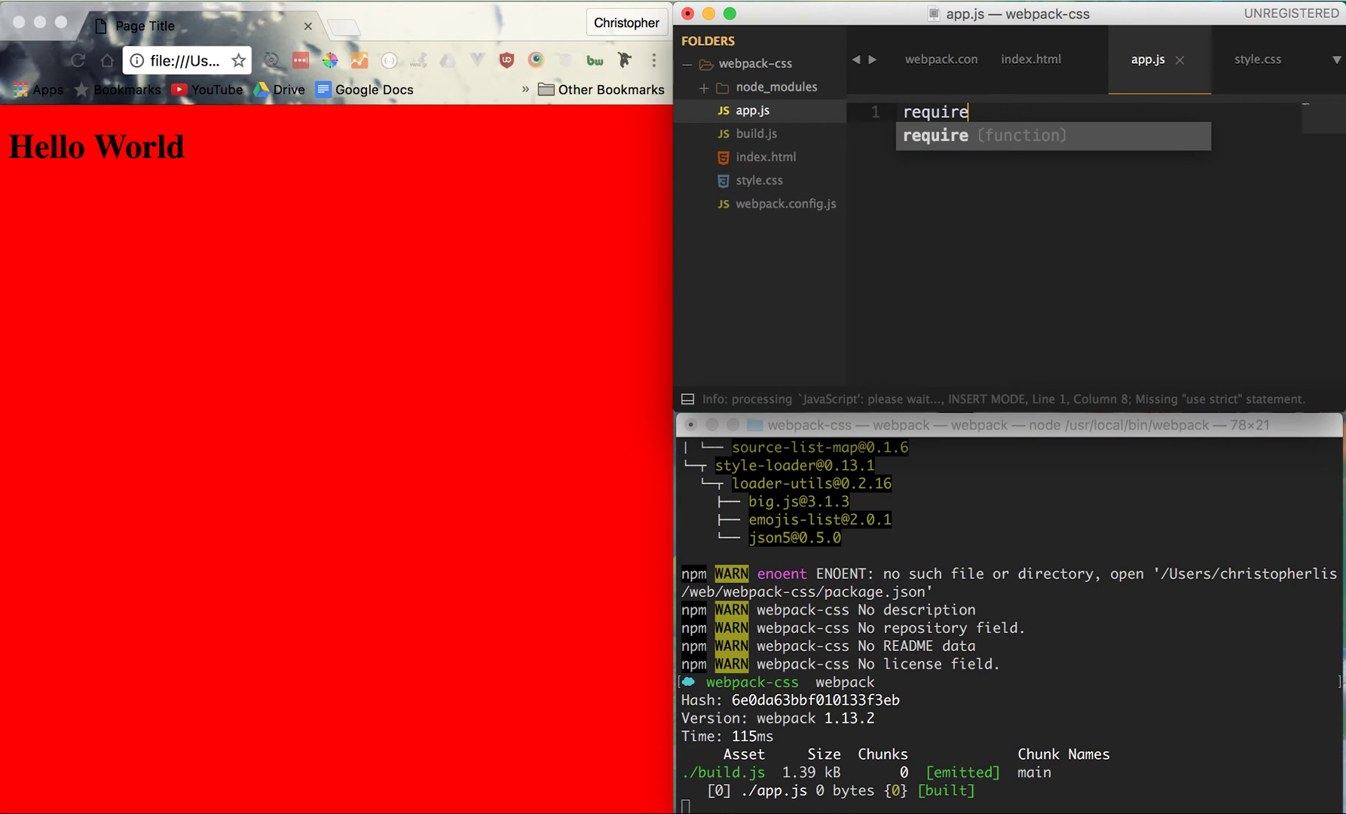
type("(")
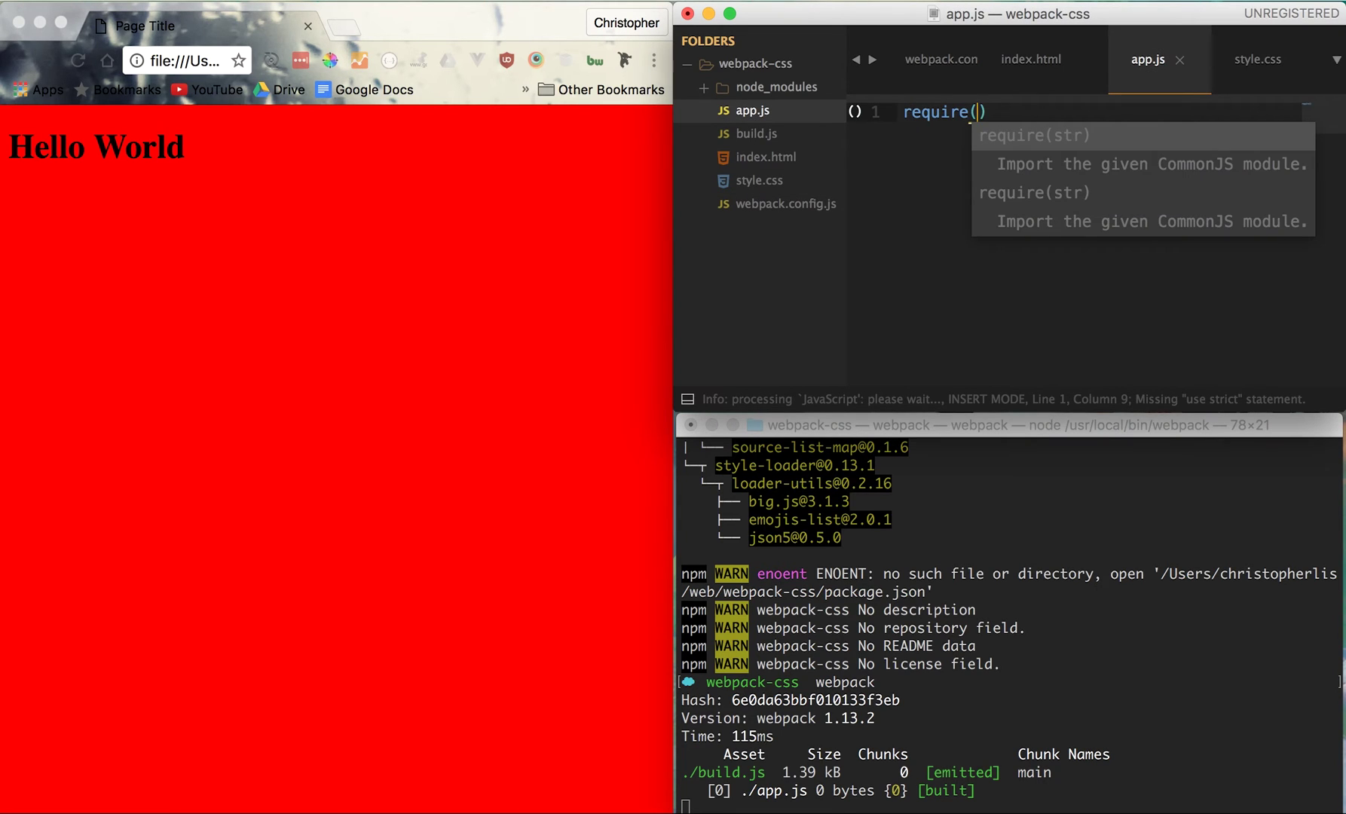
Rewrite the app.js line as require('./style.css');, save, and reload the page in Chrome
key("super+BackSpace")
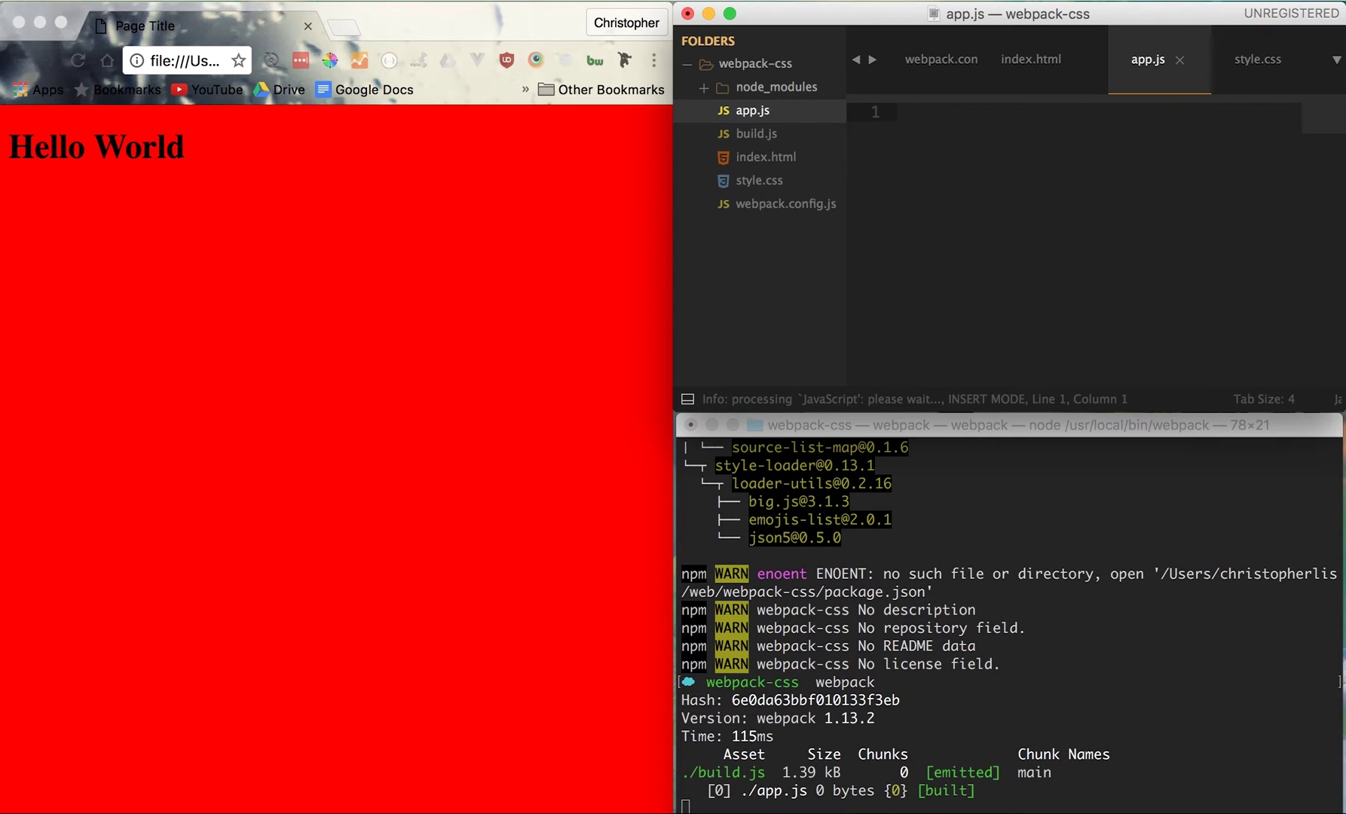
type("require('")
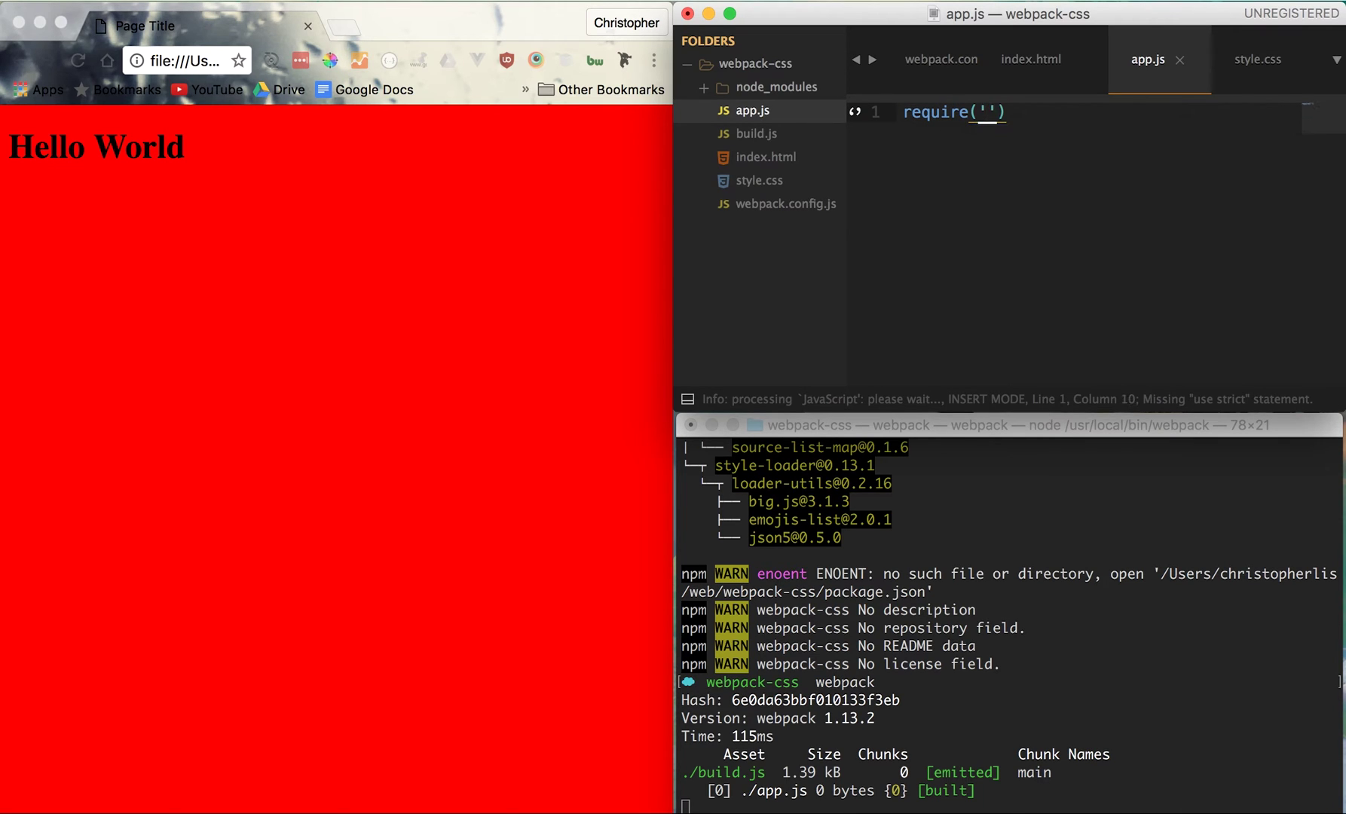
type("./css")
key("BackSpace")
key("BackSpace")
key("BackSpace")
type("style.cs")
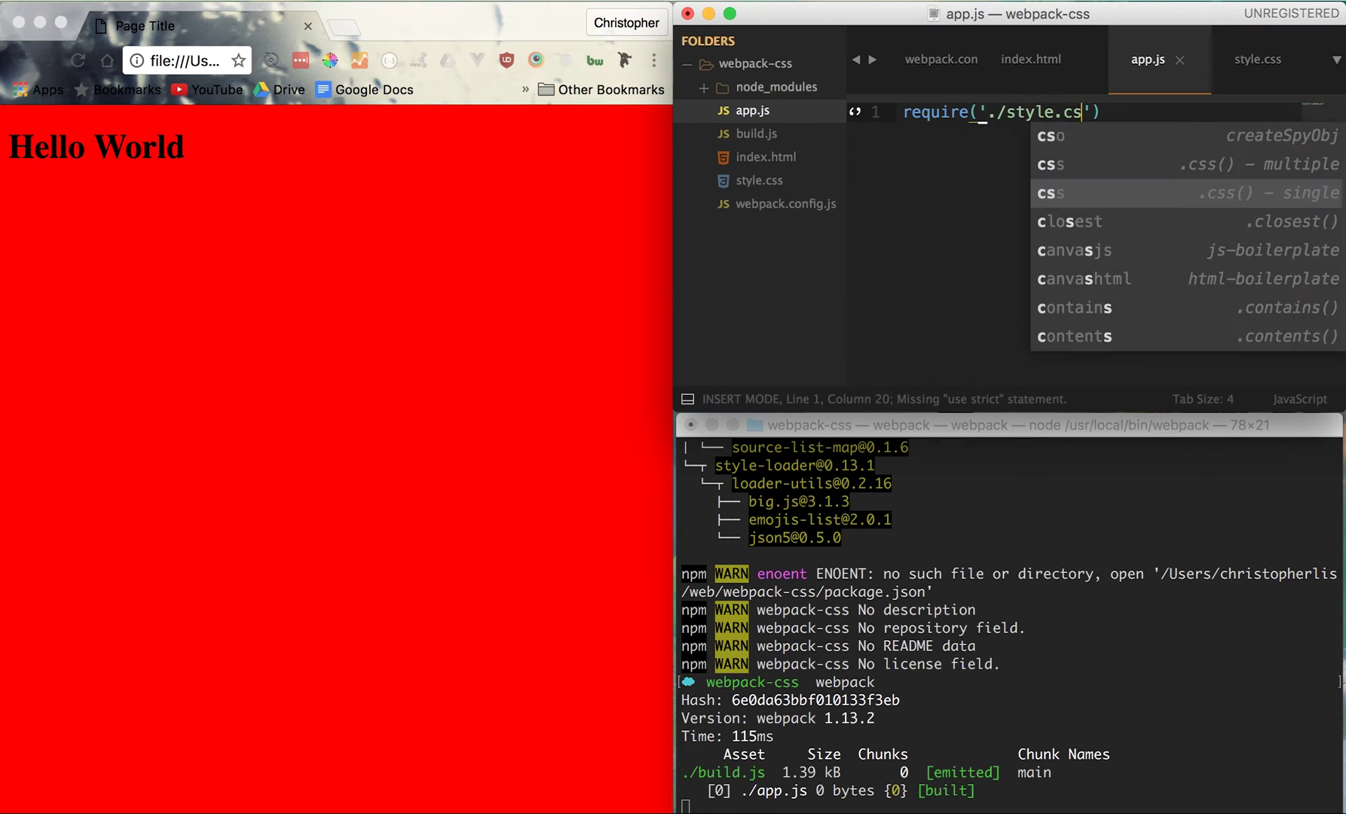
type("s');")
key("super+s")
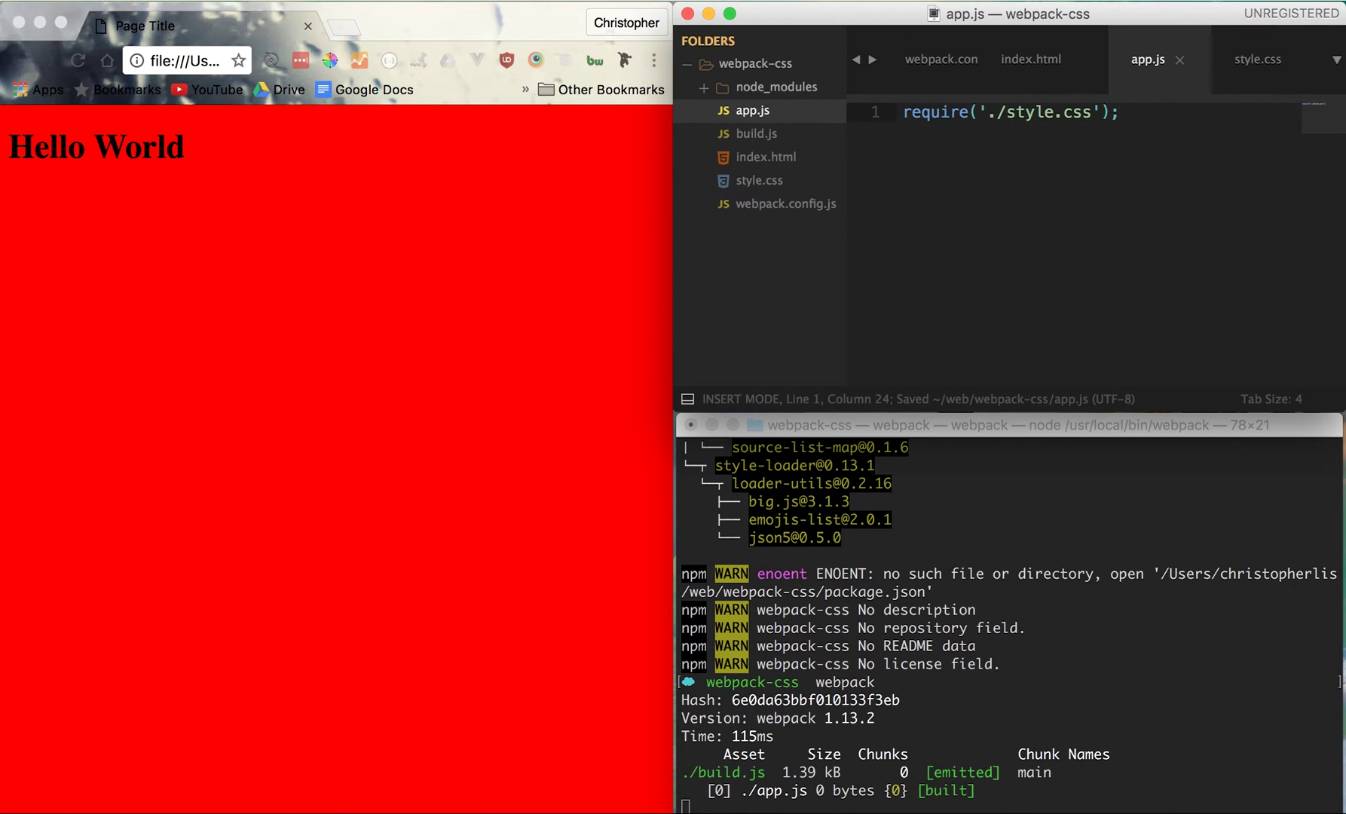
left_click(548, 317)
key("super+r")
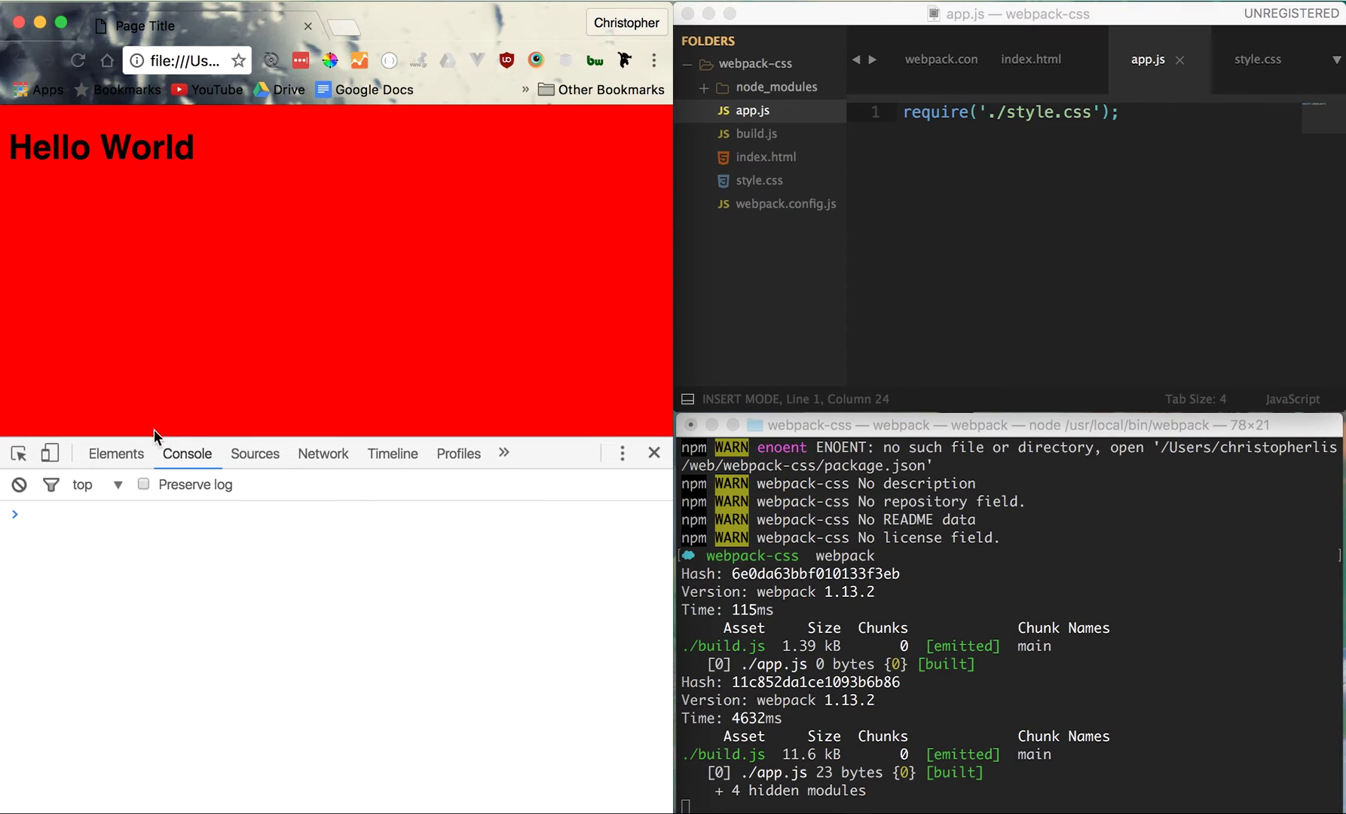
Inspect the injected <style> element under <head> in DevTools, then stop the webpack watcher
left_click(122, 454)
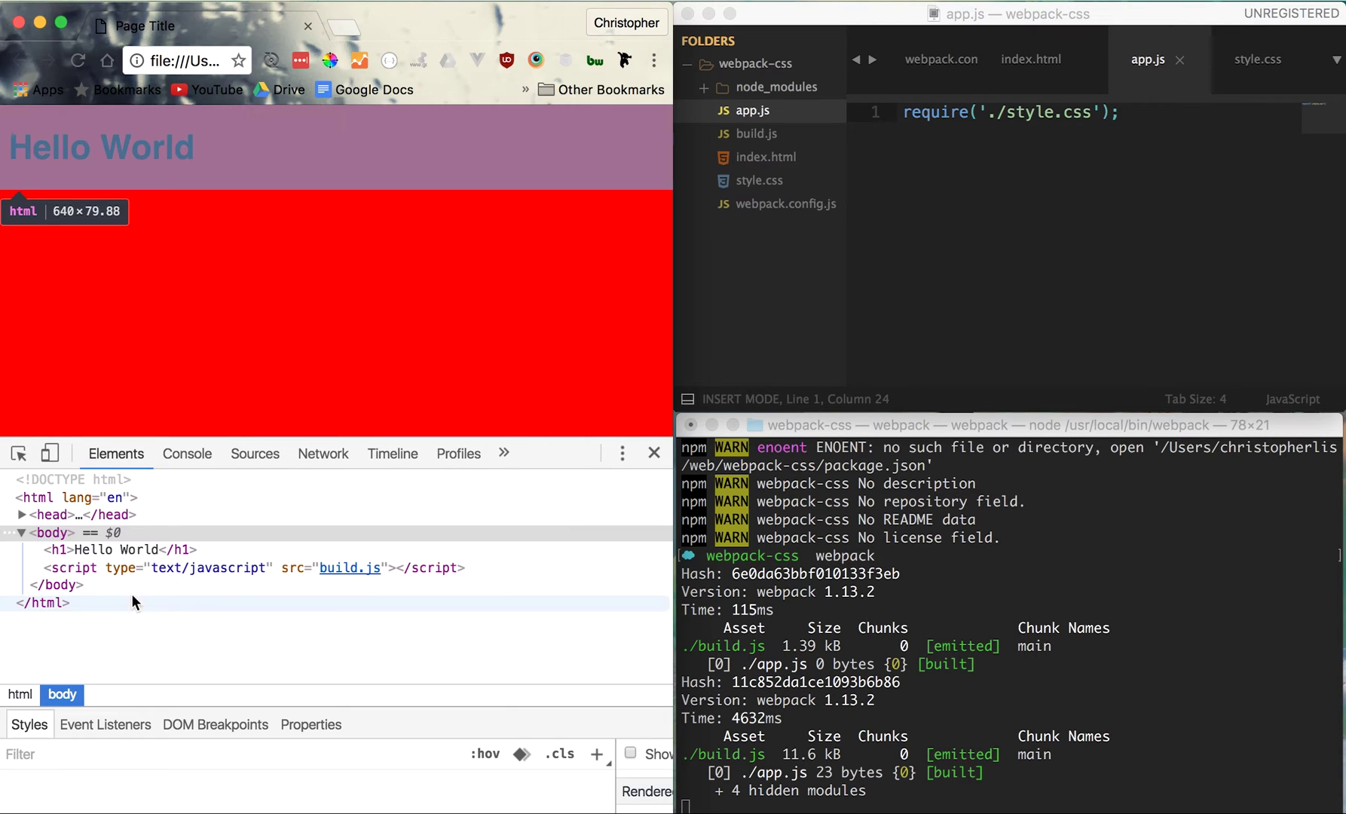
left_click(118, 516)
key("Right")
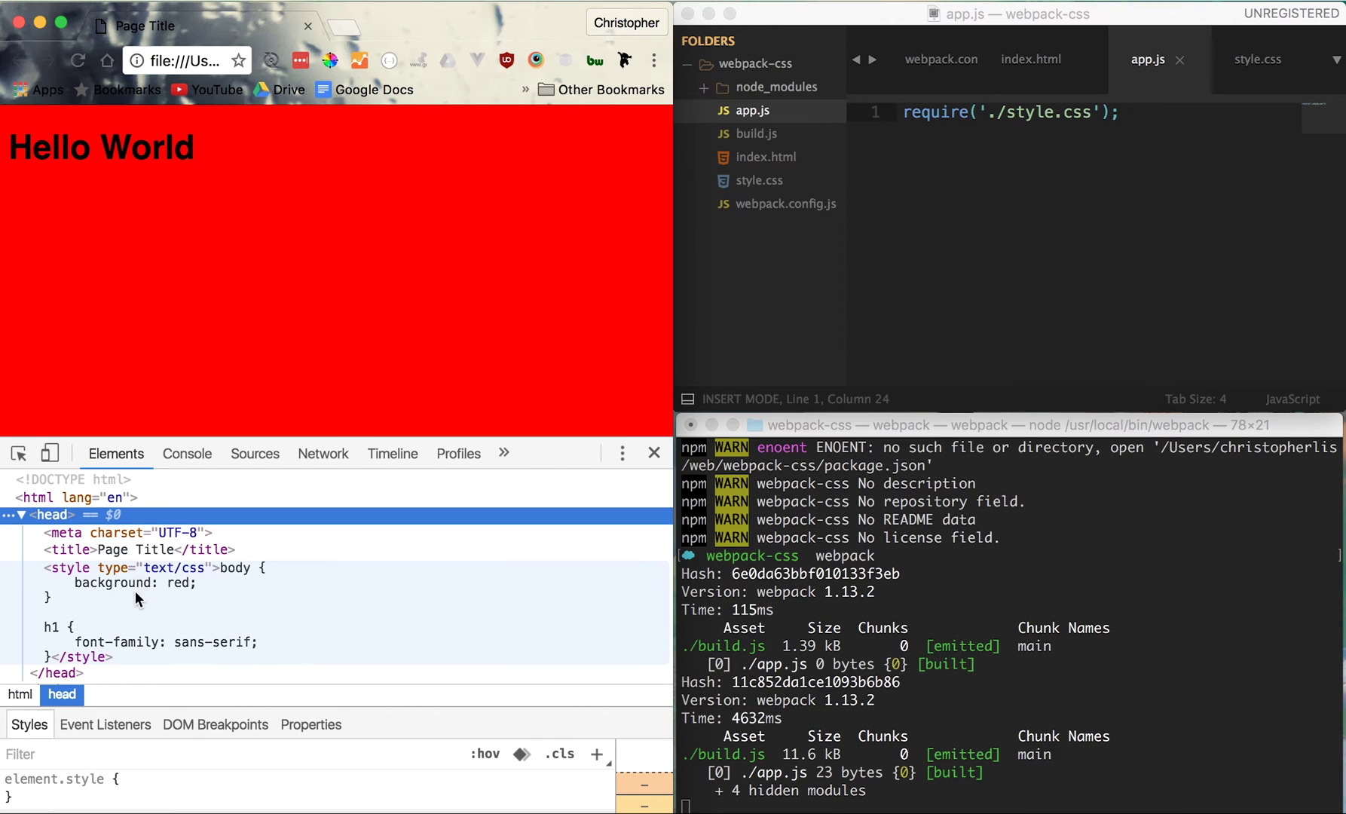
left_click(134, 591)
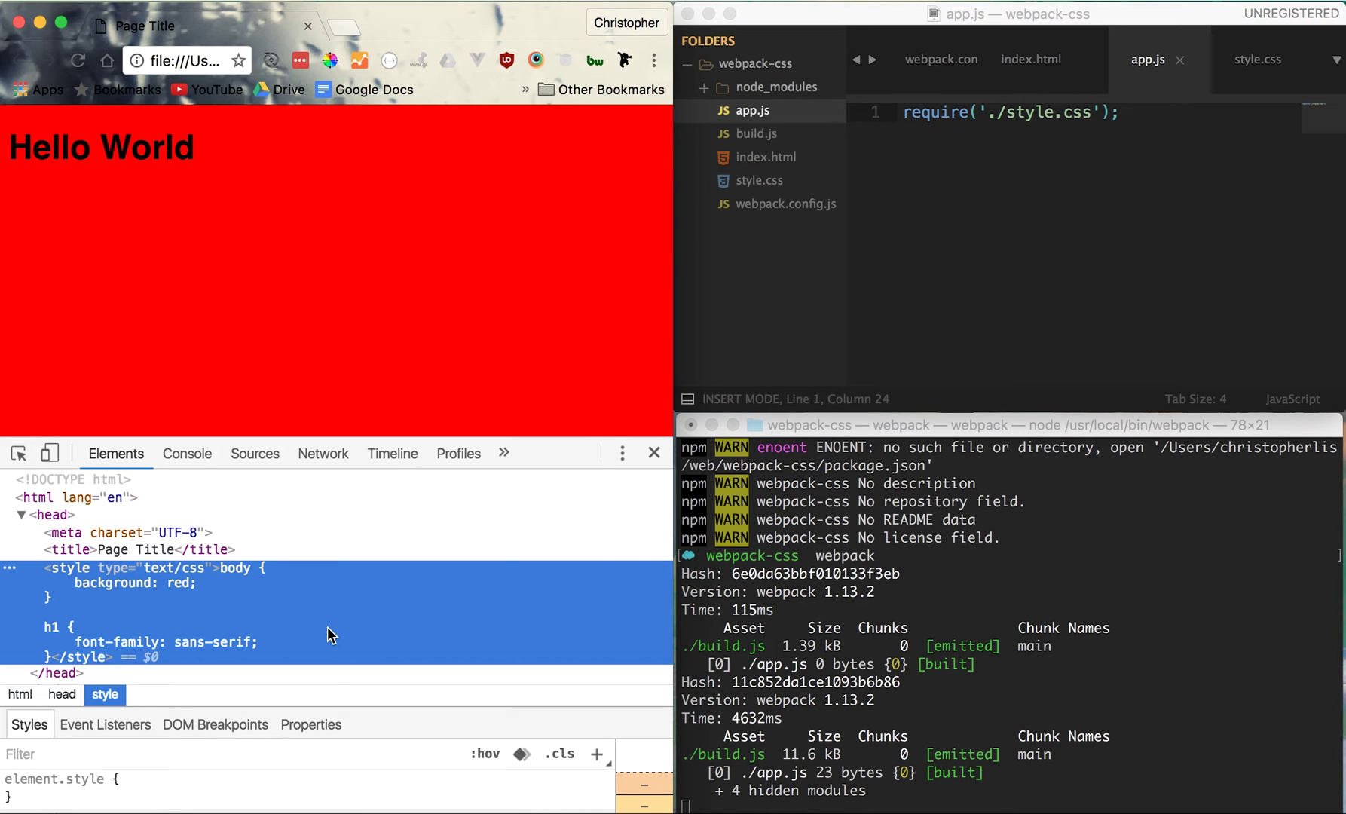
left_click(1009, 630)
key("ctrl+c")
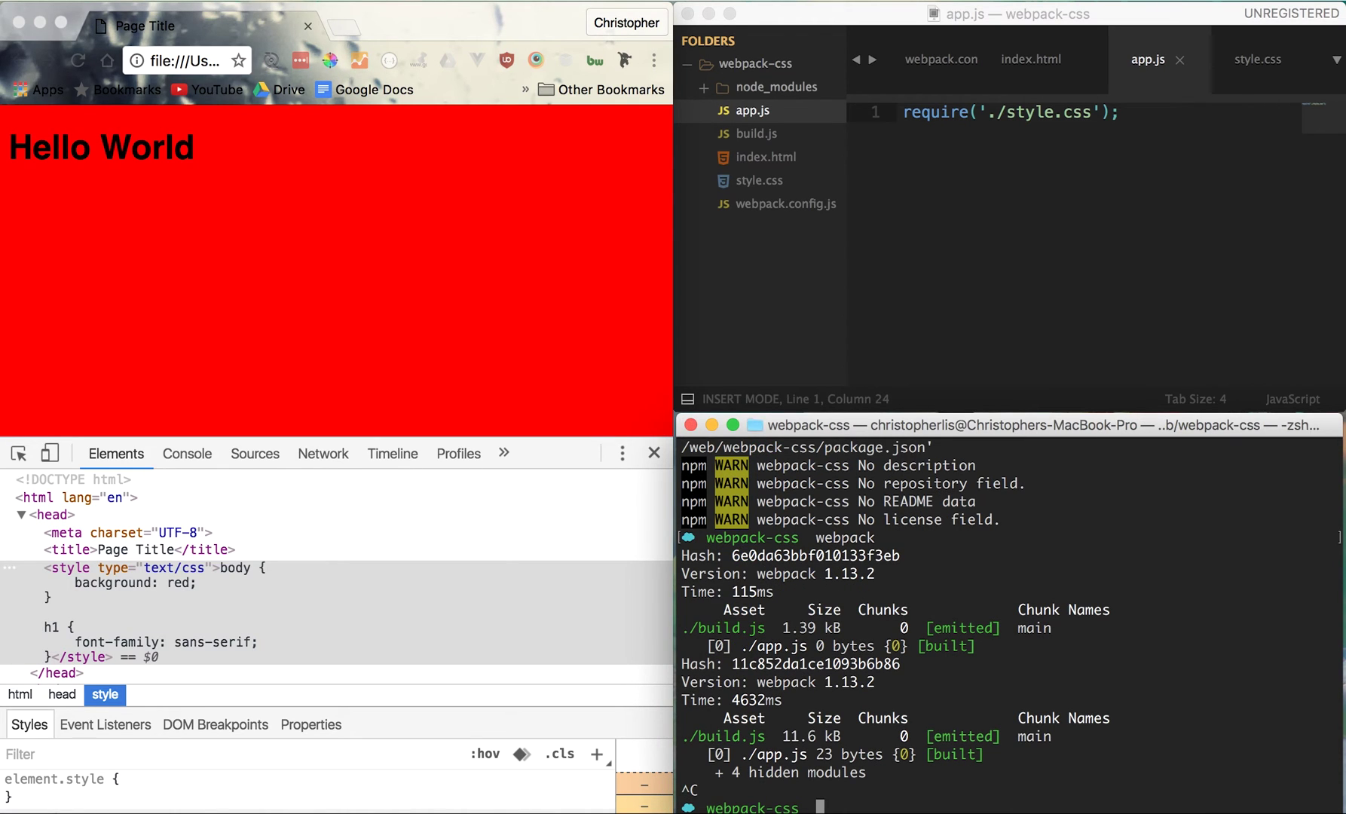
type("webpack -p")
Run the production webpack build and reload the Hello World page in Chrome
key("Return")
left_click(218, 376)
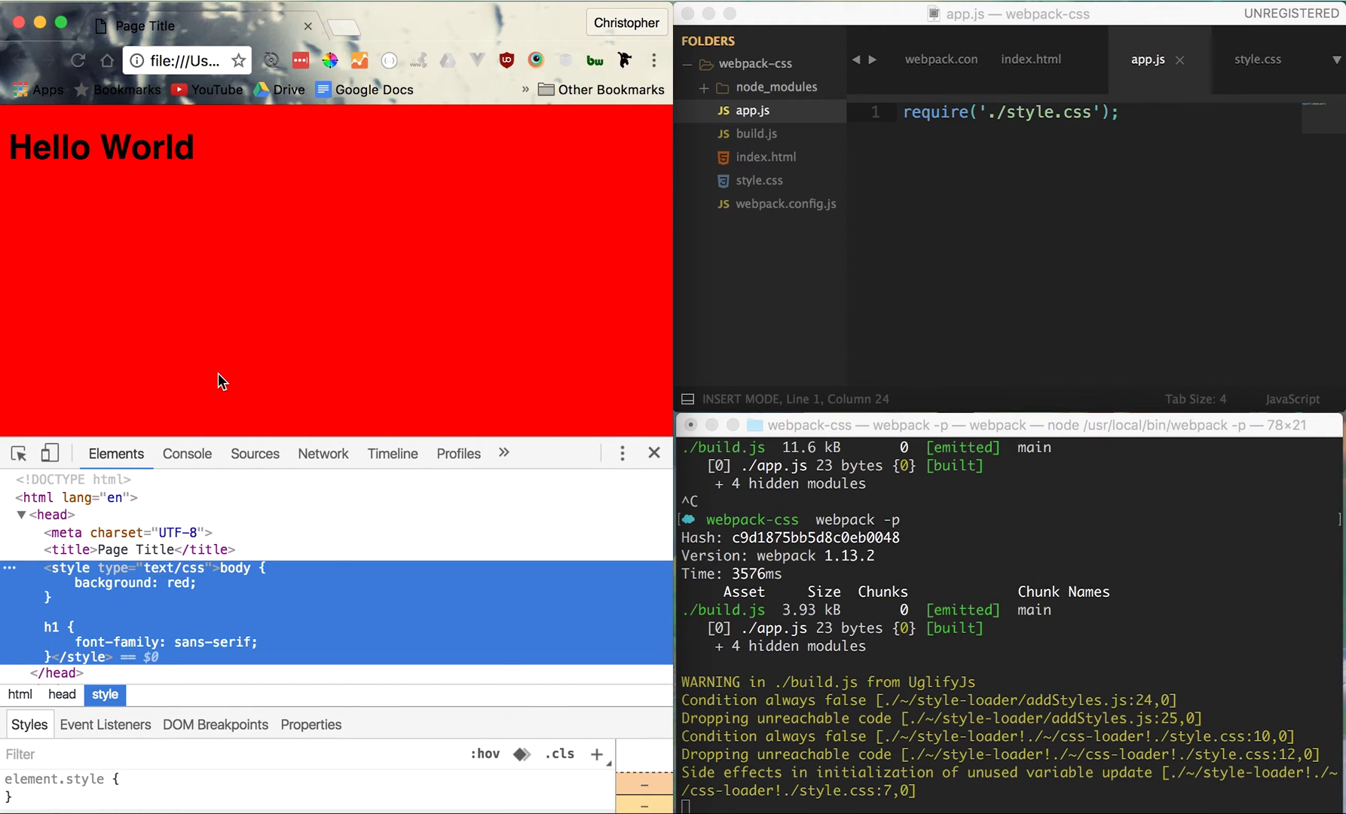
key("super+r")
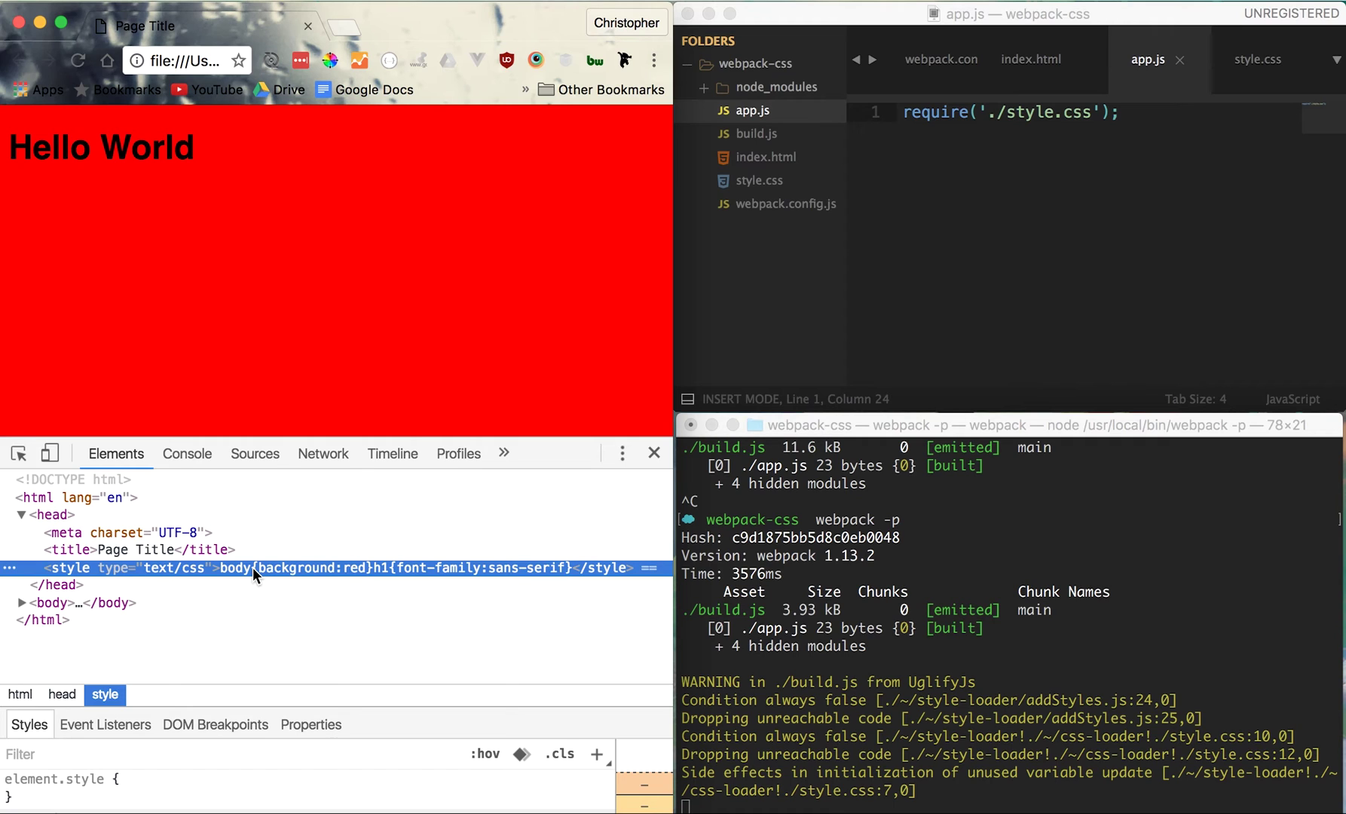
Search 'webpack sass' in a new tab and open the sass-loader GitHub repository
key("super+t")
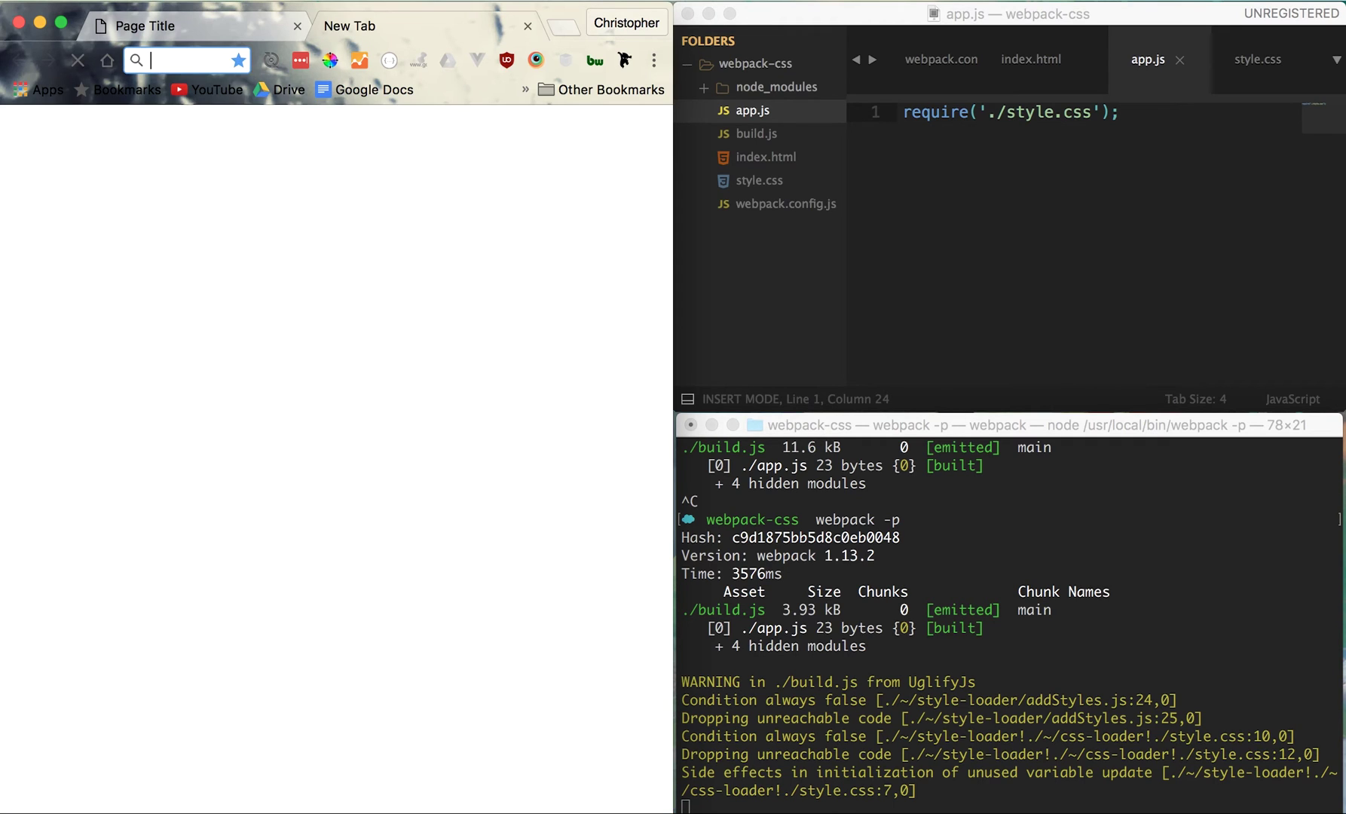
type("webpack sass")
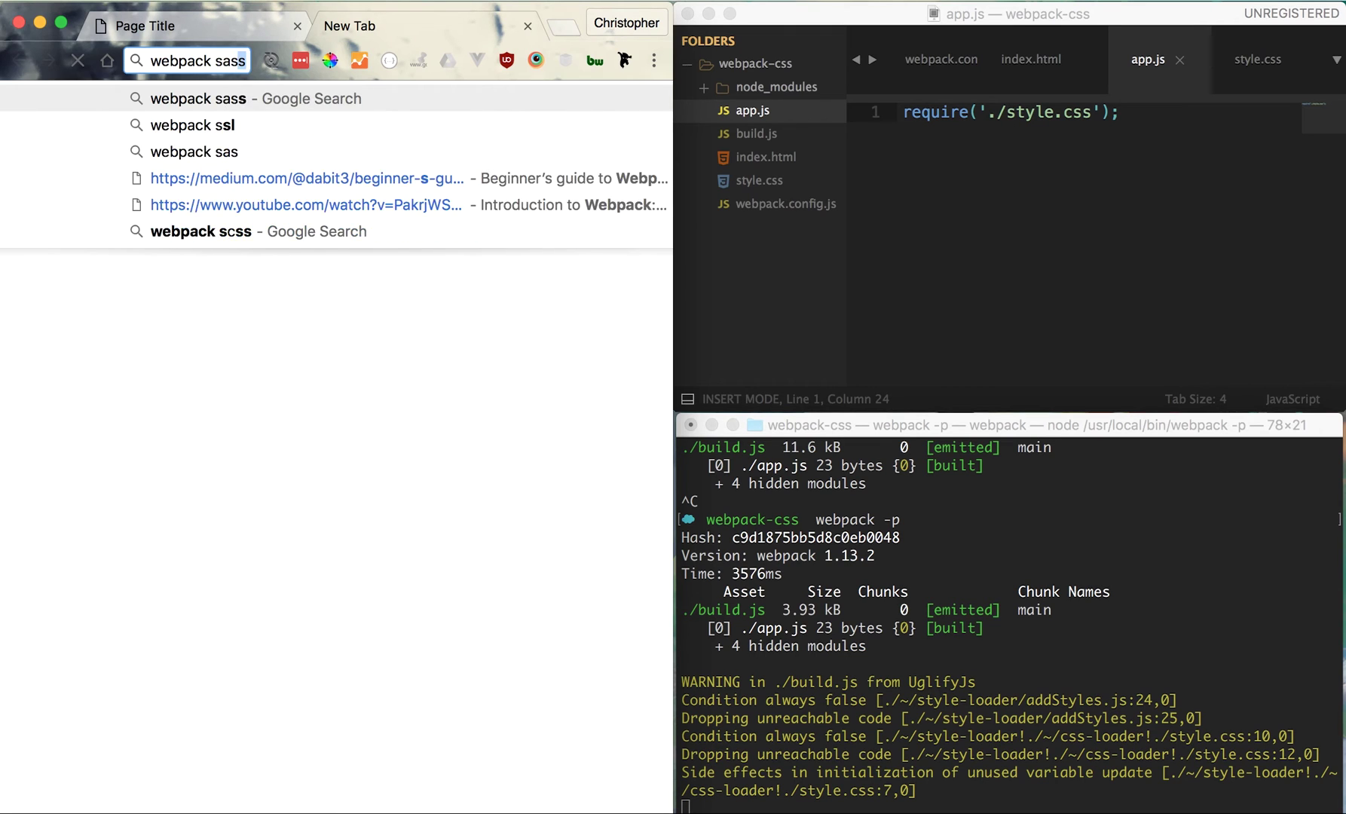
key("Return")
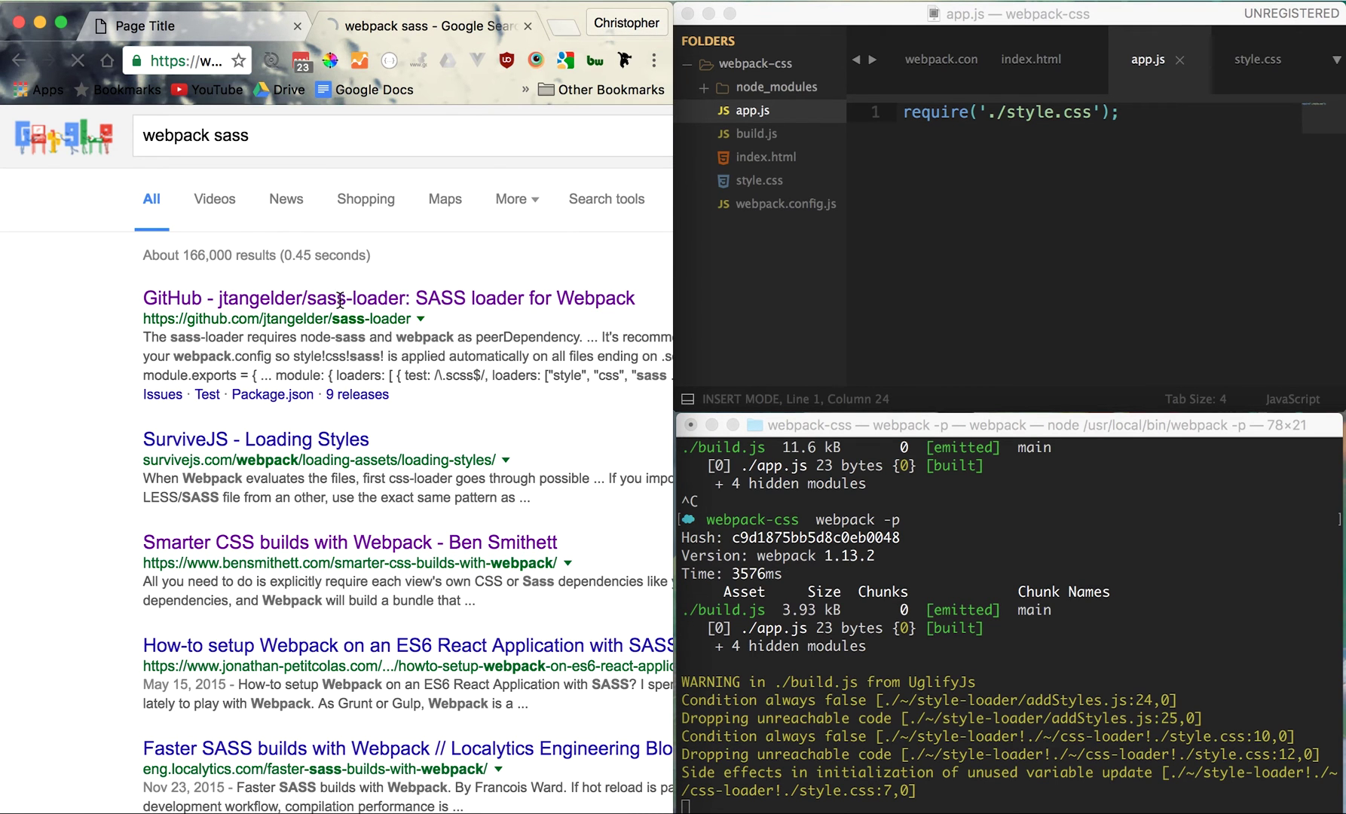
left_click(343, 307)
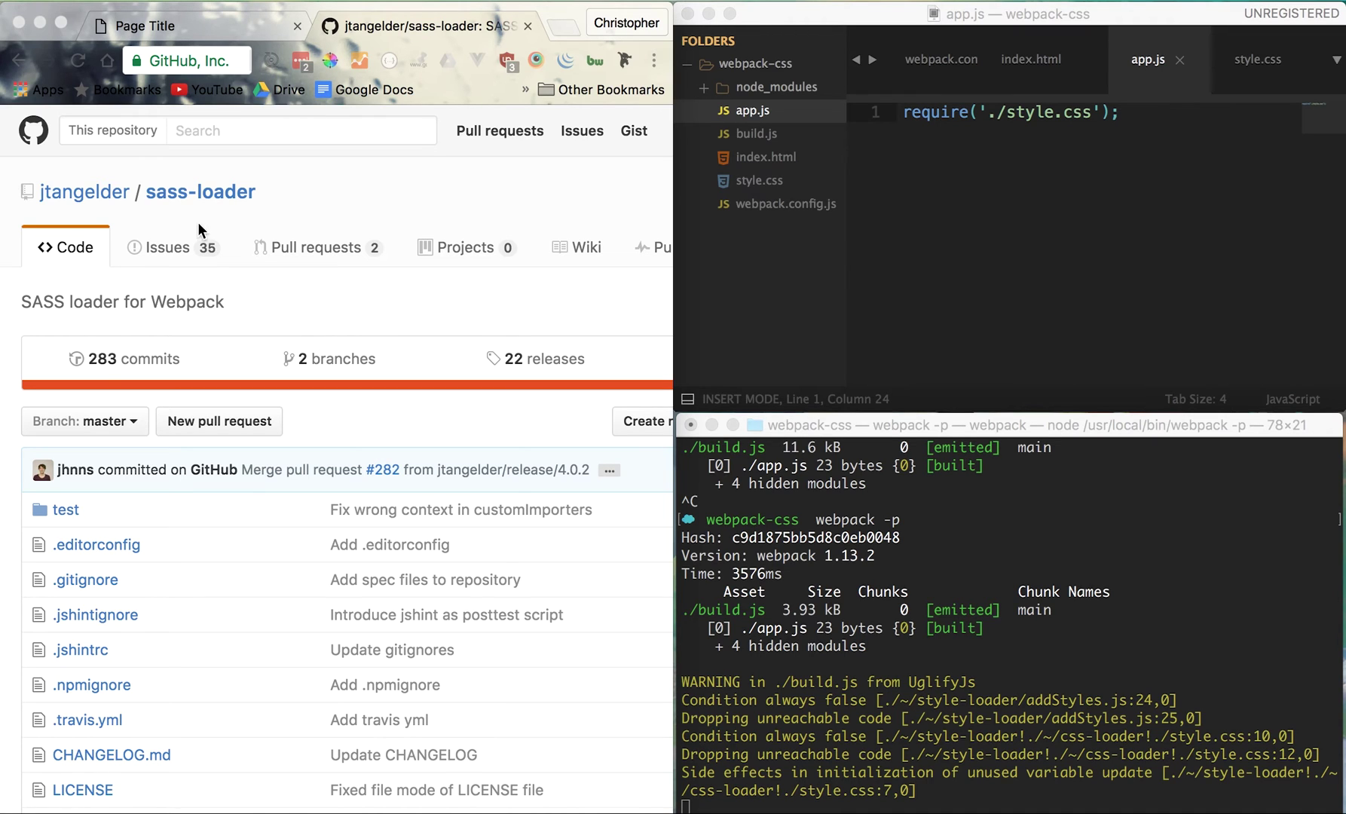
scroll(223, 227, "down", 3)
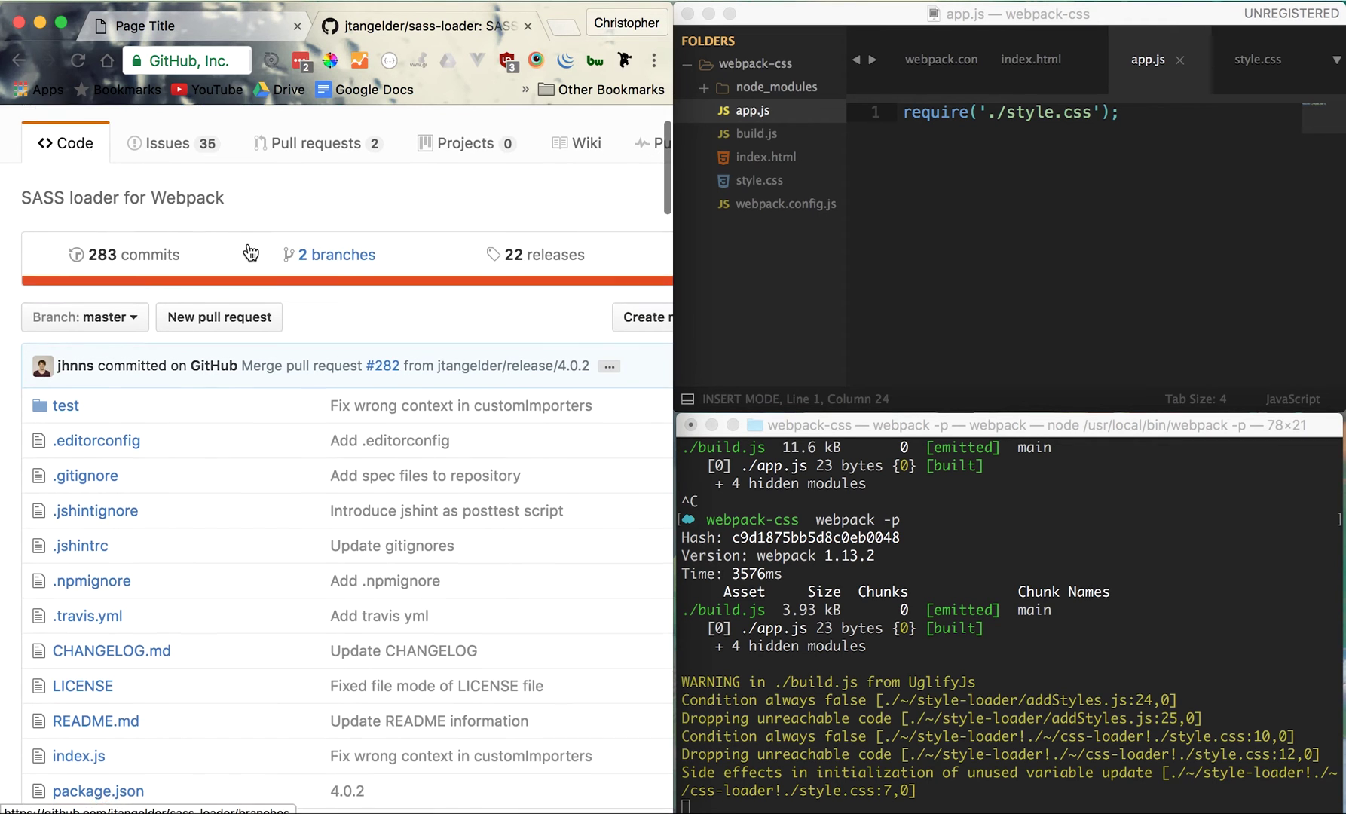
scroll(249, 249, "down", 10)
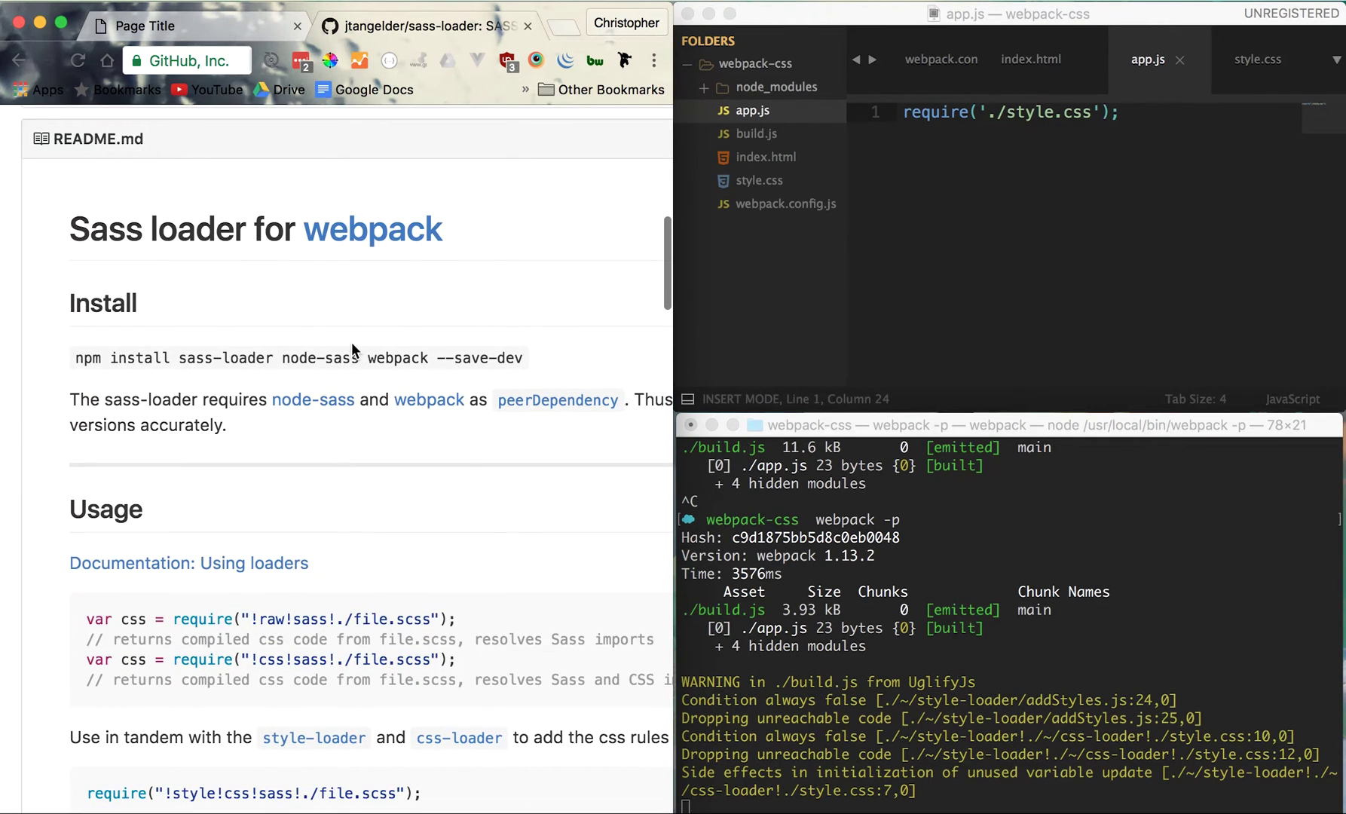
Copy the README's npm install command and run it in the terminal
left_click_drag(524, 361, 61, 345)
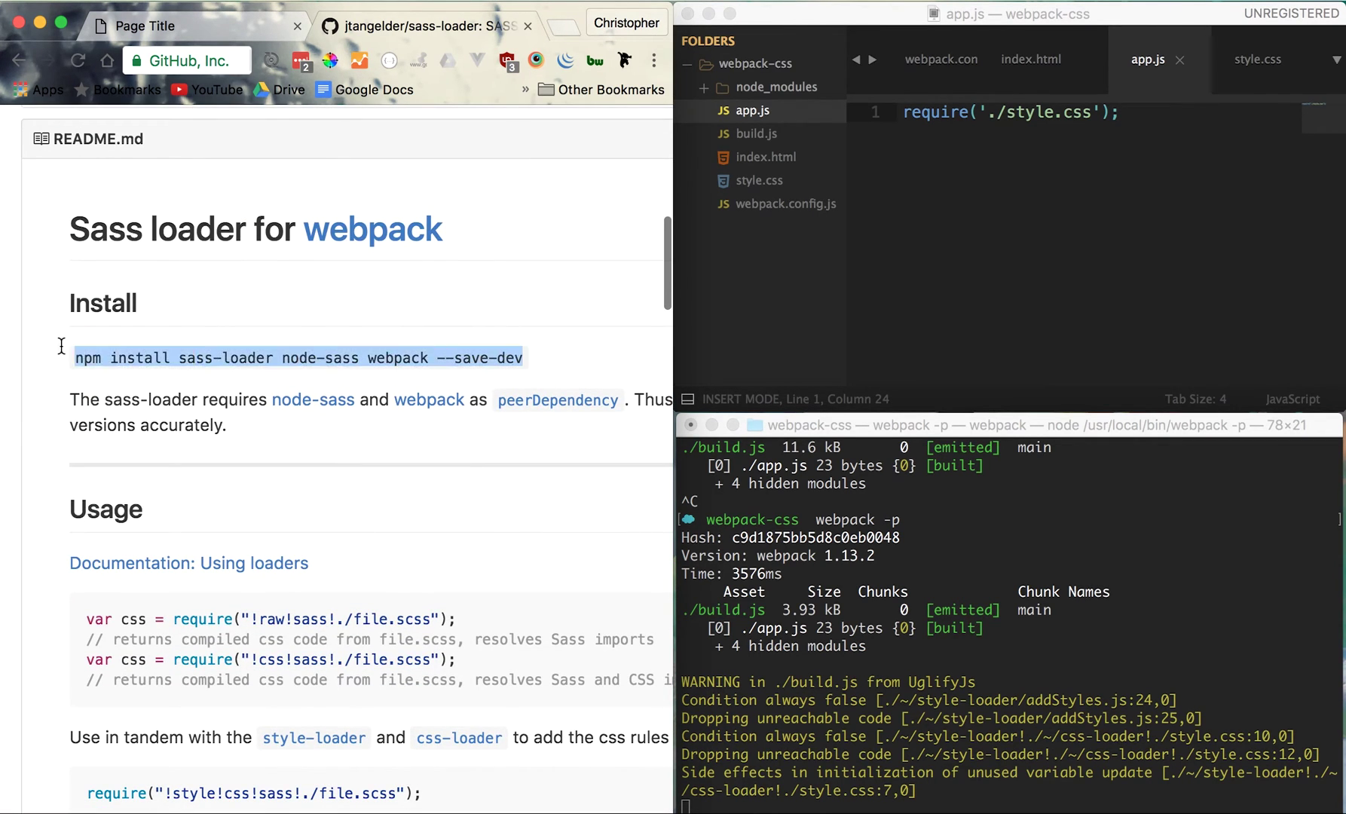
key("super+c")
key("super+Tab")
key("ctrl+c")
key("super+v")
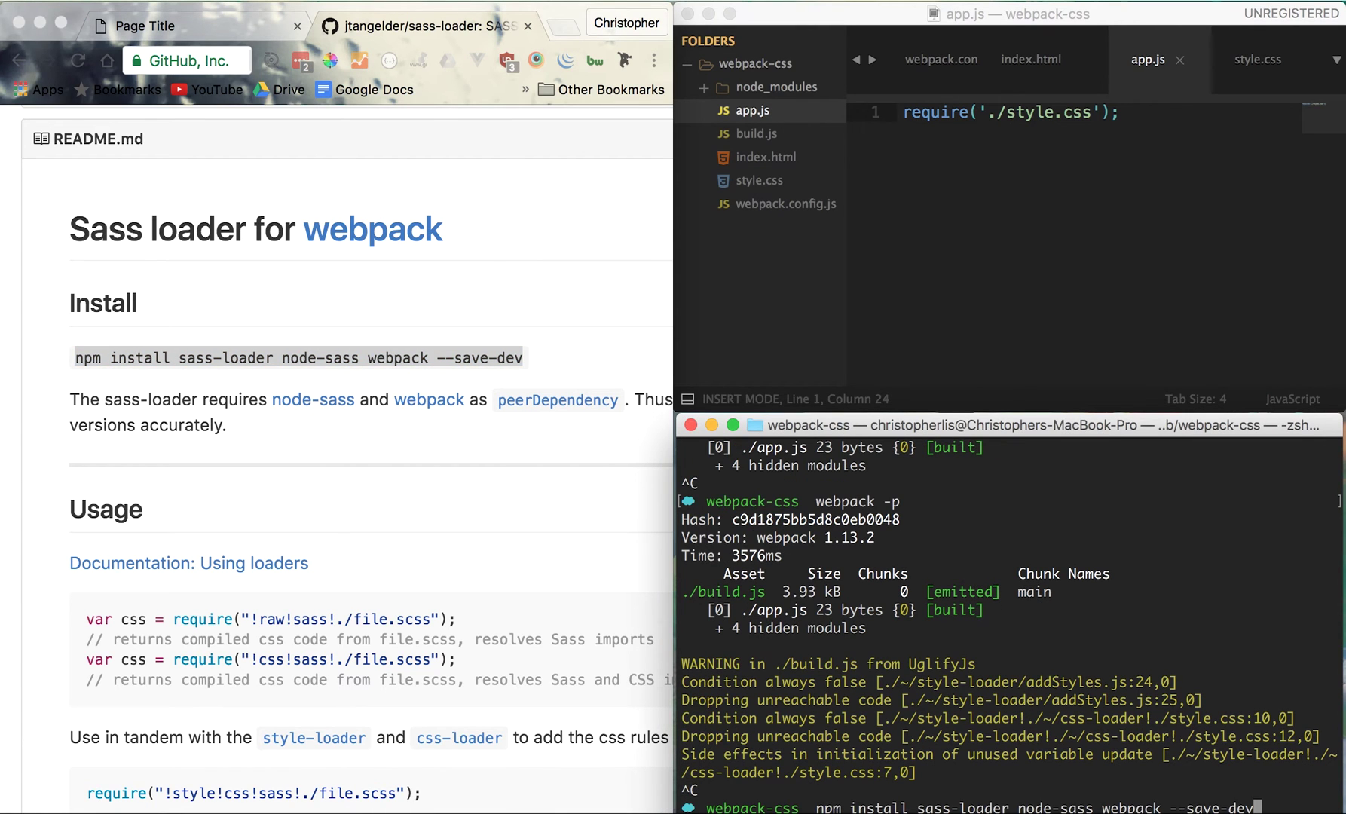
key("Return")
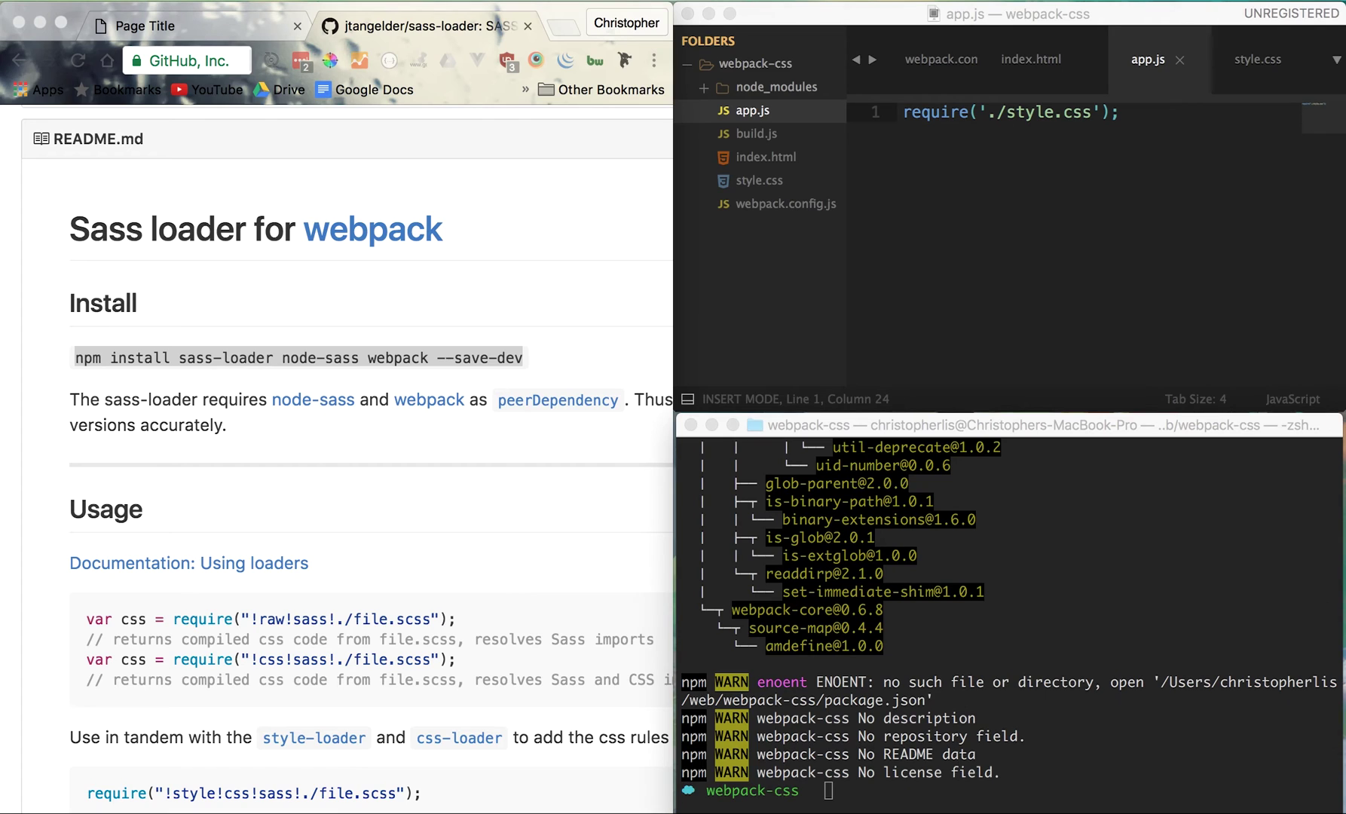
left_click(799, 206)
Remove the stray comma and blank line from the end of the loaders list
left_click(1055, 289)
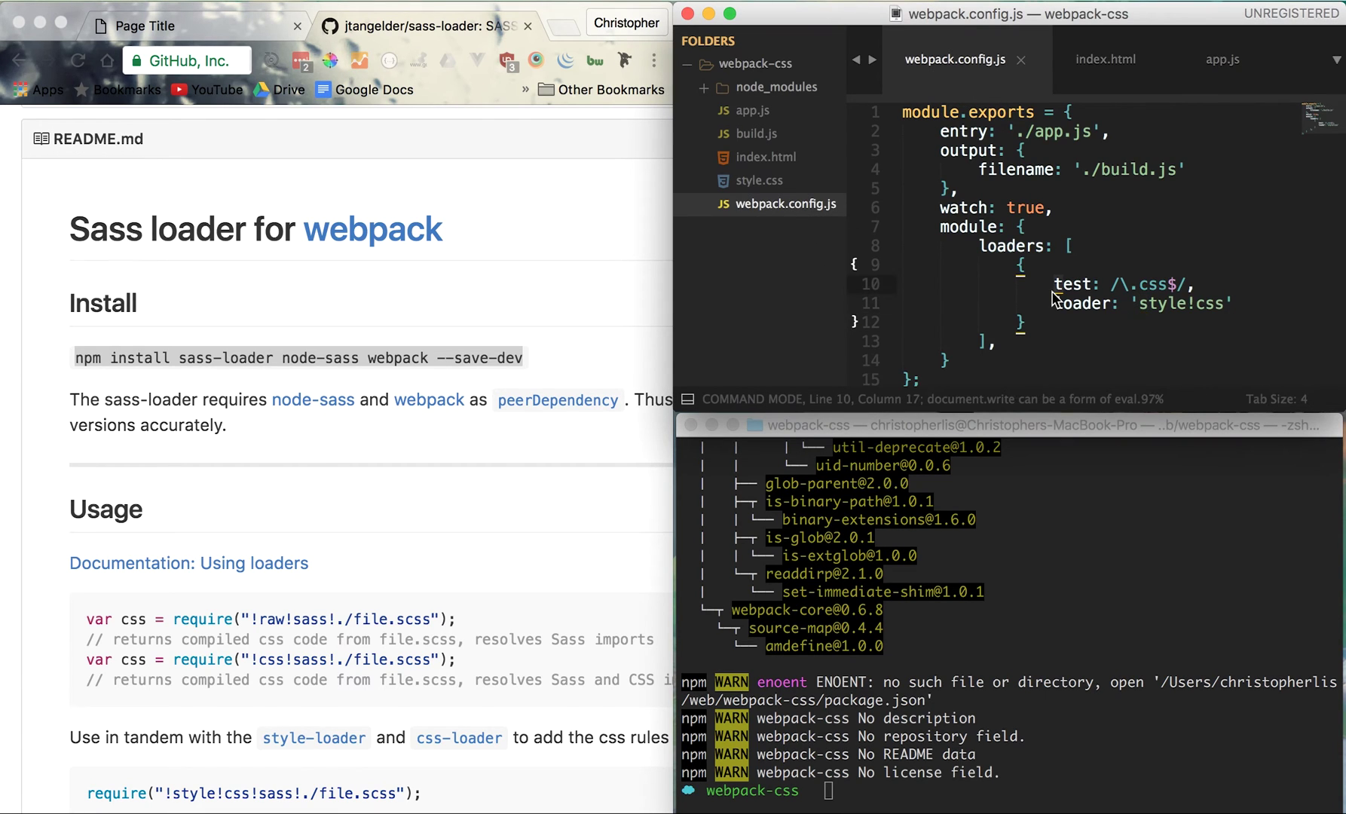
left_click(1042, 339)
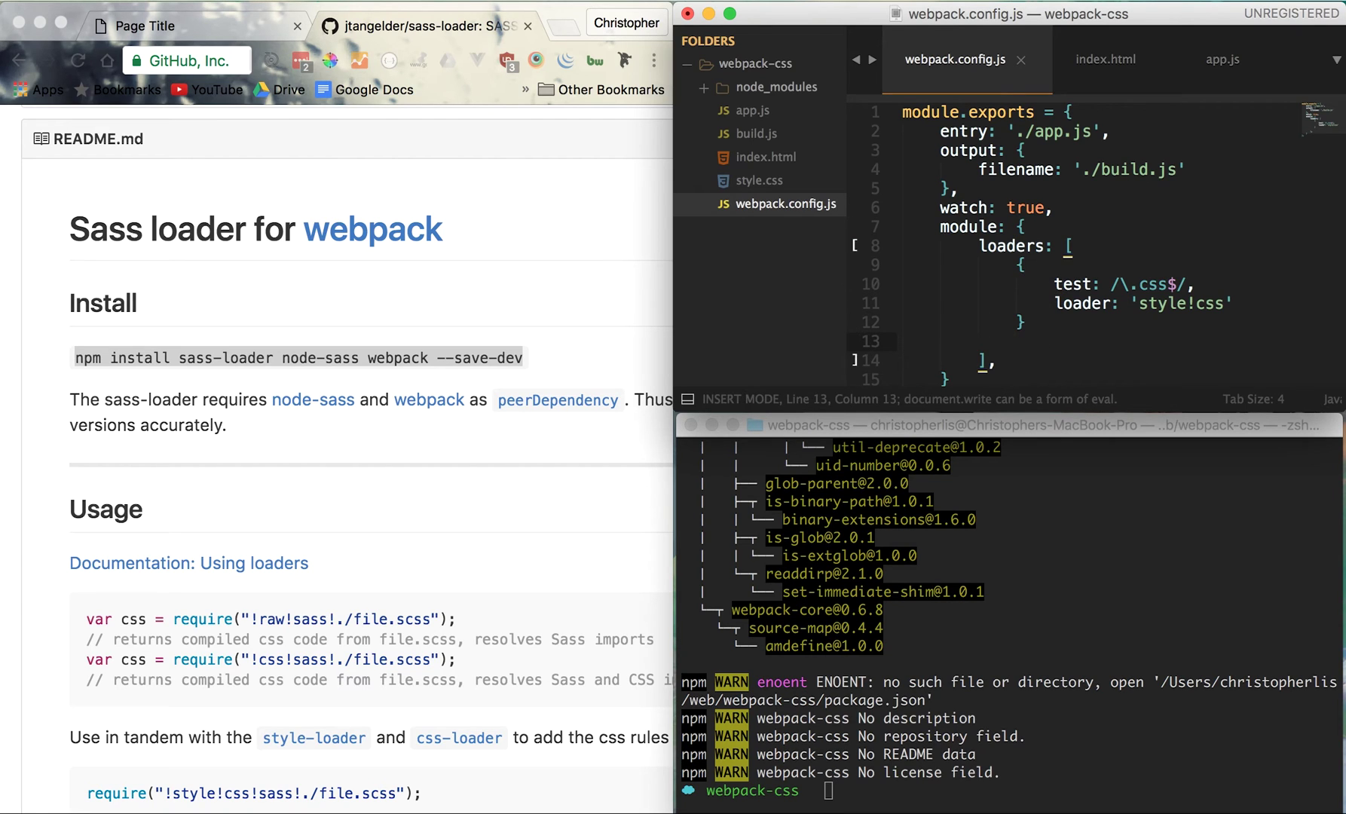
type("ko,")
key("BackSpace")
key("BackSpace")
key("BackSpace")
key("Escape")
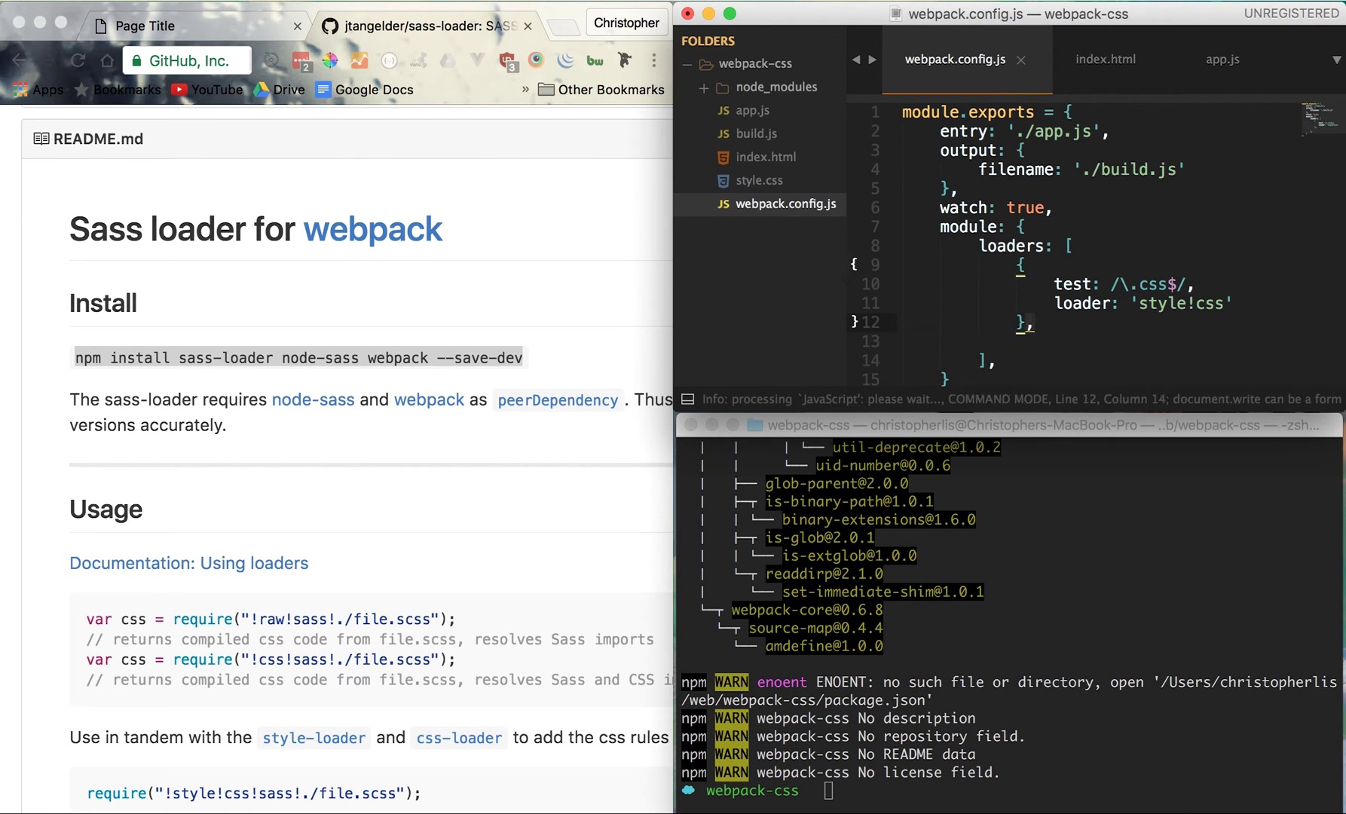
key("j")
key("d")
key("d")
key("k")
Change test to /\.scss$/ and loader to 'style!css!sass', then save
left_click(1154, 282)
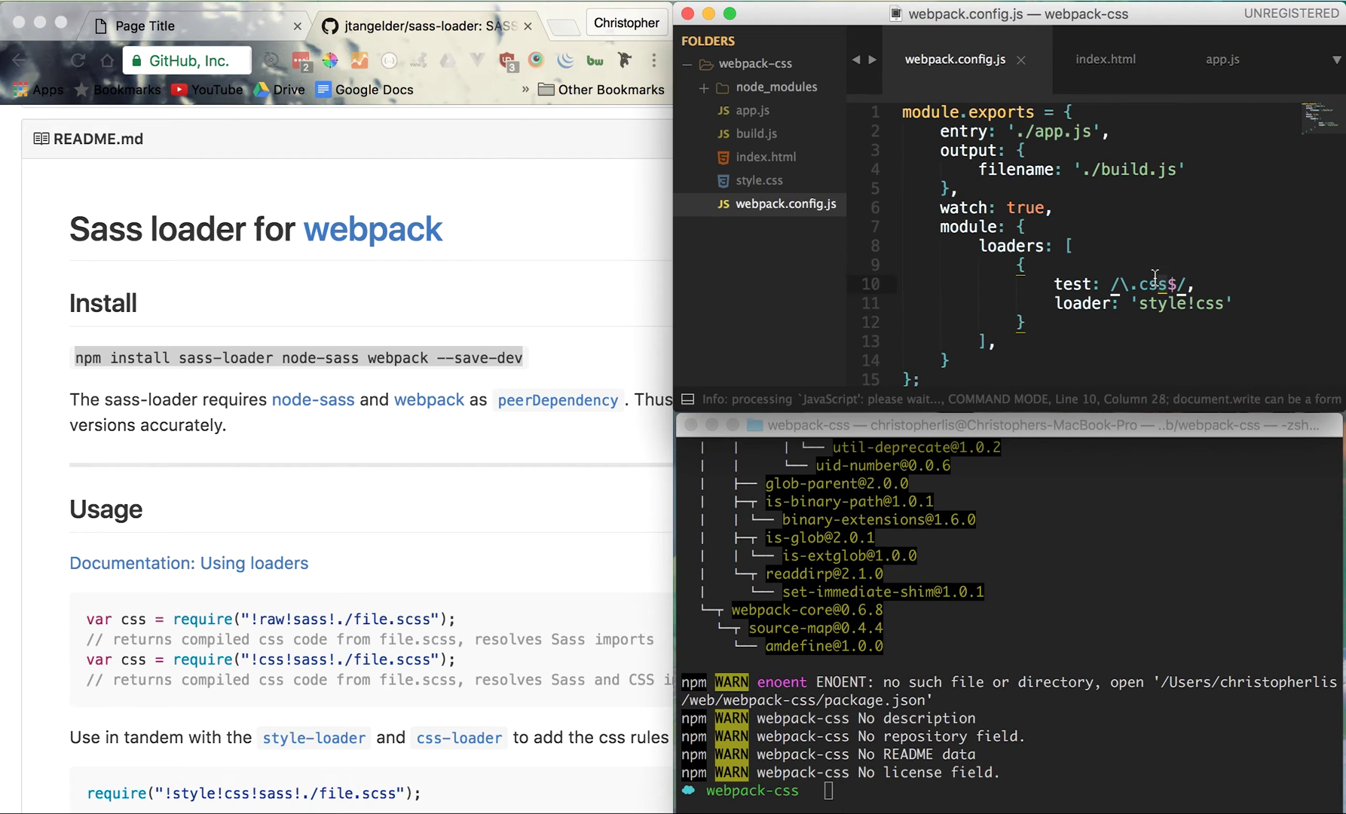
type("bis")
key("Escape")
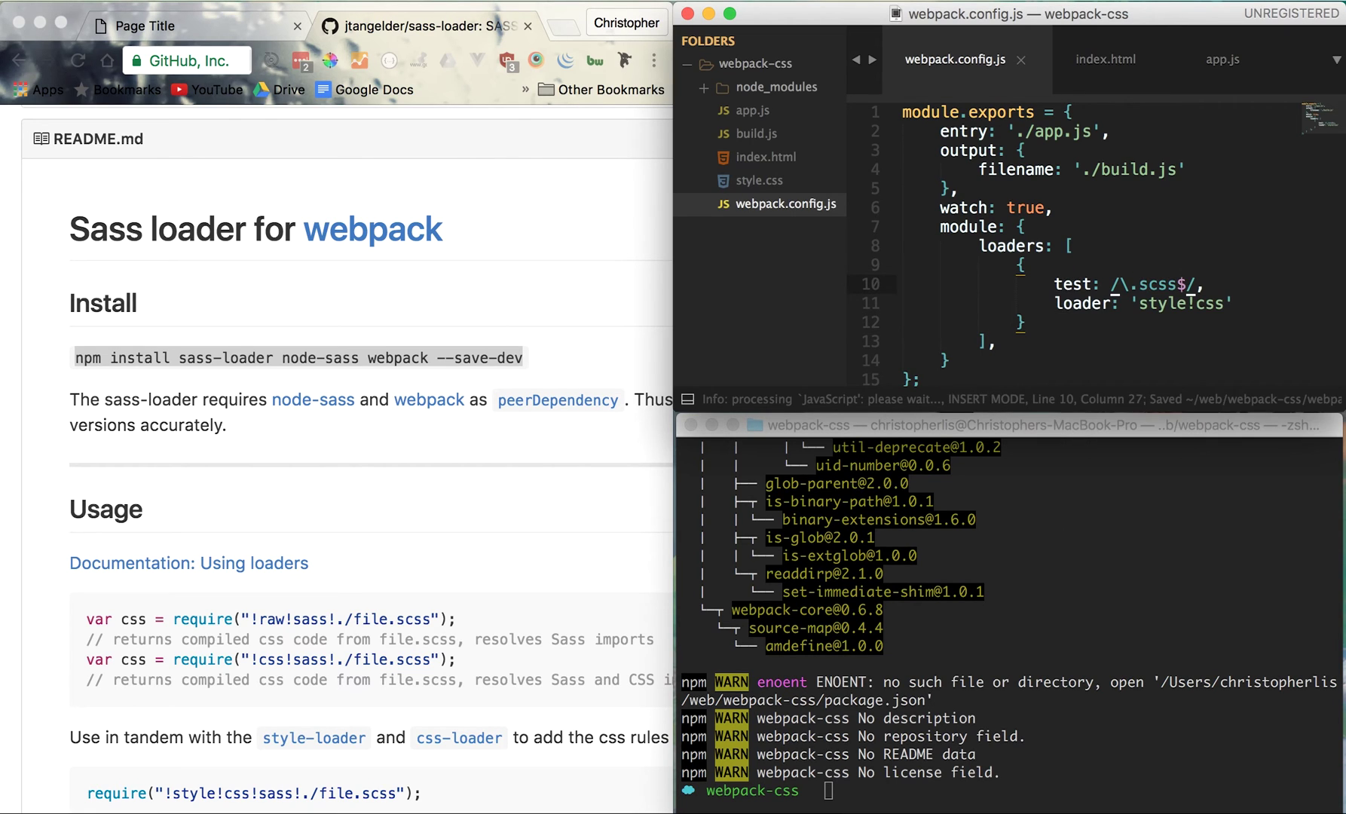
key("Escape")
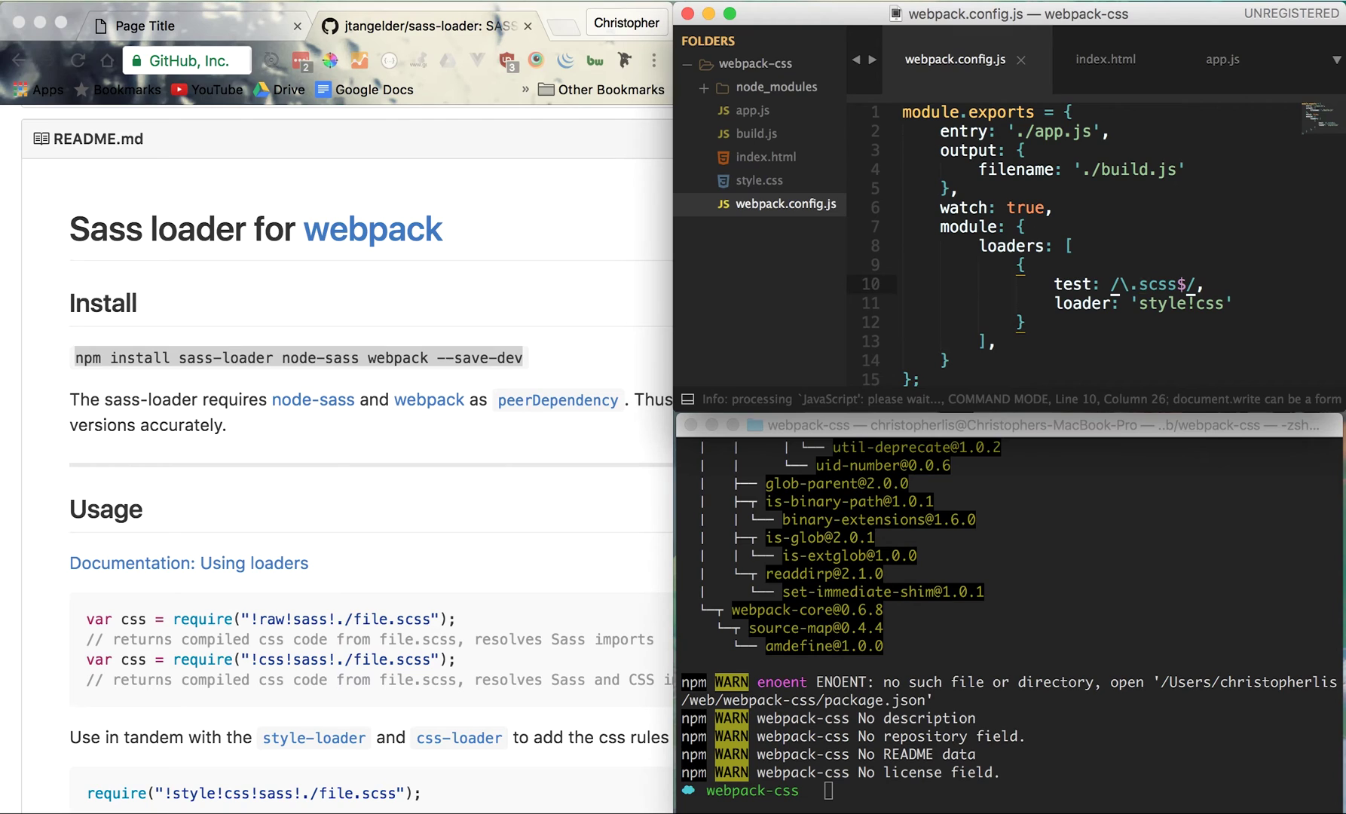
key("j")
key("dollar")
type("i!")
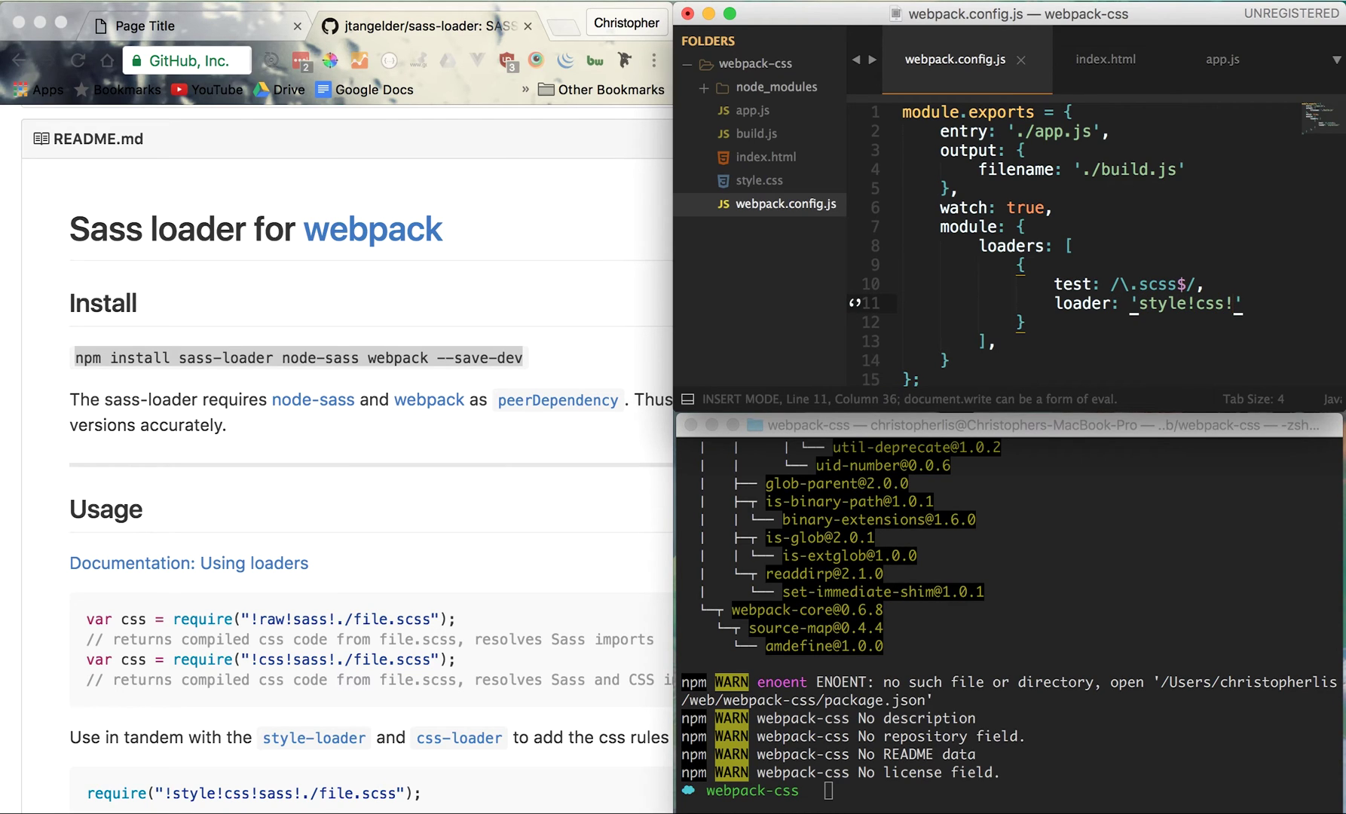
type("sass")
key("super+s")
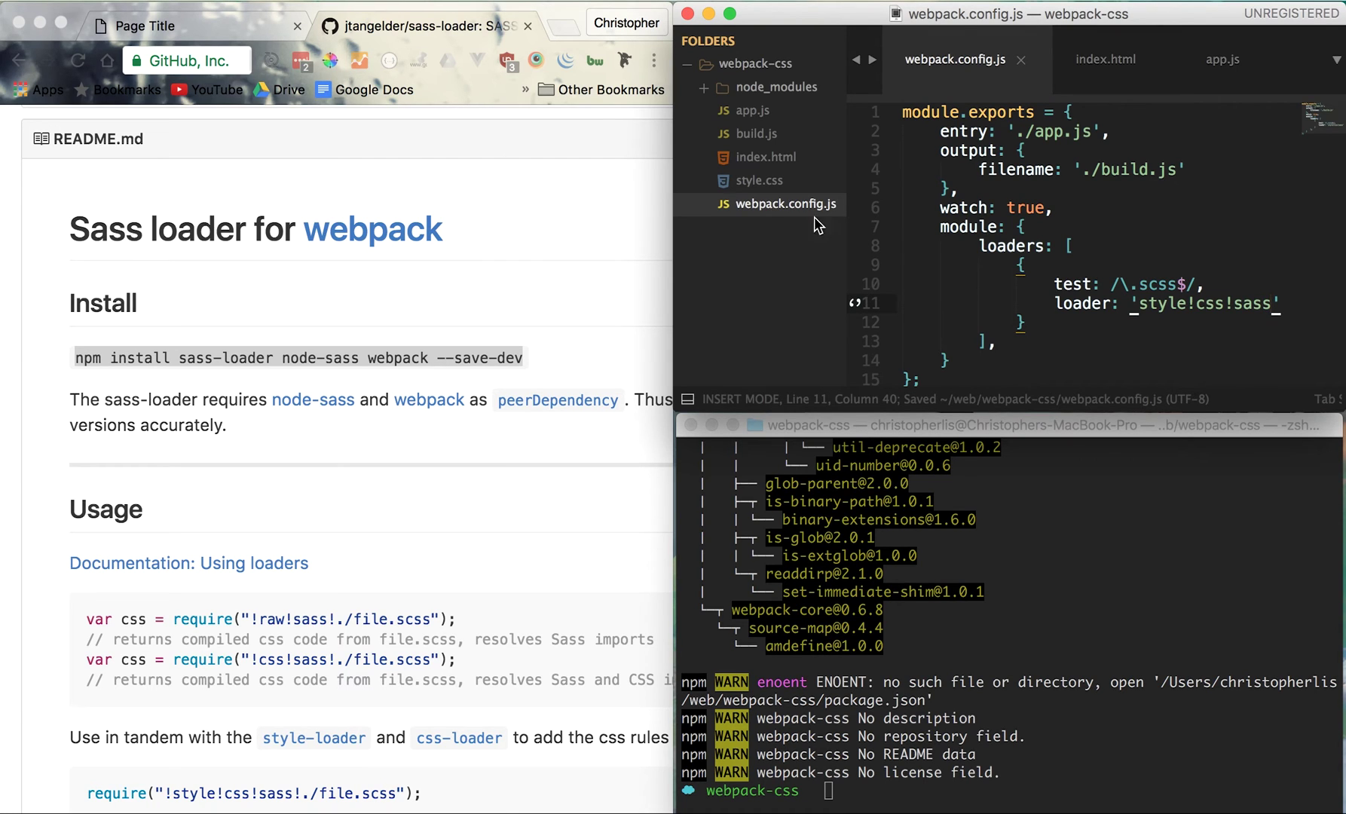
Rename style.css to style.scss from the sidebar
left_click(722, 186)
right_click(723, 185)
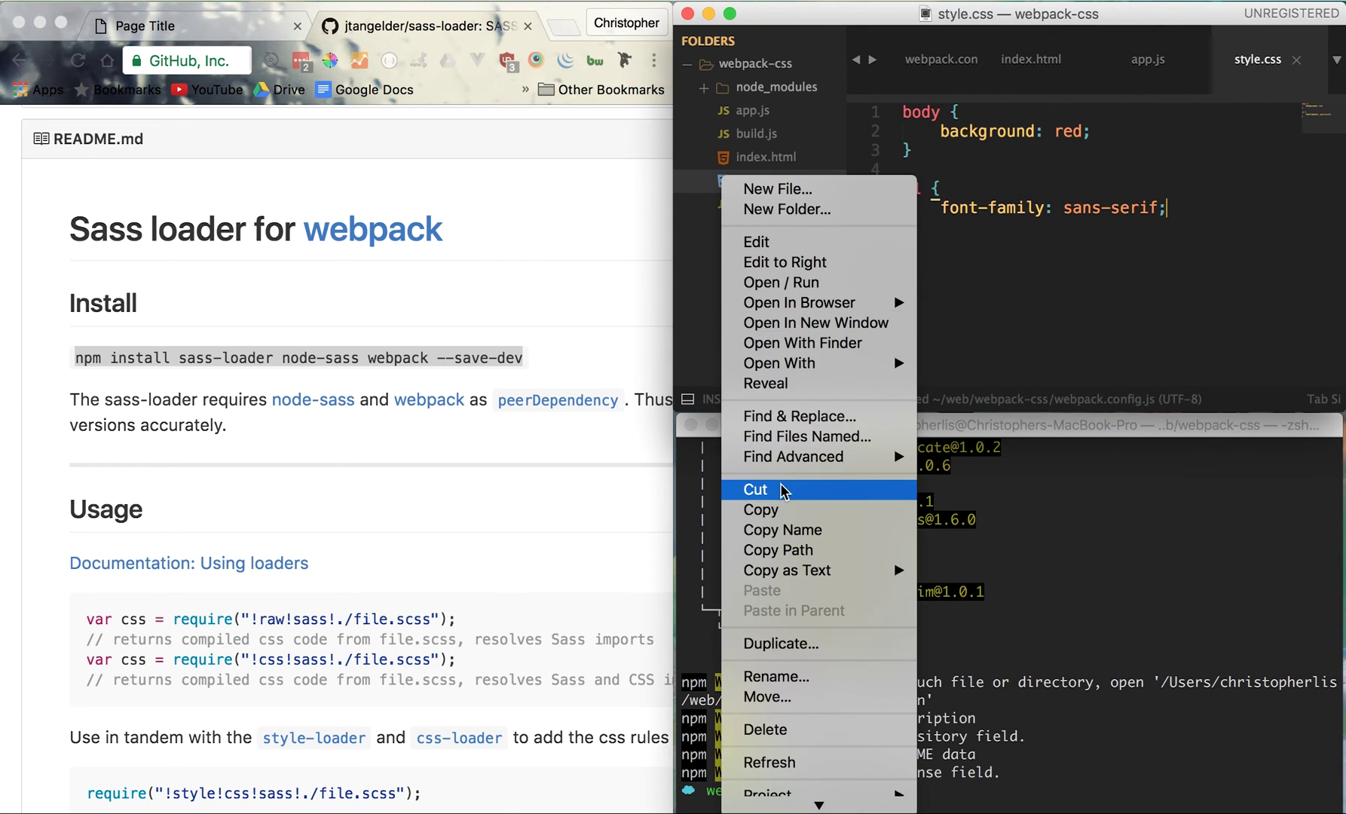
left_click(788, 674)
key("Left")
key("Left")
key("Left")
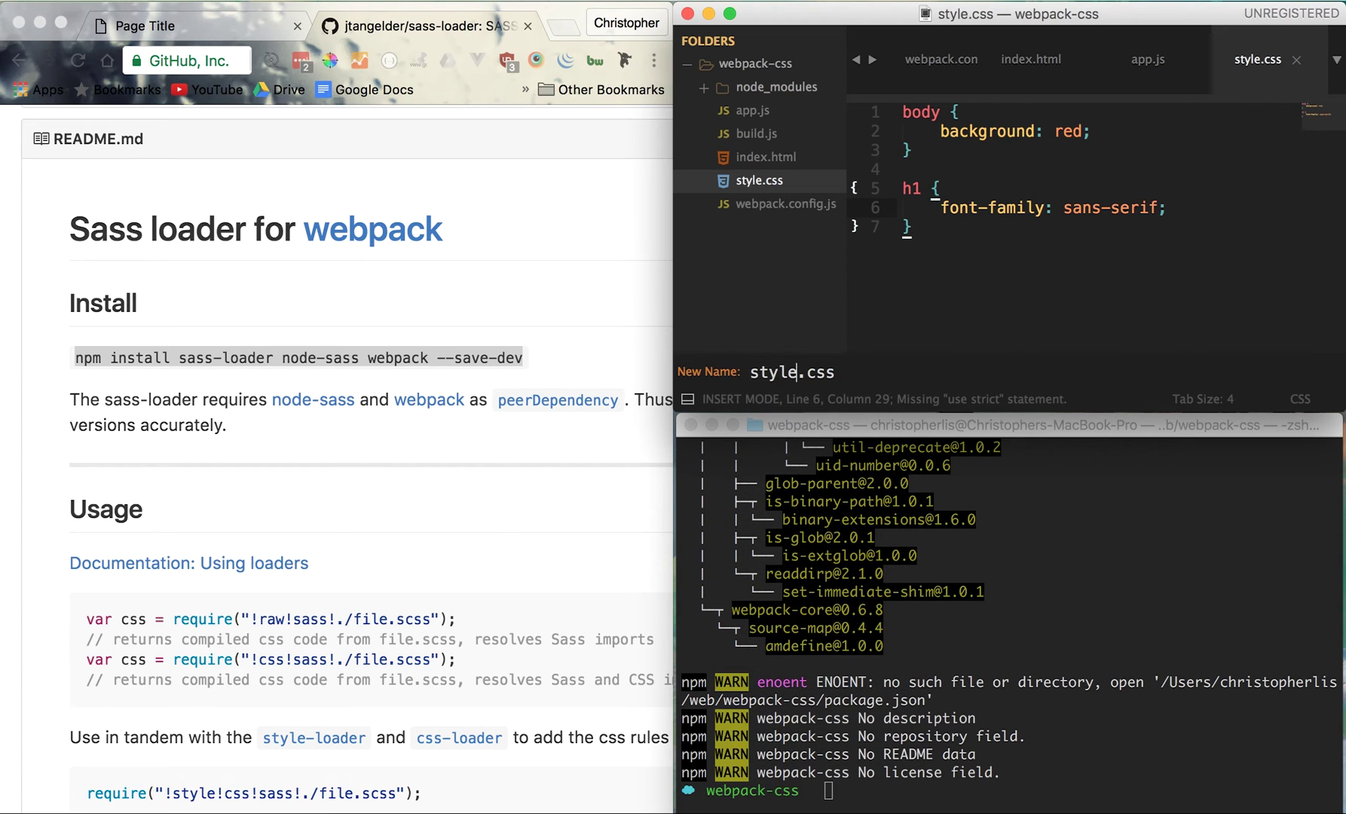
type("s")
key("Return")
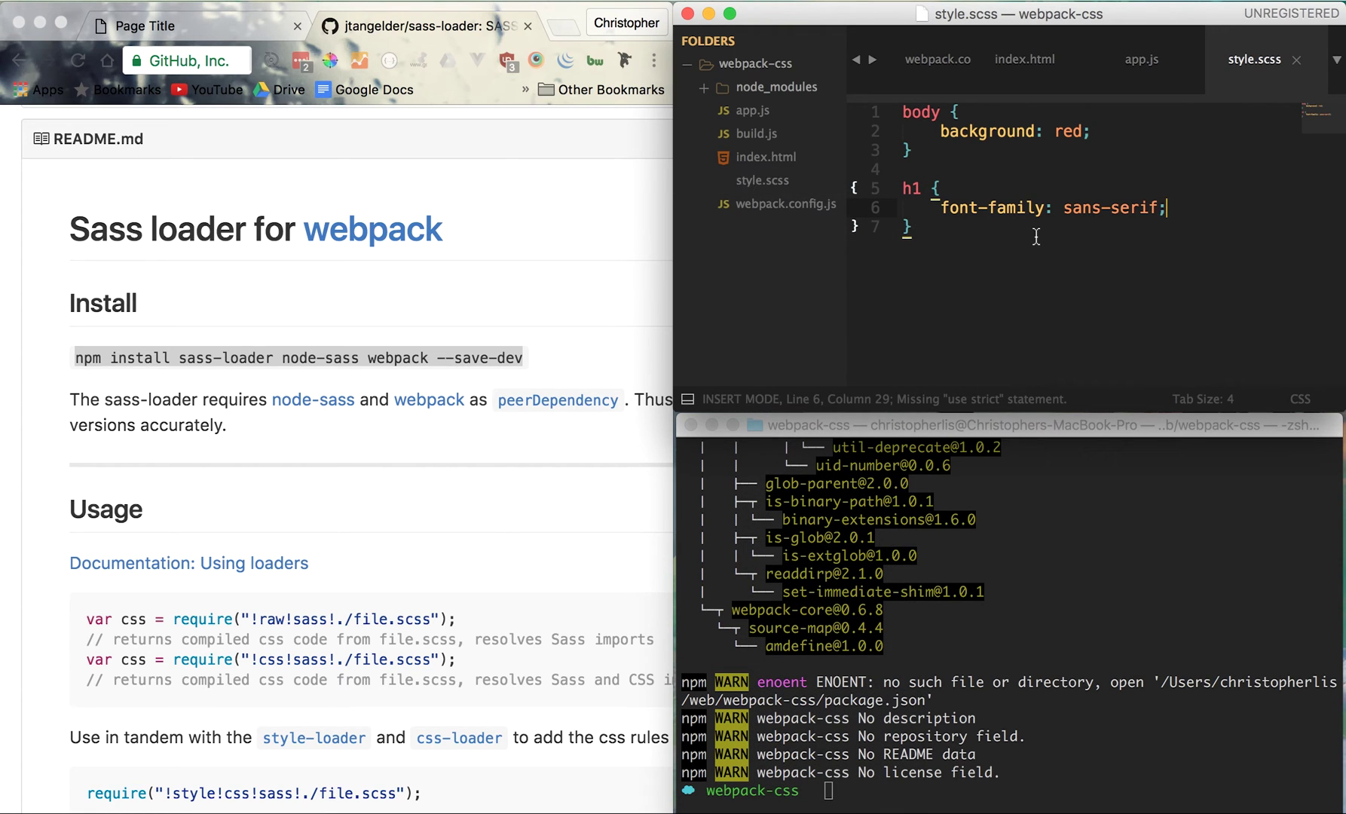
Point app.js's require at './style.scss', save, and run webpack in the terminal
key("super+alt+Left")
key("super+alt+Left")
key("super+alt+Right")
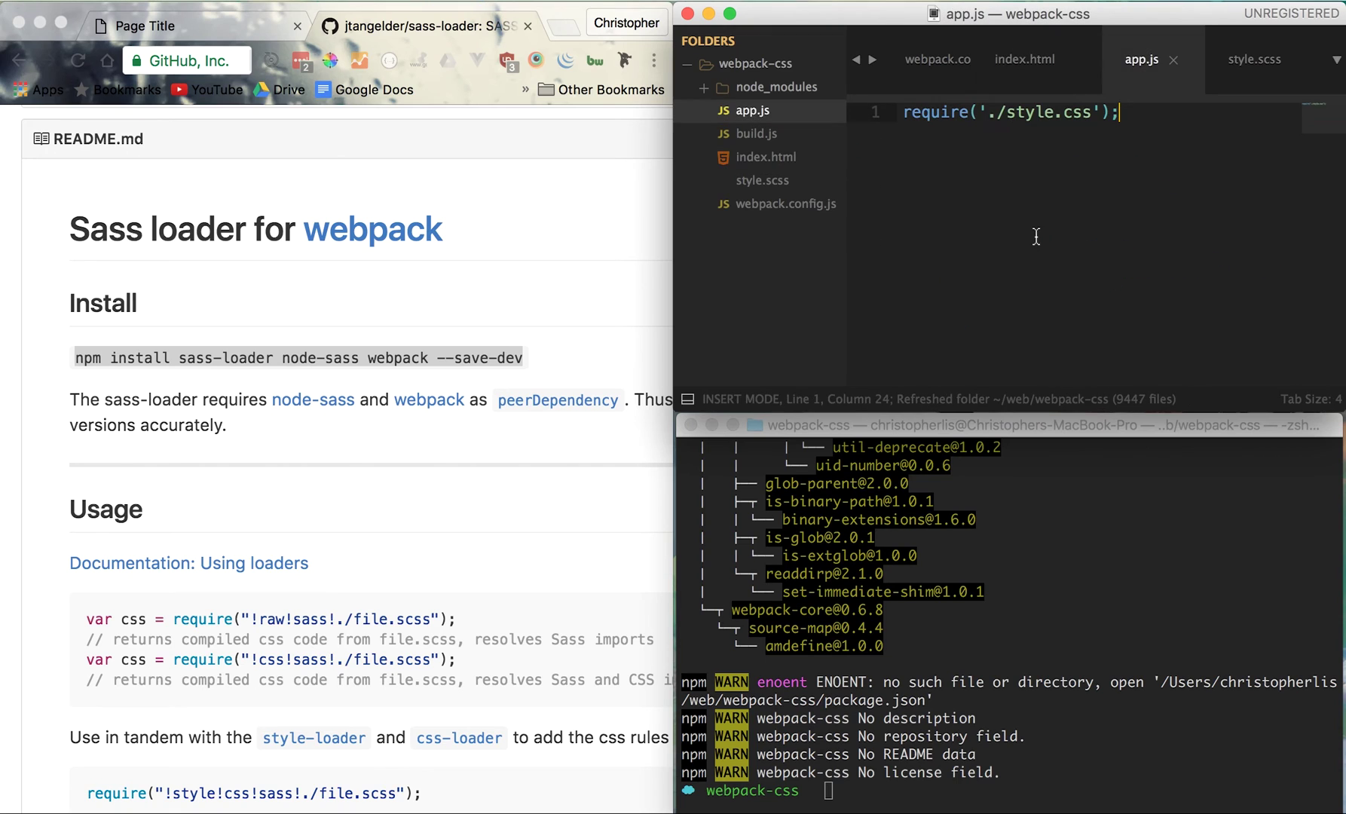
key("Escape")
type("i")
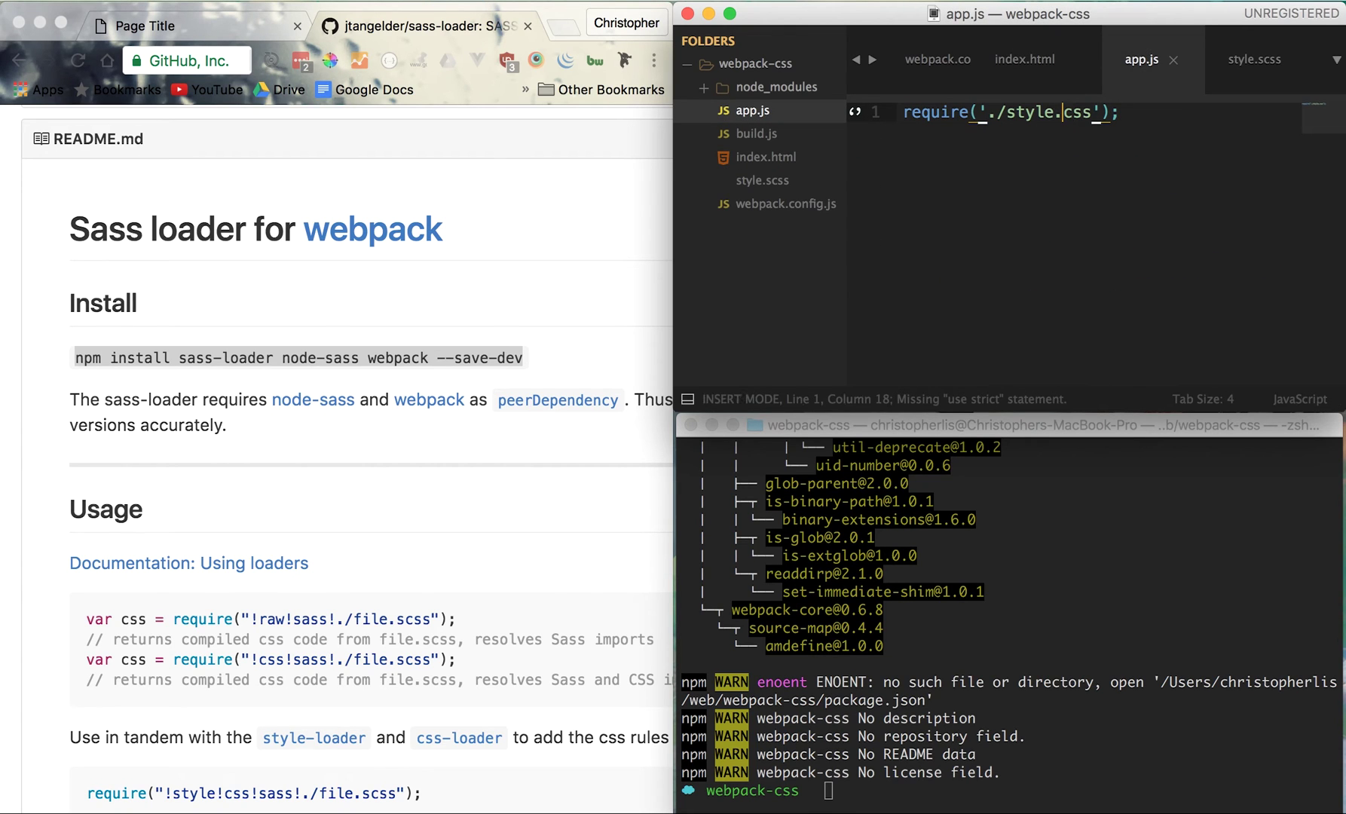
type("s")
key("super+s")
left_click(999, 559)
type("webpac")
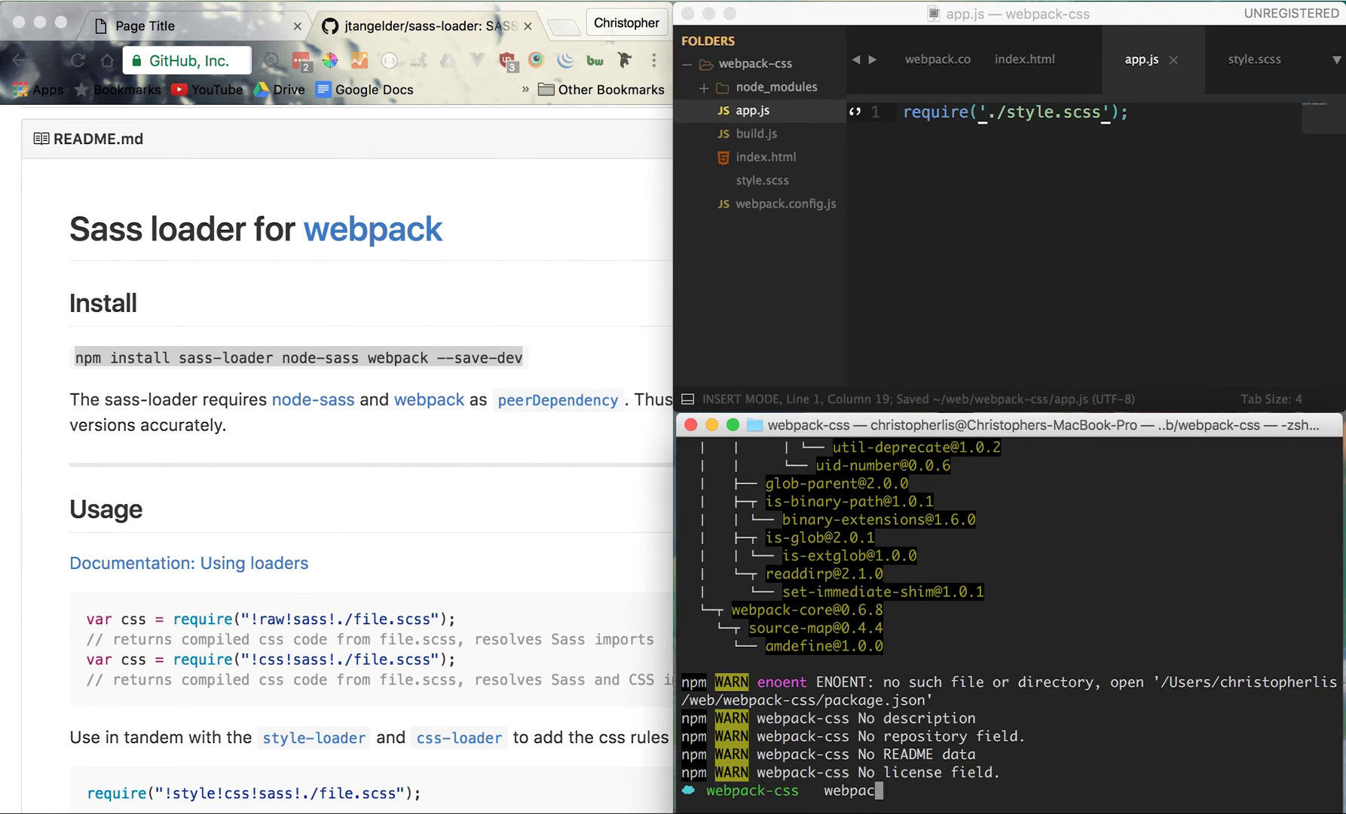
type("k")
key("Return")
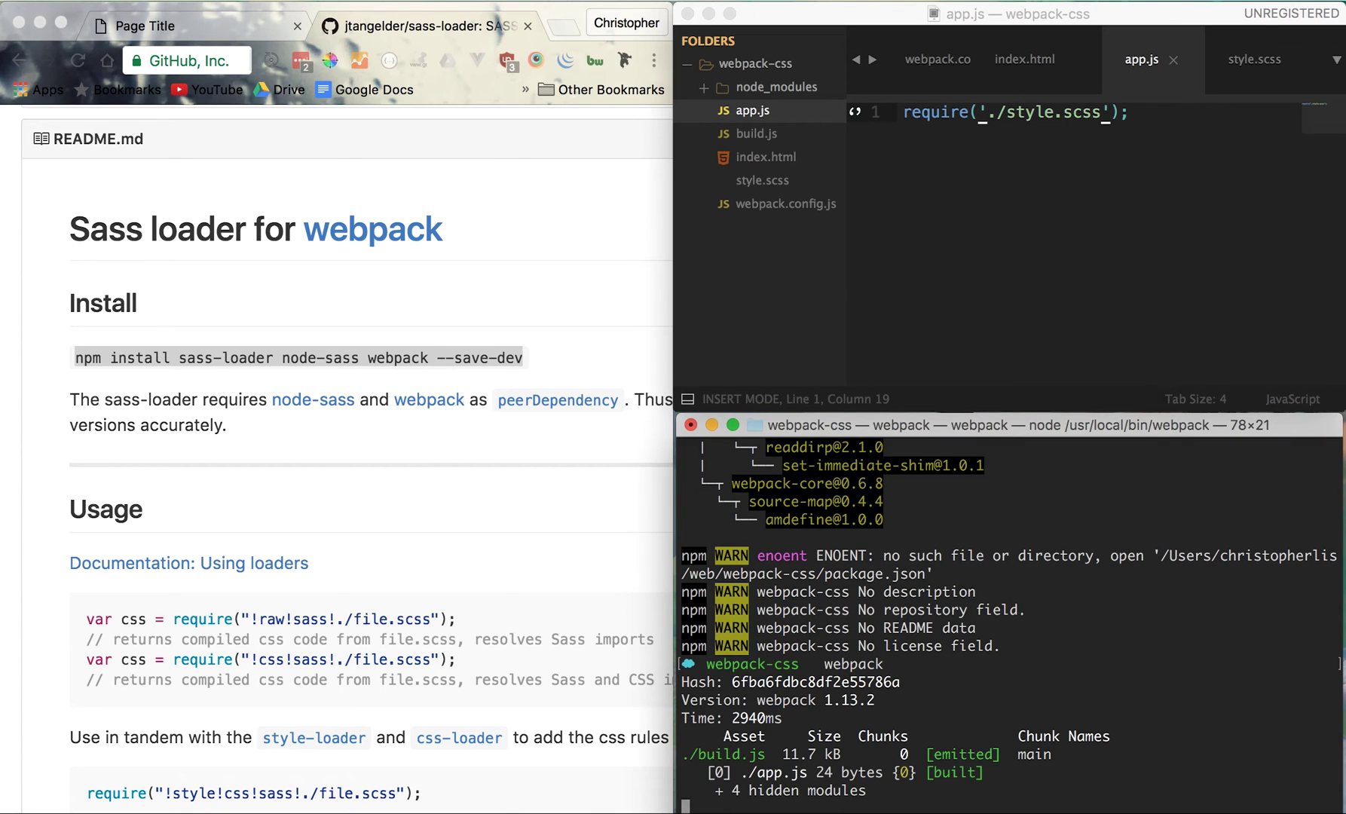
Move the h1 block inside the body rule of style.scss and save
left_click(1222, 68)
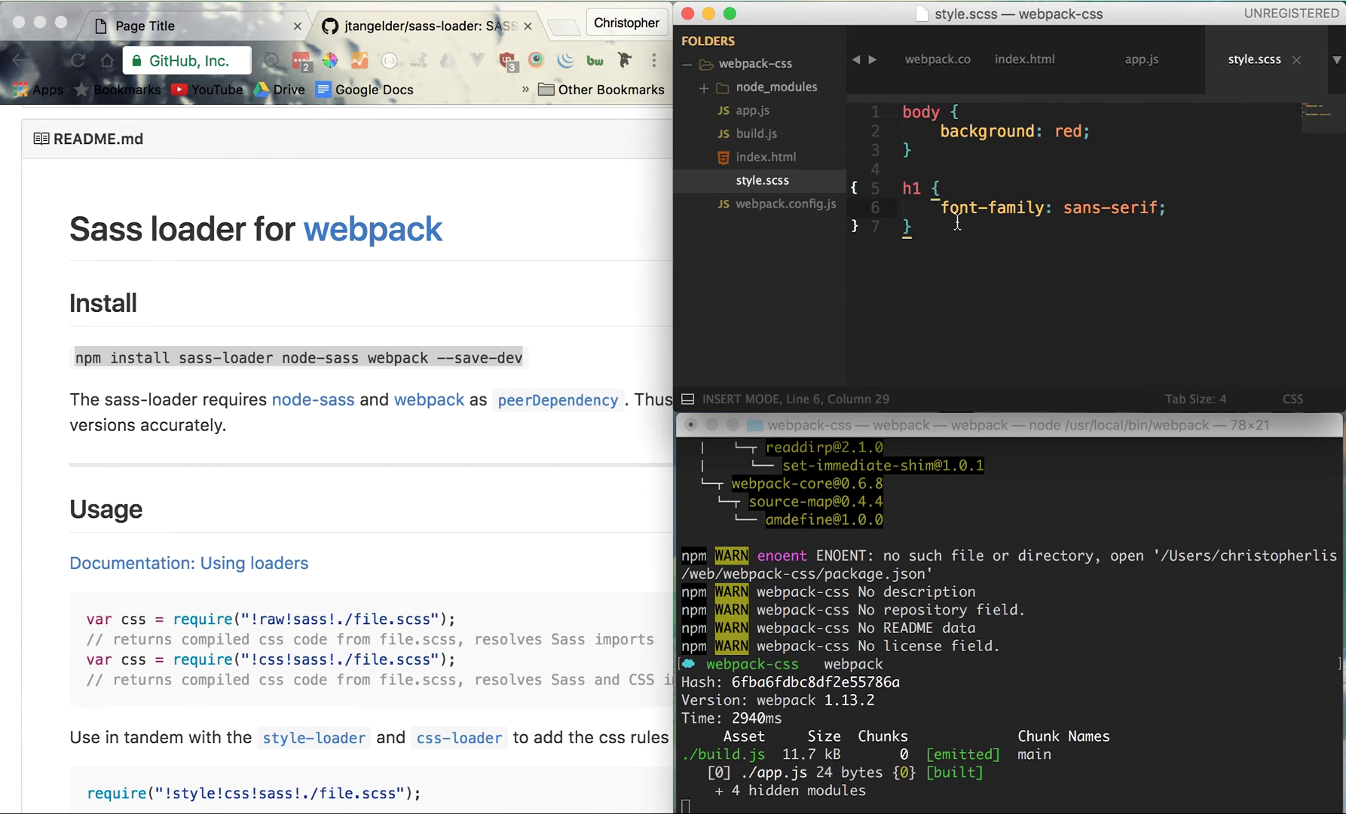
key("Escape")
key("V")
key("k")
key("k")
key("d")
key("O")
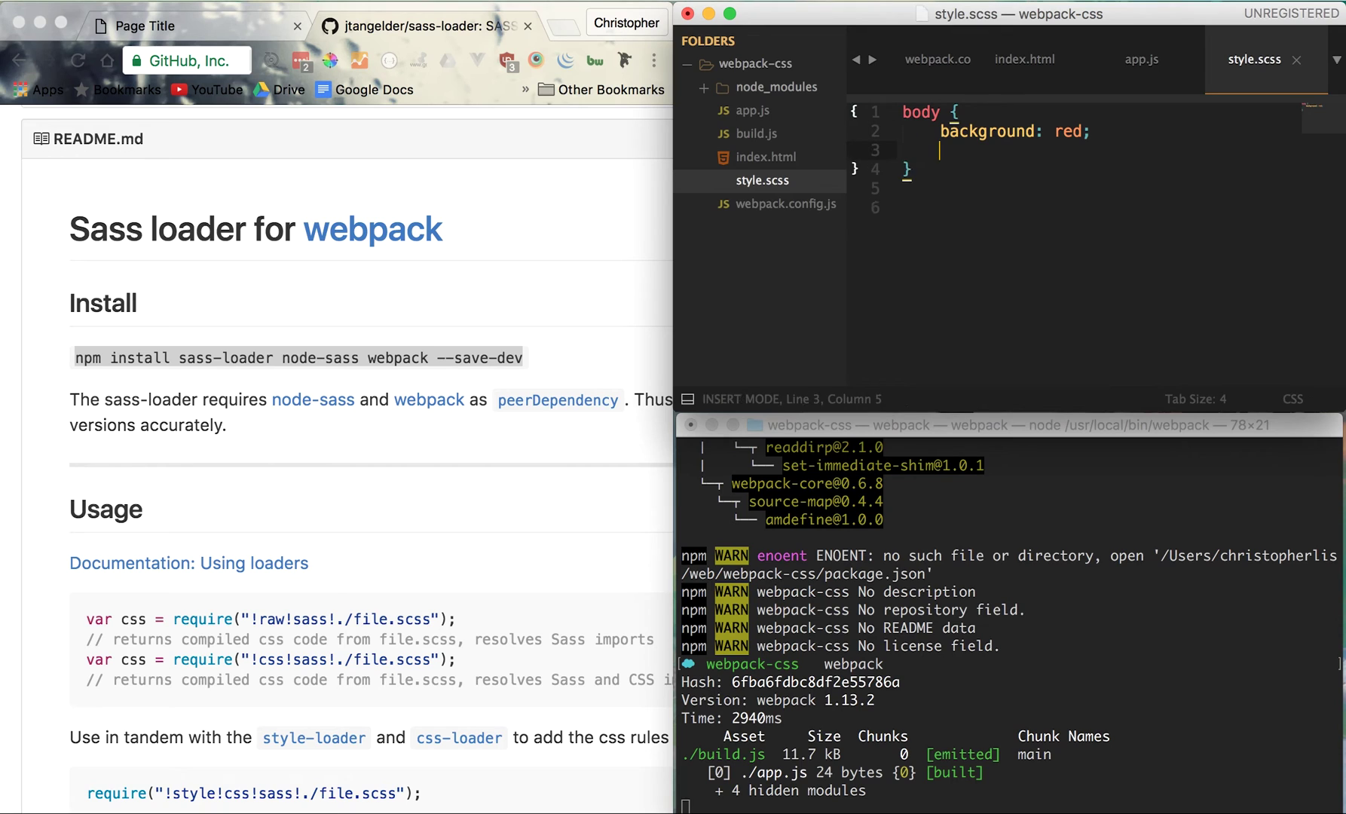
key("super+v")
key("Escape")
key("super+s")
key("V")
key("j")
key("j")
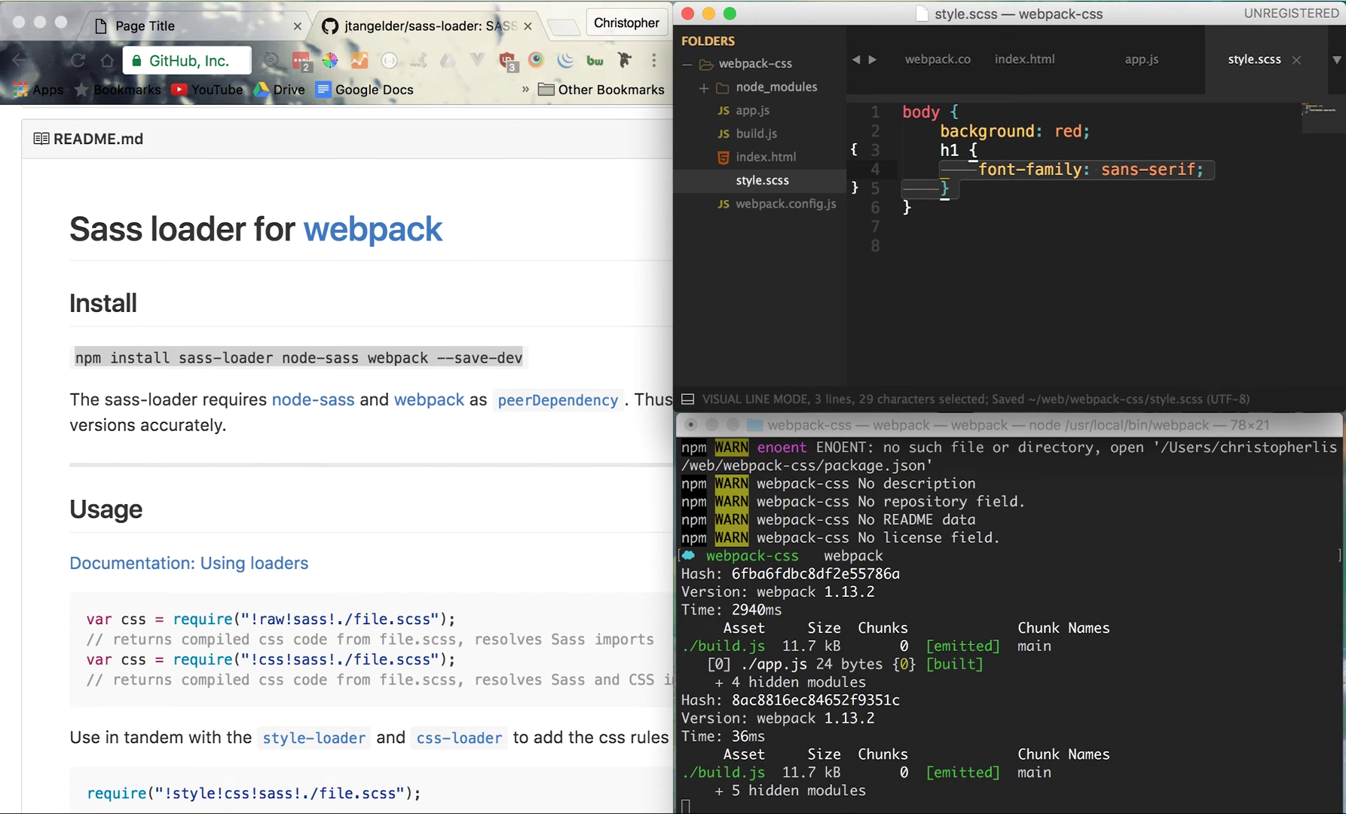
Open DevTools on the Hello World page and reload to see the nested styles
left_click(304, 246)
key("super+1")
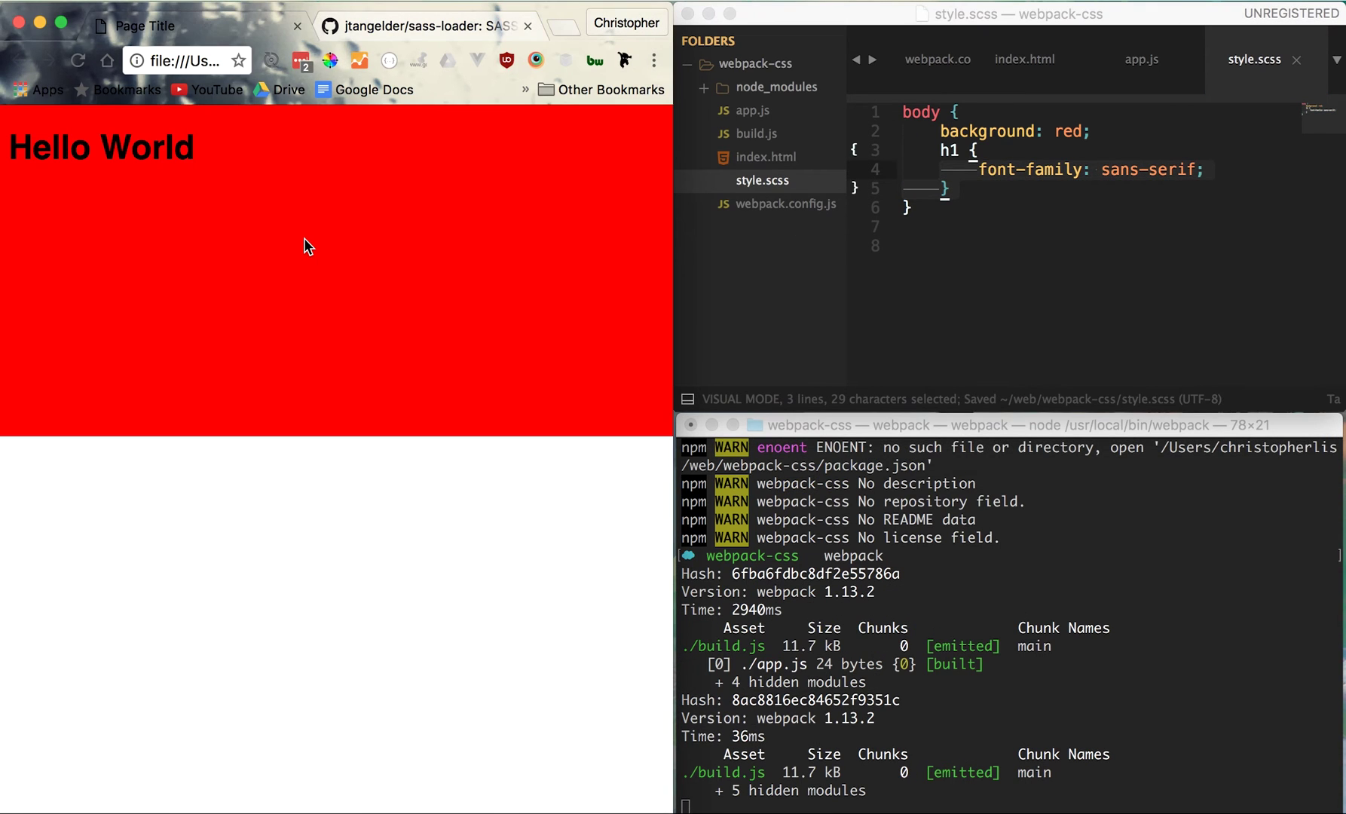
key("super+alt+i")
key("super+r")
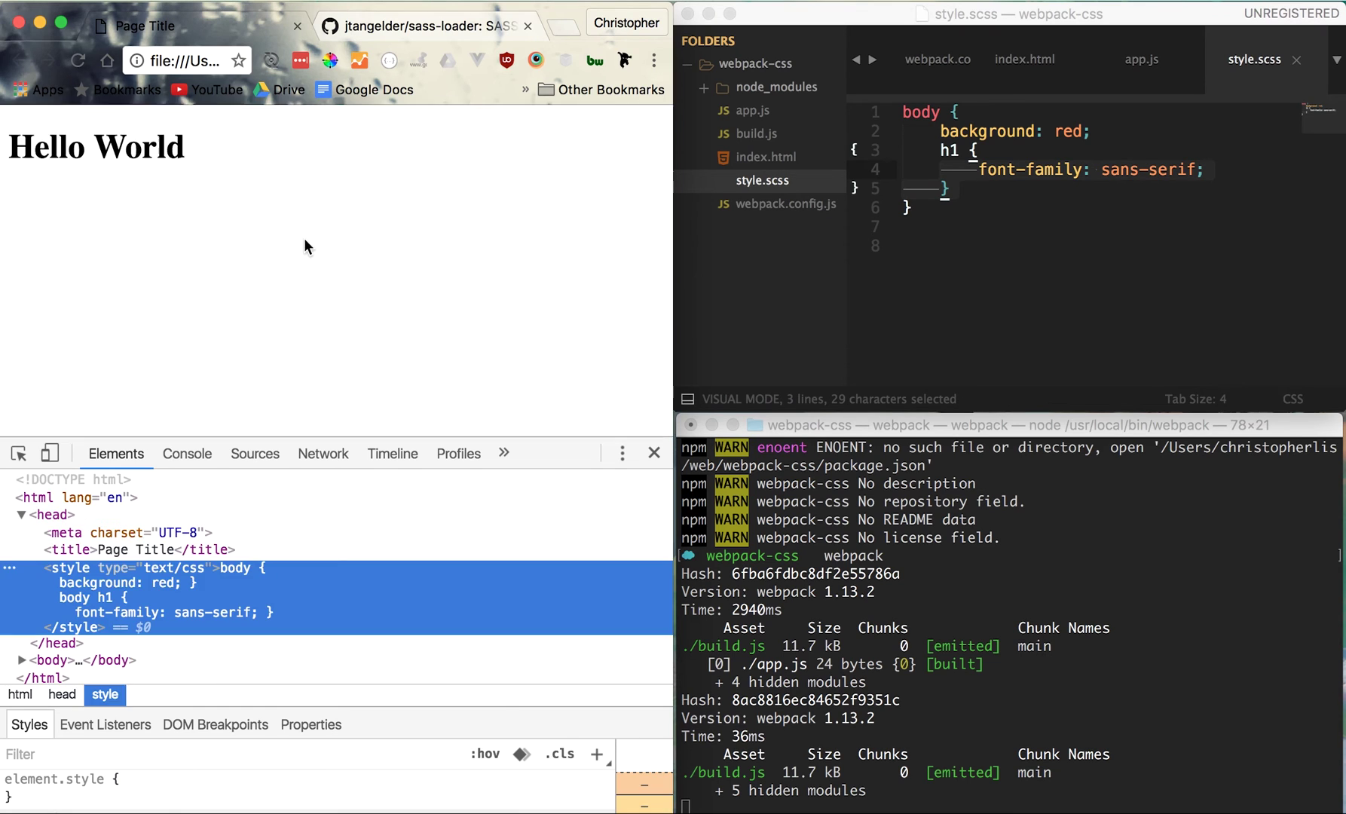
left_click(942, 168)
Delete then restore the font-family line, saving and reloading the page after each change
key("d")
key("d")
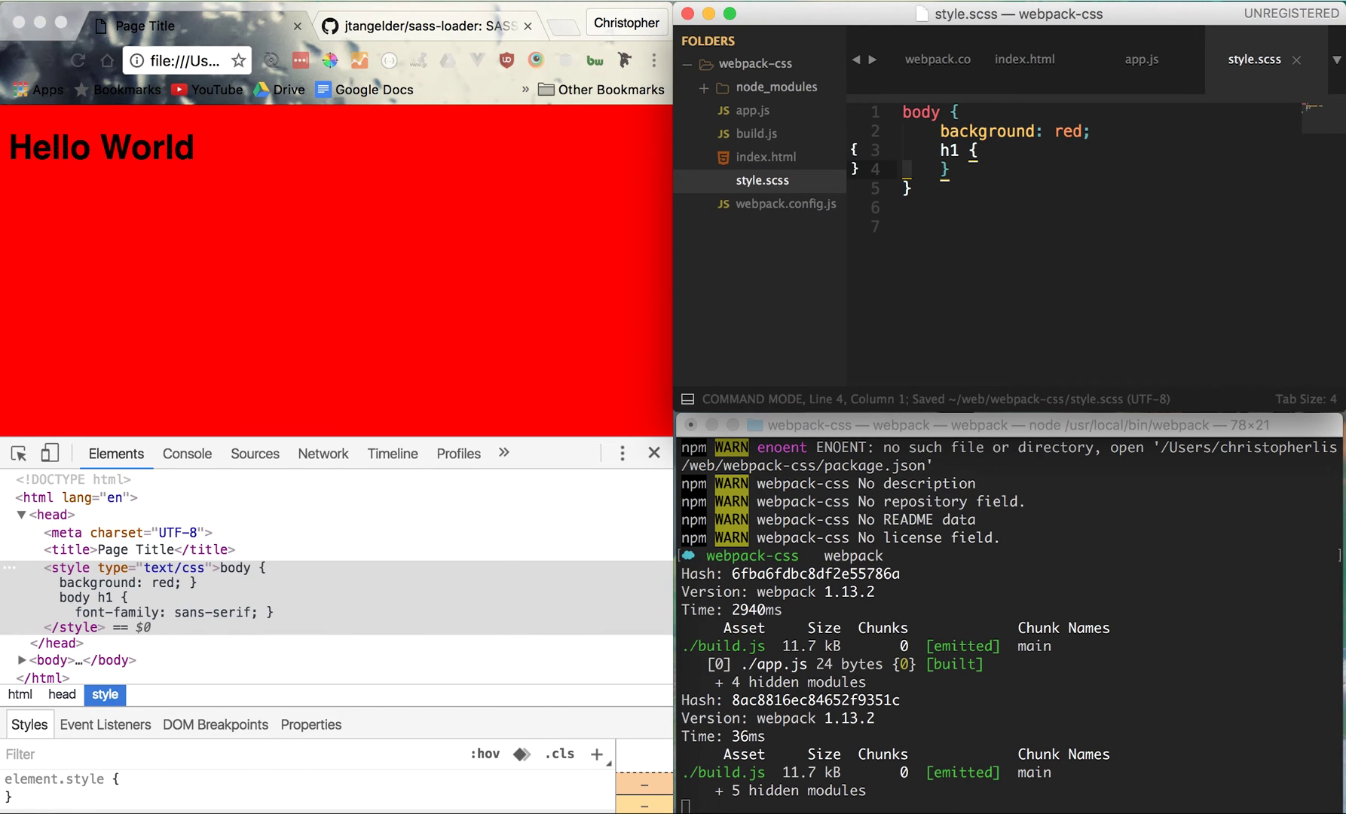
key("super+s")
left_click(368, 197)
key("super+r")
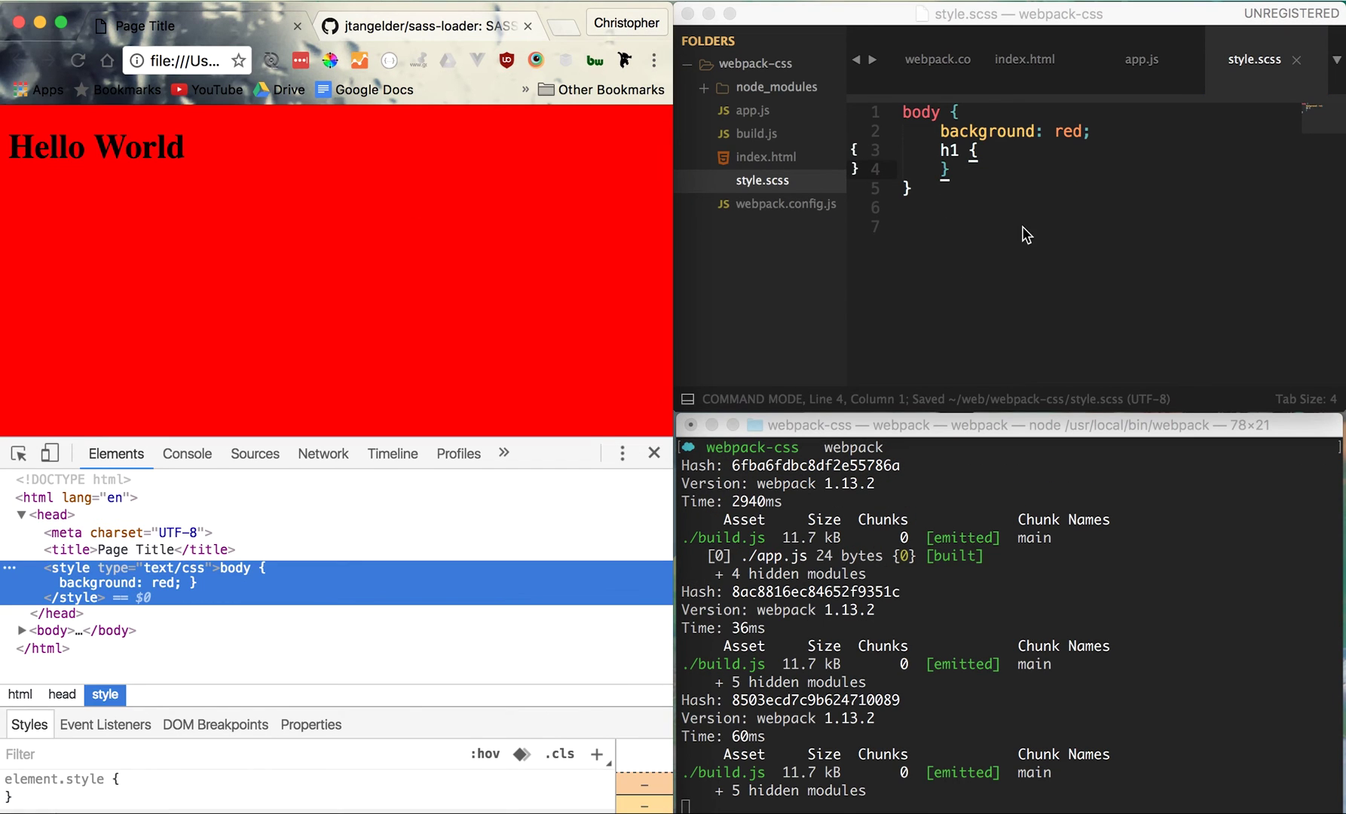
left_click(1022, 226)
key("u")
key("super+s")
left_click(409, 261)
key("super+r")
left_click(1185, 272)
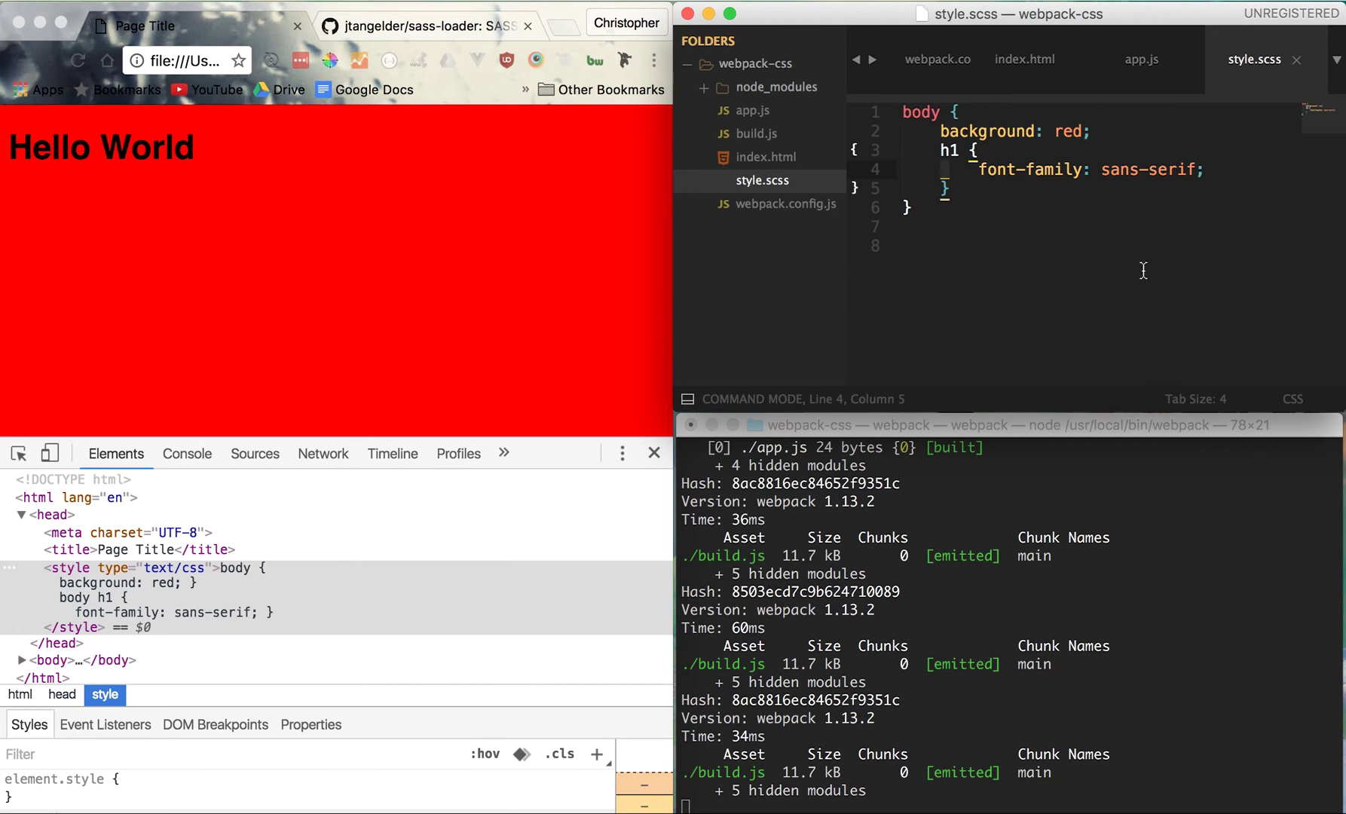
left_click(499, 223)
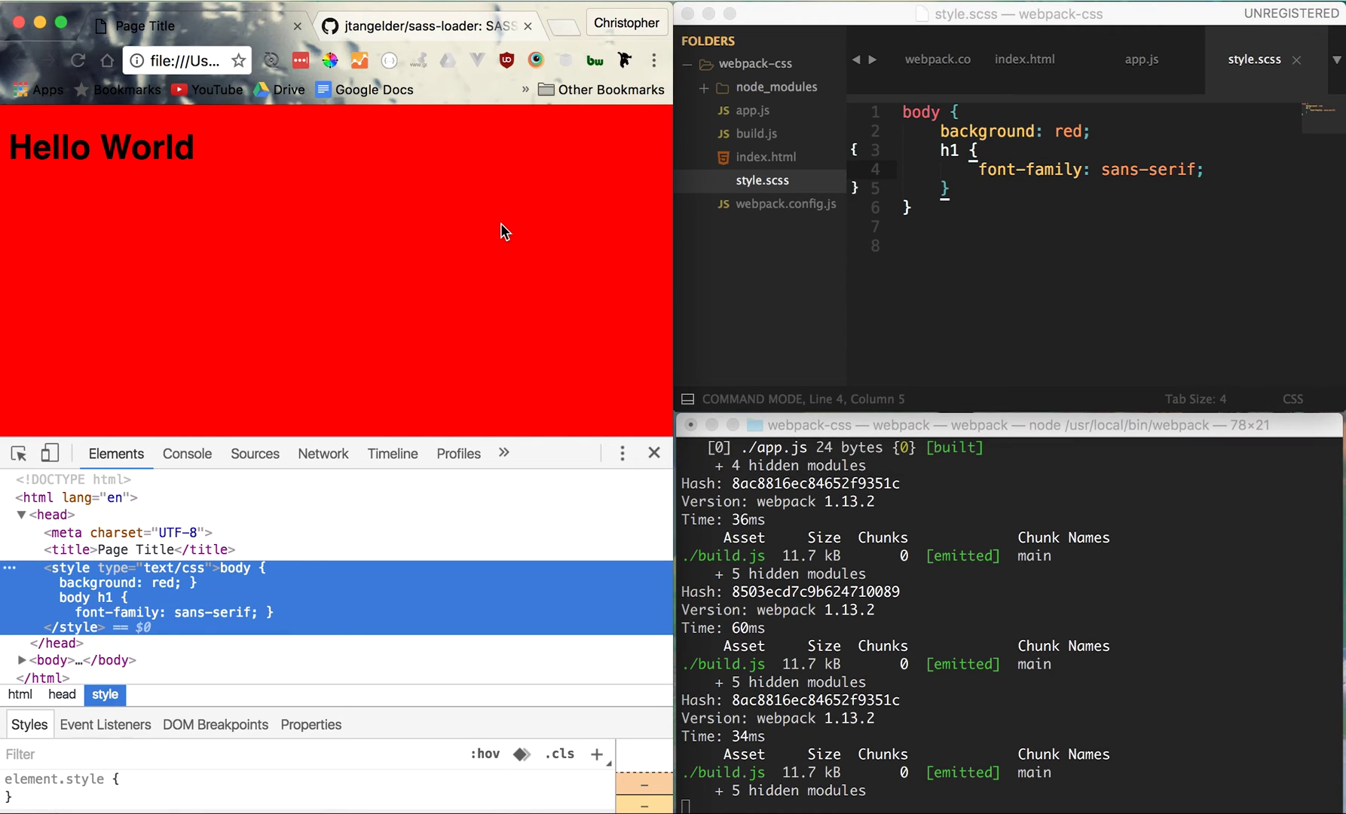
Search 'webpack babel' and open the babel-loader GitHub repository
key("super+r")
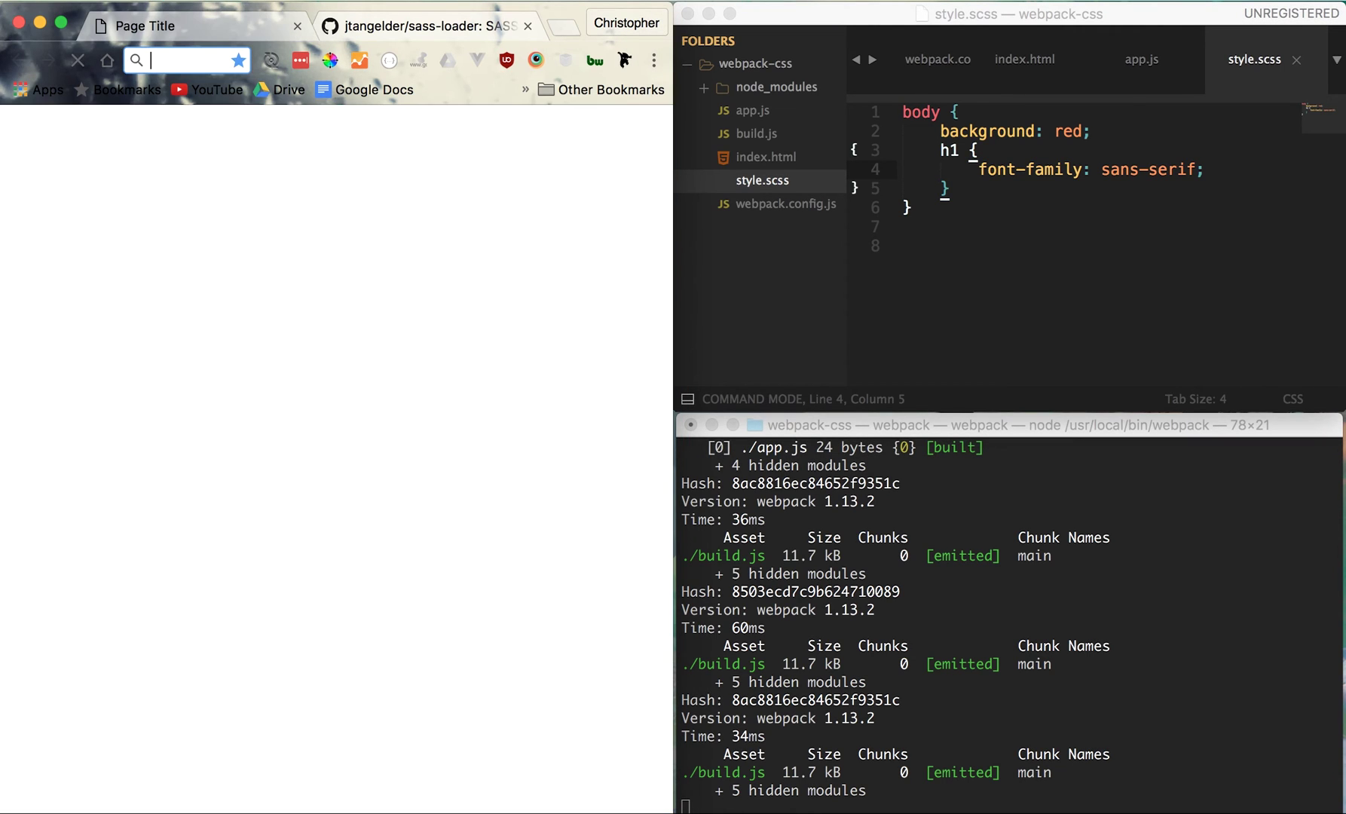
type("webpa")
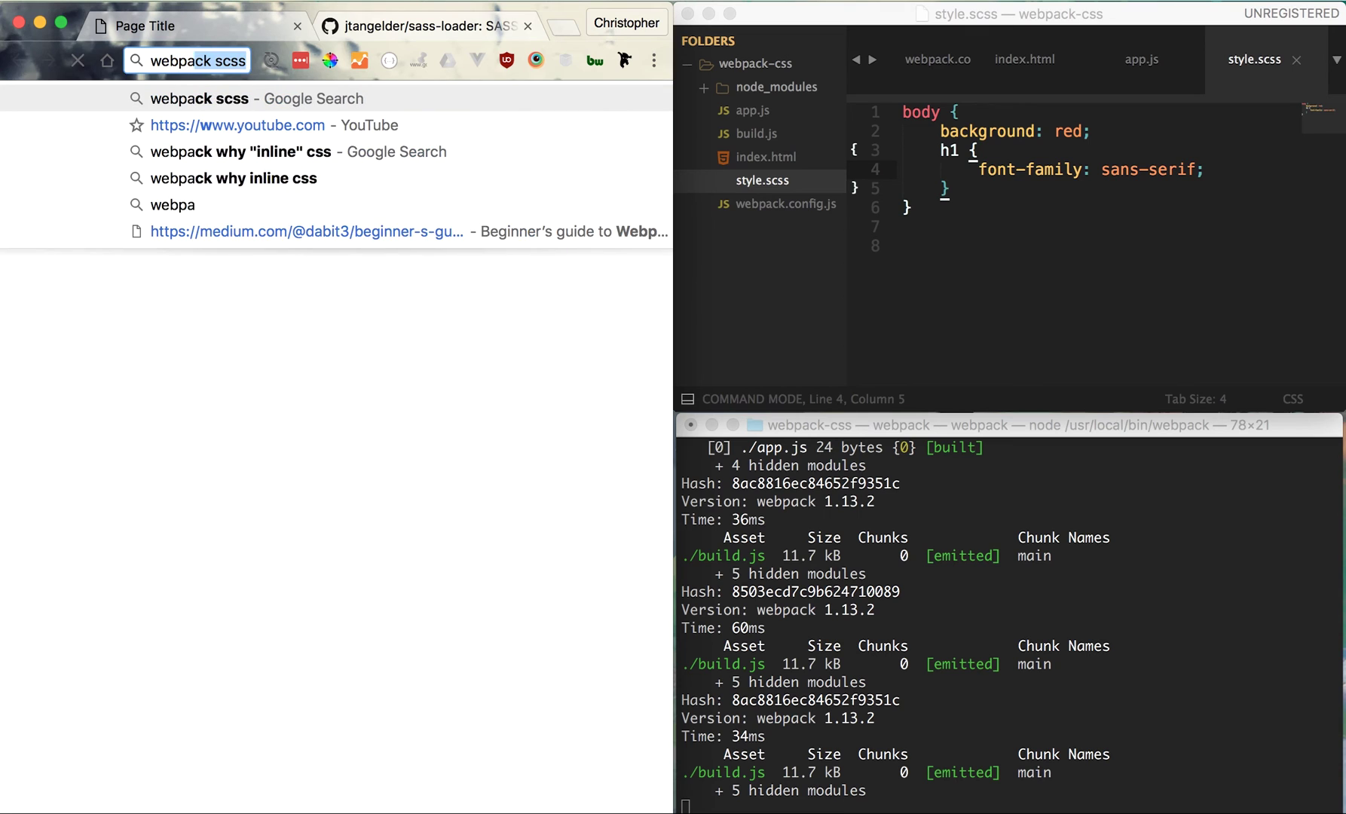
type("ck babel")
key("Return")
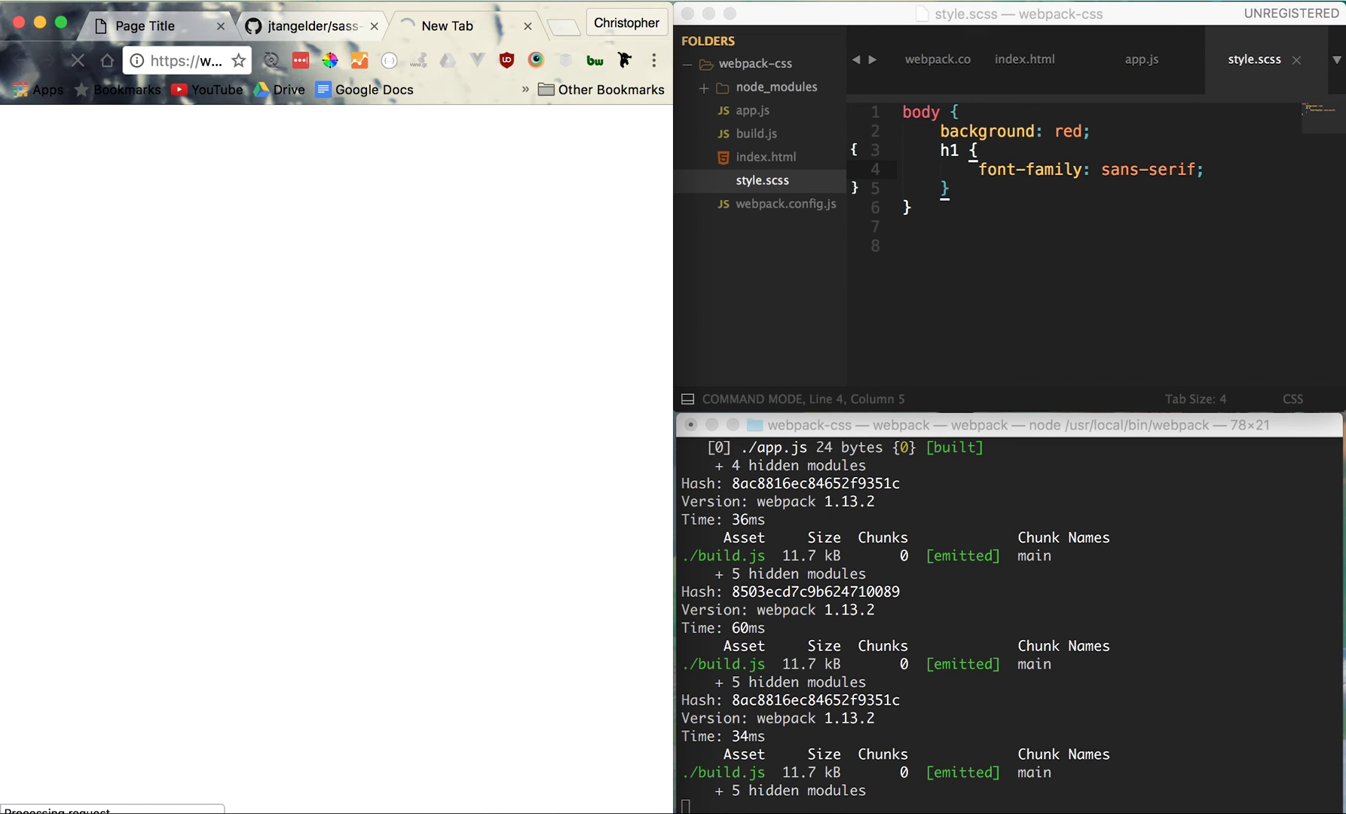
left_click(305, 301)
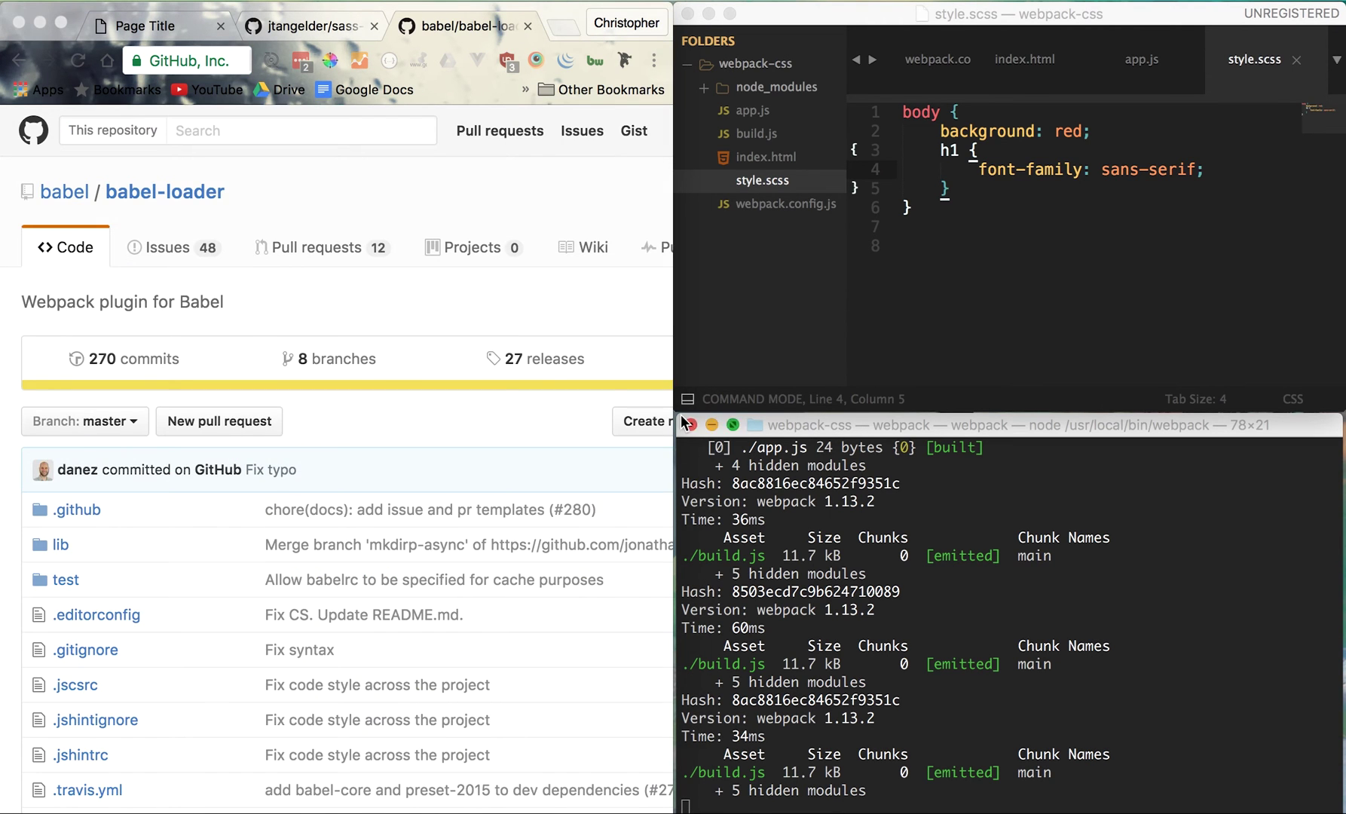
scroll(538, 355, "down", 5)
scroll(538, 355, "down", 4)
scroll(443, 464, "up", 1)
scroll(442, 458, "down", 1)
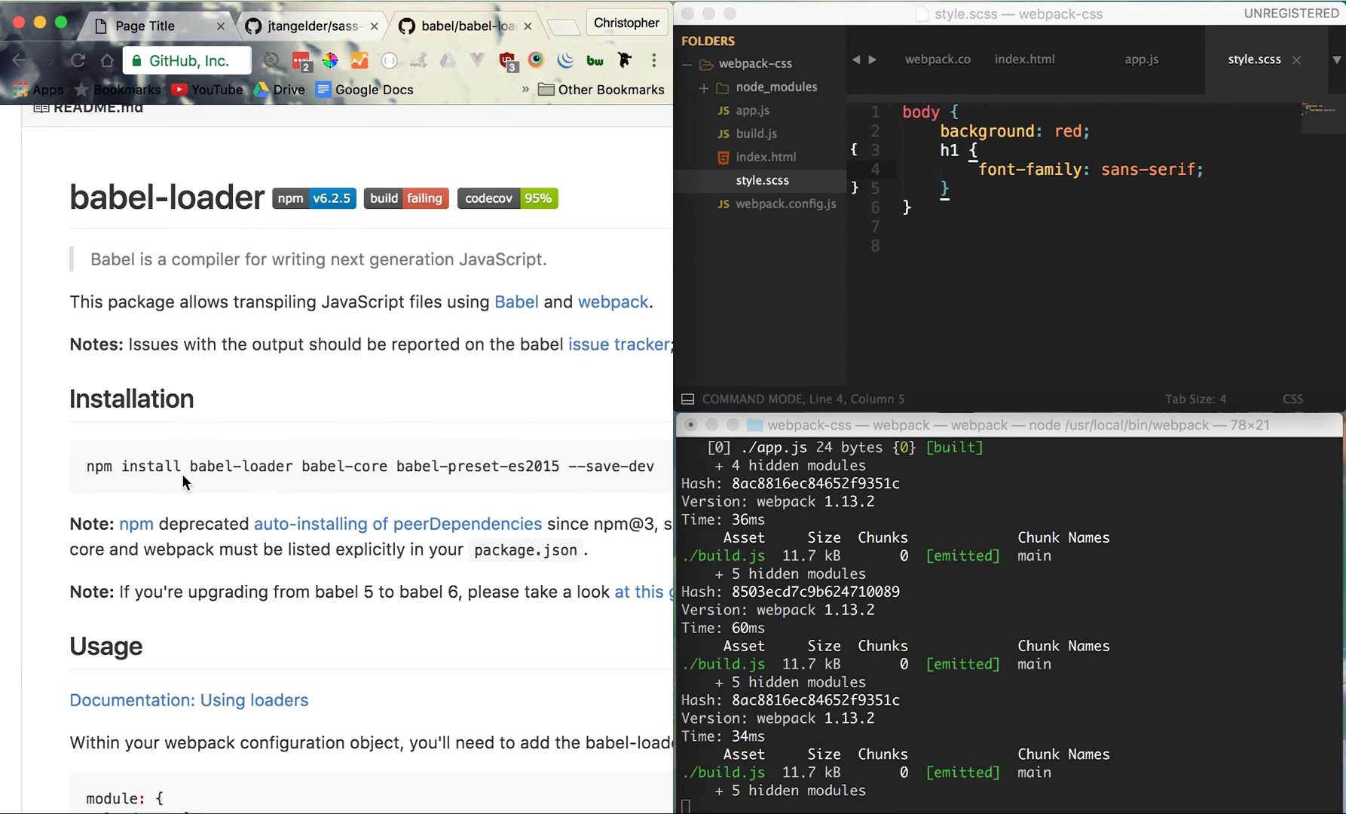
Copy the npm install command, stop webpack, and run the install in the terminal
left_click_drag(83, 465, 657, 466)
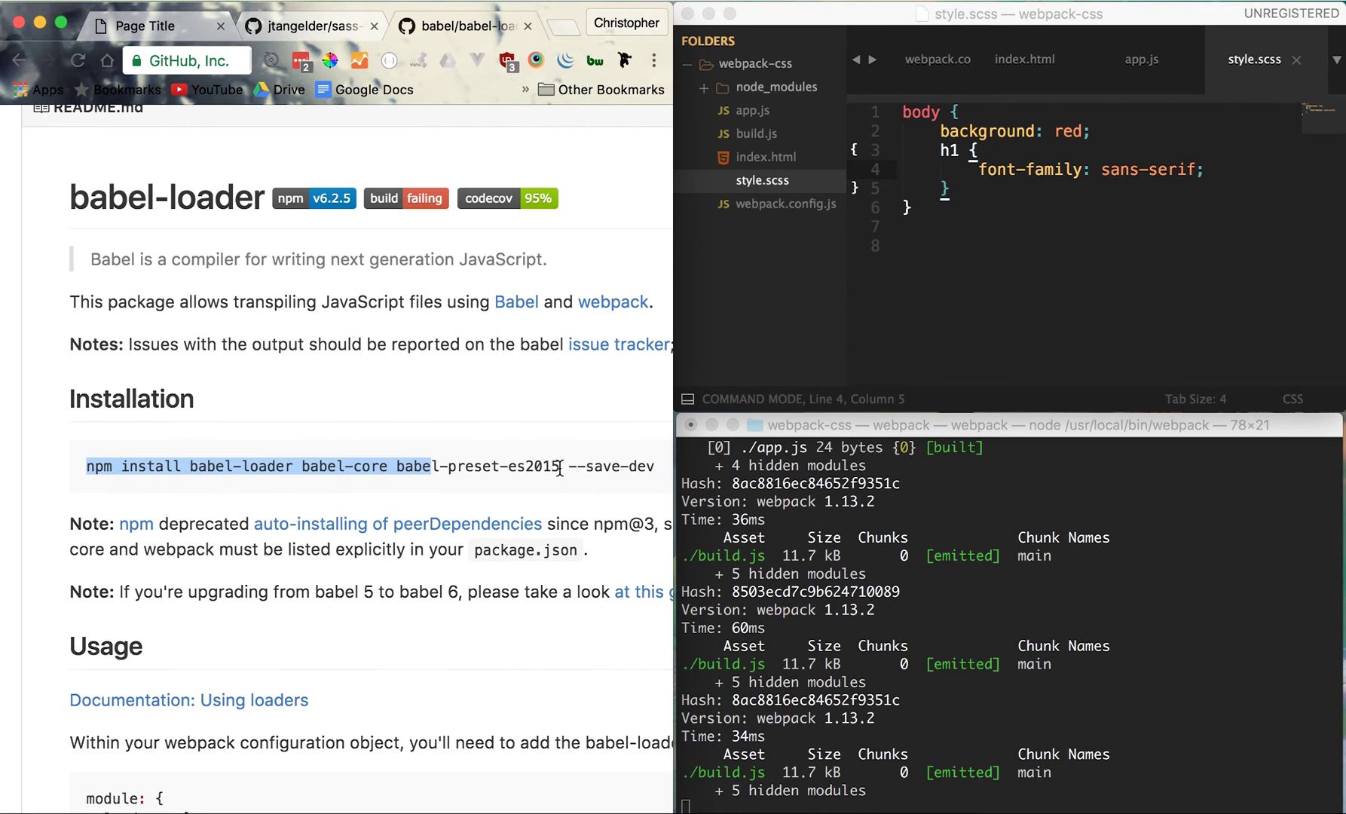
left_click(779, 518)
key("ctrl+c")
key("super+v")
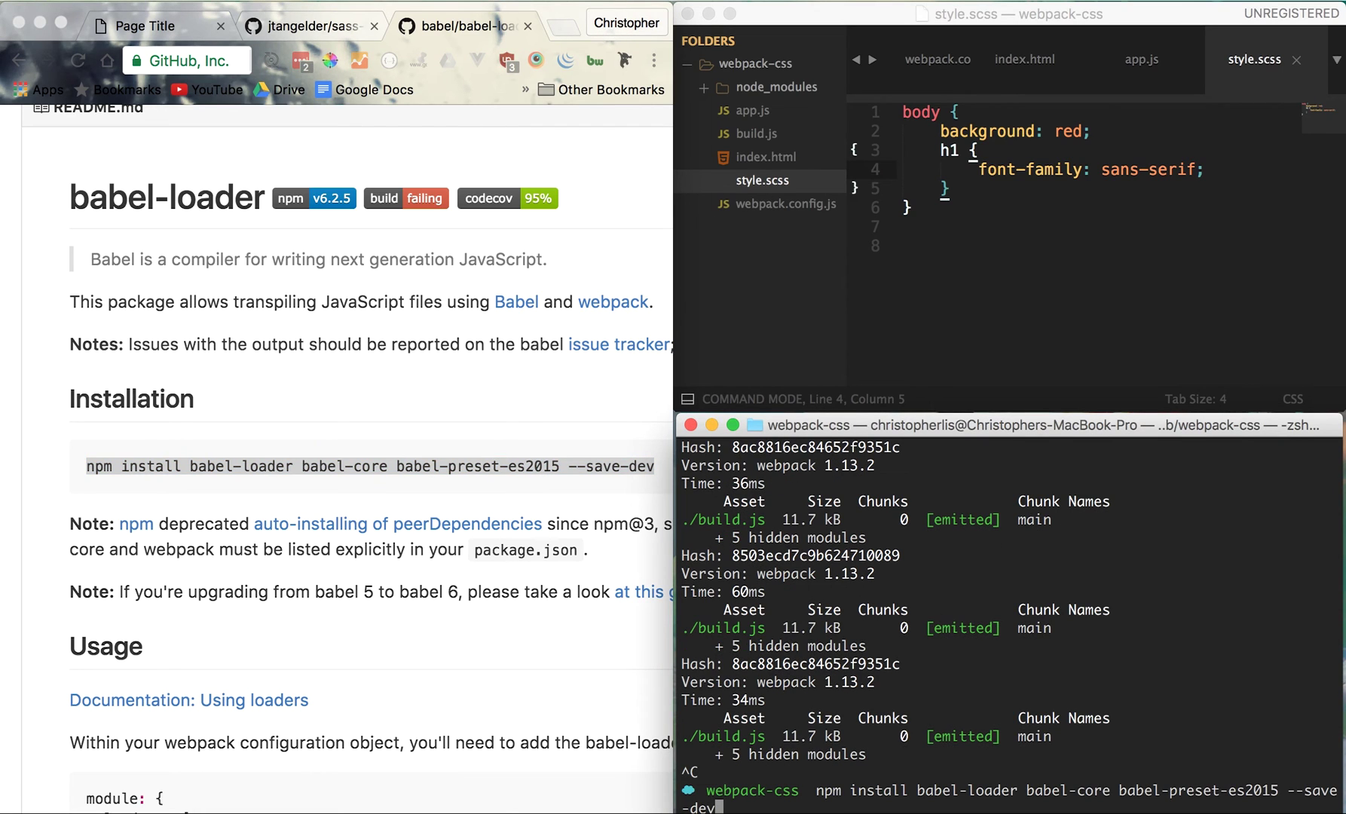
key("Return")
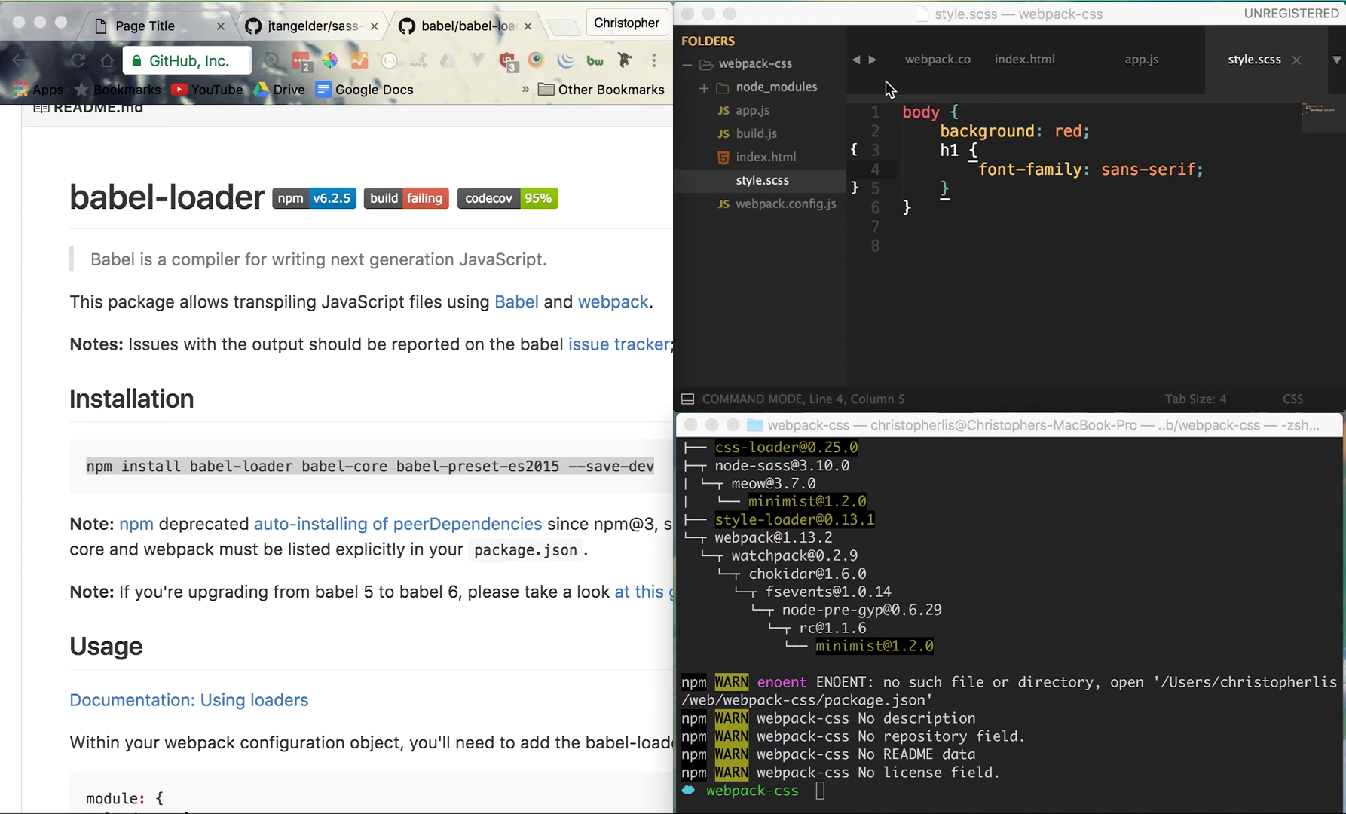
Start a second loader object after the first one in webpack.config.js and save
left_click(784, 203)
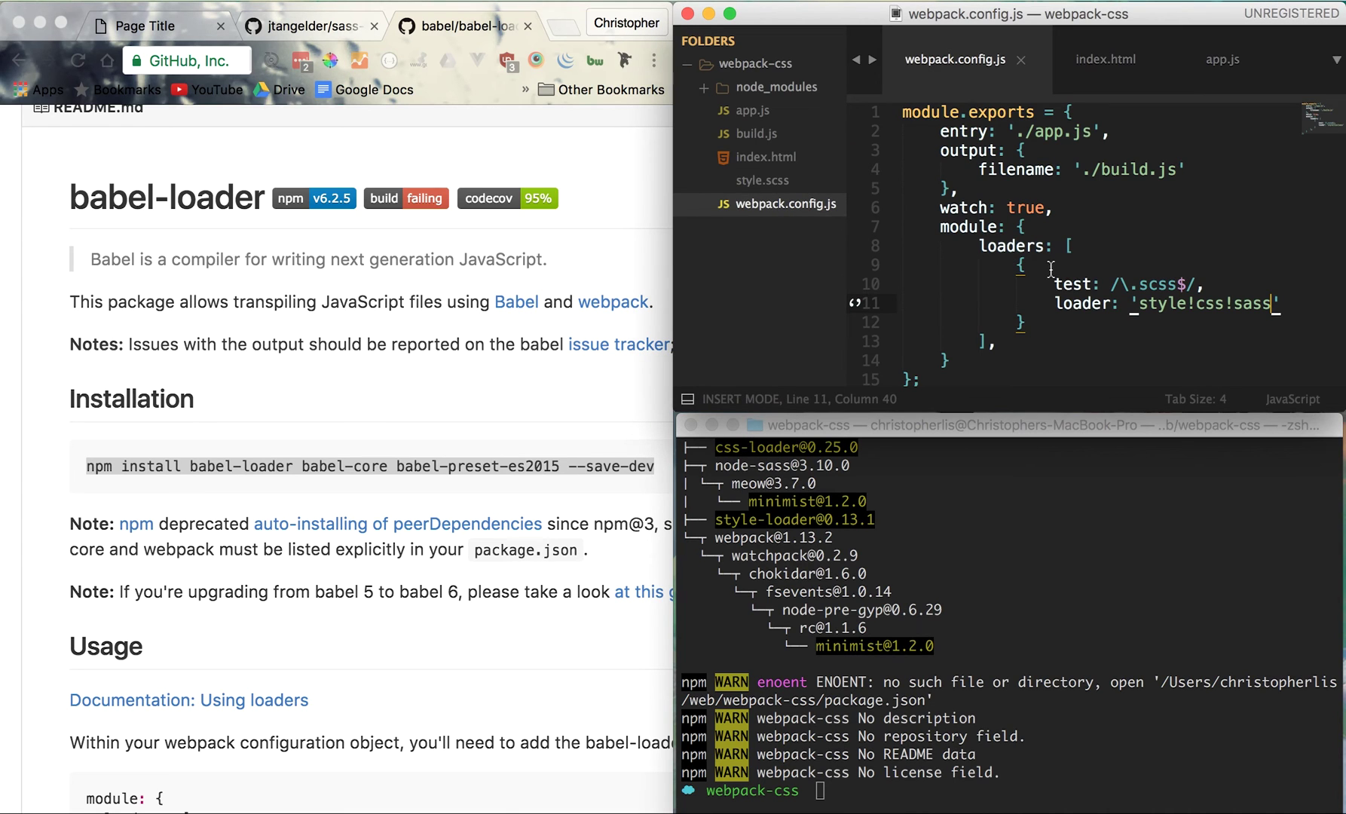
left_click(1051, 344)
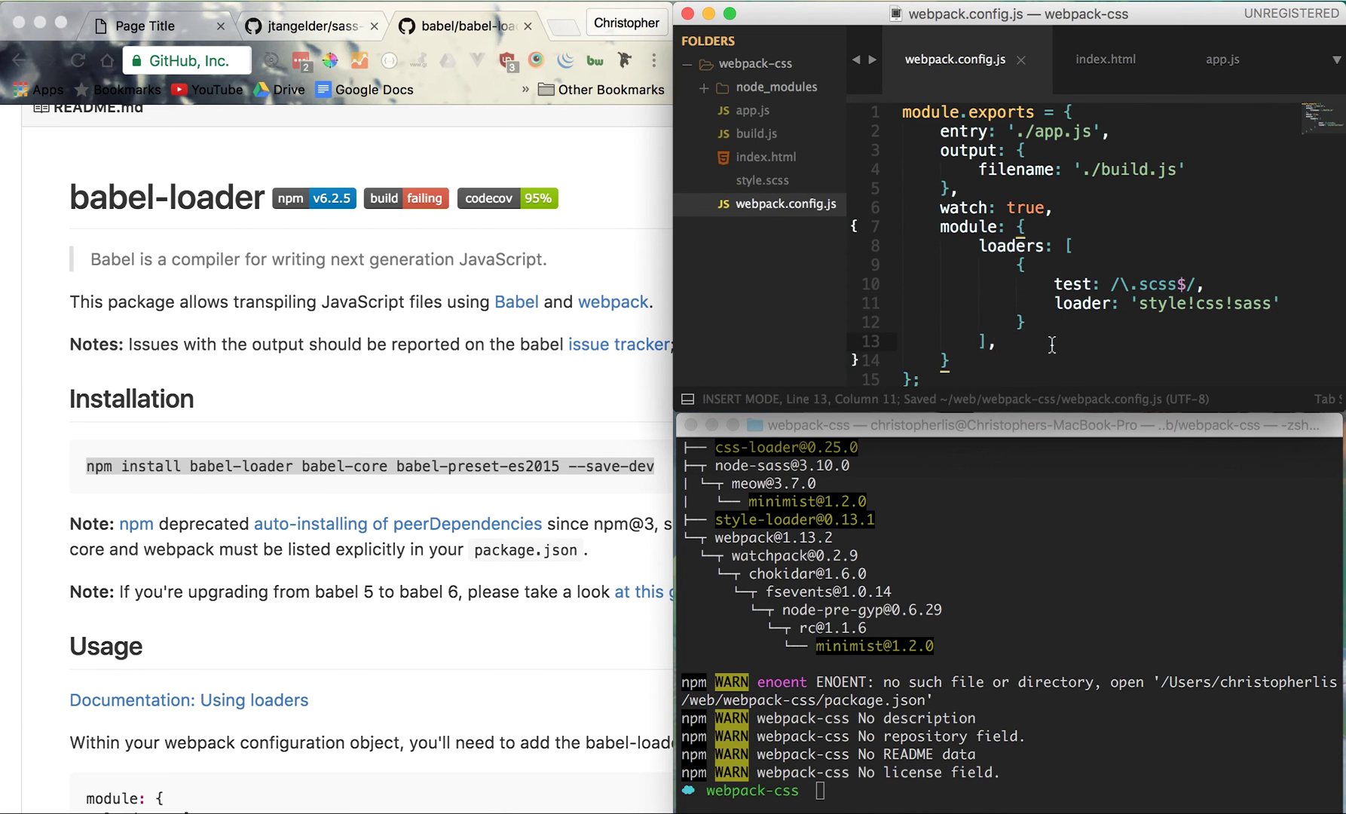
key("Escape")
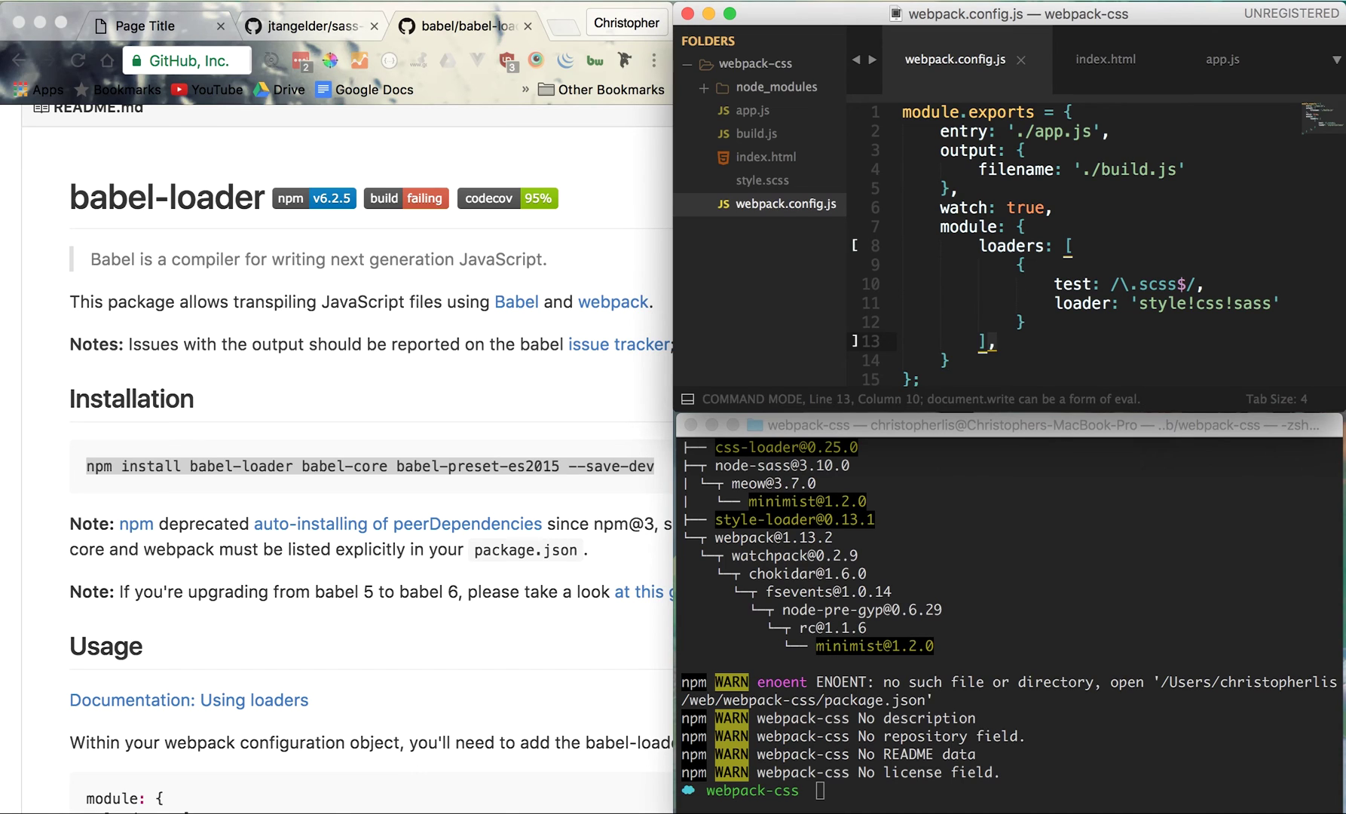
key("shift+o")
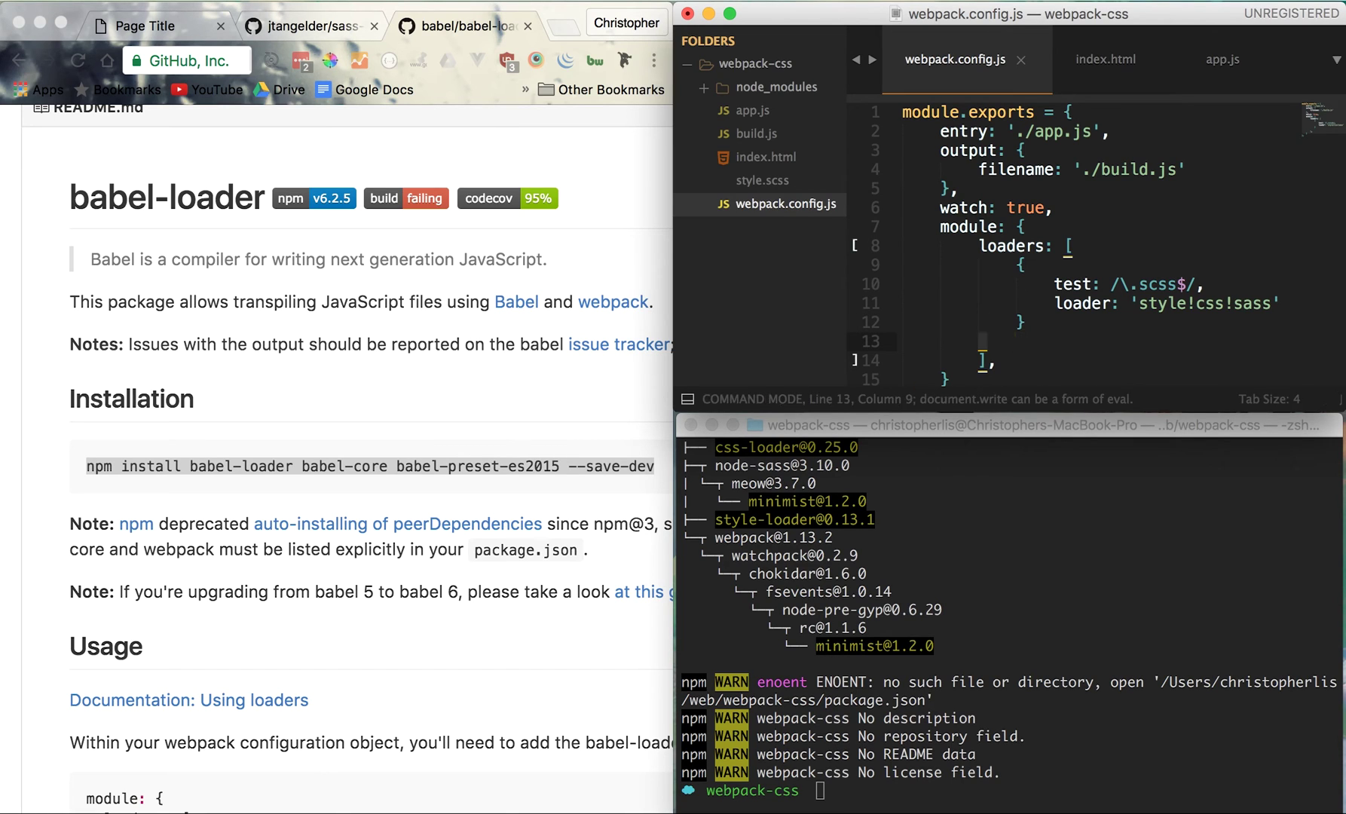
key("Up")
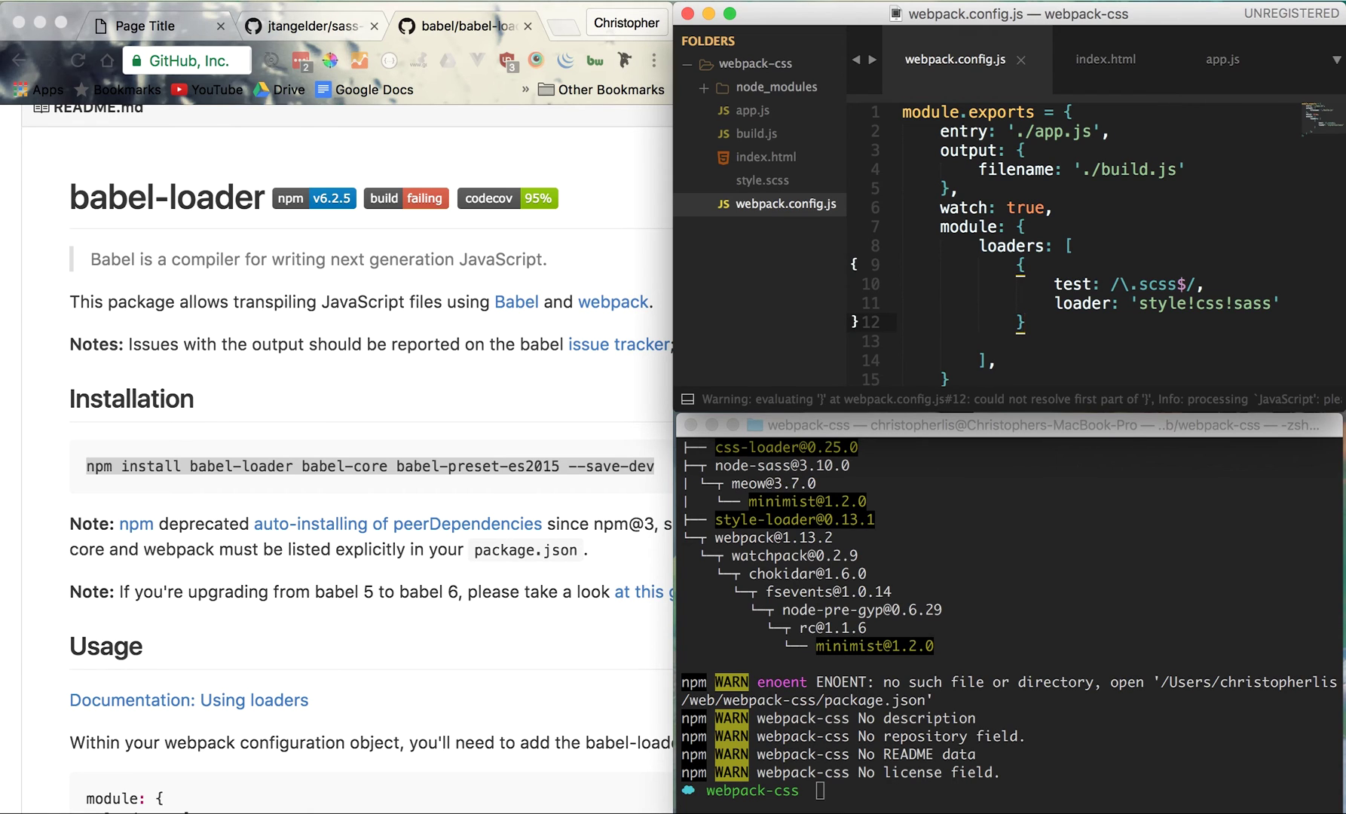
type(",")
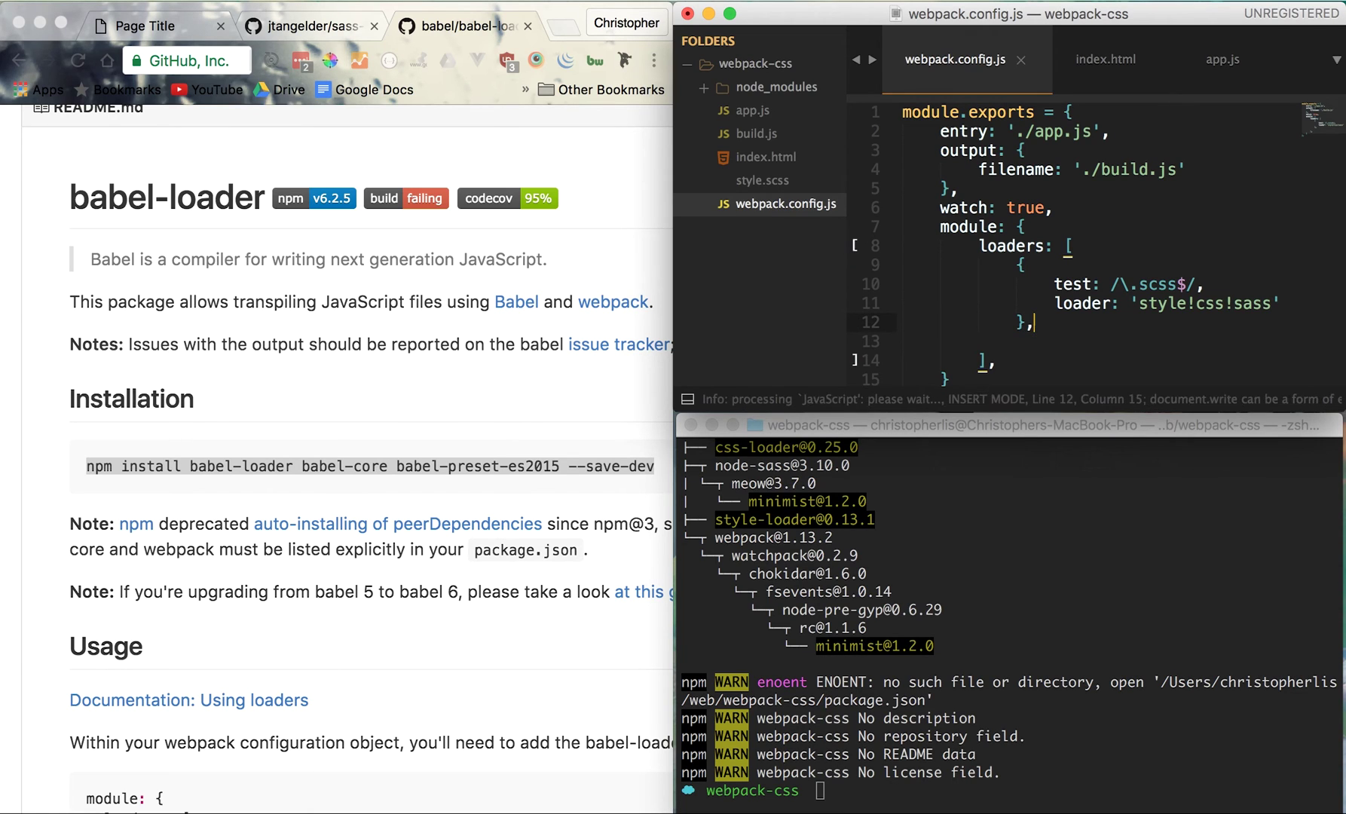
key("Return")
type("{")
key("Return")
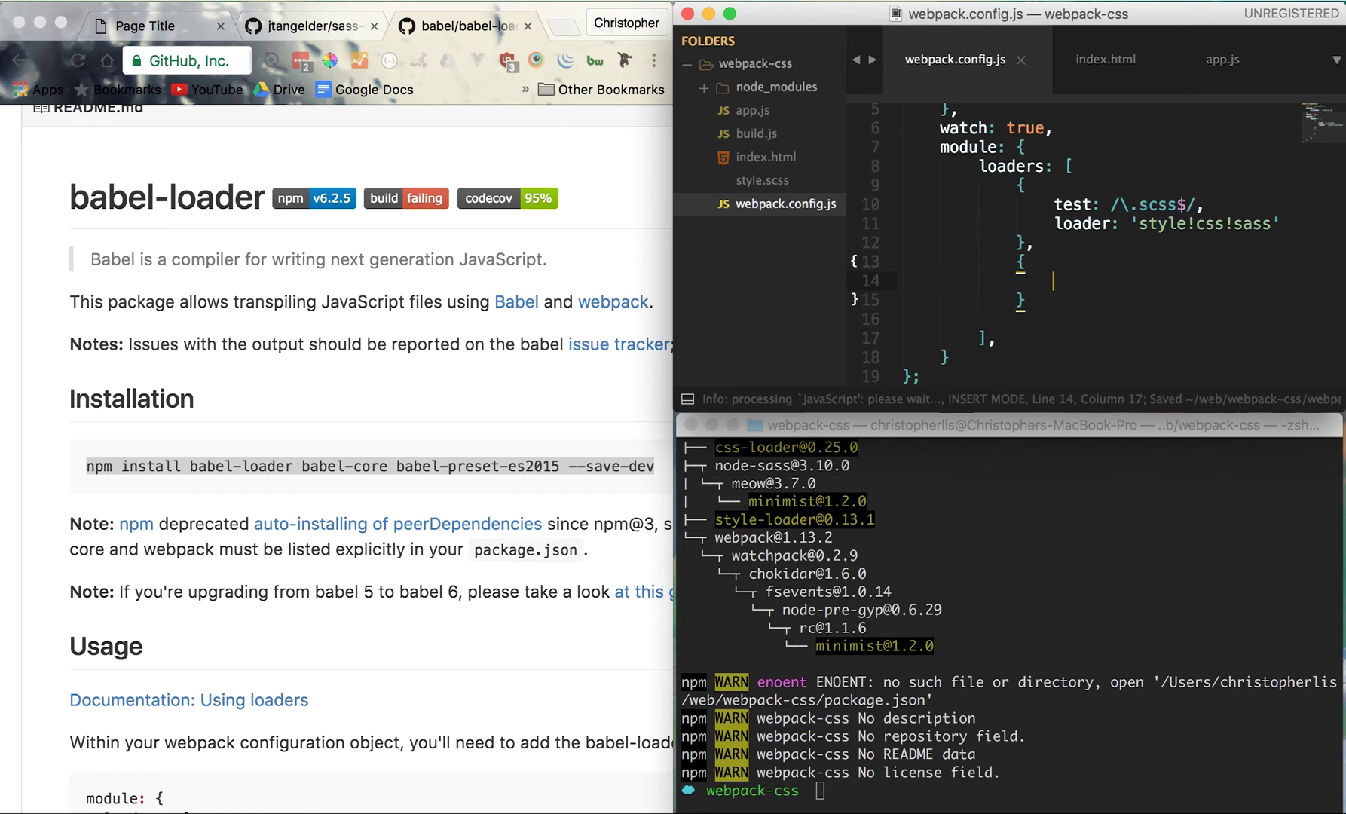
key("ctrl+s")
type("test")
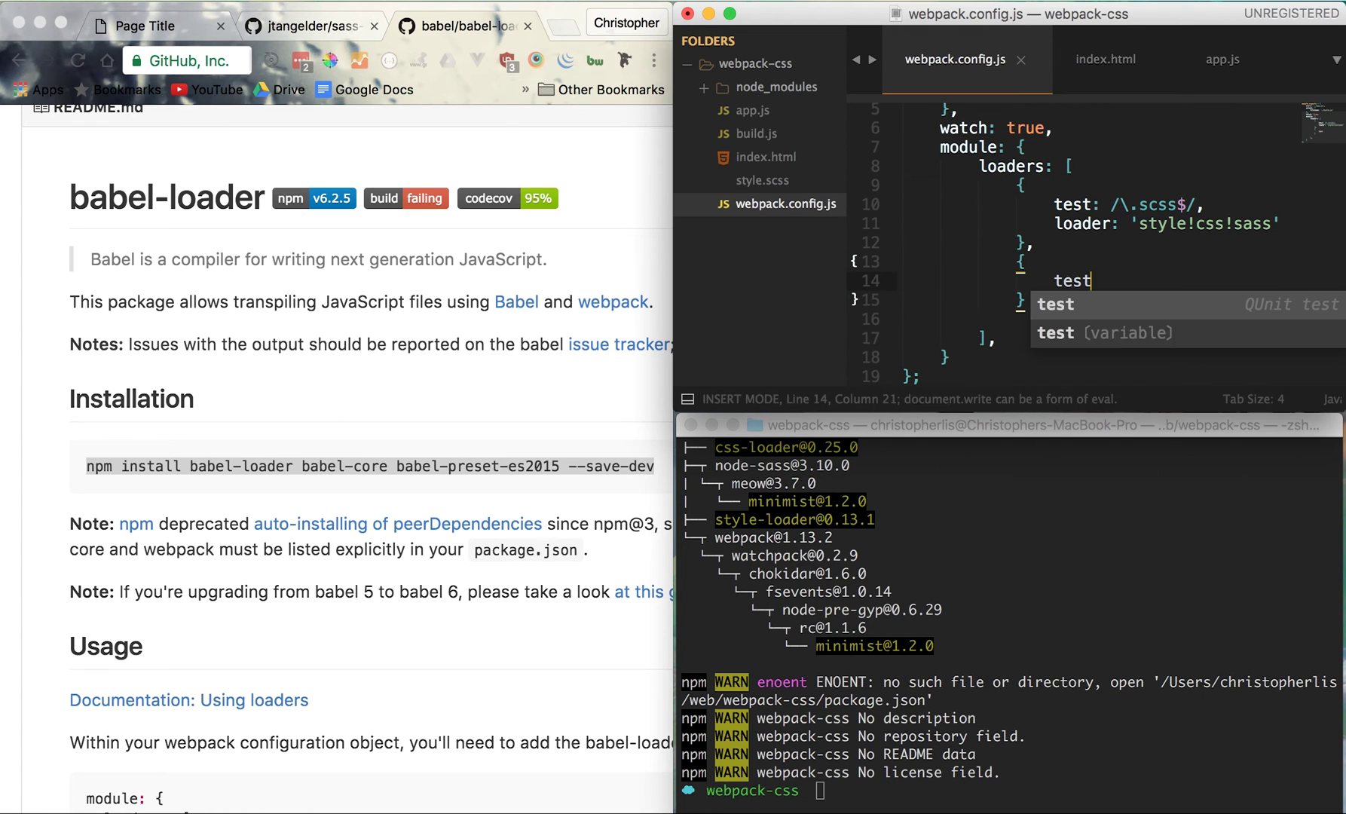
type(": /\\.")
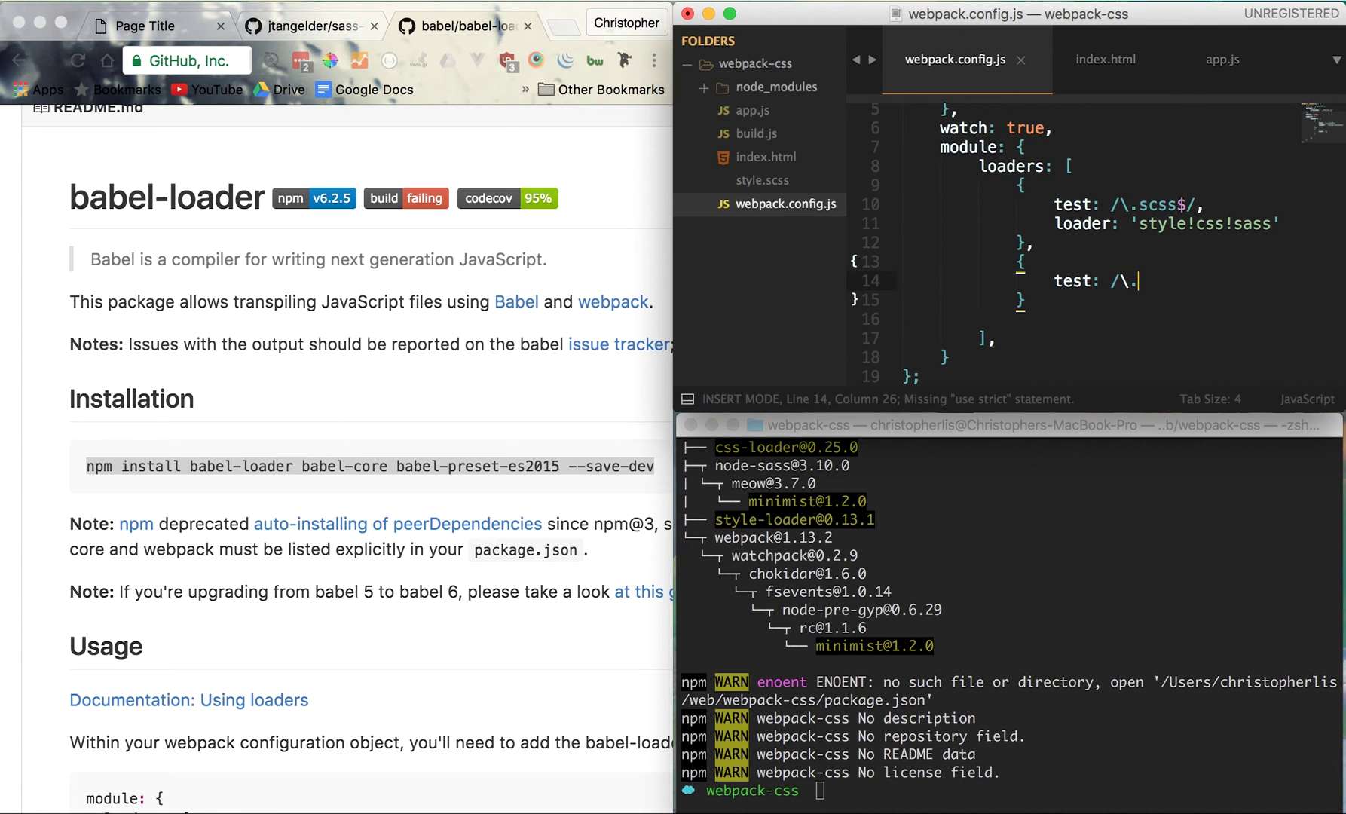
type("js$")
type("/,")
Fill the new loader with 'babel' for .js files and exclude: /node_modules$/
key("Return")
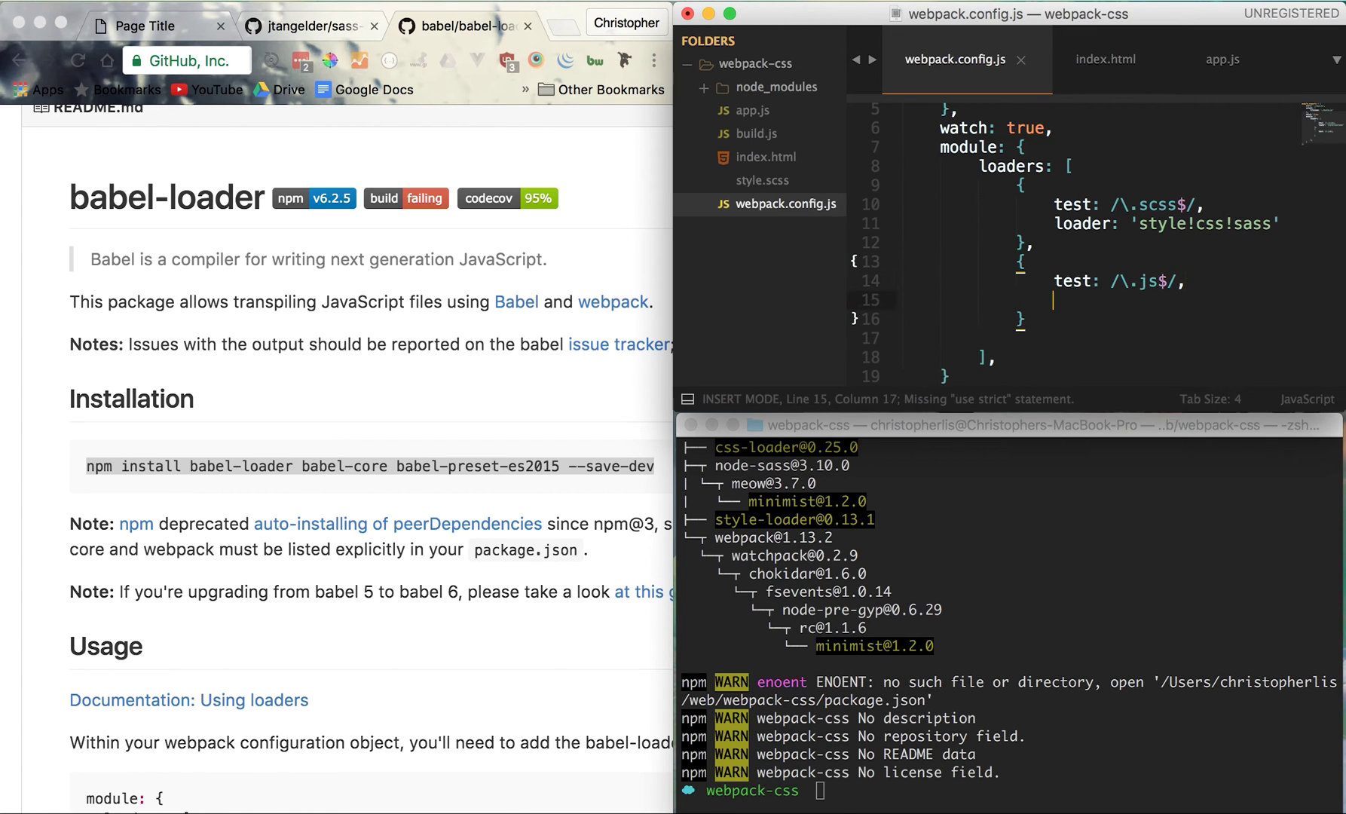
type("loader: '")
type("babel")
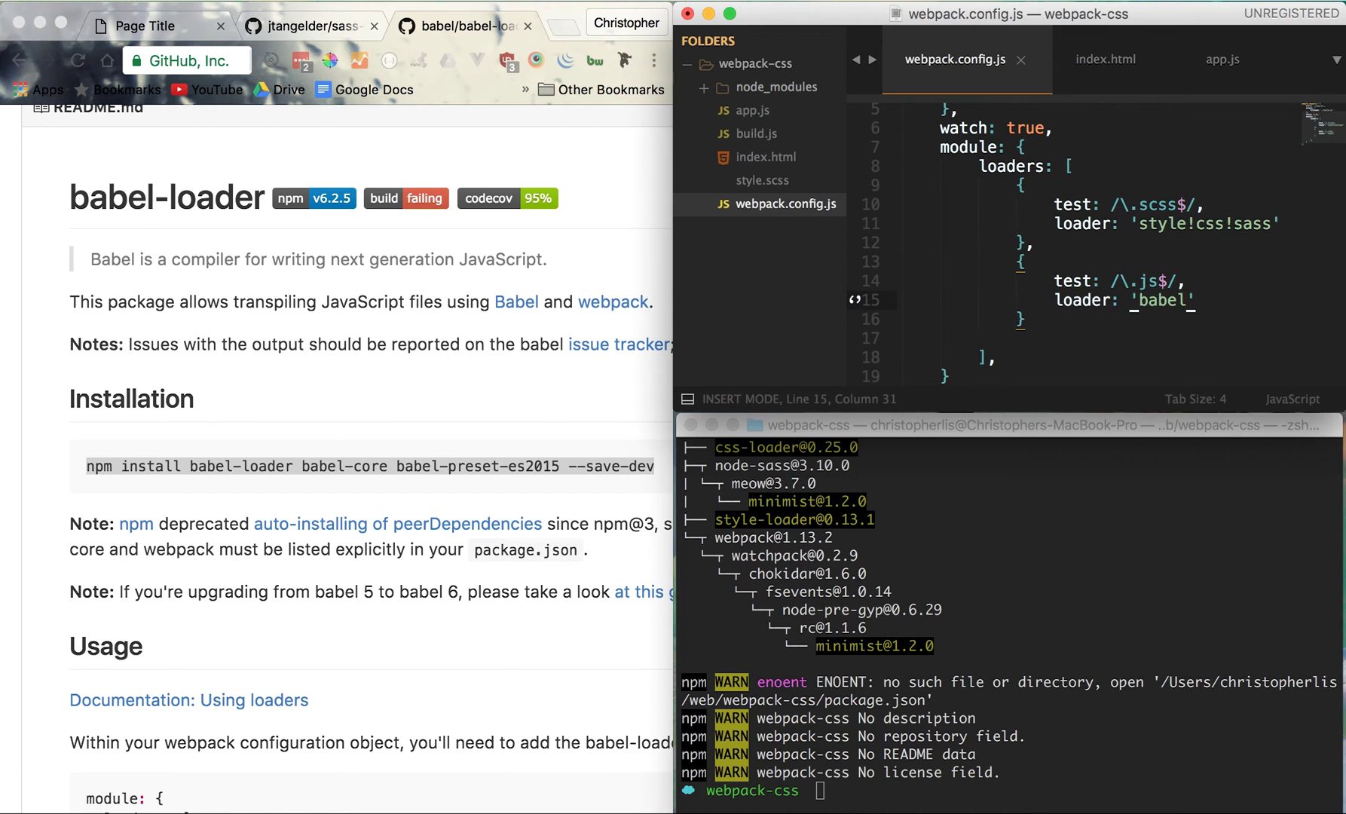
key("Right")
type(",")
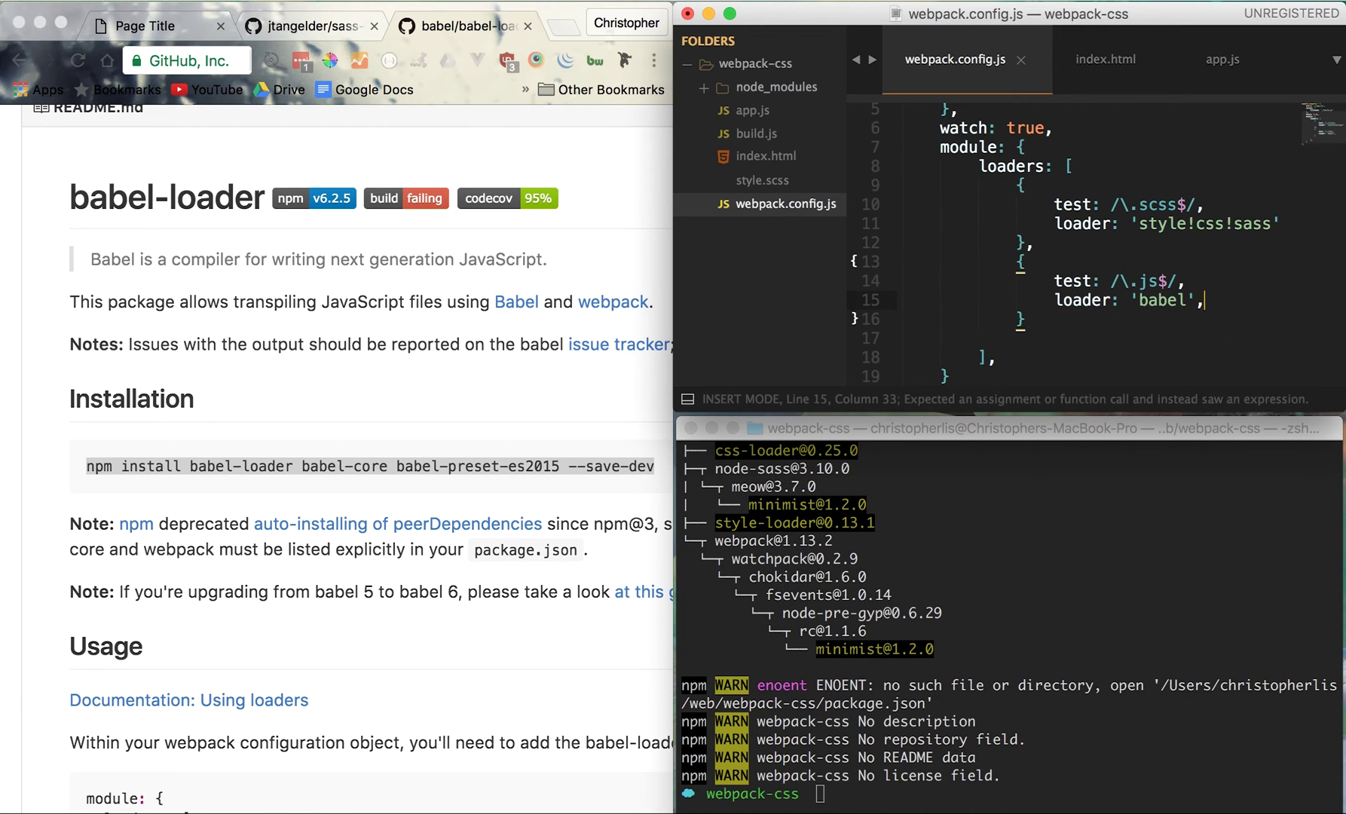
key("Return")
type("exclude: /")
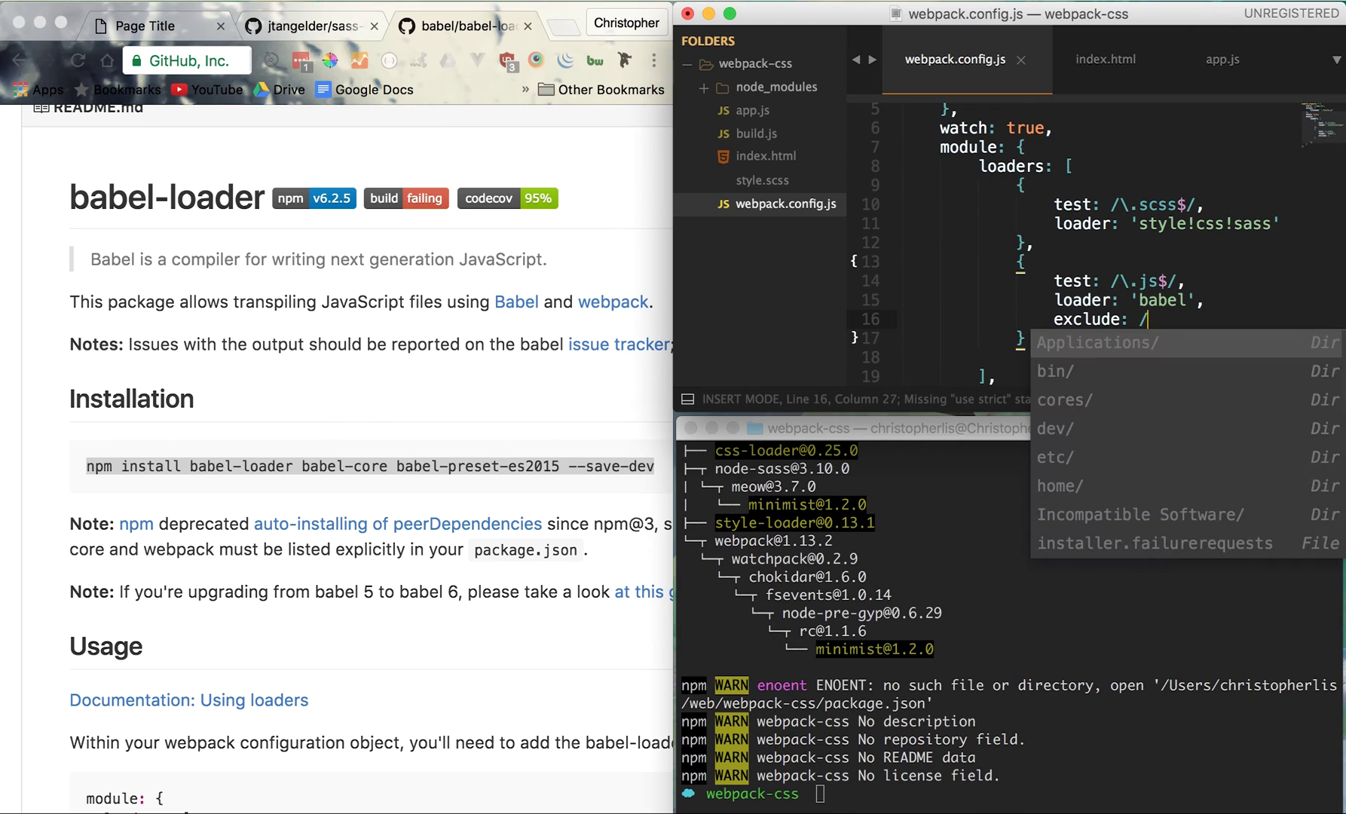
type("nod")
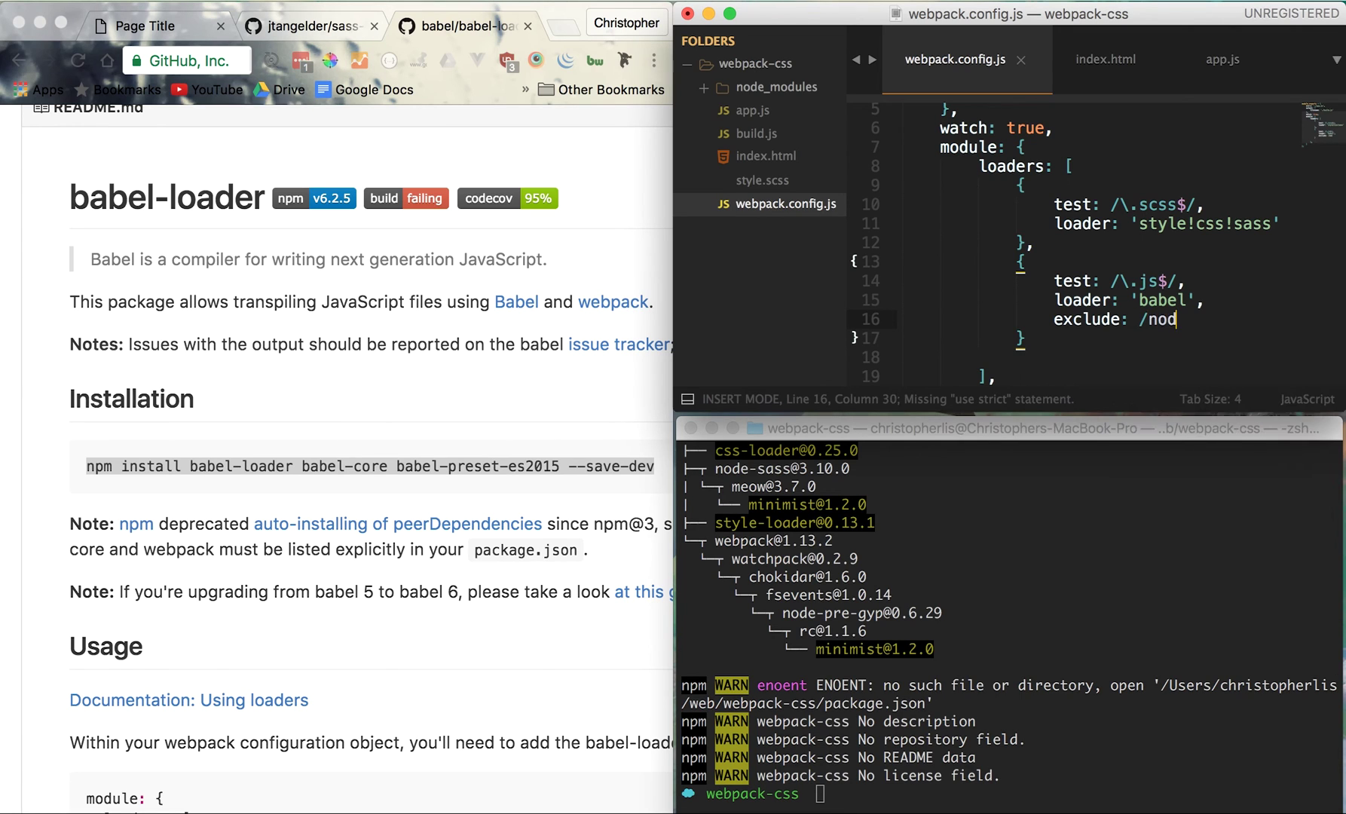
type("e_modules")
type("/")
key("BackSpace")
type("$")
type("/,")
key("Return")
type("query: {")
Add query: { presets: ['es2015'] } to the babel loader and save webpack.config.js
key("Return")
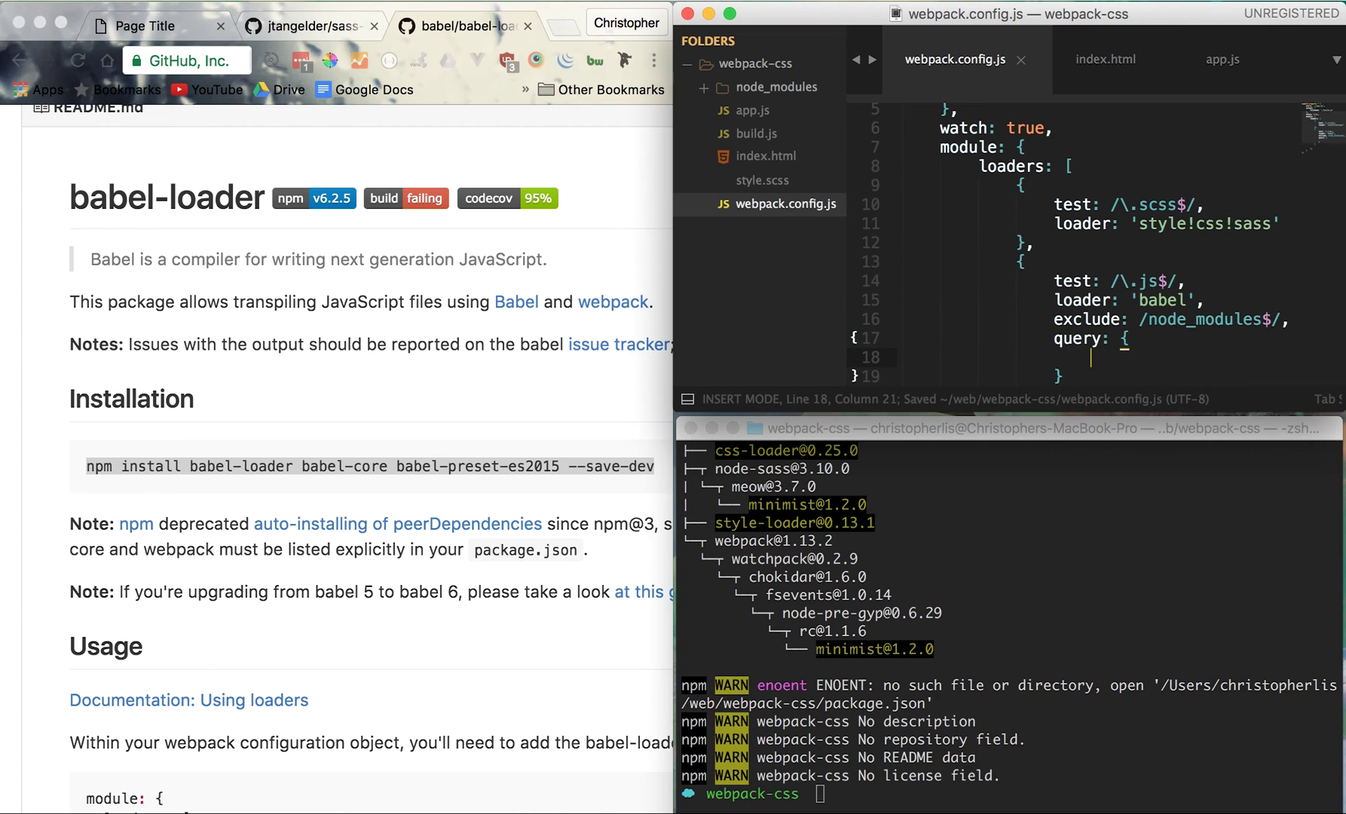
type("prs")
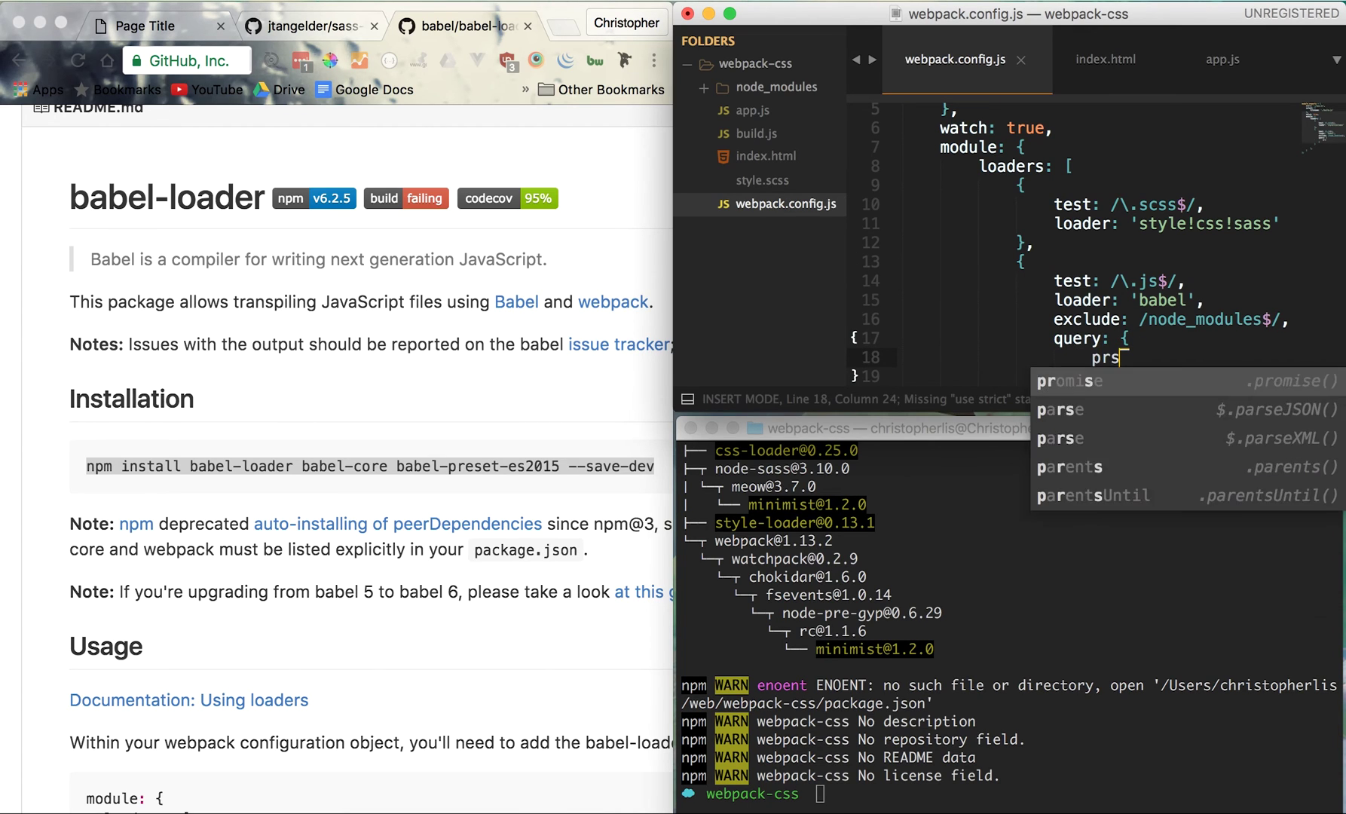
type("e")
key("BackSpace")
key("BackSpace")
type("esets: ")
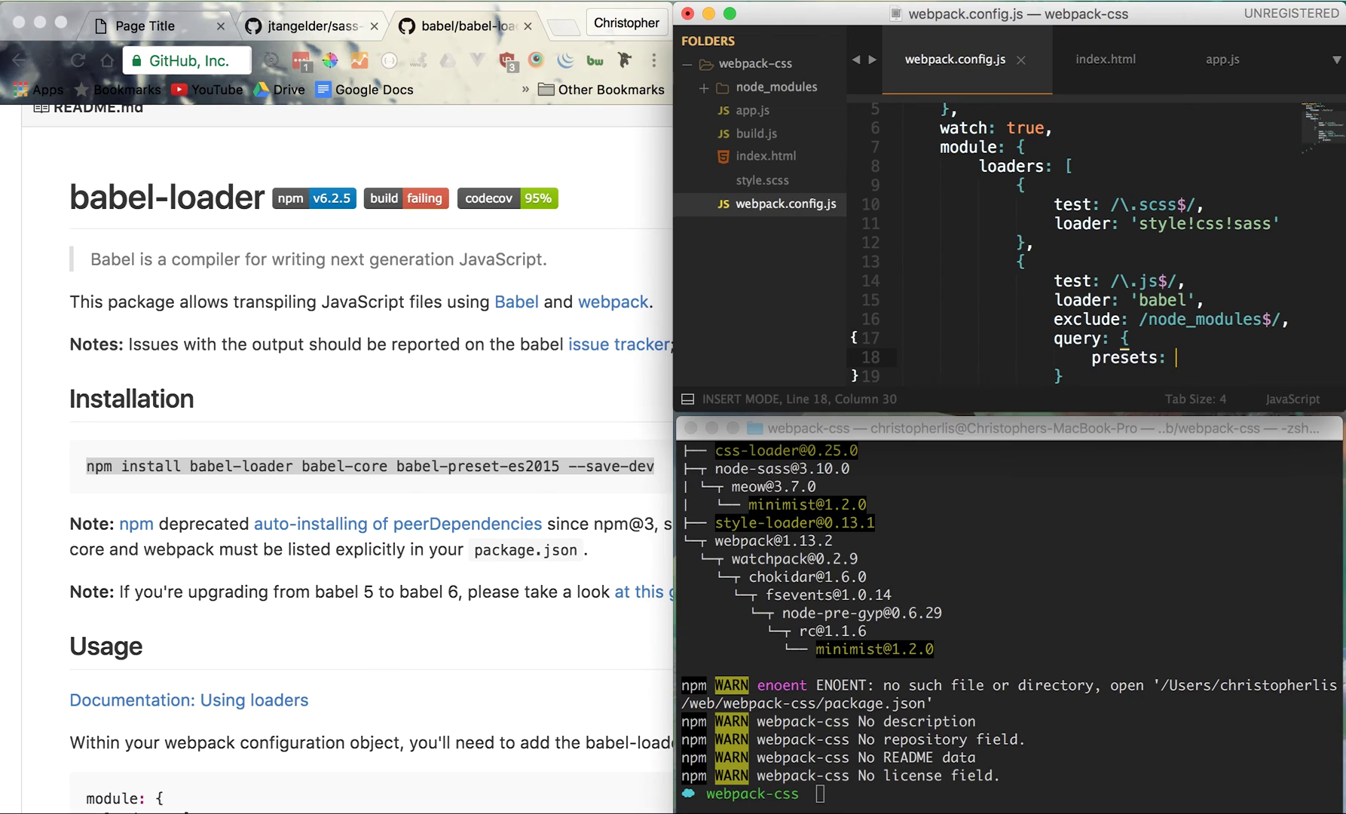
type("['")
type("es2015")
key("cmd+s")
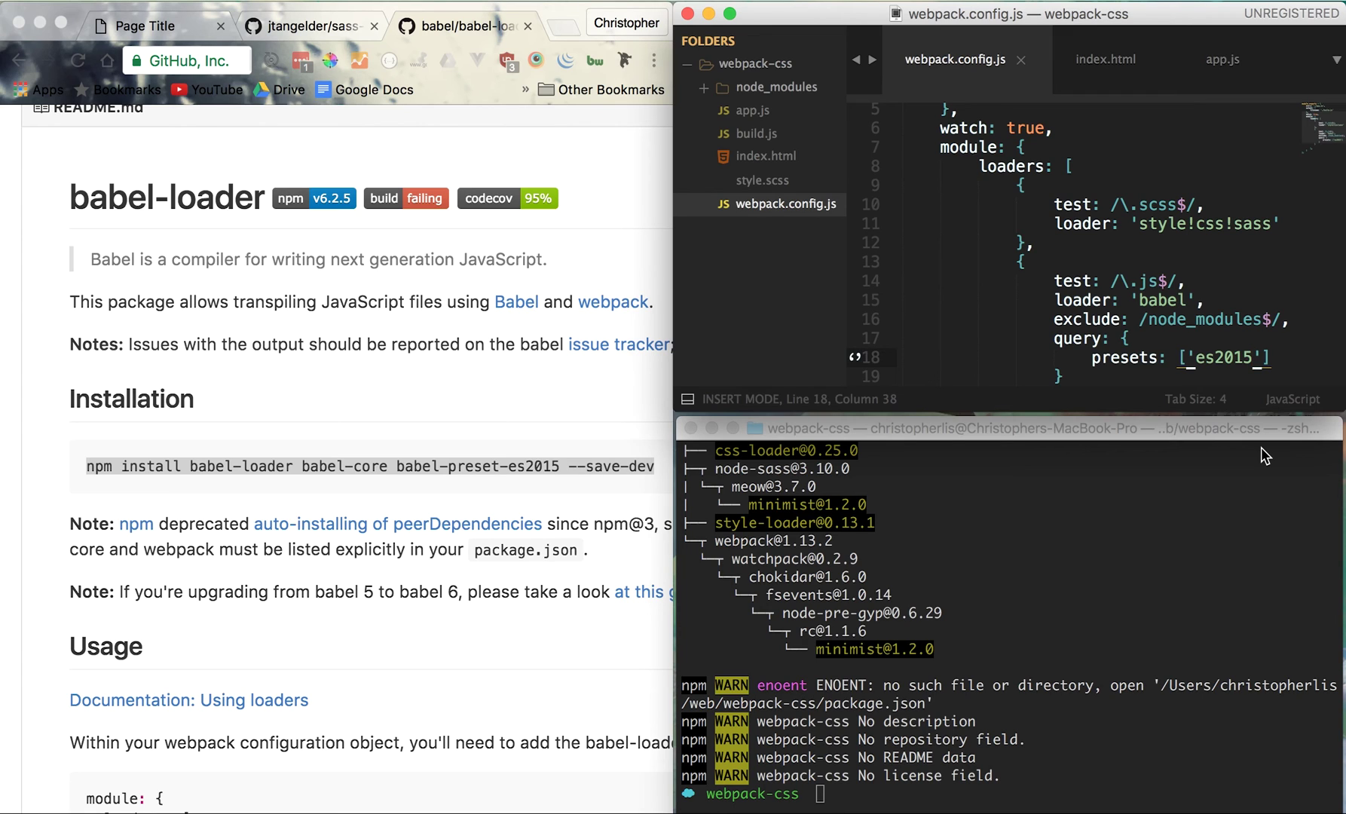
Run webpack in Terminal to emit an 11.7 kB build.js
left_click(1231, 485)
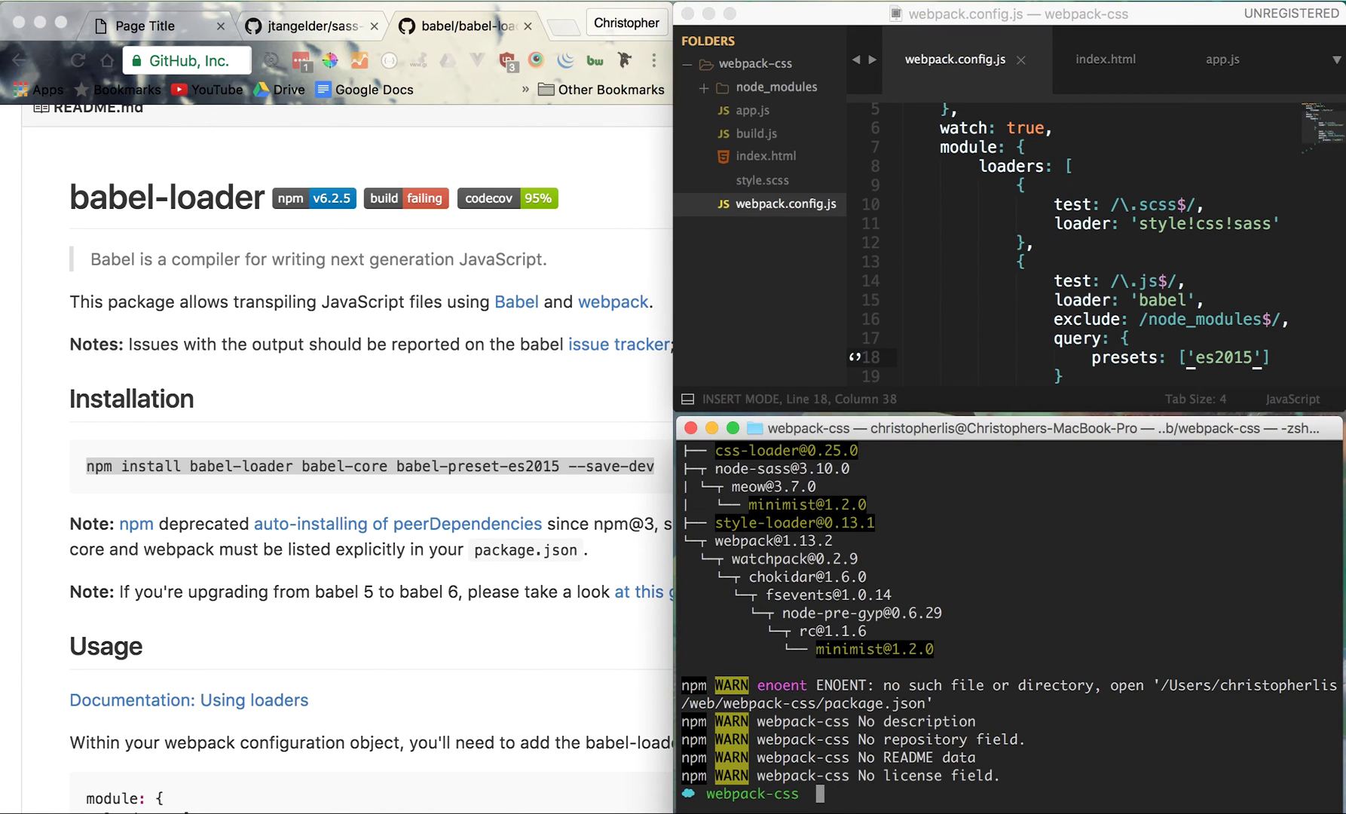
type("webp")
type("ack")
key("Return")
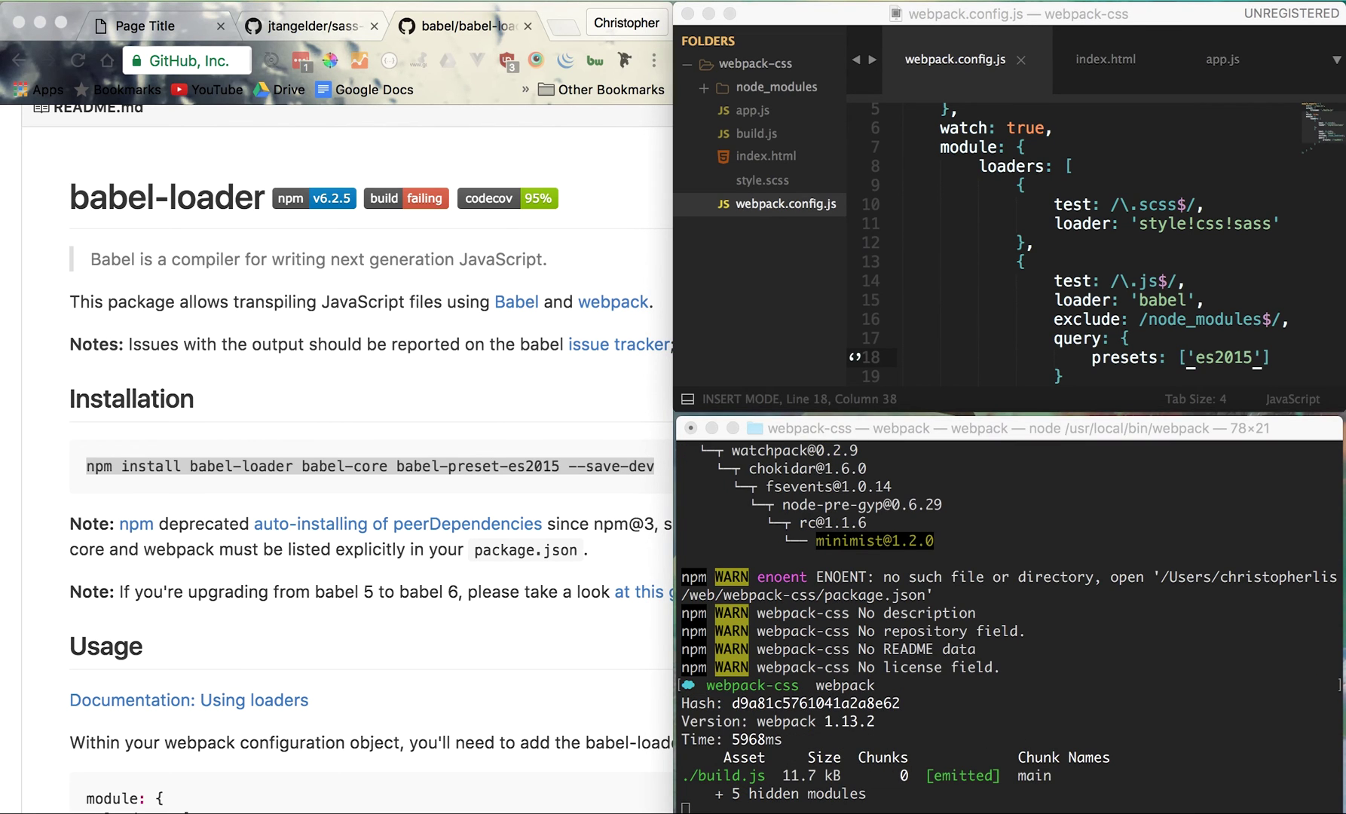
Declare const name = "chris" below the require line in app.js and save
left_click(1224, 60)
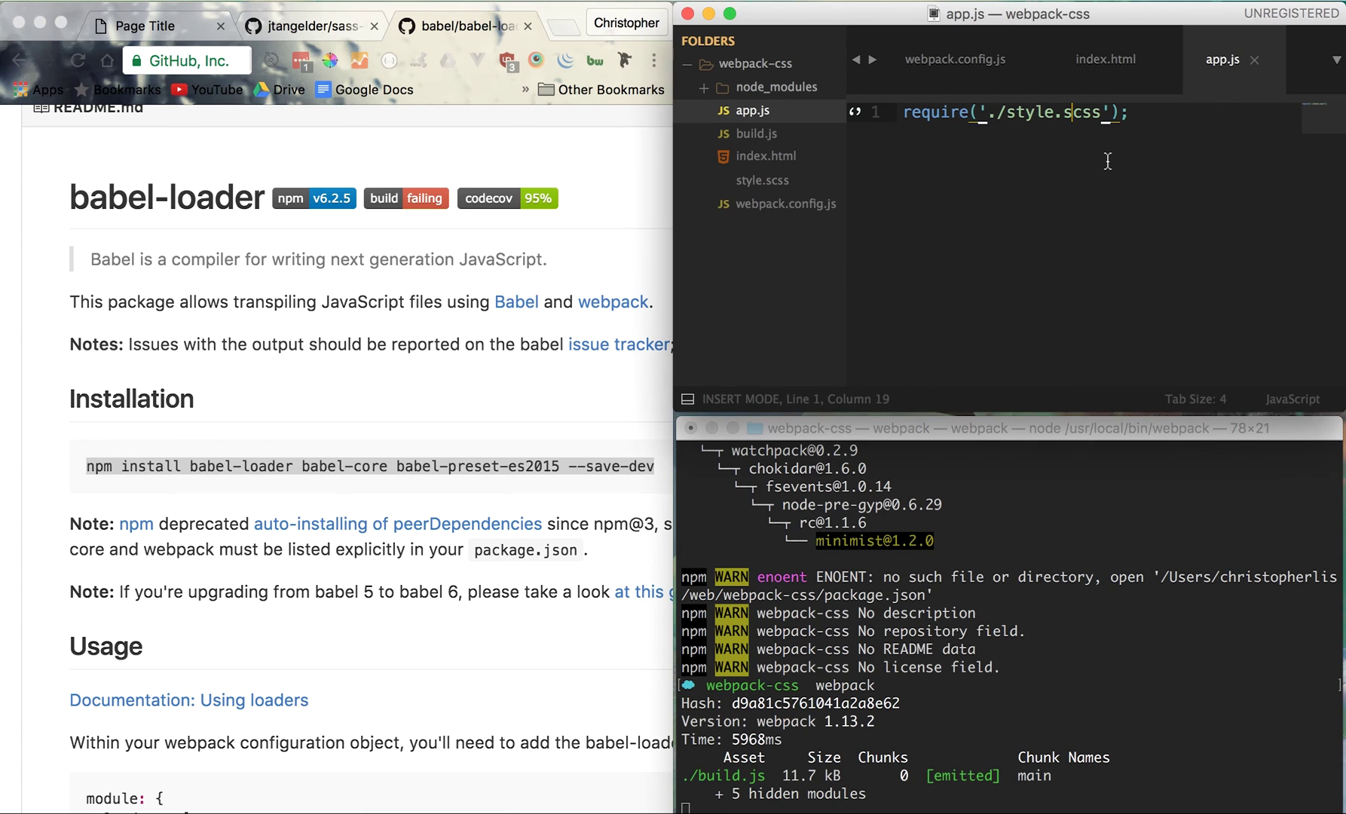
key("Escape")
key("o")
key("Return")
type("const")
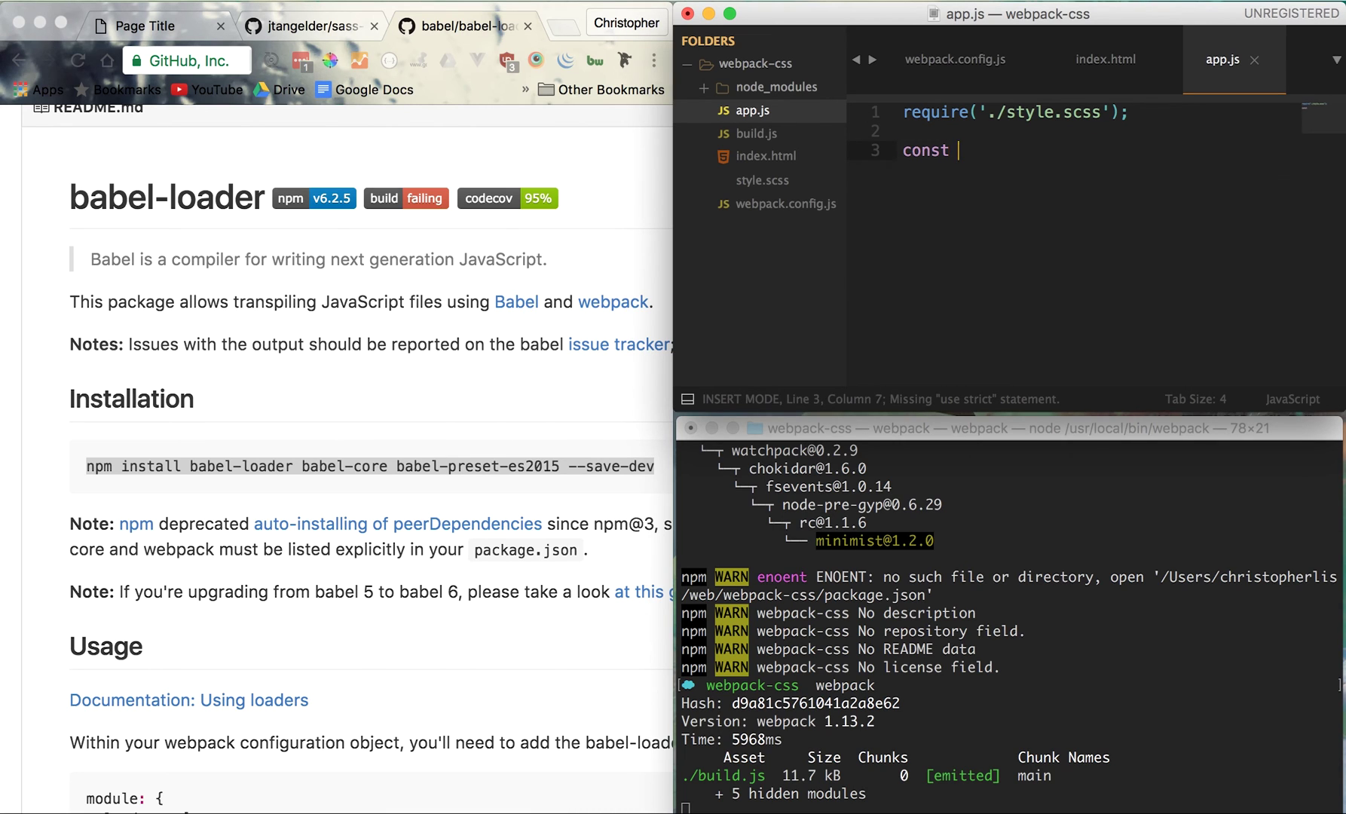
type(" name = c")
key("BackSpace")
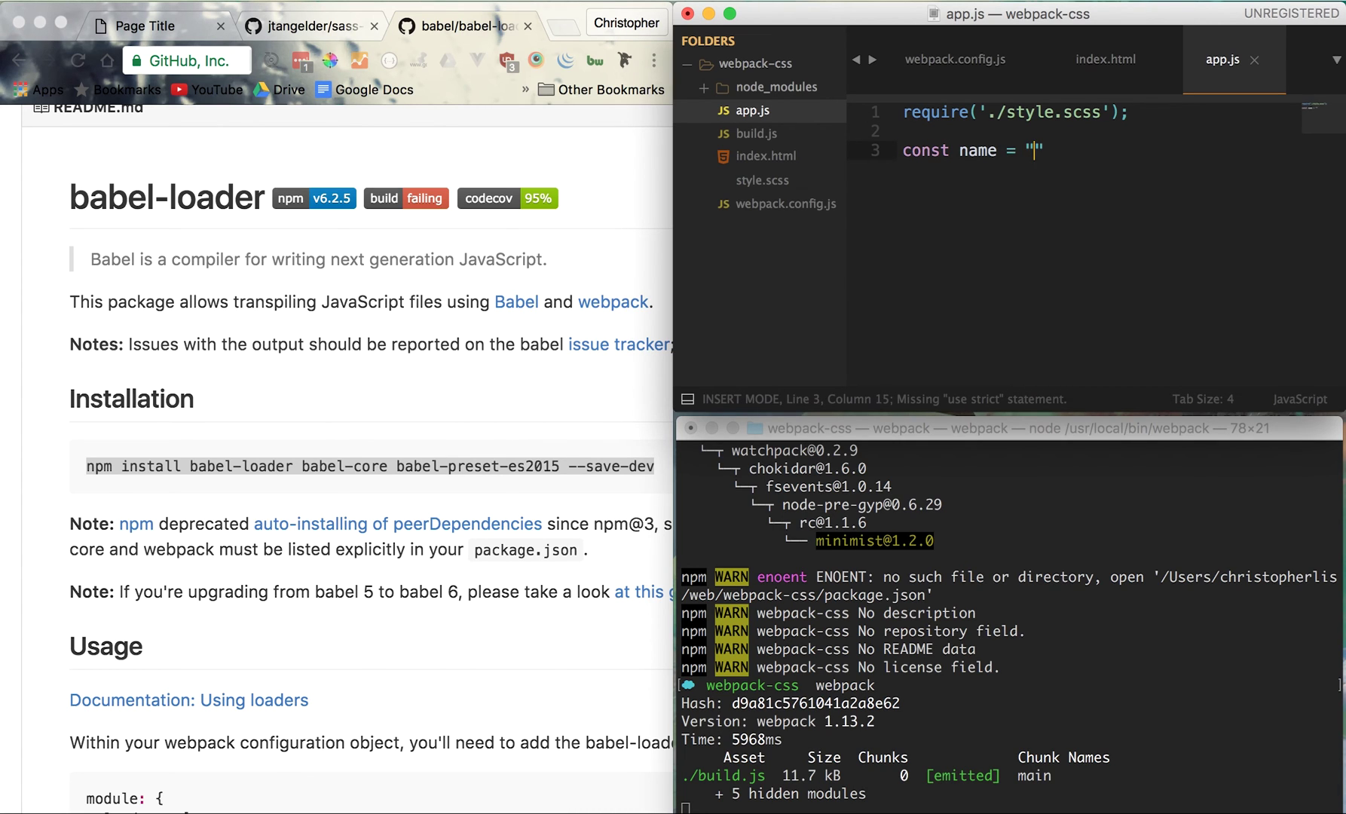
type("\"chris\"")
key("super+s")
type(";")
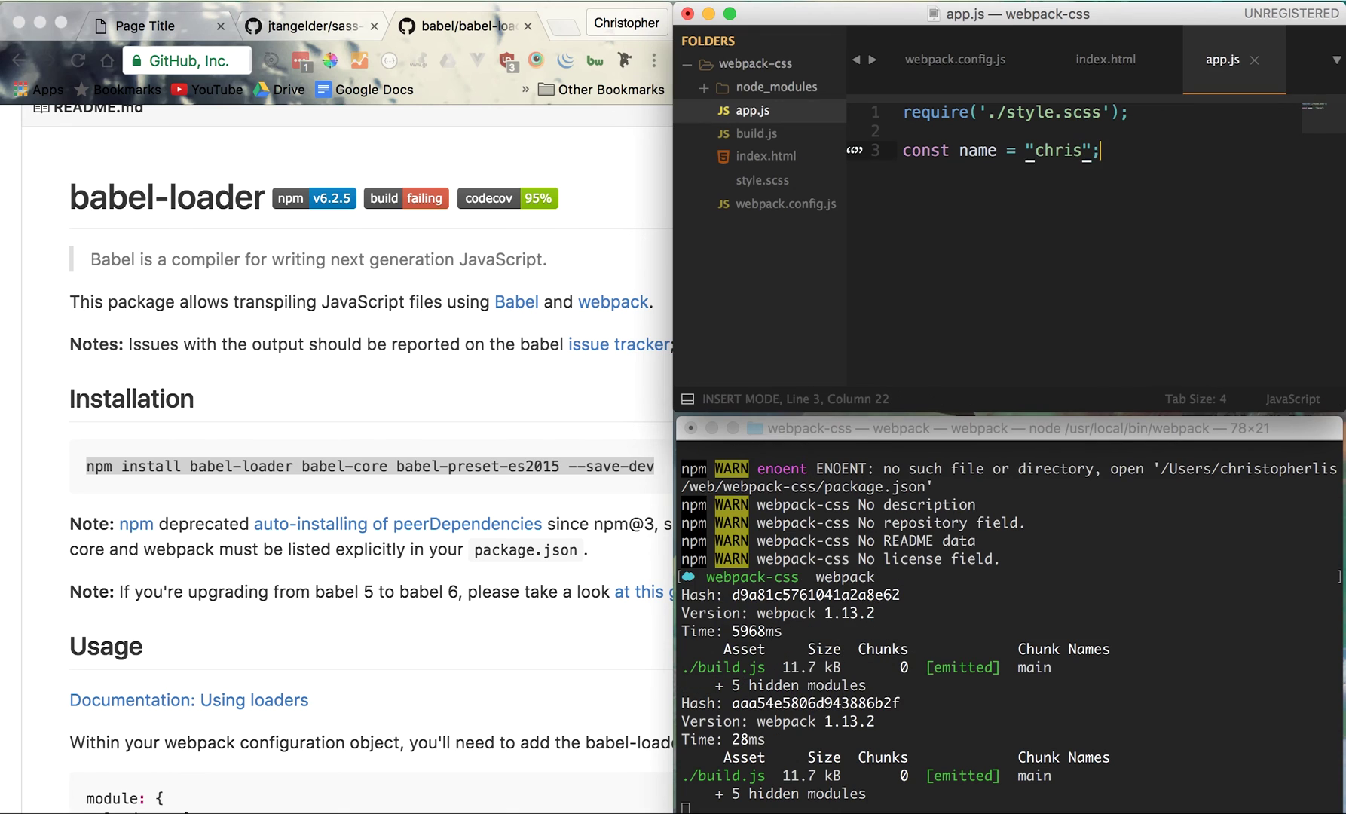
Add console.log(name); after the declaration and save app.js to rebuild
key("super+s")
key("Return")
type("contains")
key("Tab")
key("super+z")
key("BackSpace")
key("BackSpace")
key("BackSpace")
key("Tab")
type("name")
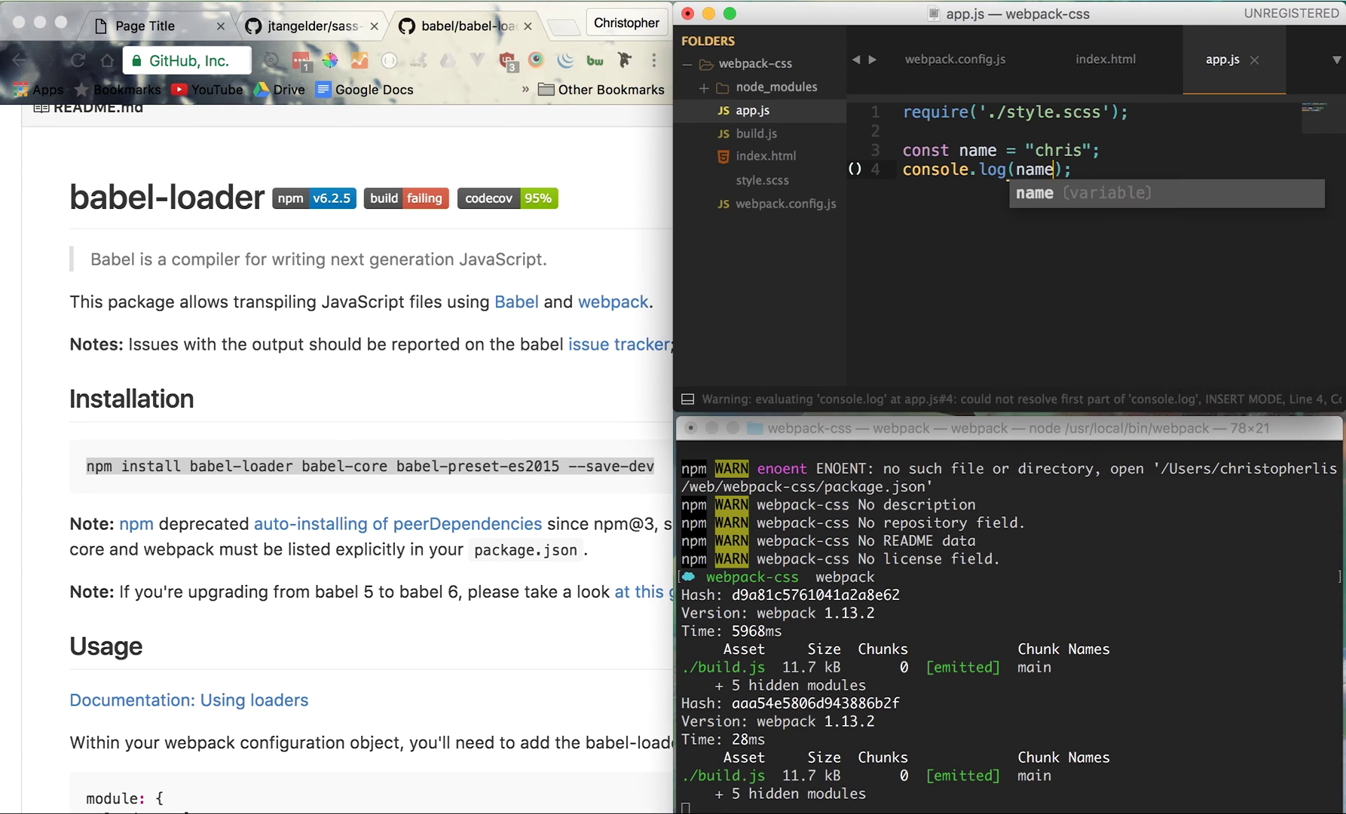
key("super+s")
left_click(272, 368)
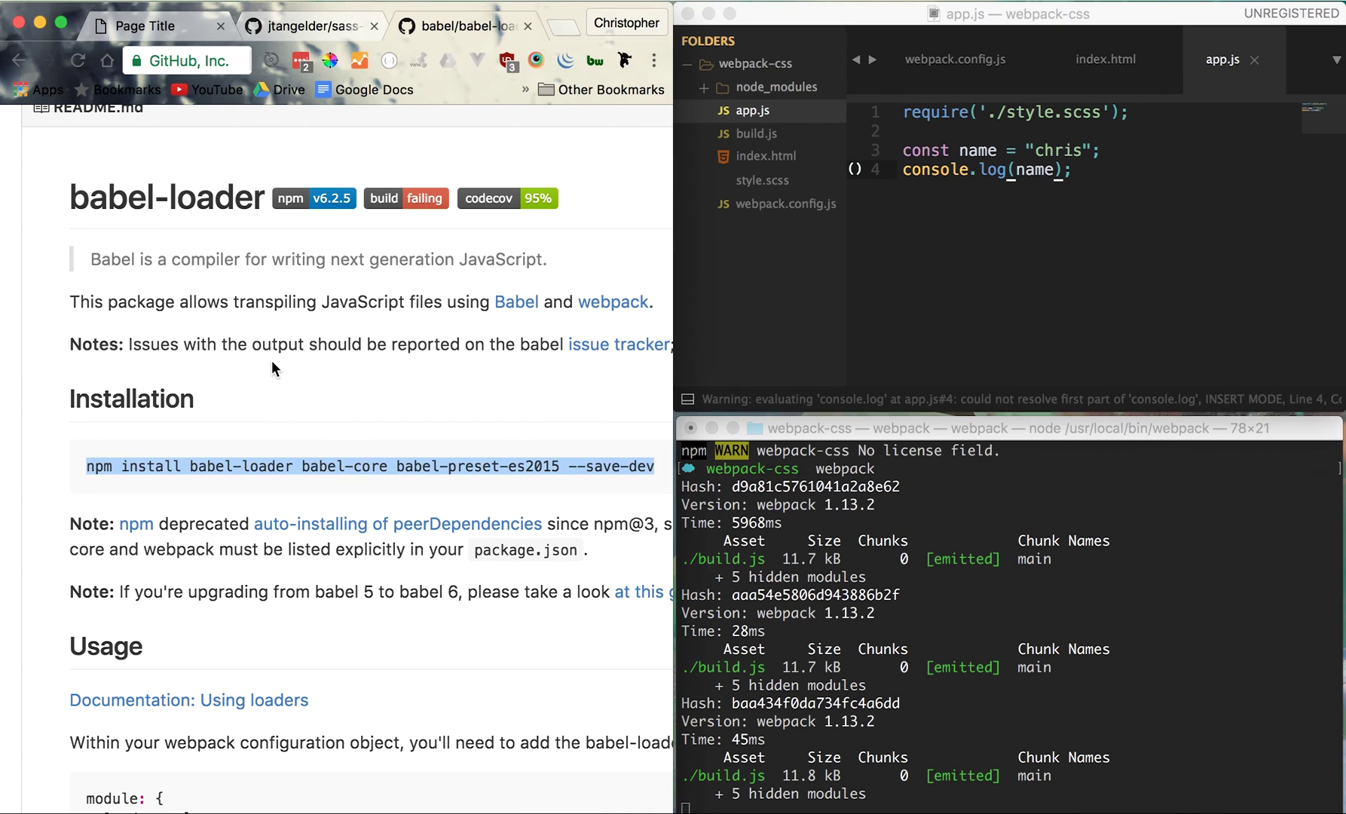
key("super+1")
Reload the Hello World page with the Console open to see 'chris' logged
left_click(192, 457)
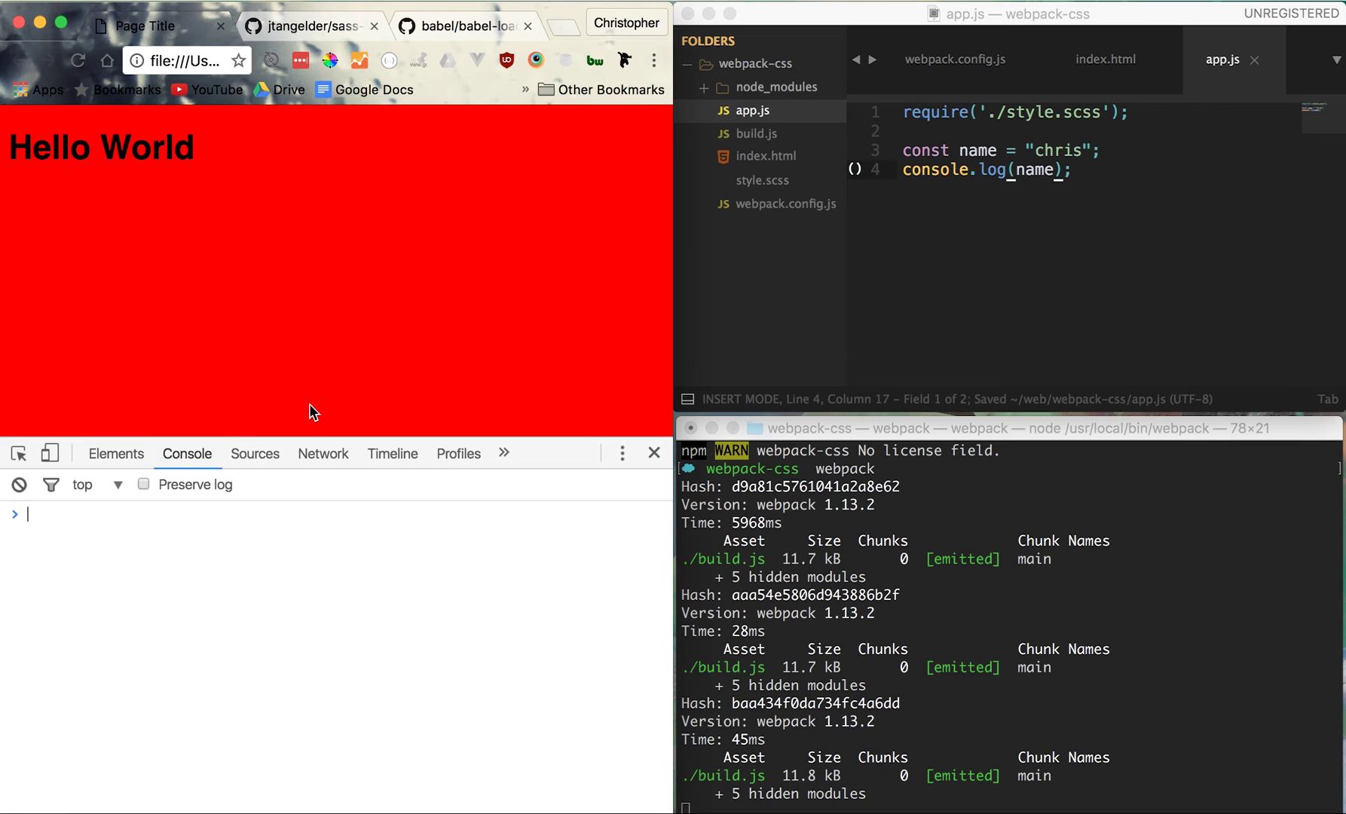
key("super+r")
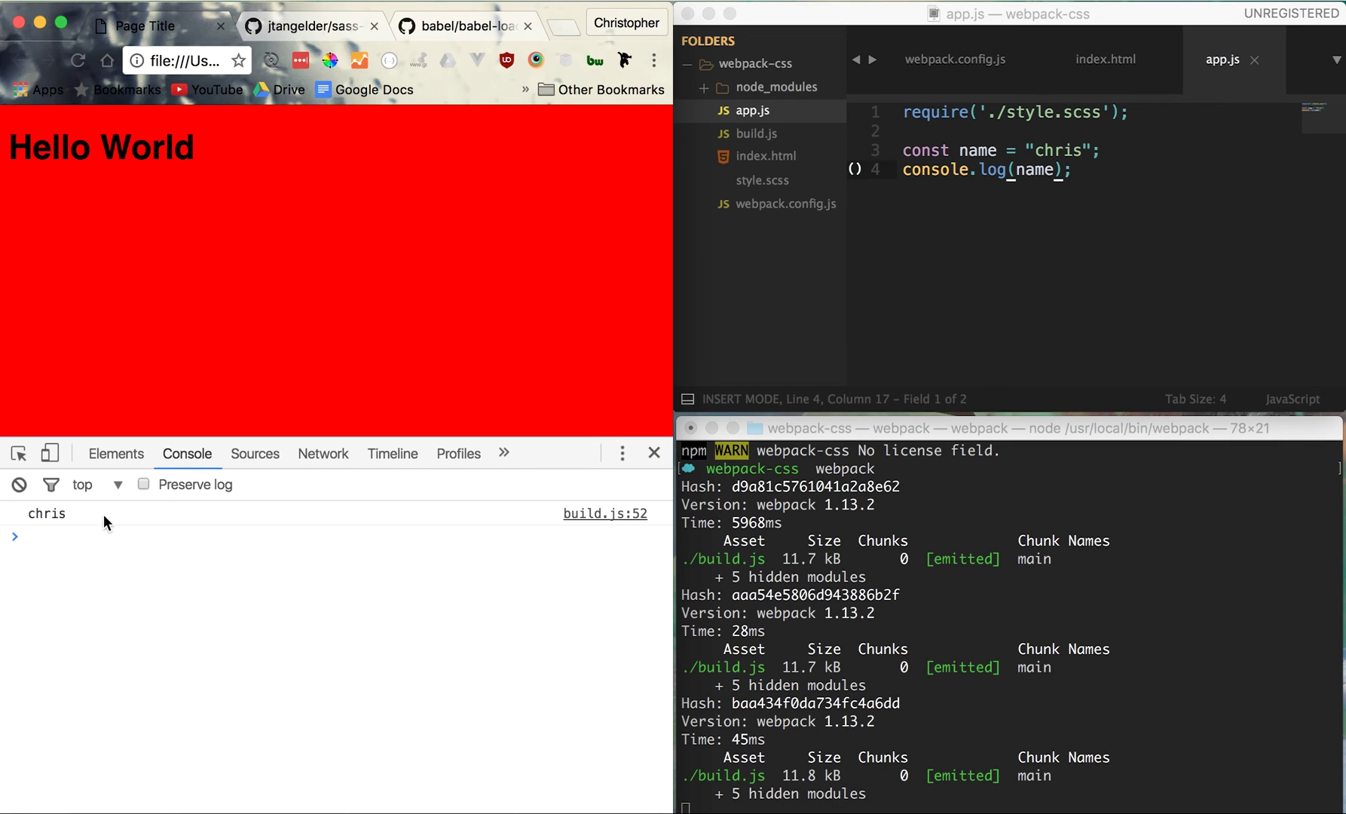
left_click_drag(58, 518, 16, 516)
Return to app.js in Sublime Text and save it again
left_click(1251, 268)
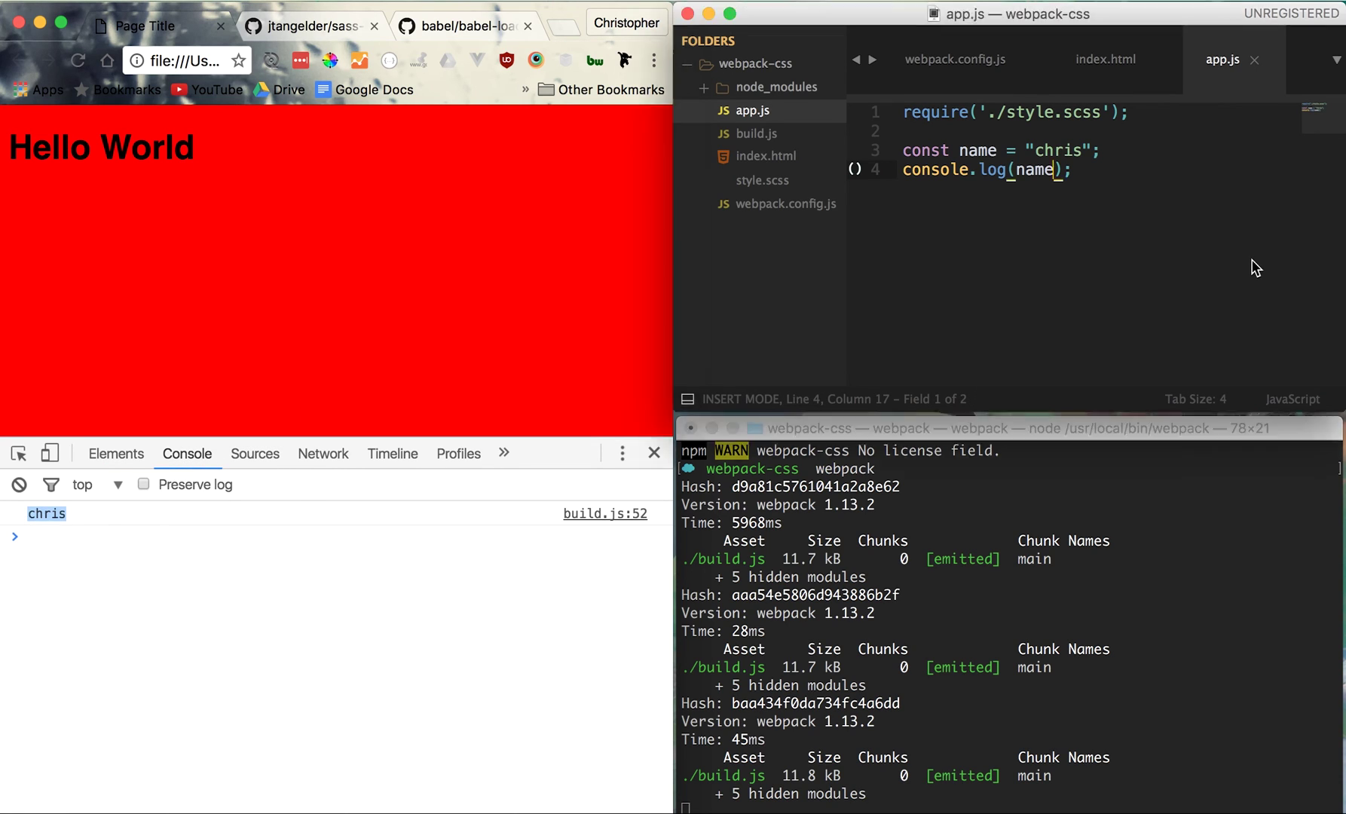
double_click(906, 150)
left_click(933, 193)
key("super+s")
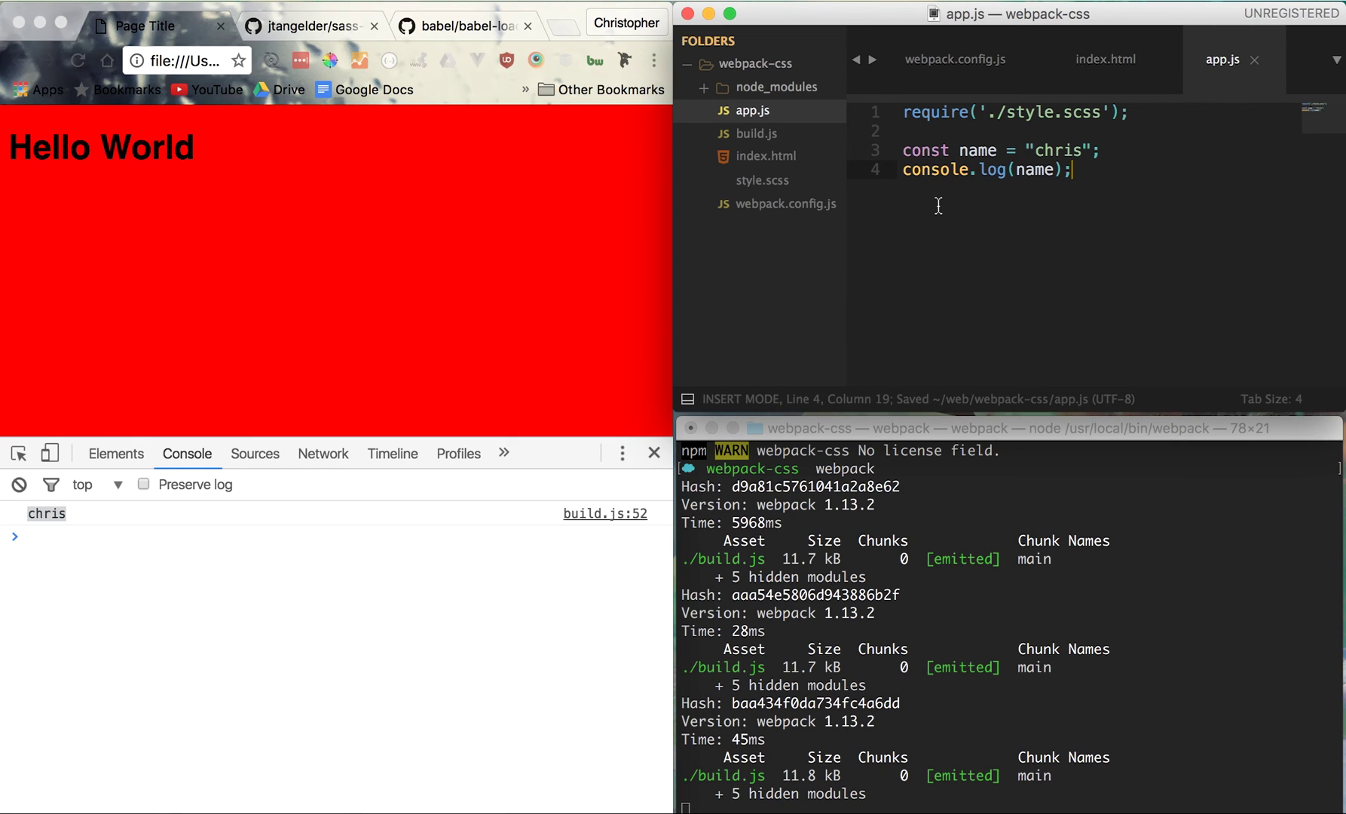
key("super+Tab")
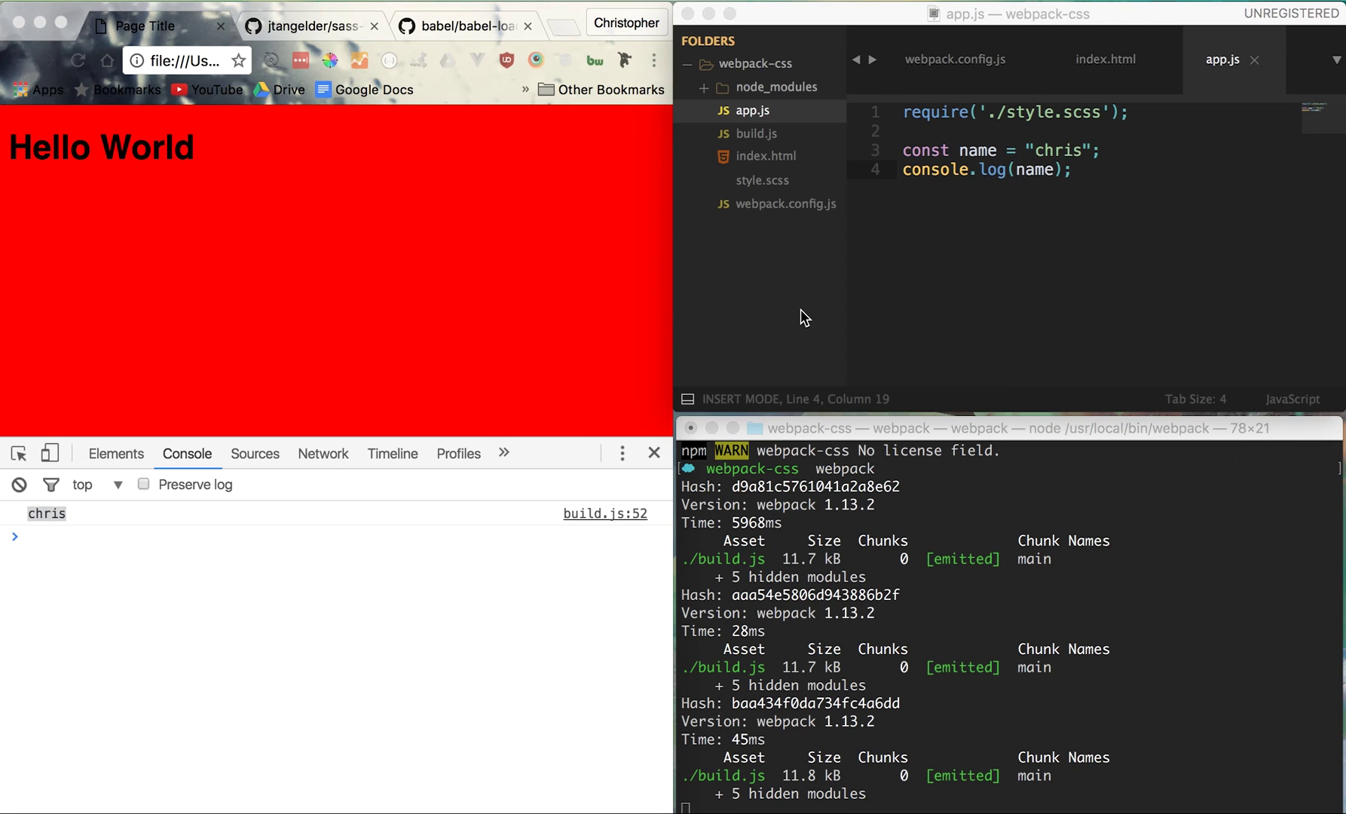
Stop the webpack watcher and install jshint-loader and jshint, fixing the 'jshnit' typo
left_click(815, 729)
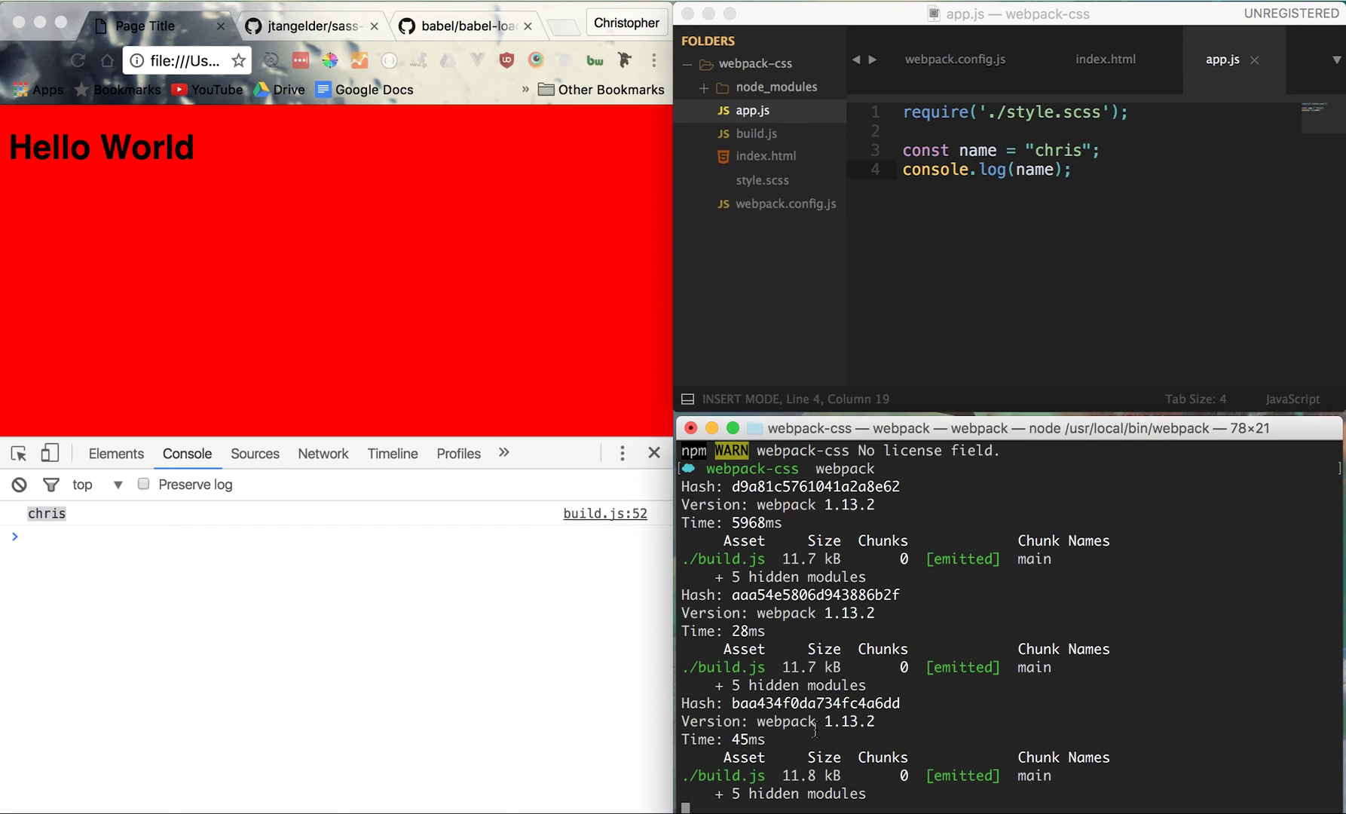
key("ctrl+c")
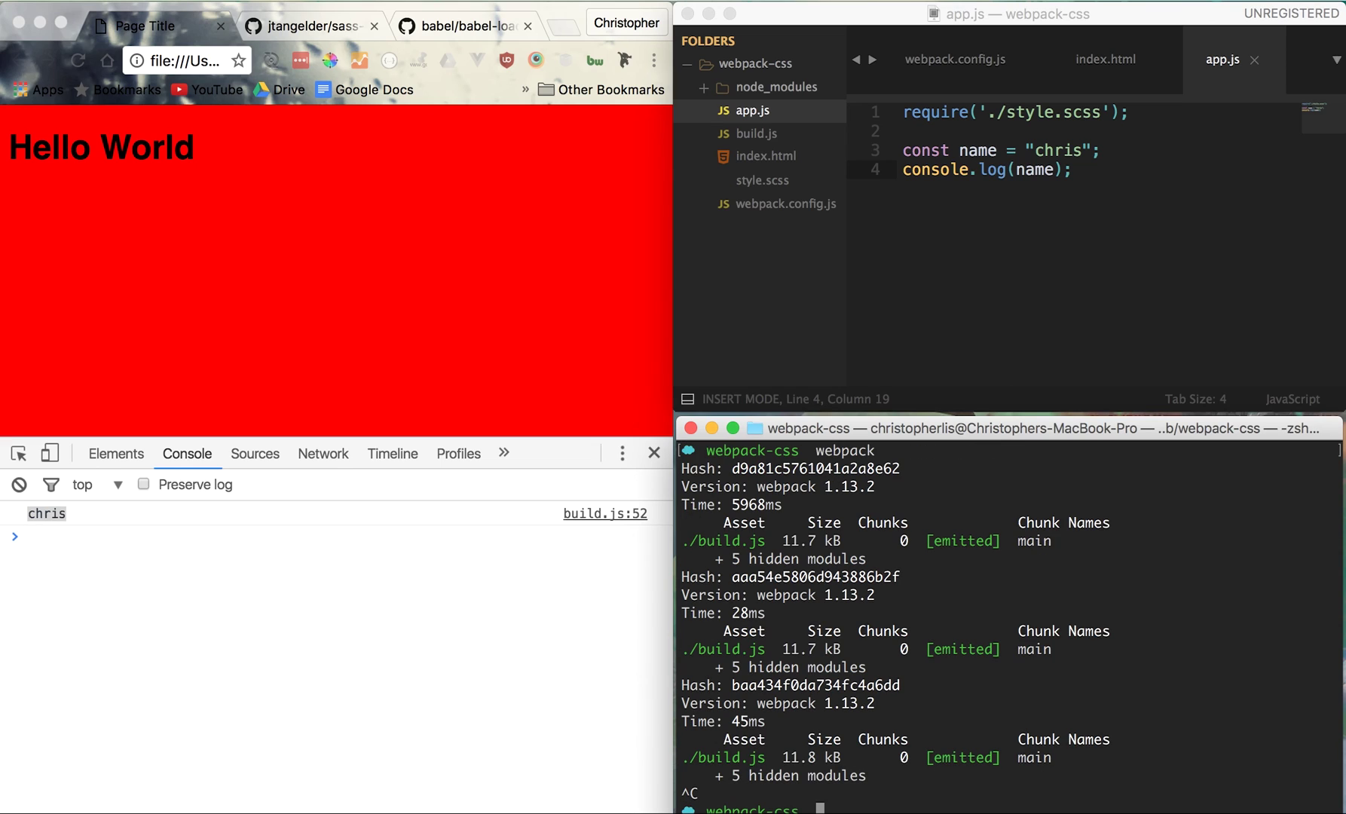
type("npm install ")
type("jshnit-loader")
type(" jshint")
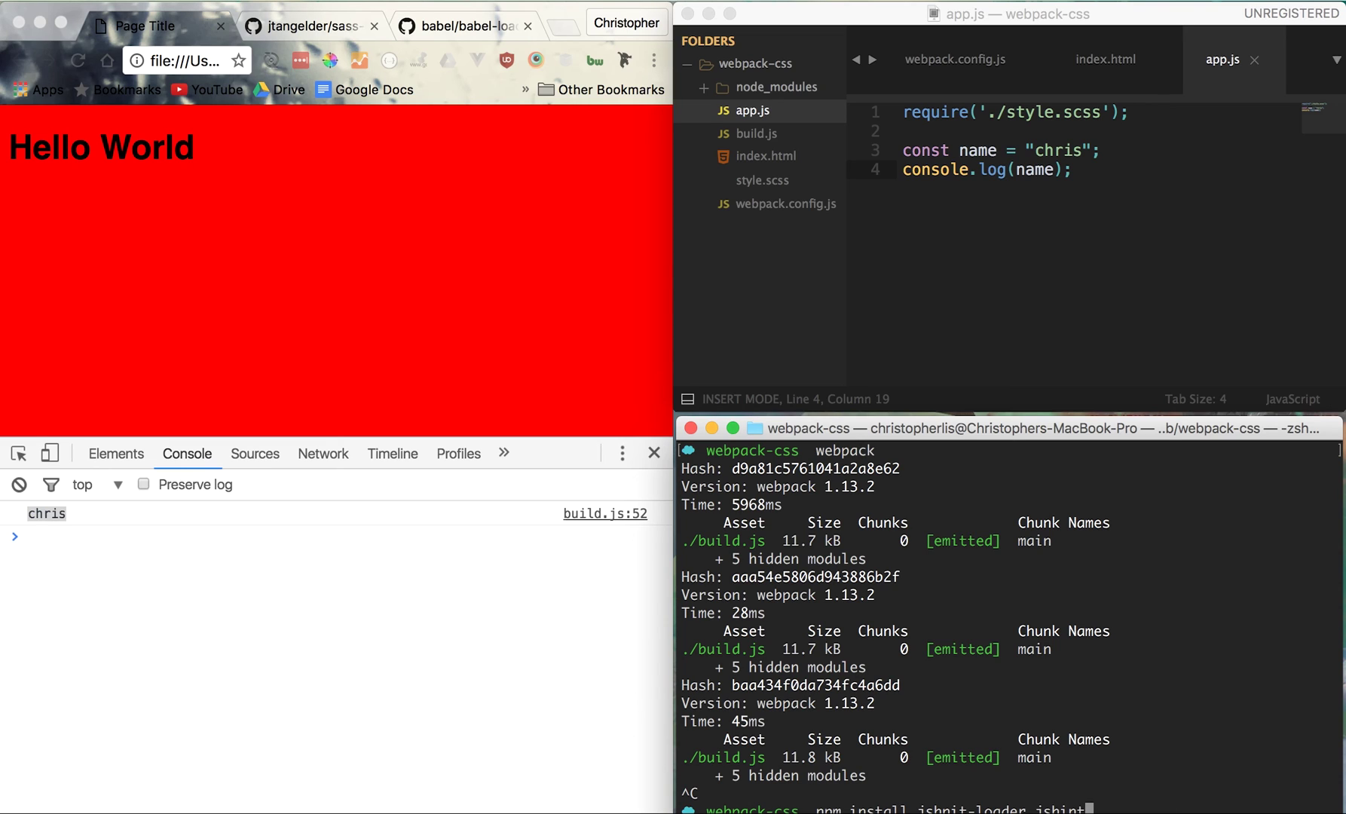
key("Left")
key("alt+Left")
key("alt+Left")
key("alt+Left")
key("Right")
key("Right")
key("Right")
key("Right")
key("BackSpace")
key("Right")
type("n")
key("Return")
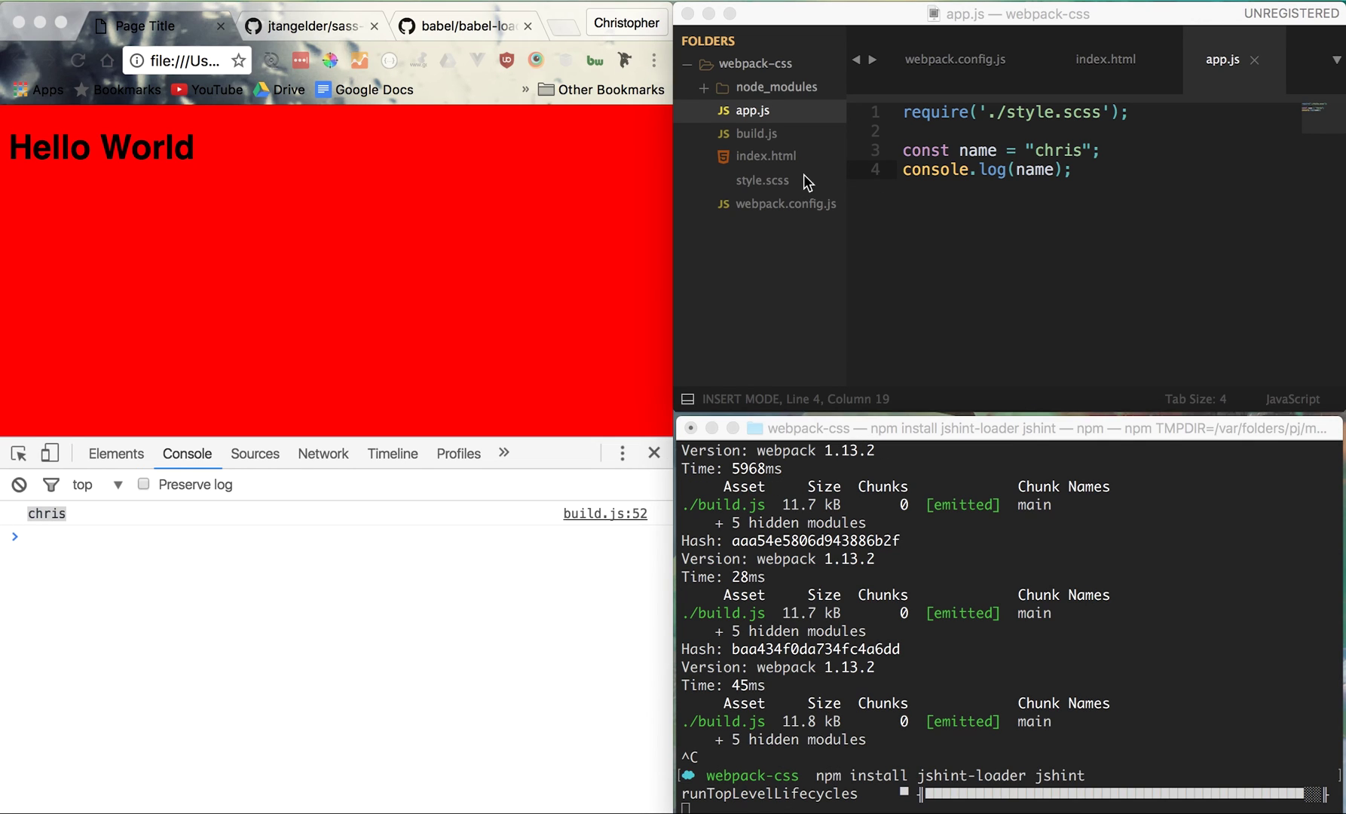
left_click(801, 202)
scroll(1120, 355, "down", 1)
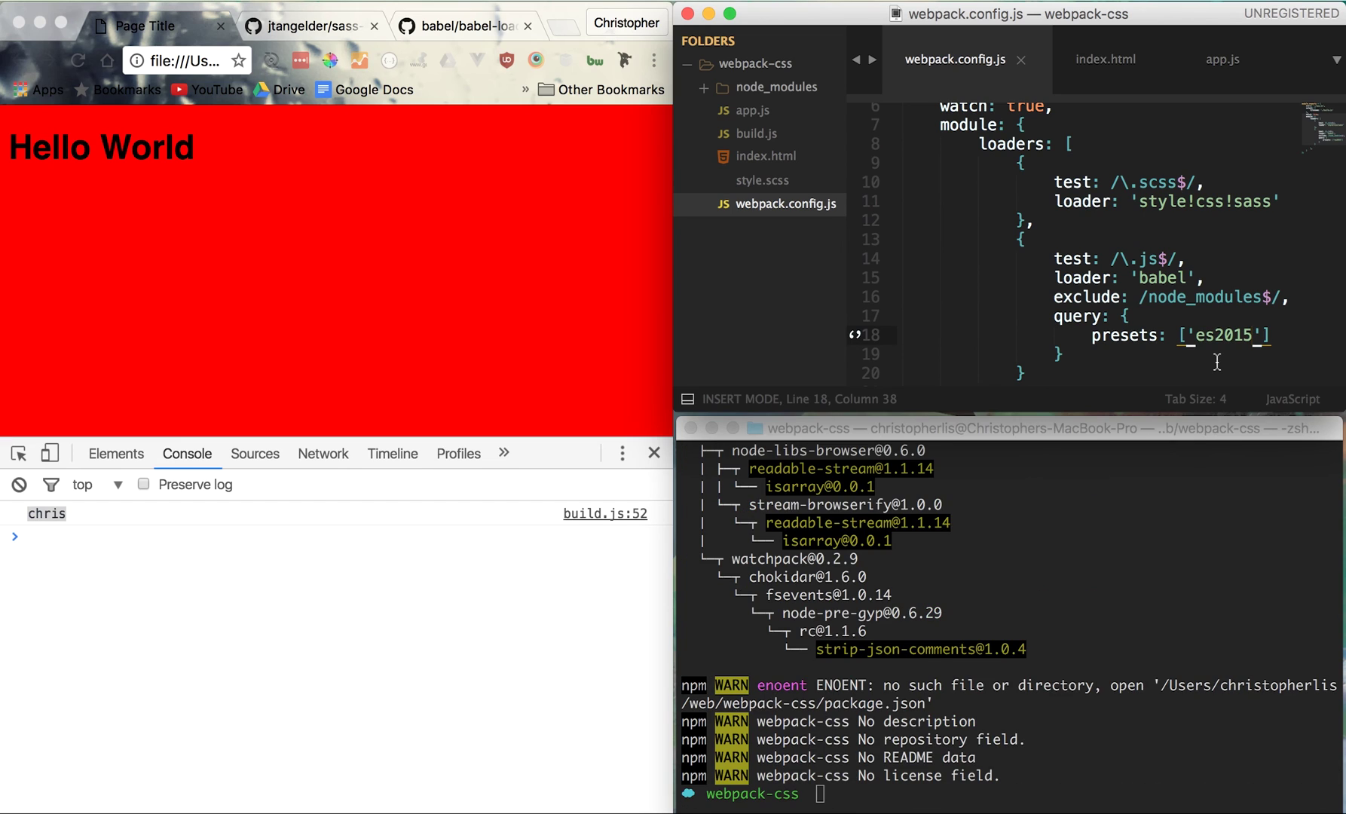
scroll(1216, 363, "up", 1)
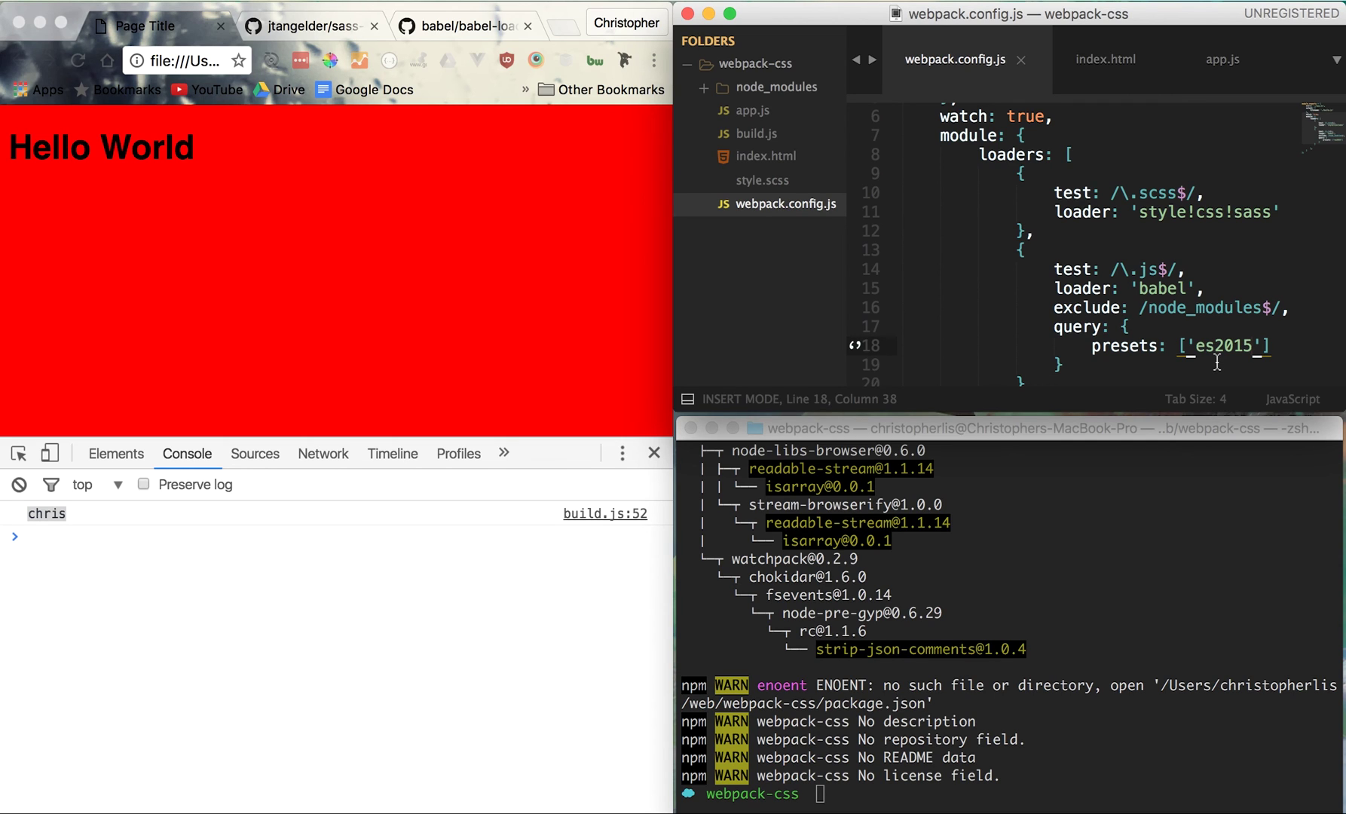
left_click(496, 292)
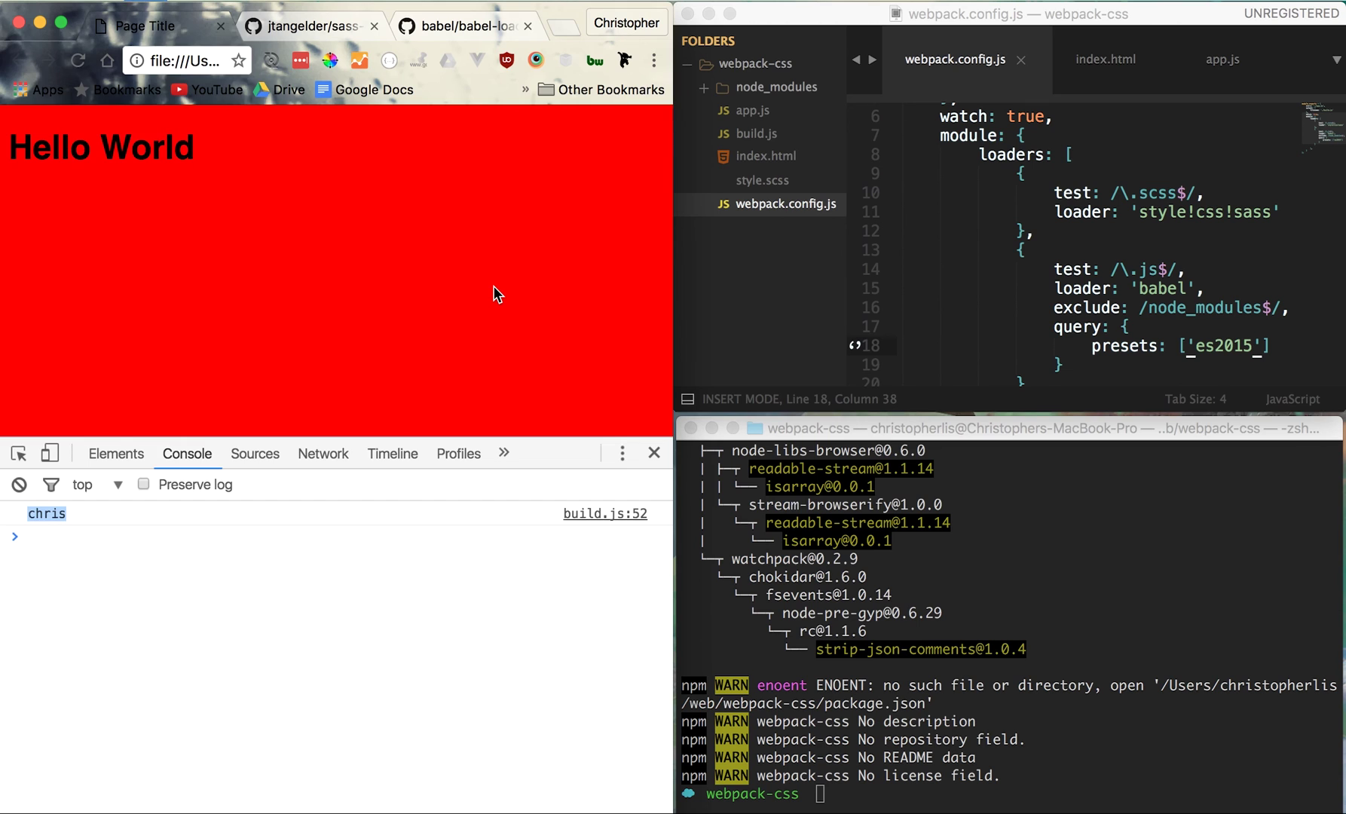
Search 'webpack jshint' and select the preLoaders example in the jshint-loader GitHub README
key("super+r")
type("webpack jshint")
key("Return")
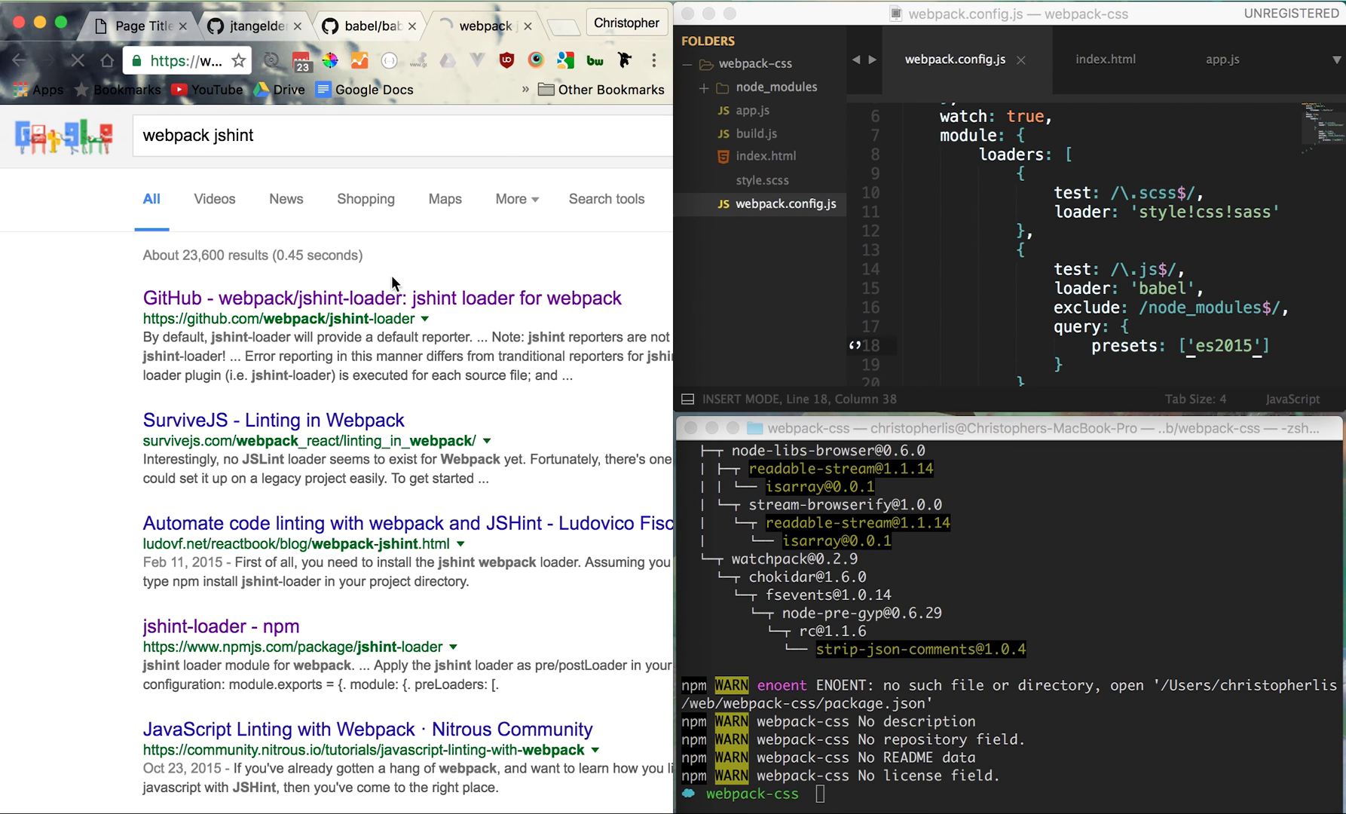
left_click(394, 306)
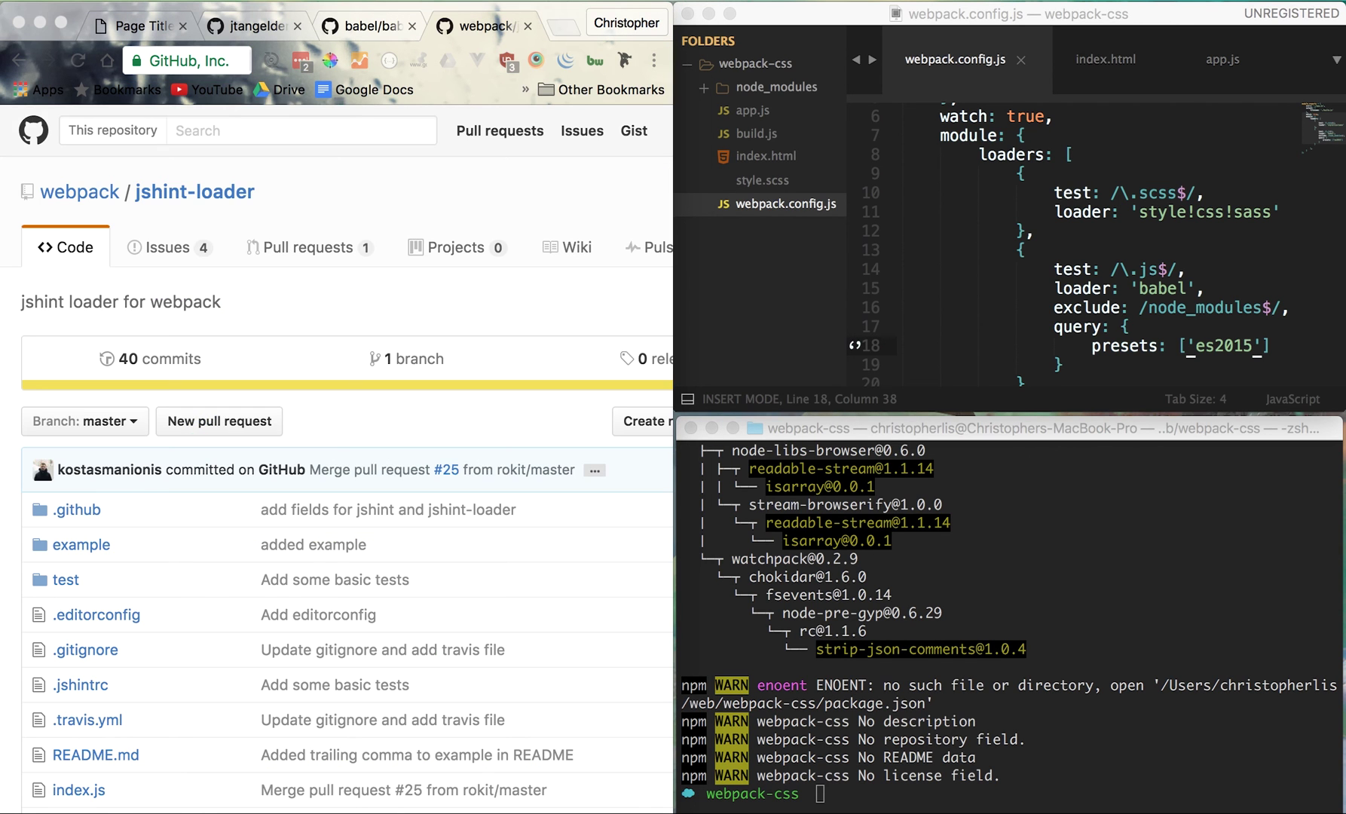
scroll(310, 570, "down", 5)
scroll(309, 563, "down", 10)
scroll(309, 563, "up", 1)
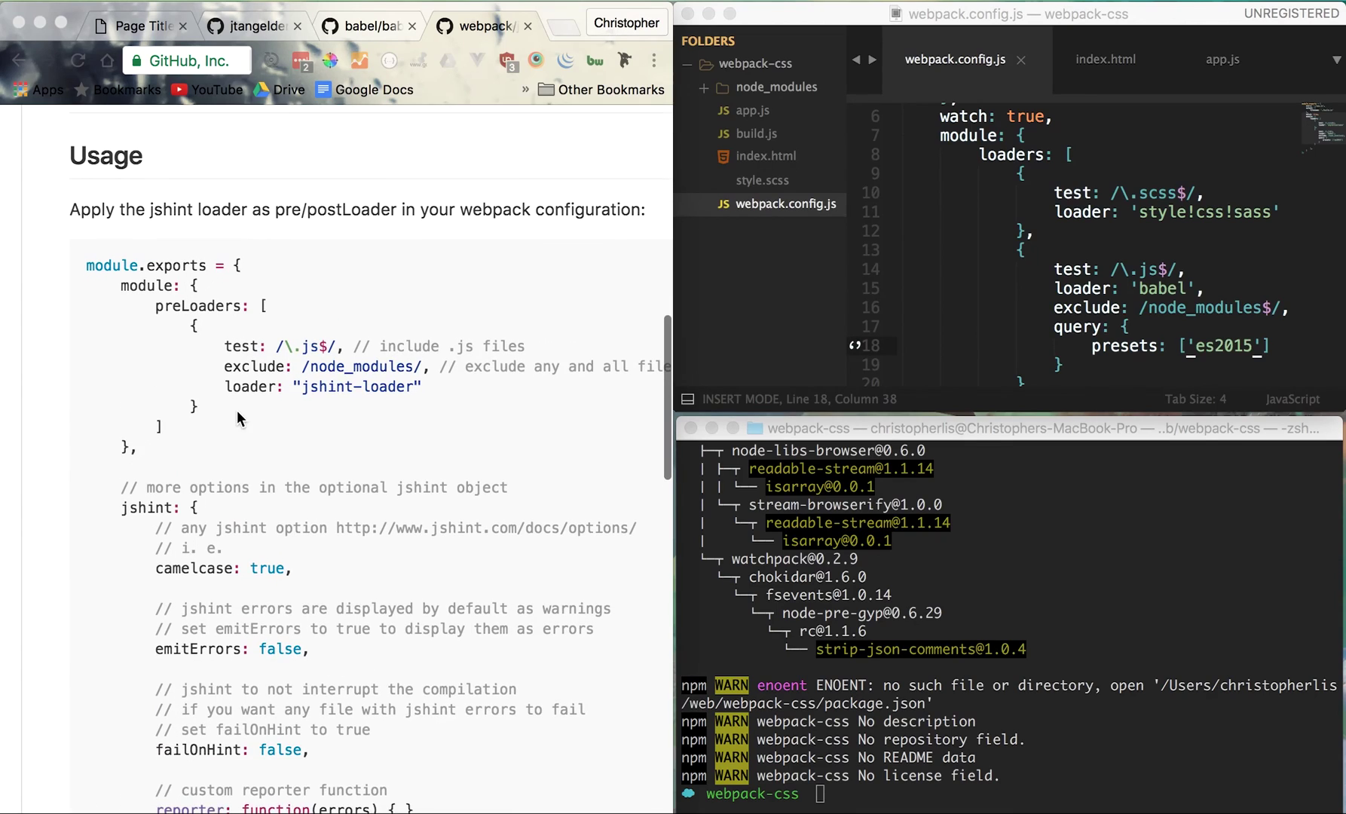
left_click(185, 357)
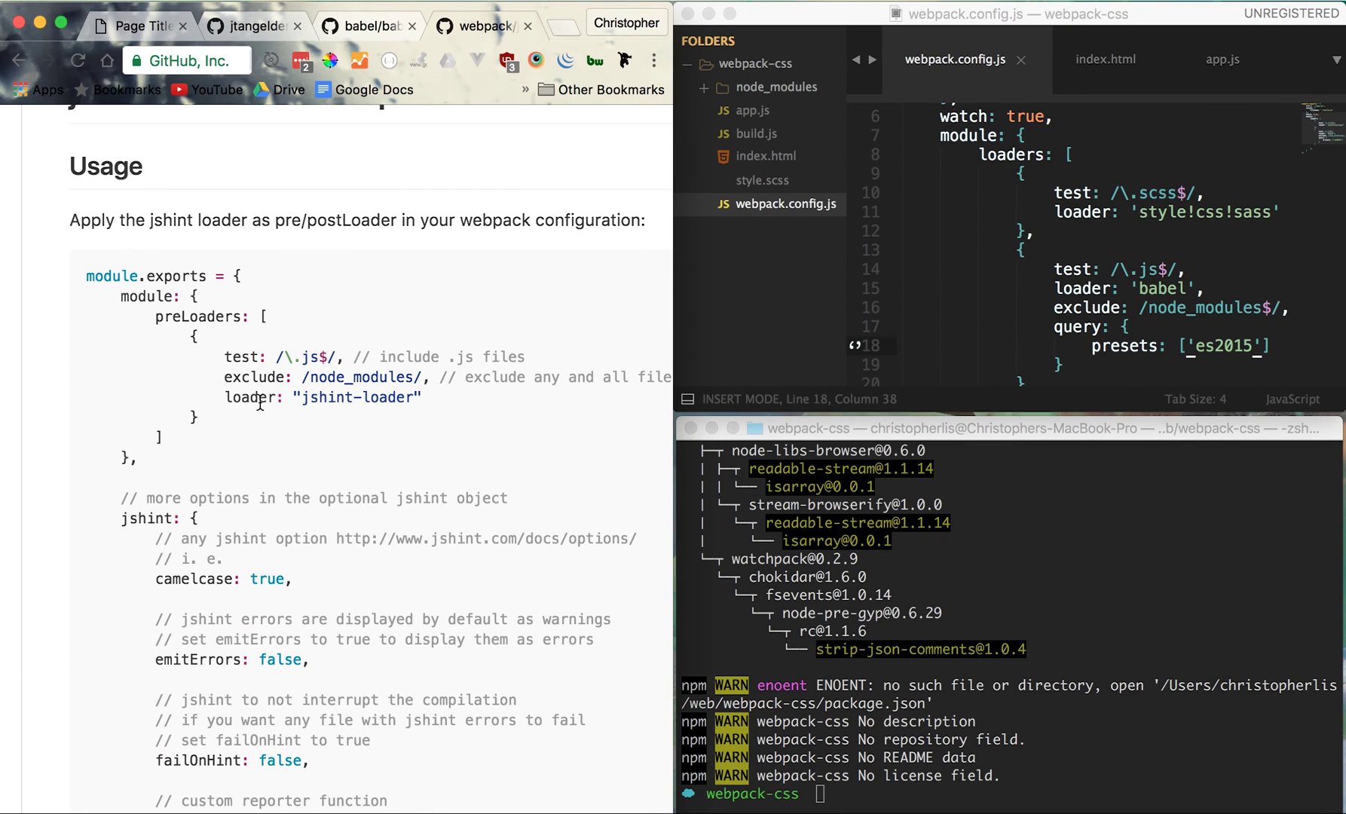
left_click_drag(156, 315, 176, 435)
scroll(1083, 220, "down", 2)
Paste the jshint-loader preLoaders block above loaders in webpack.config.js and save
left_click(1083, 221)
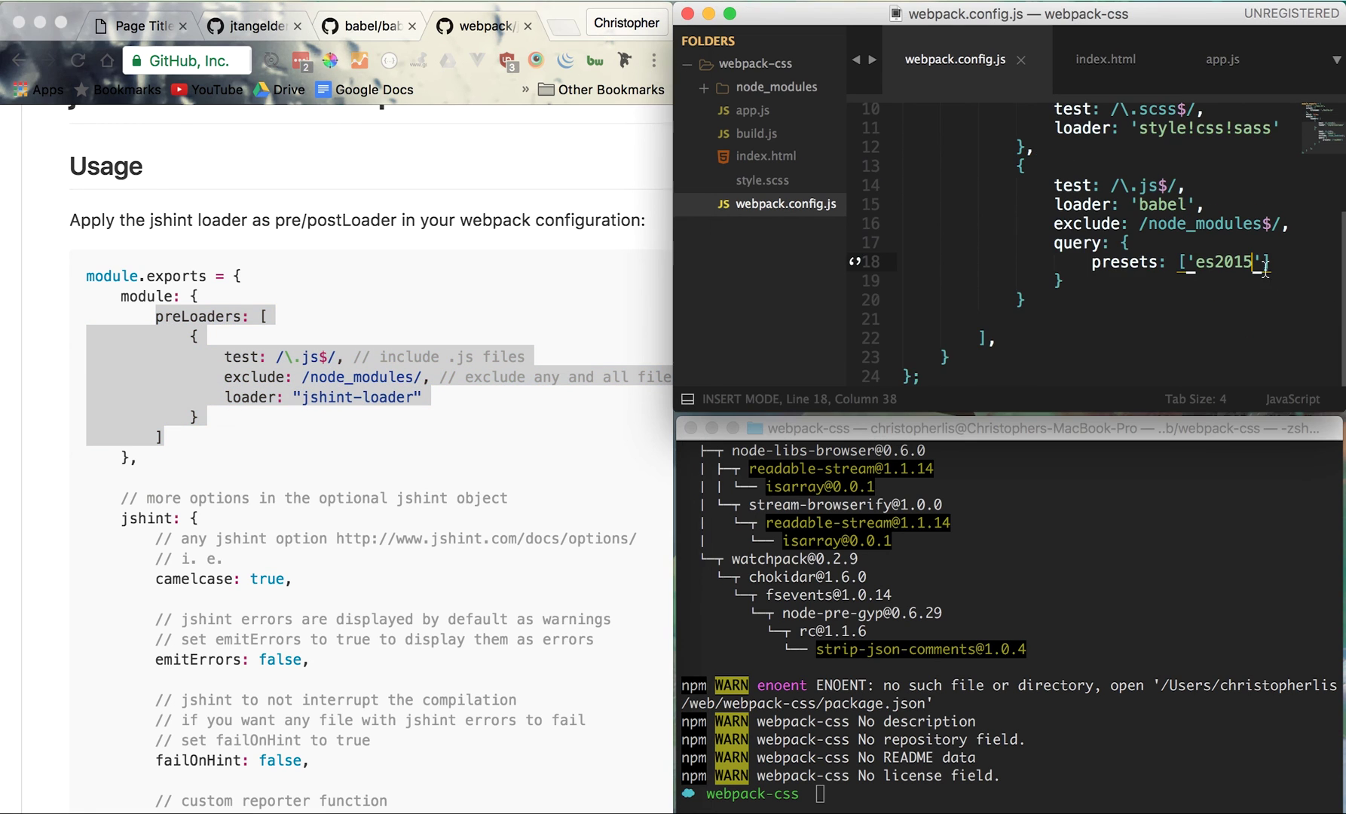
scroll(1082, 221, "up", 3)
scroll(1082, 221, "up", 3)
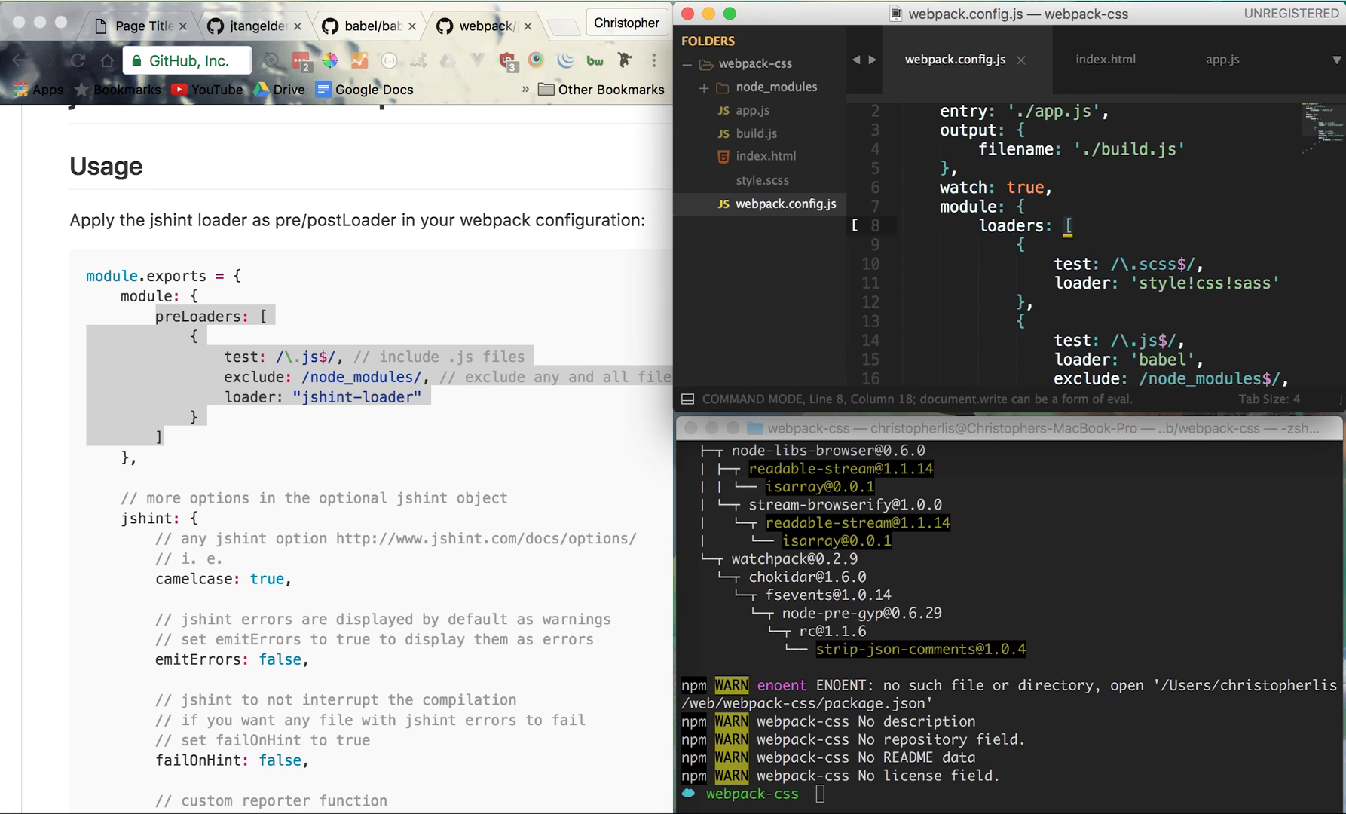
type("preLoaders: [             {                 test: /\\.js$/, // include .js files                 exclude: /node_modules/, // exclude any and all files in the node_modules folder                 loader: \"jshint-loader\"             }         ]")
key("super+s")
scroll(1098, 244, "down", 1)
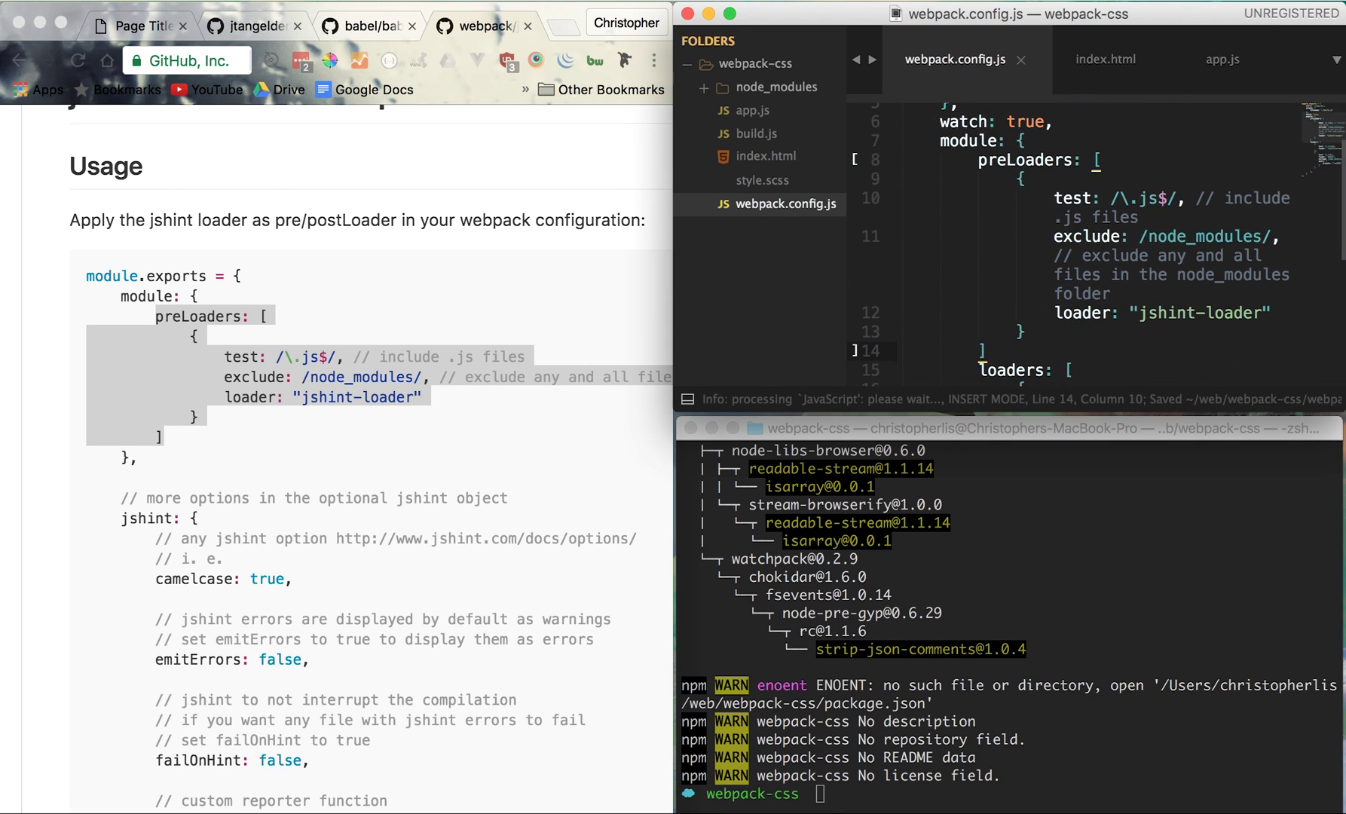
type(",")
scroll(1097, 243, "down", 1)
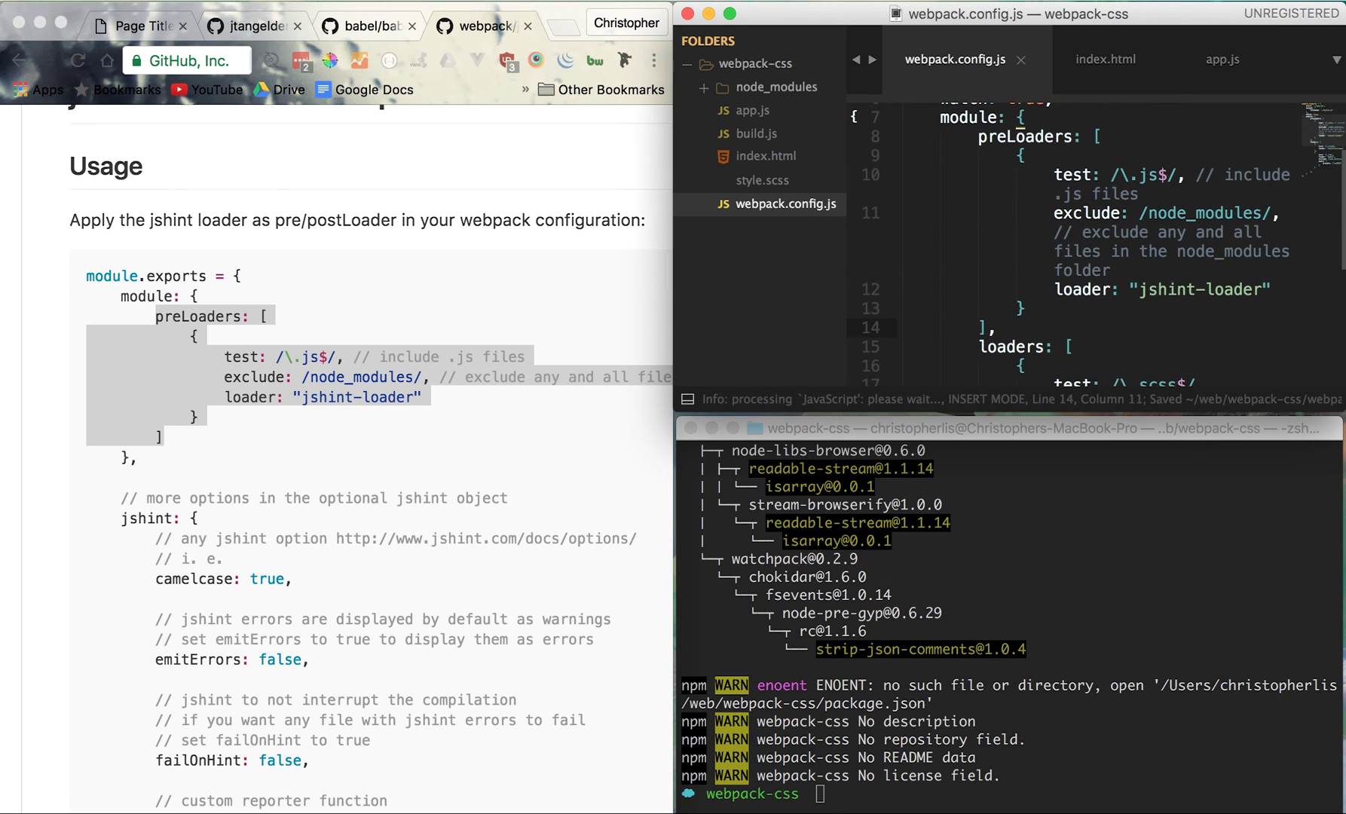
left_click(1023, 549)
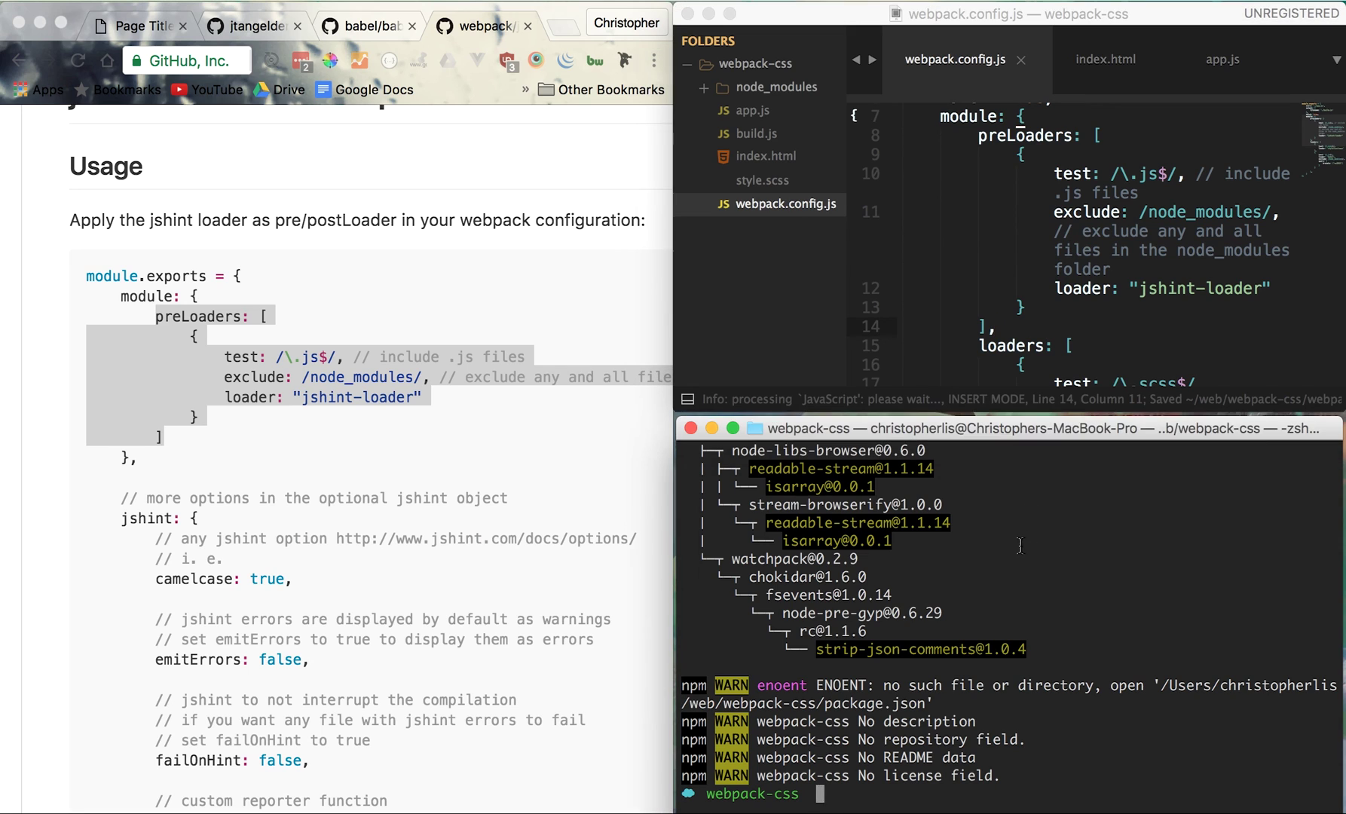
type("webpack")
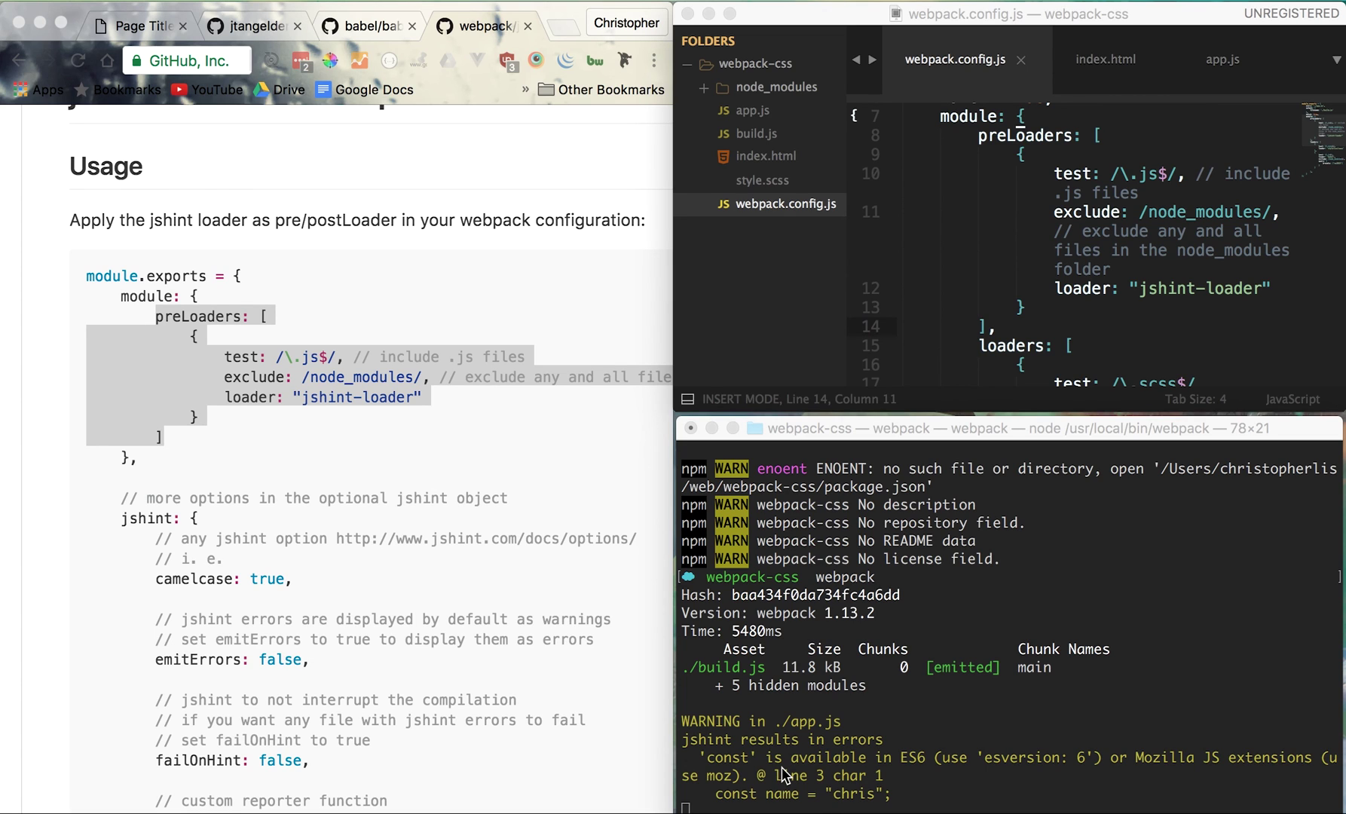
Add lines containing only ';' at the end of app.js and save
key("super+Tab")
key("ctrl+Tab")
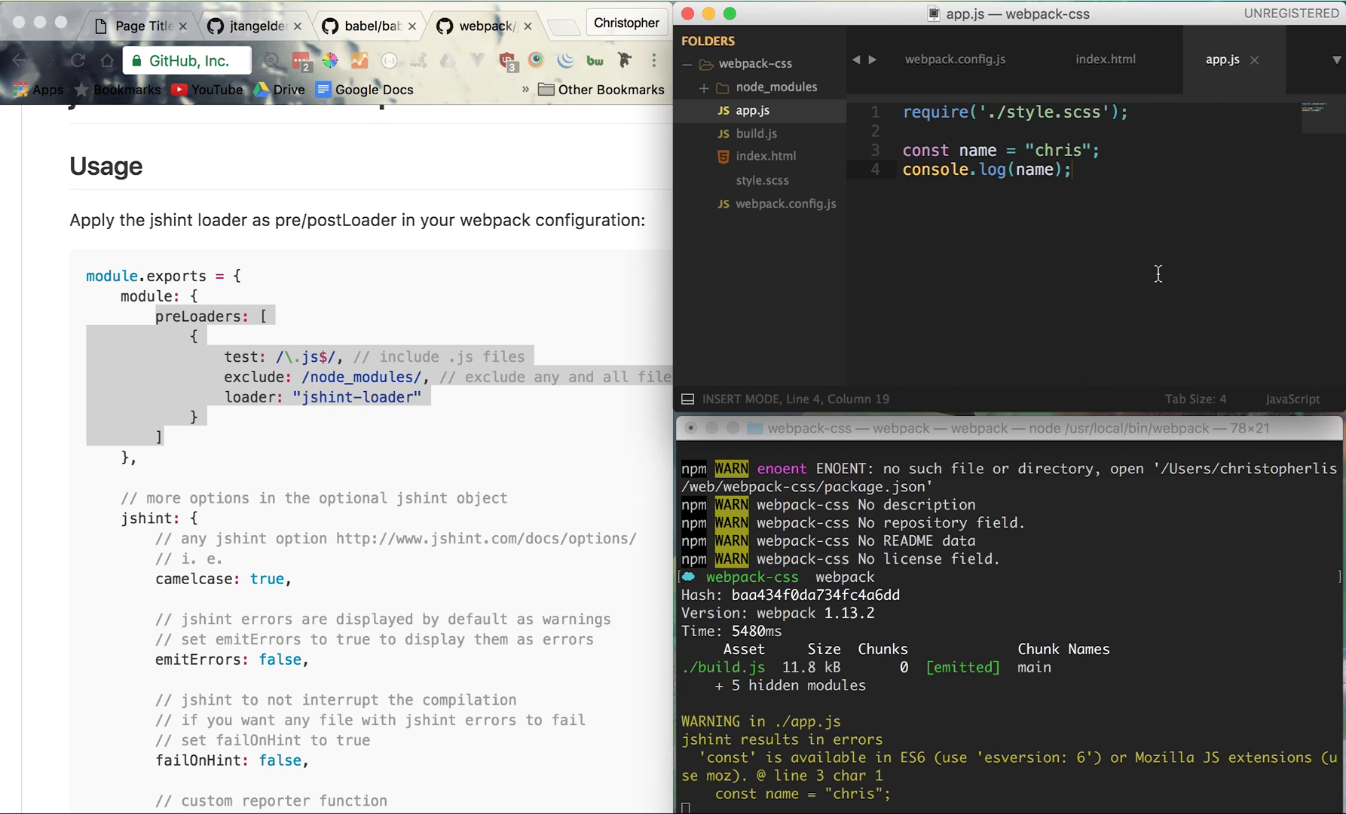
key("Escape")
key("o")
key("Return")
key("Return")
type(";")
key("Return")
type(";")
key("Return")
type(";")
key("super+s")
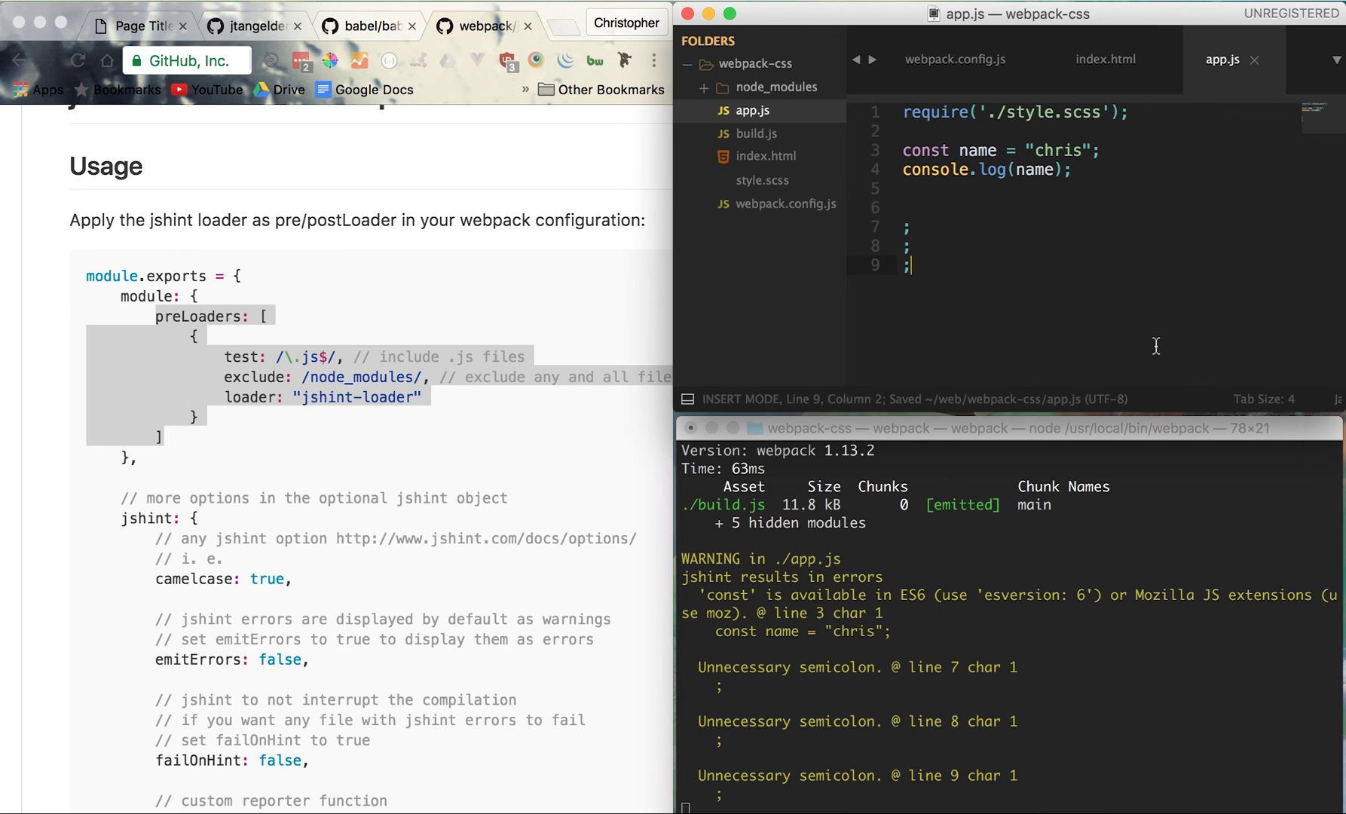
Select the jshint 'Unnecessary semicolon' warnings for lines 7–9 in Terminal
left_click(696, 669)
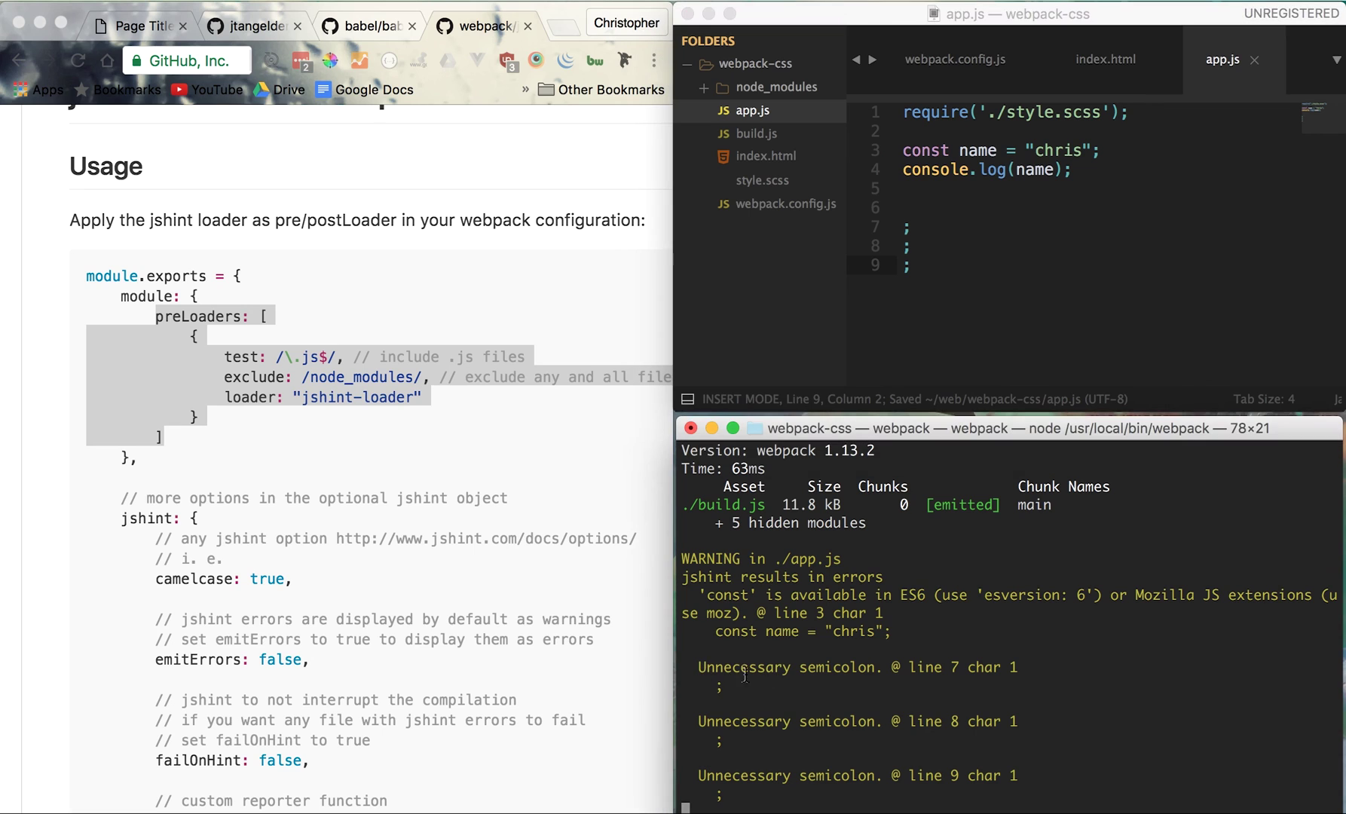
left_click_drag(695, 669, 852, 783)
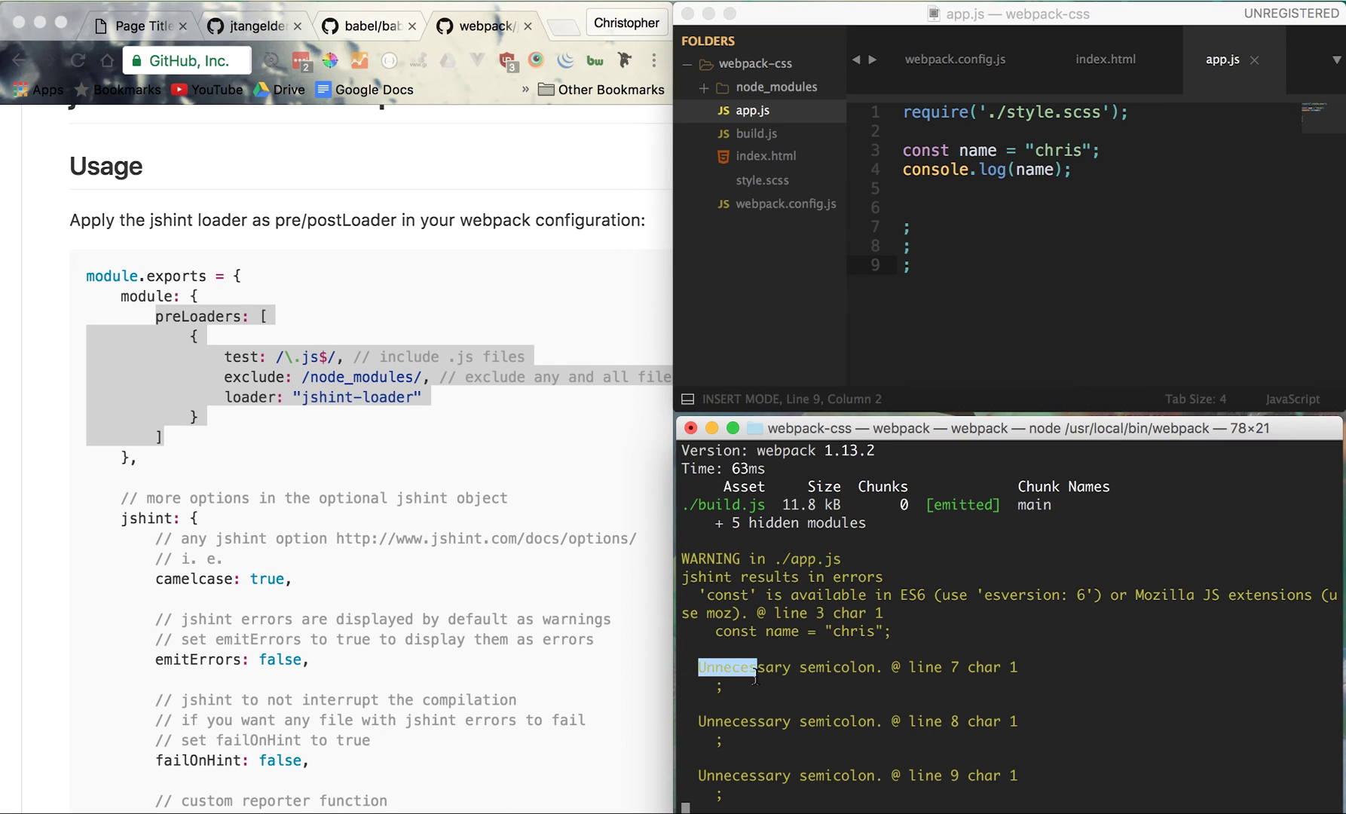
left_click(853, 783)
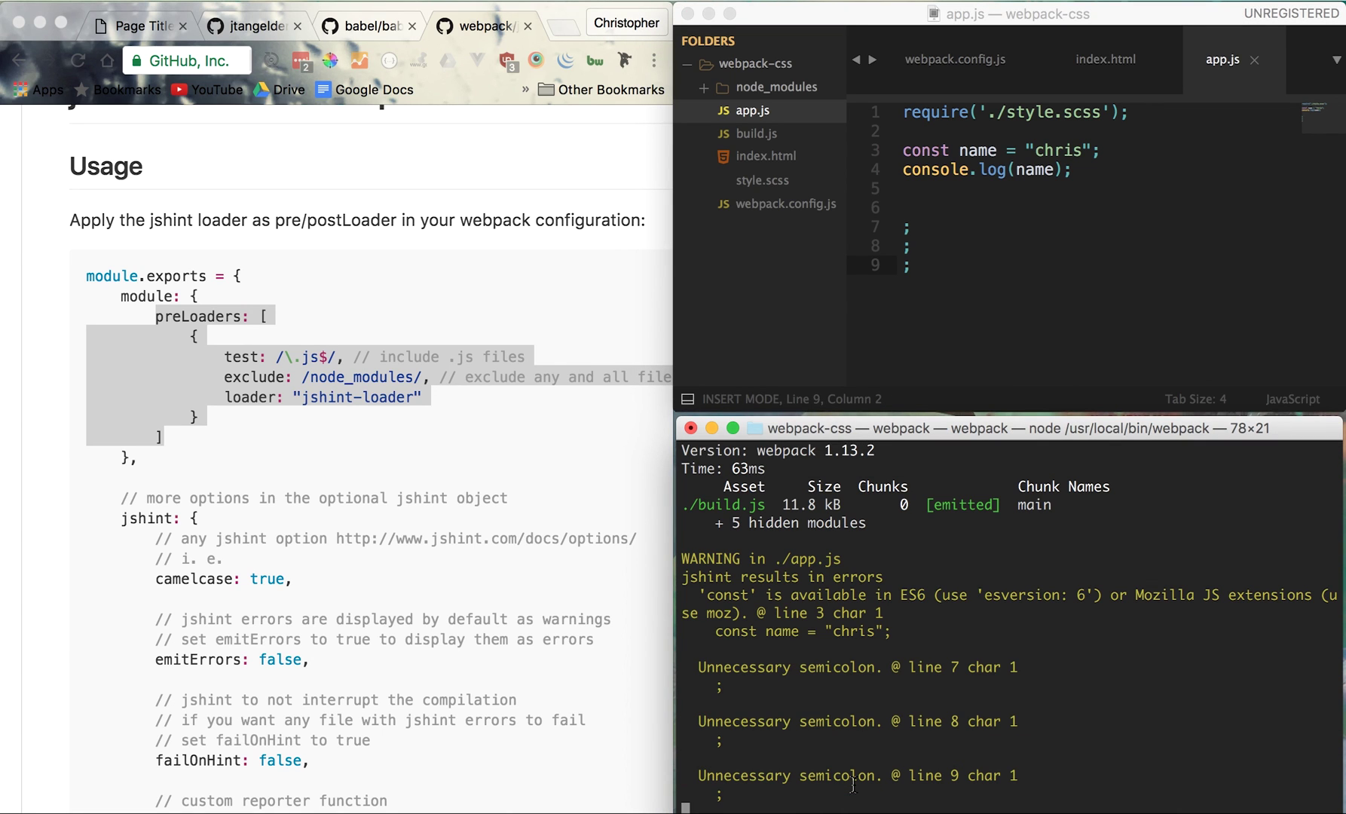